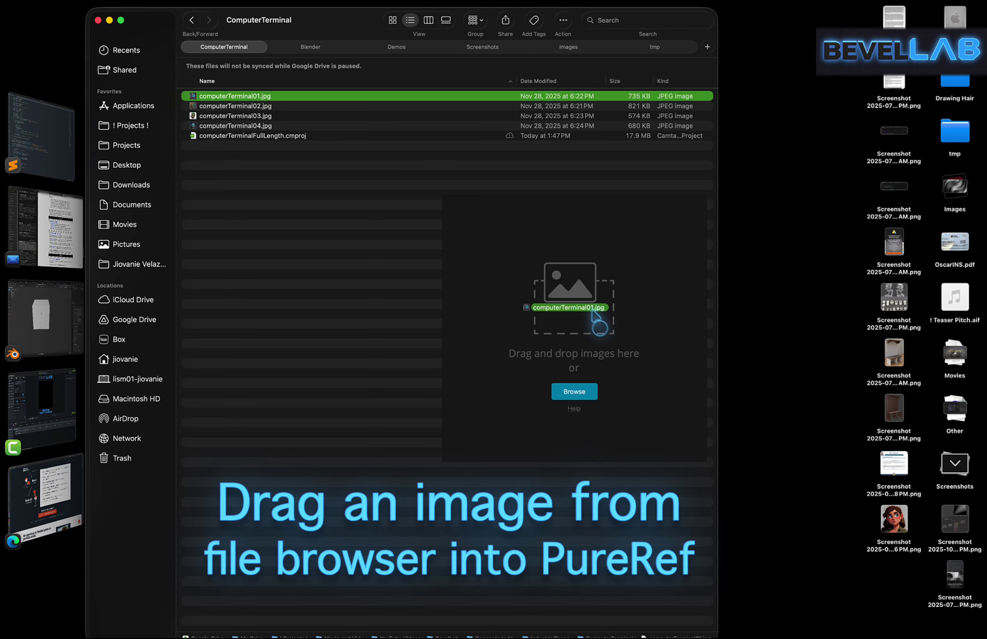
Load computerTerminal01.jpg into the PureRef reference window and switch to Blender
drag(593, 310, 595, 318)
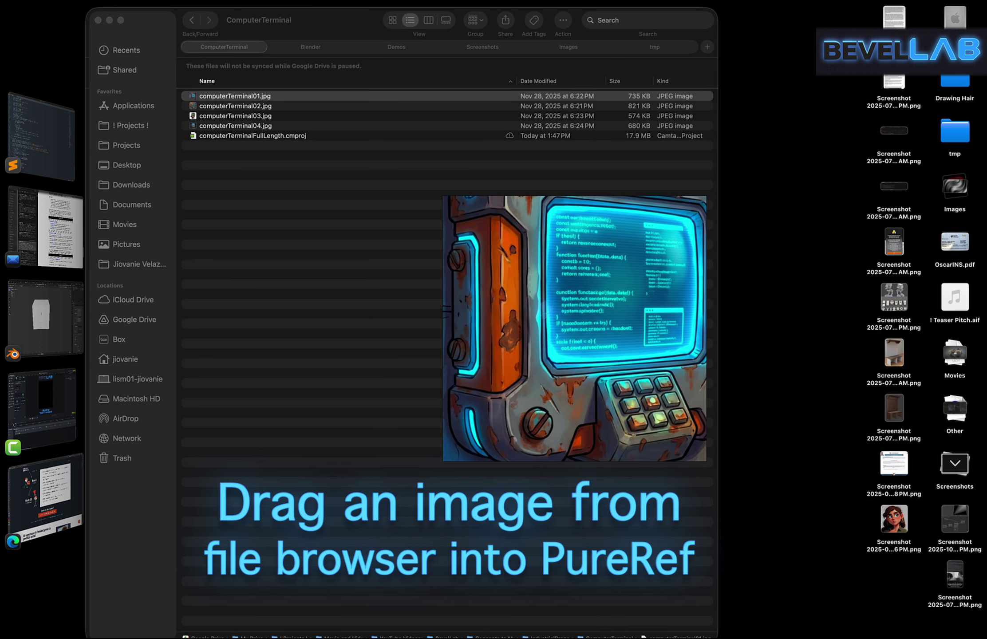
key(super+Tab)
key(super+Tab)
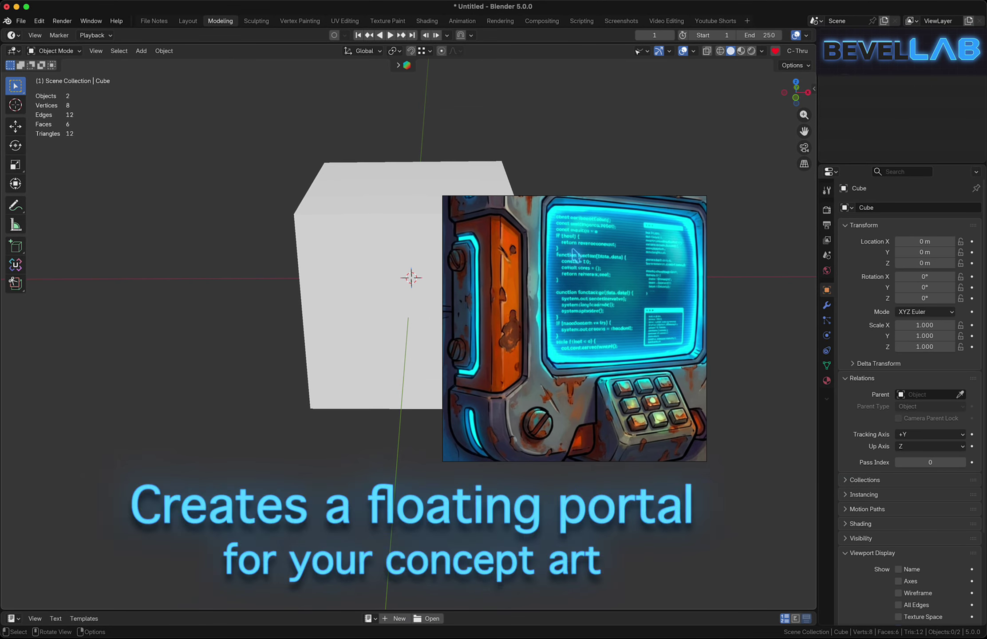
Shrink the reference window, park it in a viewport corner clear of the cube, and frame the whole terminal in it
right_drag(573, 250, 549, 294)
middle_drag(546, 295, 555, 384)
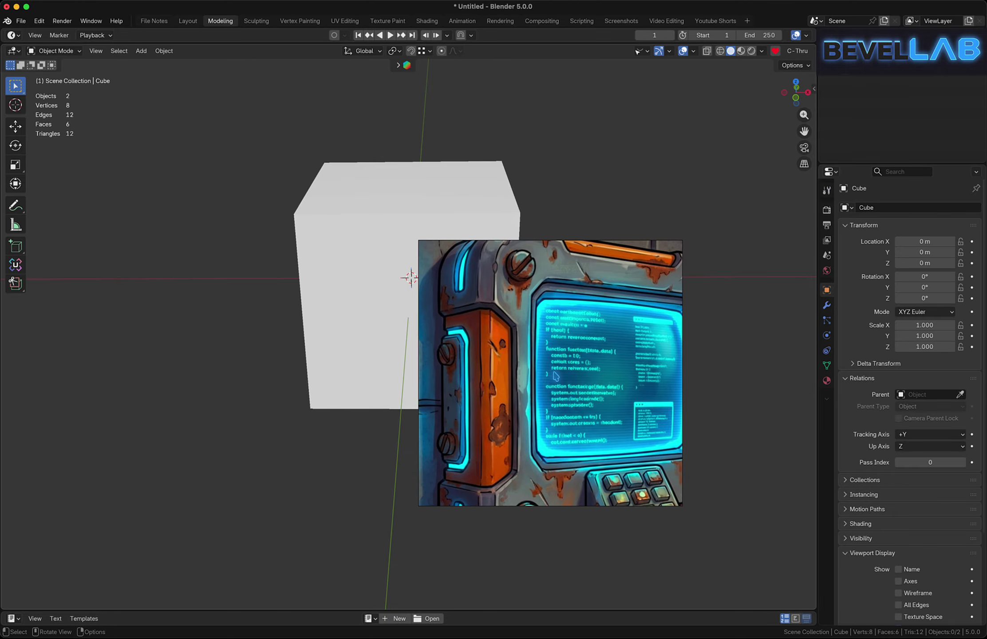
scroll(565, 385, down, 5)
scroll(554, 379, down, 3)
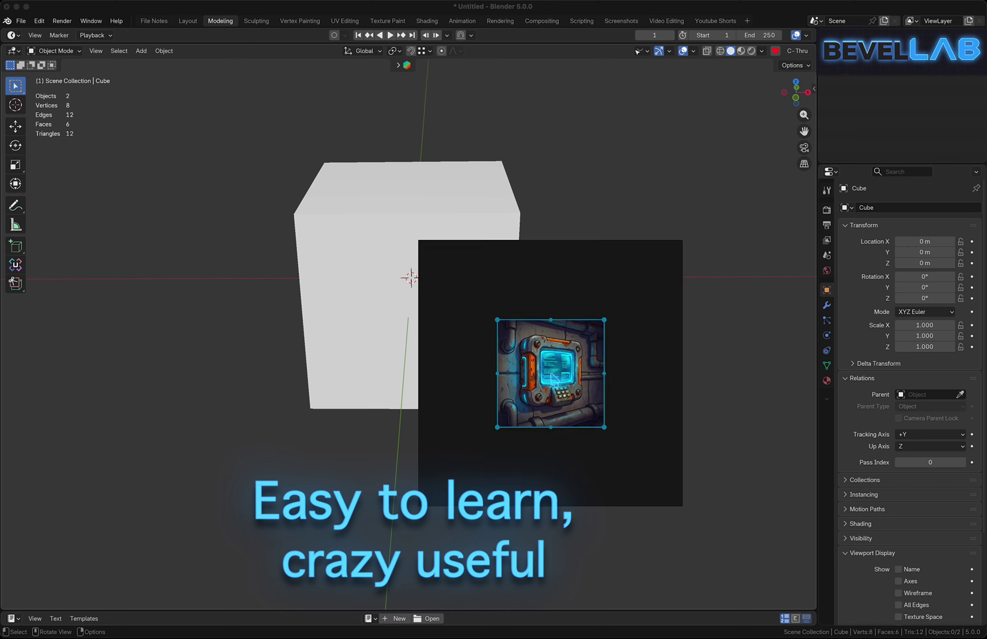
scroll(554, 379, up, 5)
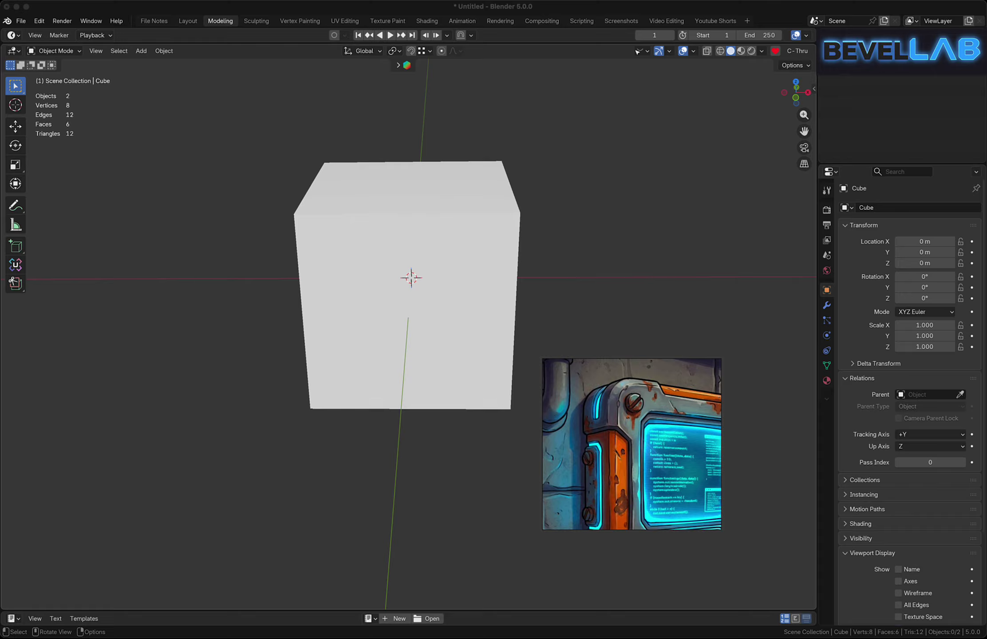
drag(635, 403, 729, 479)
middle_drag(723, 504, 665, 455)
scroll(726, 500, down, 3)
scroll(725, 499, down, 3)
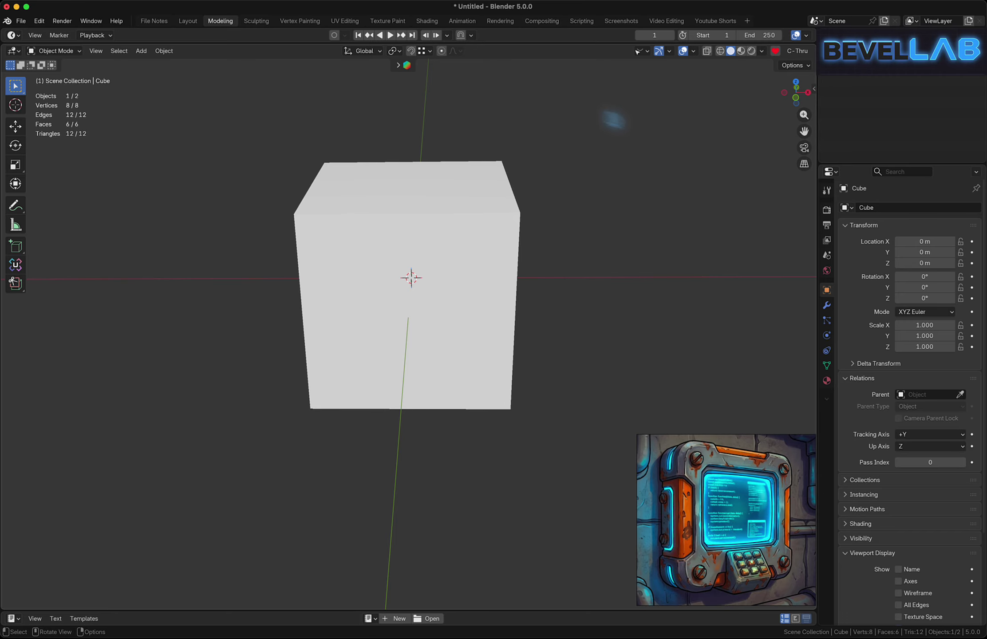
Apply the Gamma Rays viewport display preset so the cube's edges are easy to see
click(799, 52)
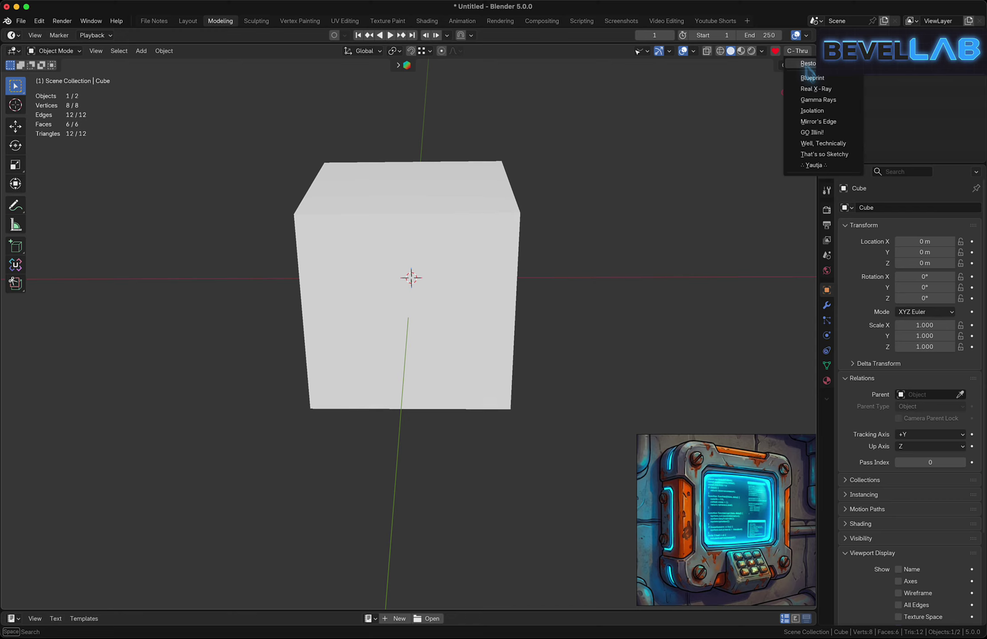
click(815, 97)
mouse_move(502, 246)
middle_down()
mouse_move(448, 244)
mouse_move(529, 258)
mouse_move(485, 251)
middle_up()
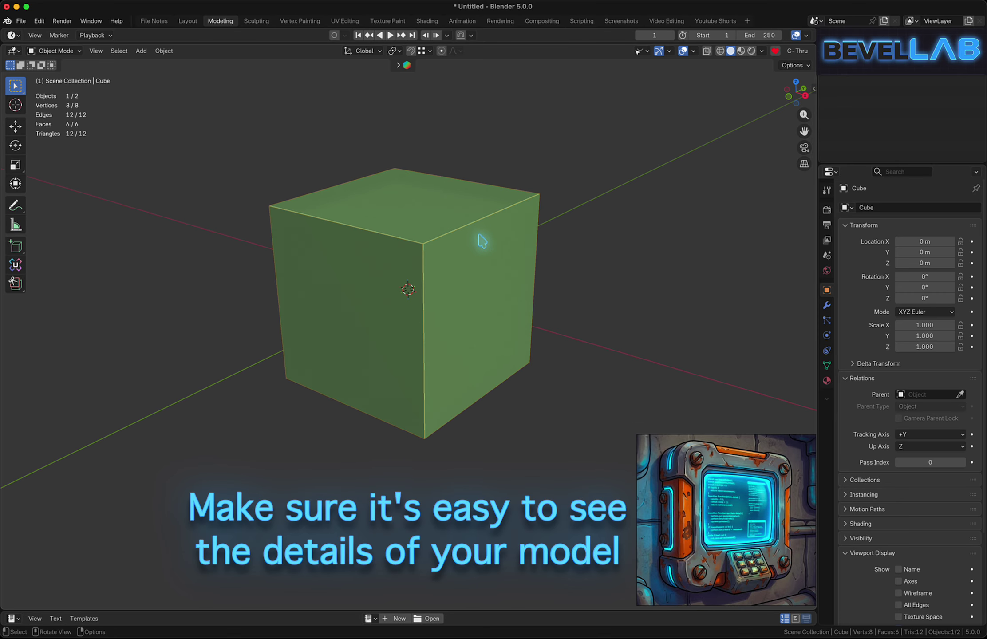
Enter Edit Mode on the cube and add one centred vertical loop cut that divides its depth along Y
key(ctrl+Tab)
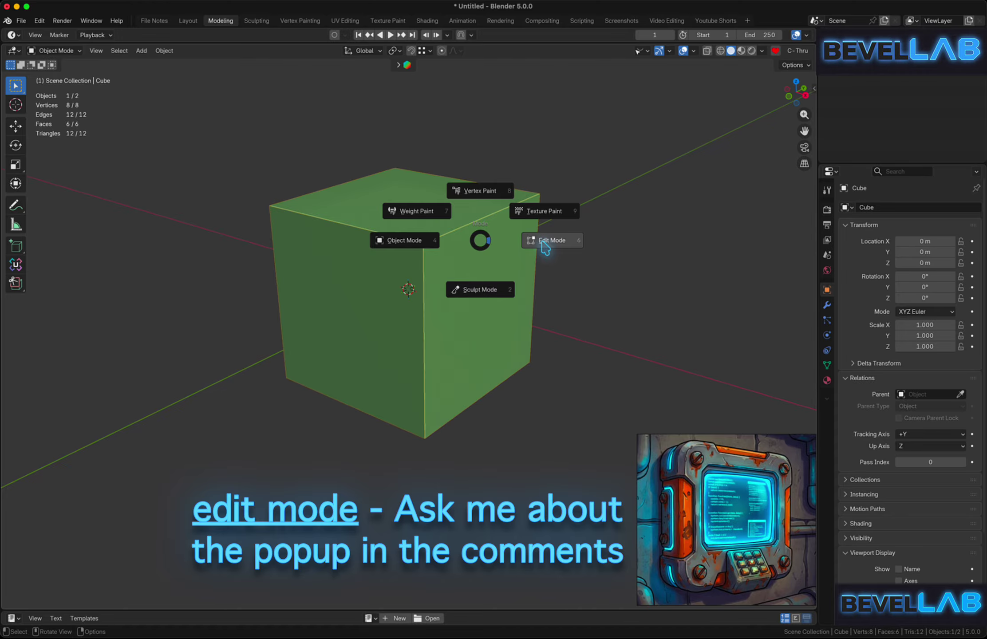
click(545, 248)
key(ctrl+r)
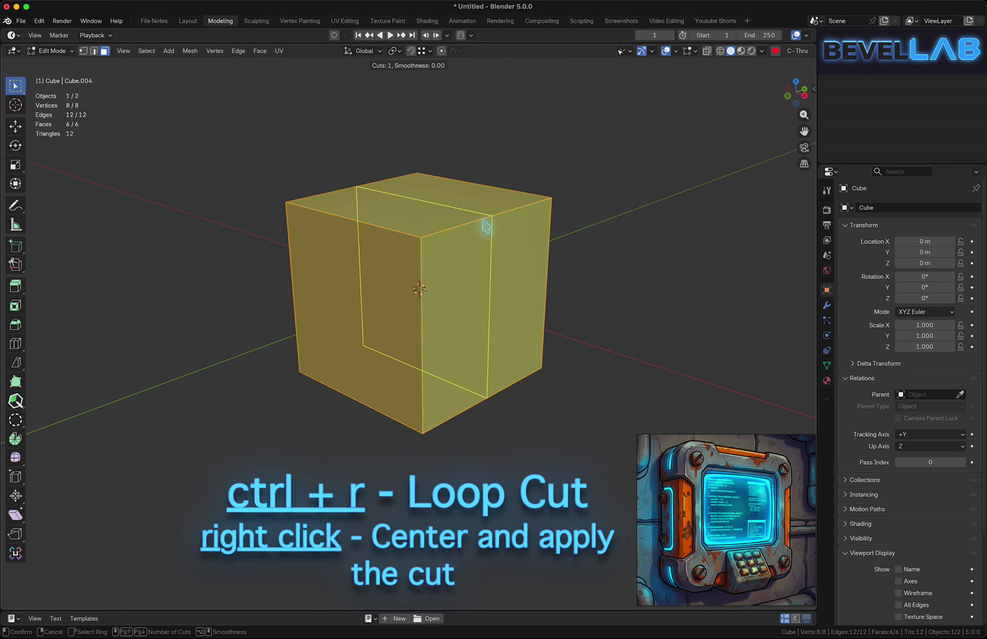
click(486, 225)
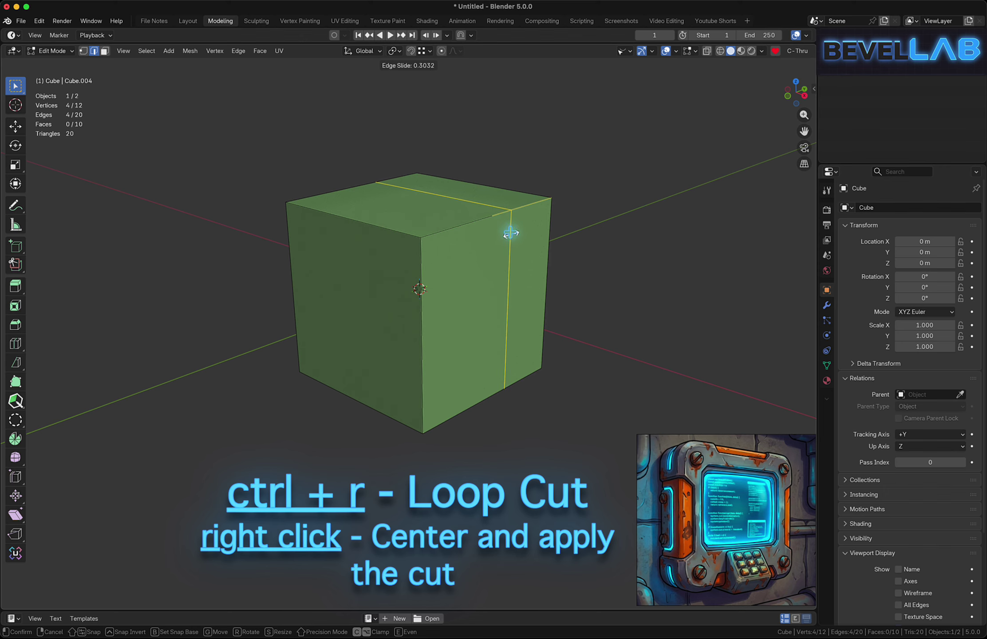
right_click(508, 234)
Scale the whole mesh along Y to about 0.313, turning the cube into a thin slab
mouse_move(576, 223)
middle_down()
mouse_move(586, 230)
mouse_move(559, 244)
mouse_move(576, 224)
middle_up()
key(a)
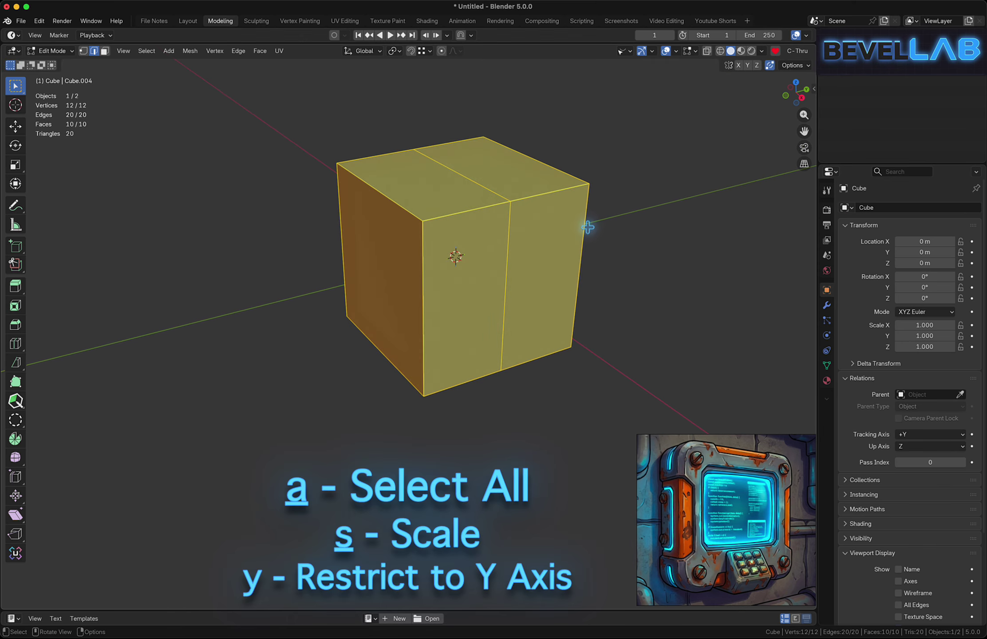
key(s)
key(y)
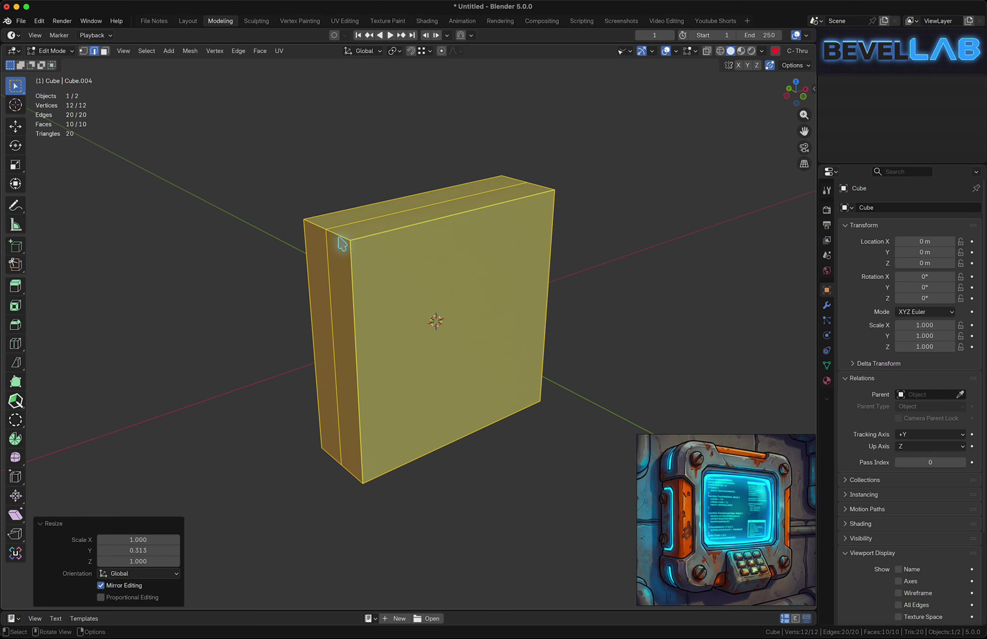
Bevel the slab's four corner edges by about 0.404 m with one segment
ctrl+alt+click(341, 241)
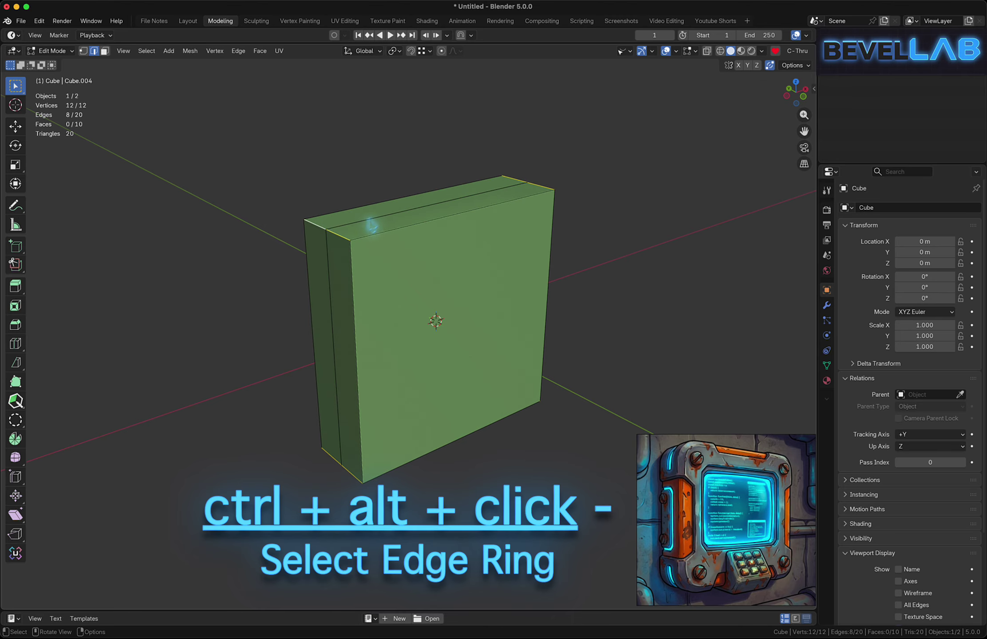
middle_drag(380, 234, 397, 254)
key(ctrl+b)
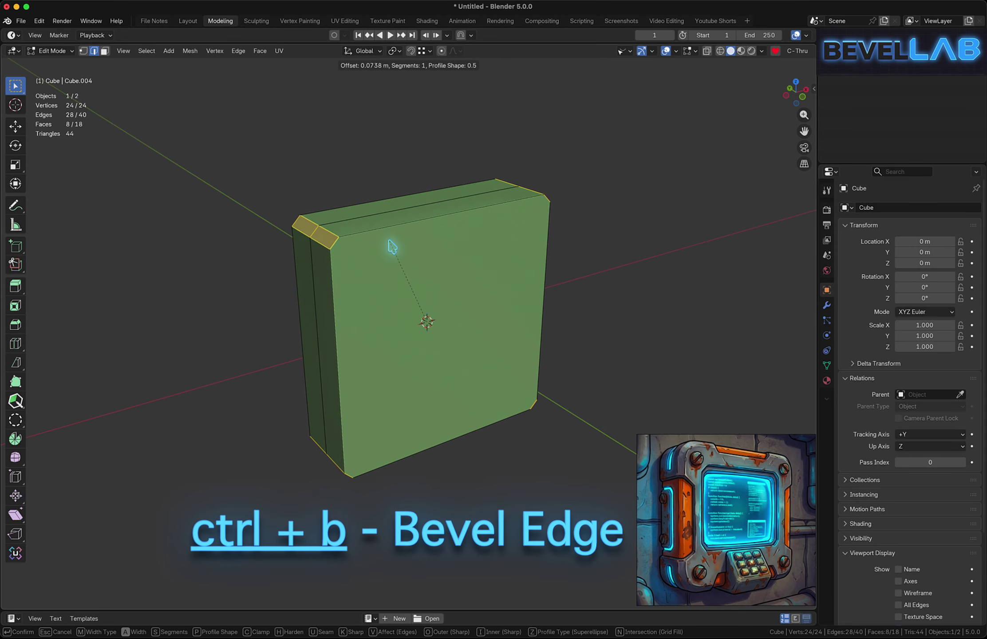
scroll(387, 240, down, 2)
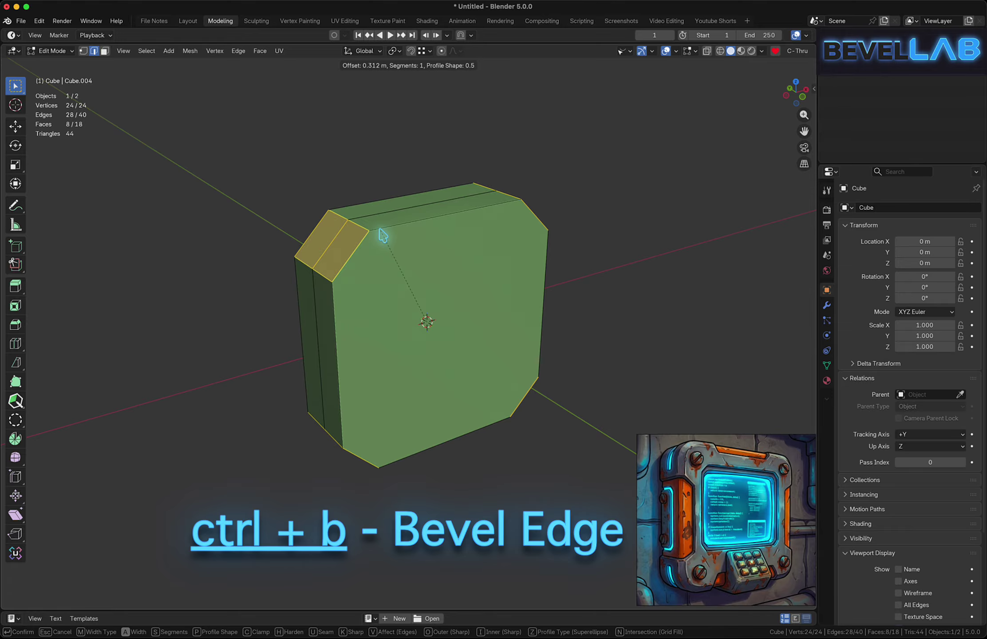
click(383, 235)
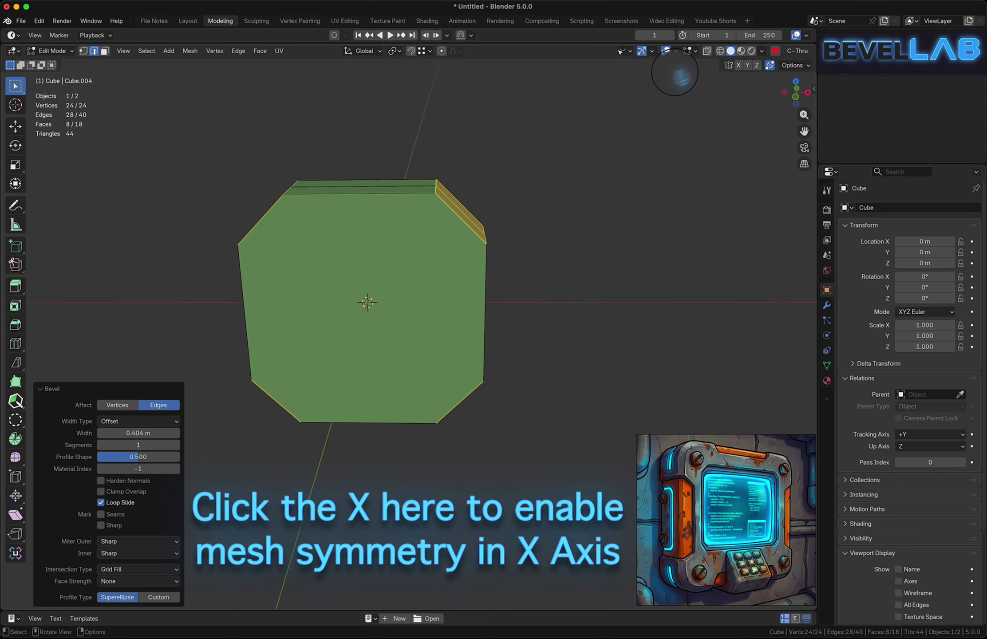
Enable X-axis mesh symmetry and move the beveled corner faces with the side faces outward about 0.165 m along X
click(739, 66)
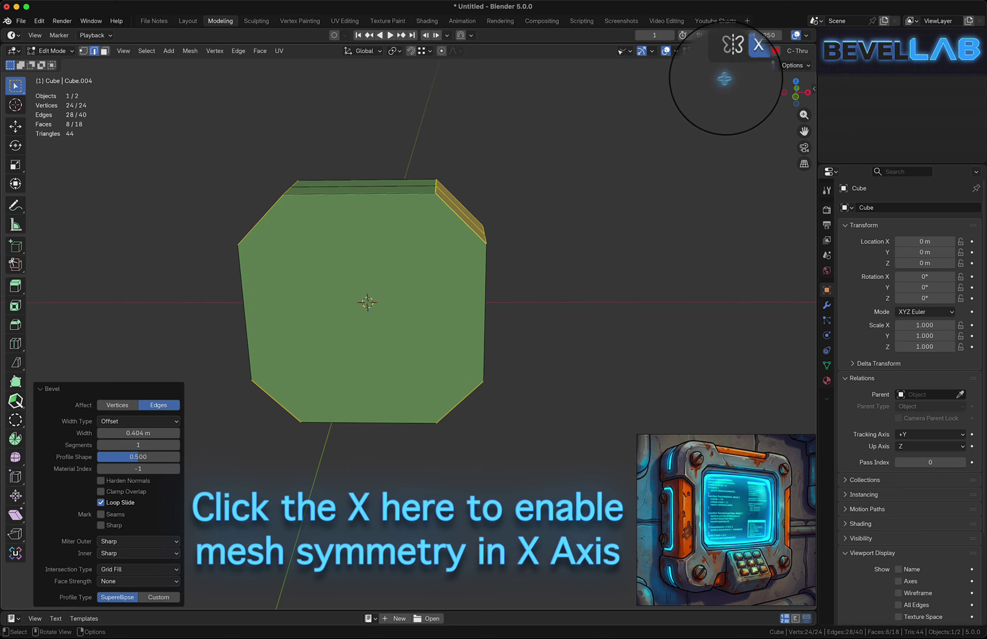
middle_drag(470, 218, 418, 254)
key(3)
shift+click(442, 253)
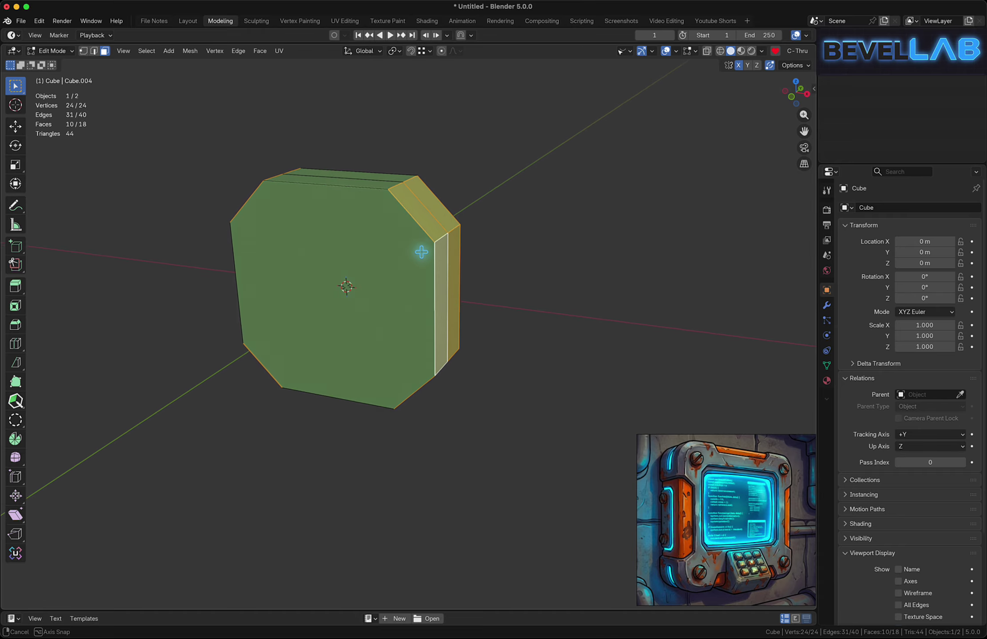
key(g)
key(x)
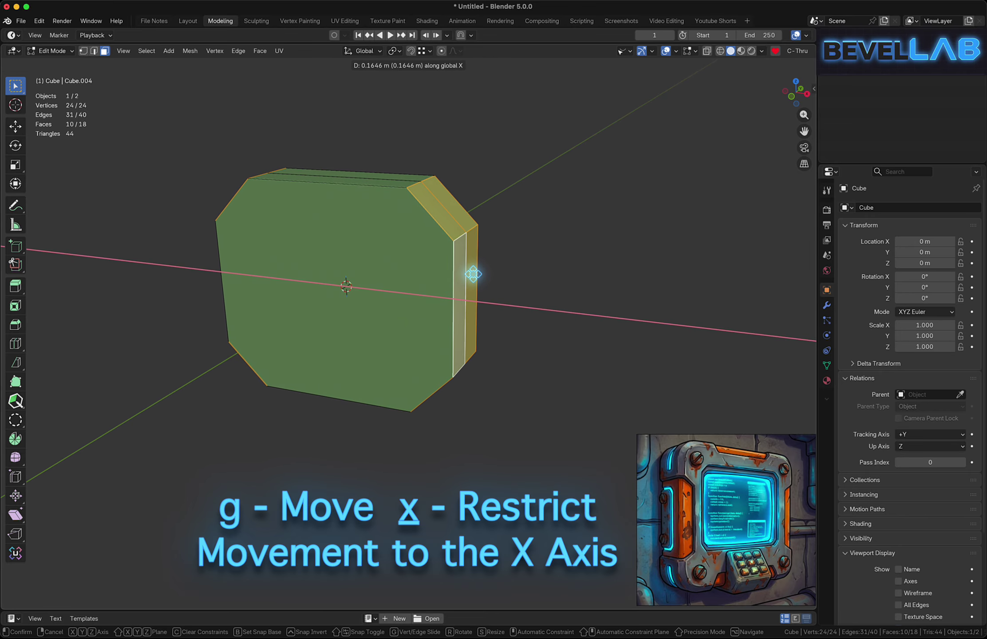
click(472, 273)
Widen the body further in front view by moving the selected faces outward about 0.12 m along X
middle_drag(471, 273, 538, 271)
key(g)
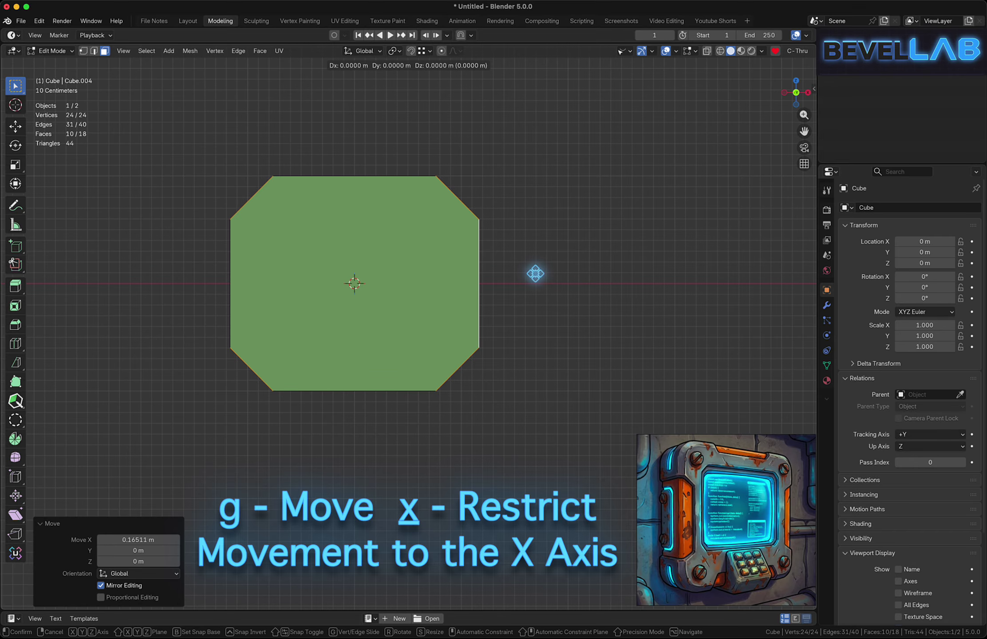
key(x)
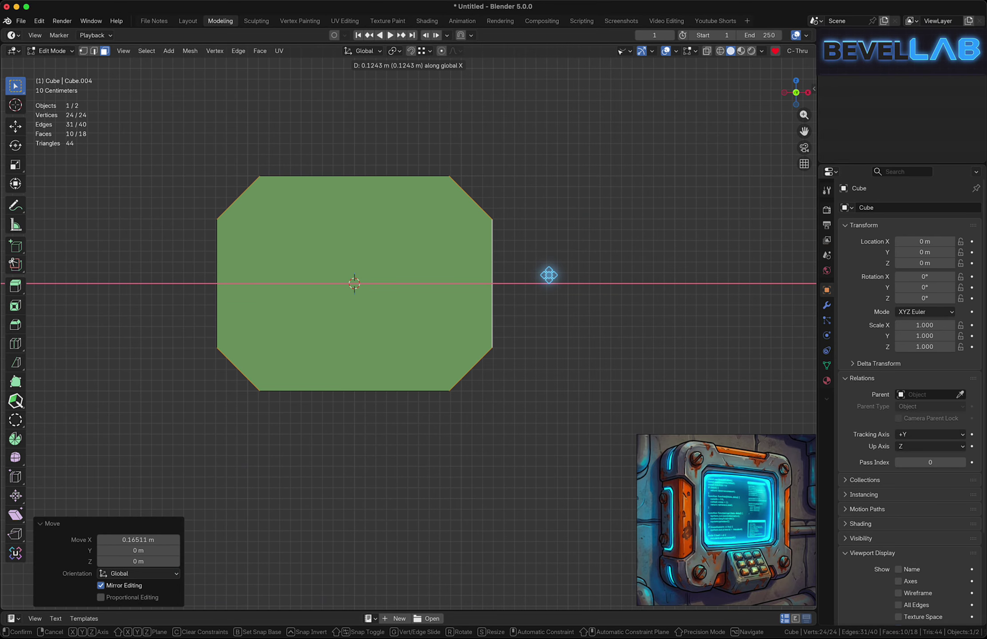
click(547, 274)
Inset the slab's large front face with a thickness of about 0.59 m
middle_drag(382, 253, 403, 276)
click(534, 236)
scroll(367, 246, up, 2)
click(367, 249)
key(i)
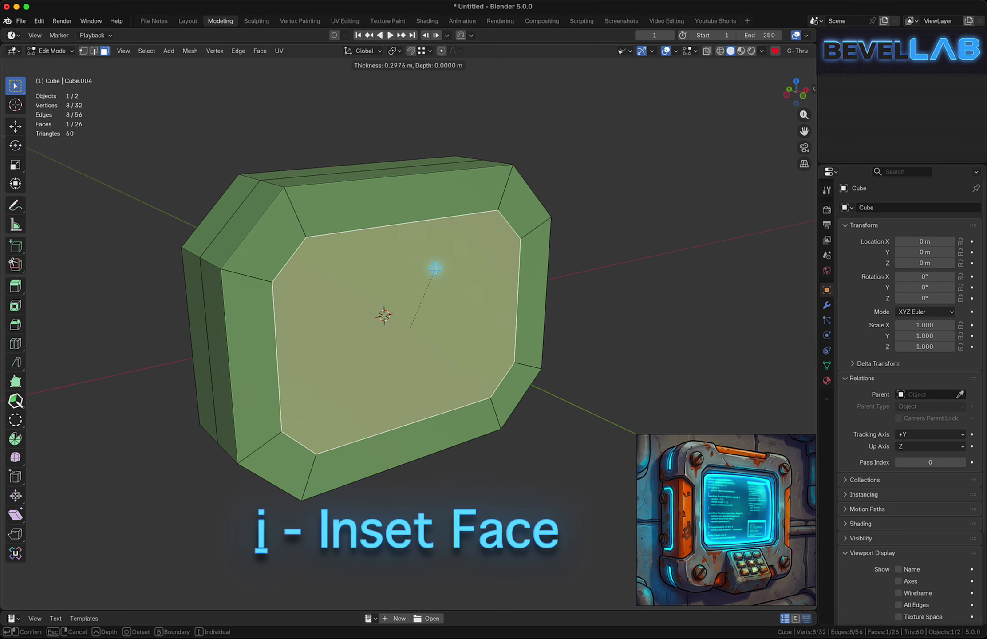
click(411, 283)
middle_drag(429, 327, 410, 307)
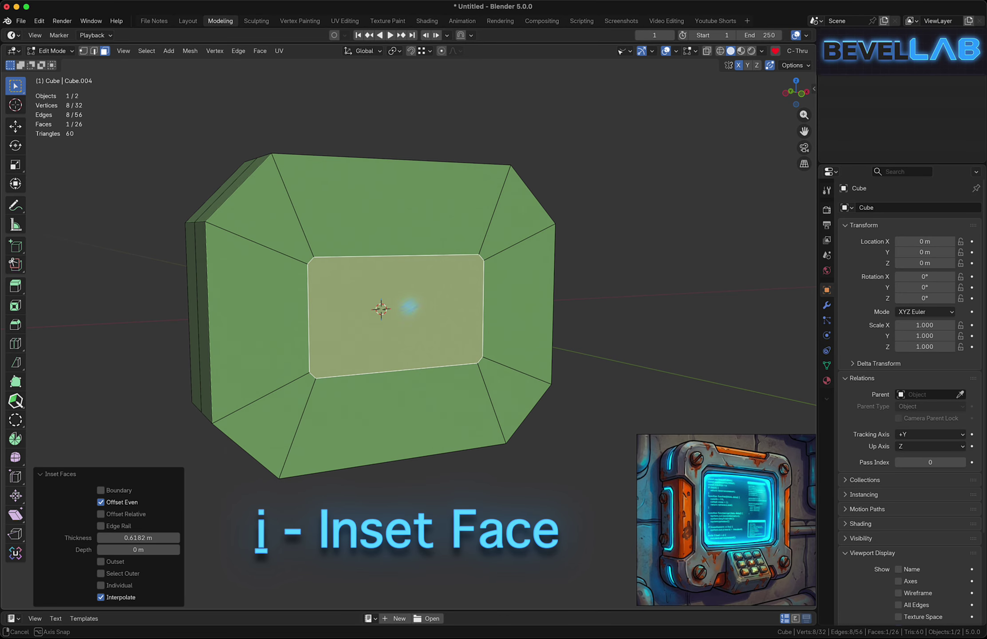
drag(147, 538, 140, 537)
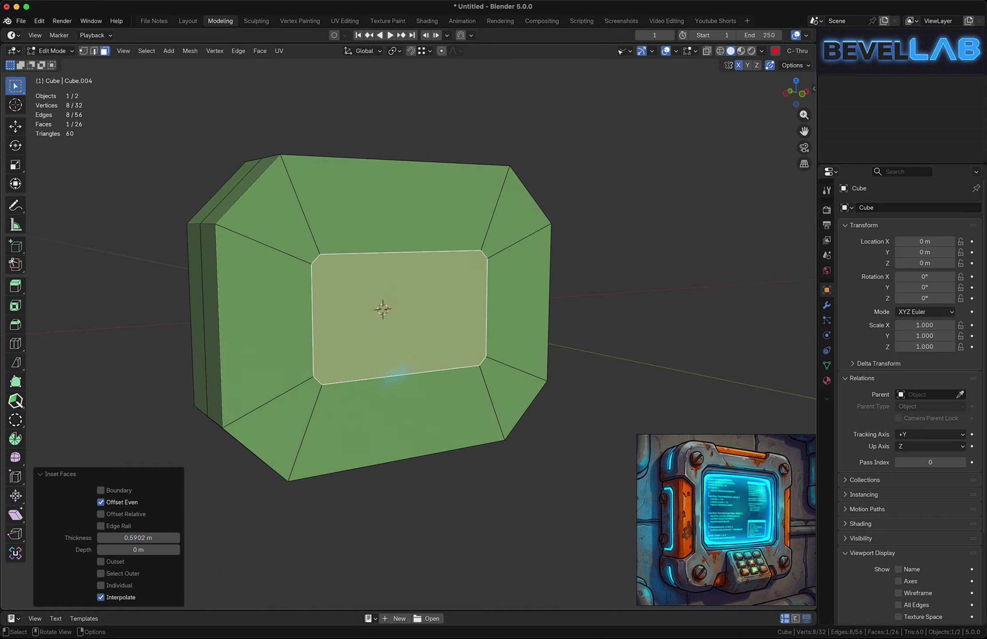
Scale the inset front face to about 1.332 and raise it about 0.12 m along Z
key(s)
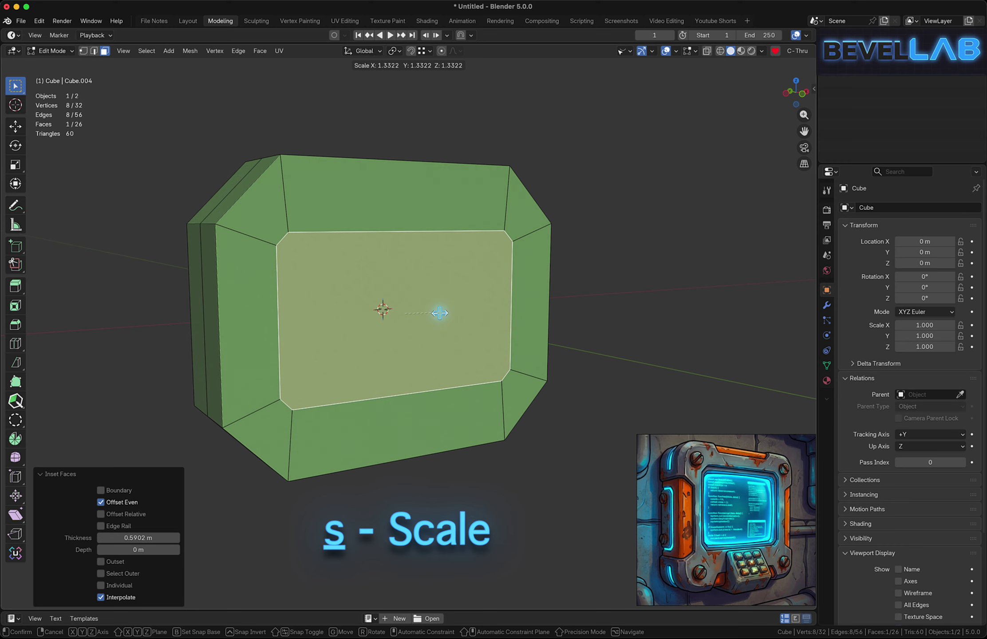
click(440, 313)
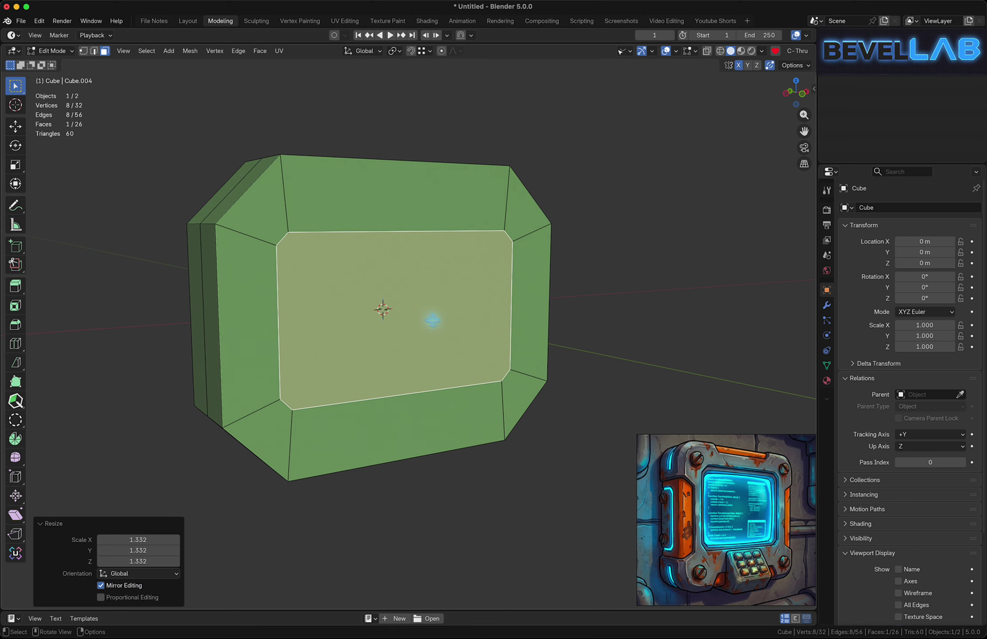
key(g)
mouse_move(438, 331)
middle_down()
mouse_move(442, 275)
mouse_move(439, 355)
mouse_move(425, 386)
mouse_move(429, 338)
middle_up()
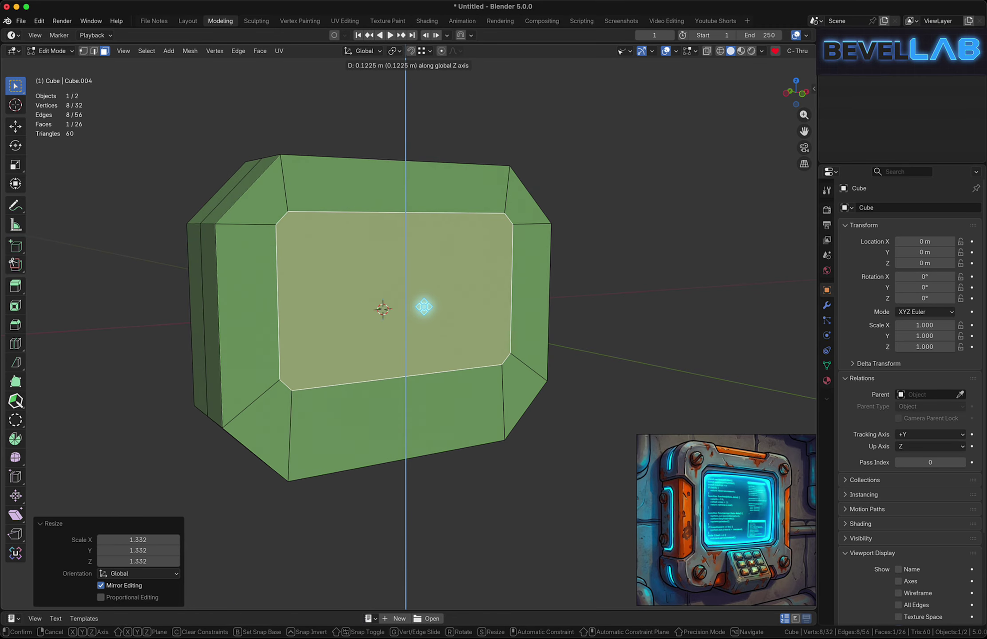
click(424, 307)
Bevel the edge rings at both ends of the body's diagonal corners with one segment and a width of 0.0758 m
middle_drag(413, 297, 286, 247)
key(2)
ctrl+alt+click(289, 251)
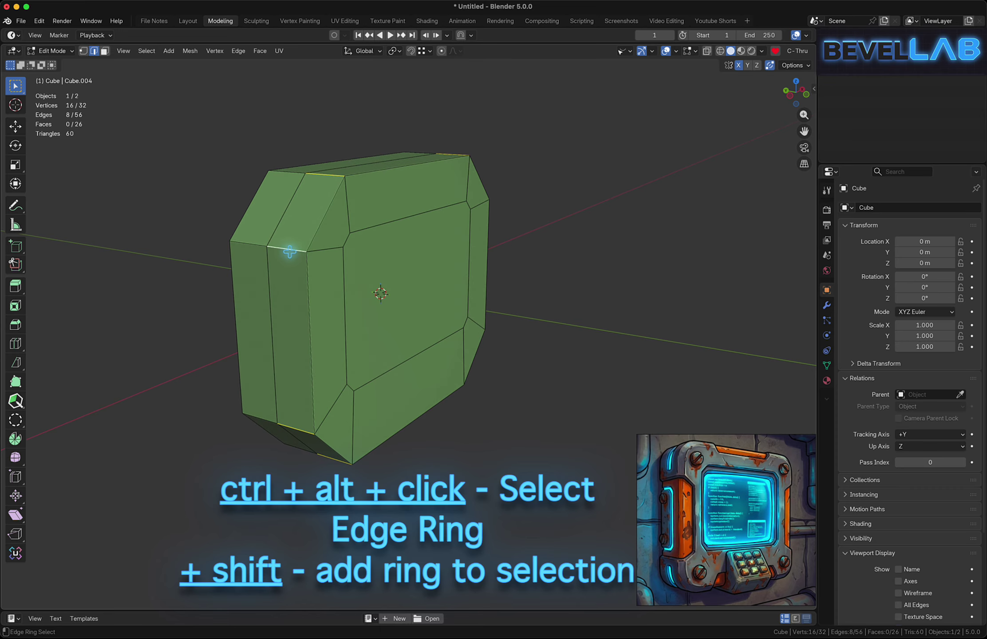
mouse_move(310, 208)
middle_down()
mouse_move(260, 214)
mouse_move(320, 214)
mouse_move(337, 201)
mouse_move(313, 203)
middle_up()
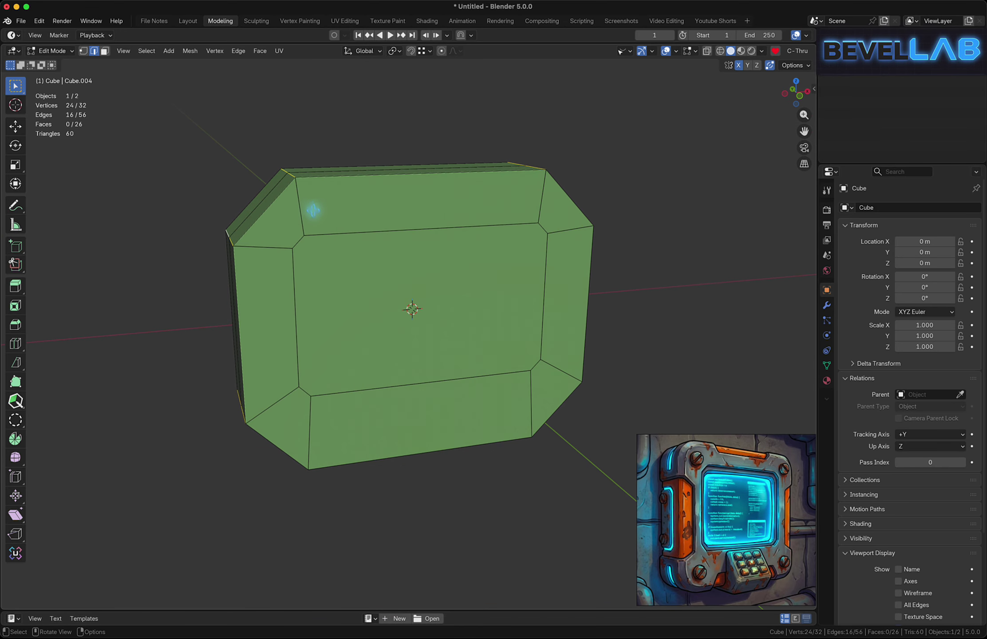
key(ctrl+b)
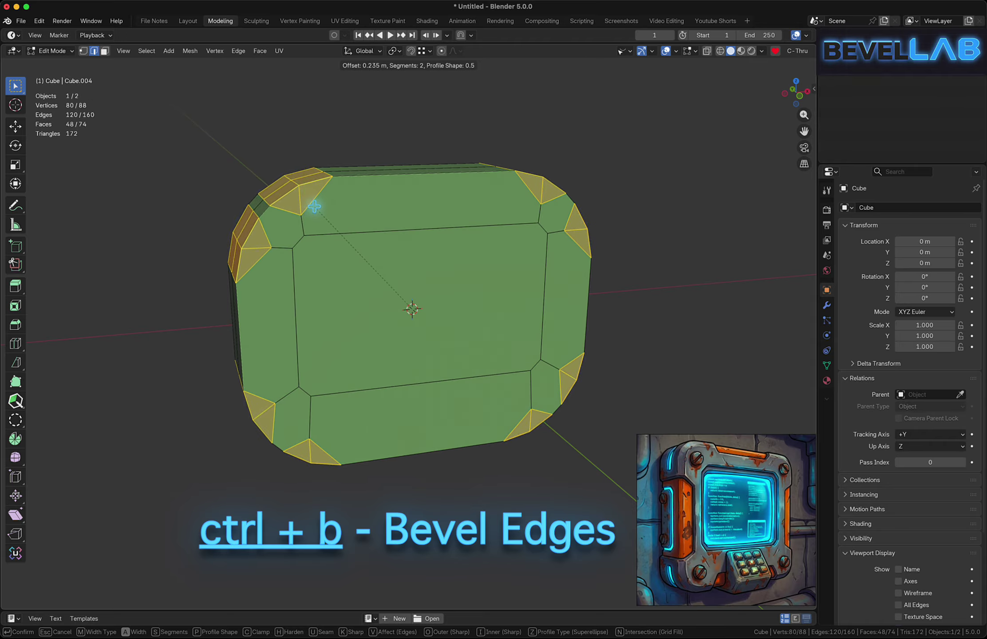
click(313, 207)
middle_drag(314, 206, 311, 252)
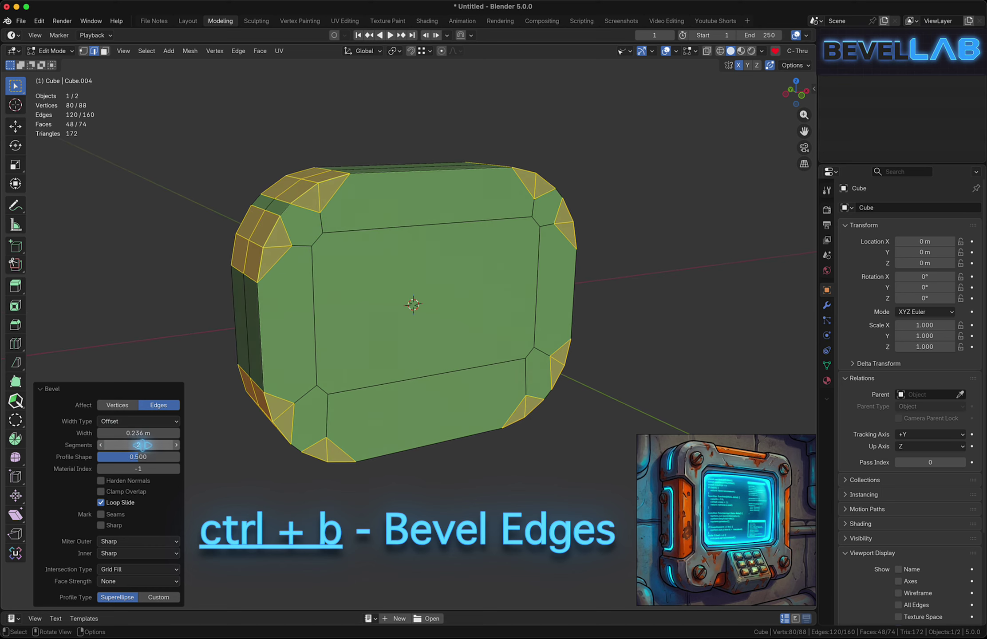
mouse_move(144, 445)
mouse_down()
mouse_move(120, 432)
mouse_move(136, 432)
mouse_up()
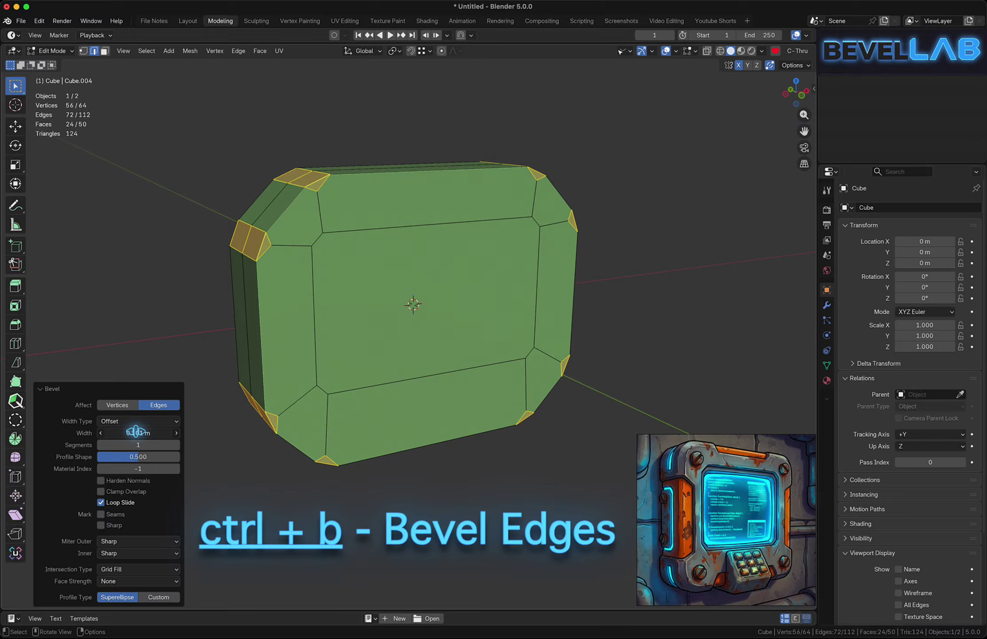
drag(137, 432, 135, 432)
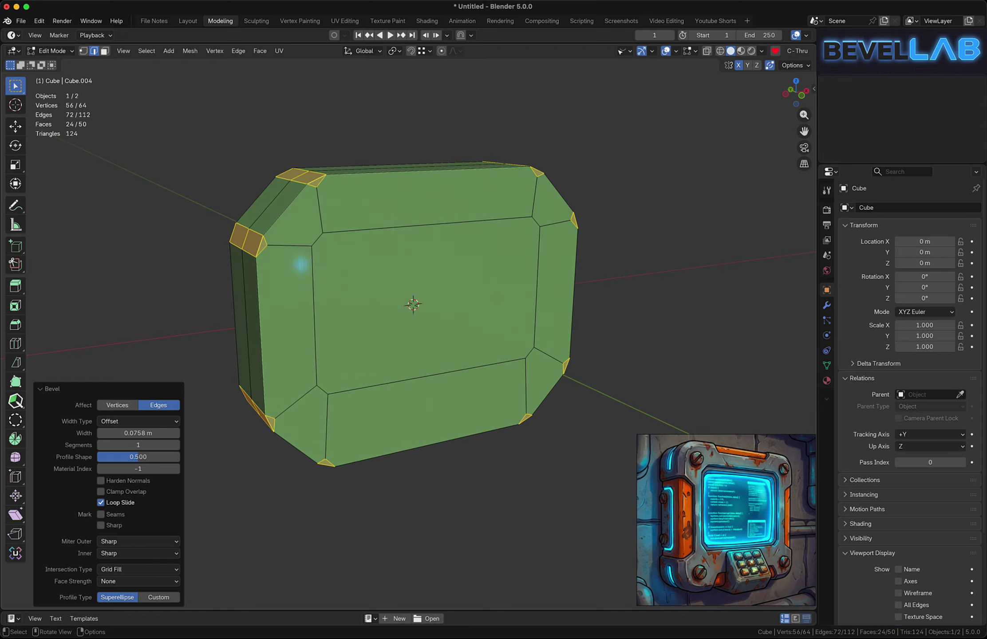
Subdivide the three parallel edges across the body's upper-left corner with one cut
middle_drag(289, 251, 346, 229)
ctrl+alt+click(279, 216)
right_click(346, 229)
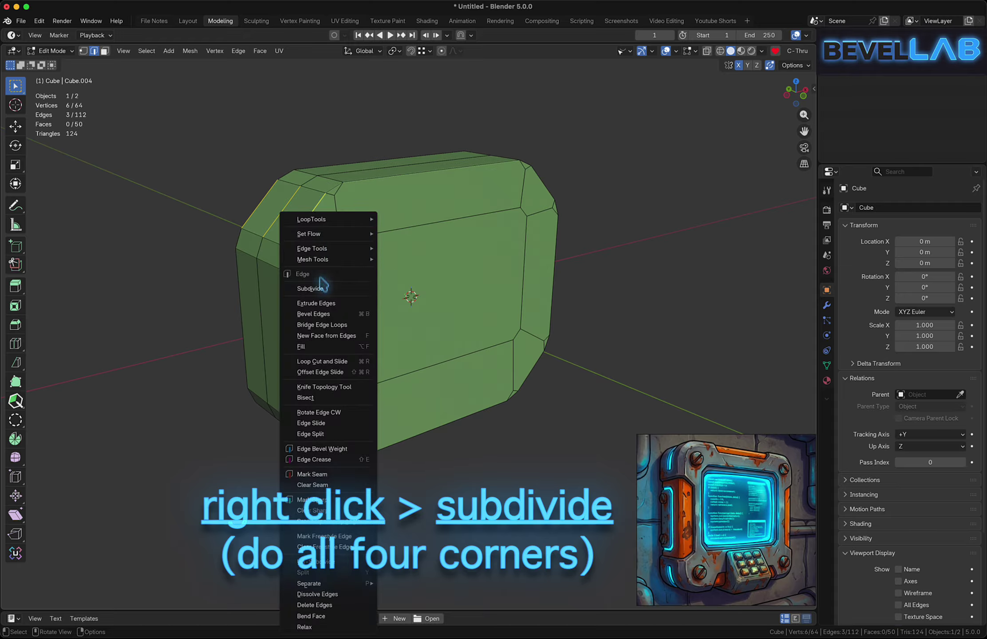
click(293, 290)
Subdivide the parallel edges across the body's three remaining corners with one cut
middle_drag(502, 190, 438, 190)
ctrl+alt+click(594, 192)
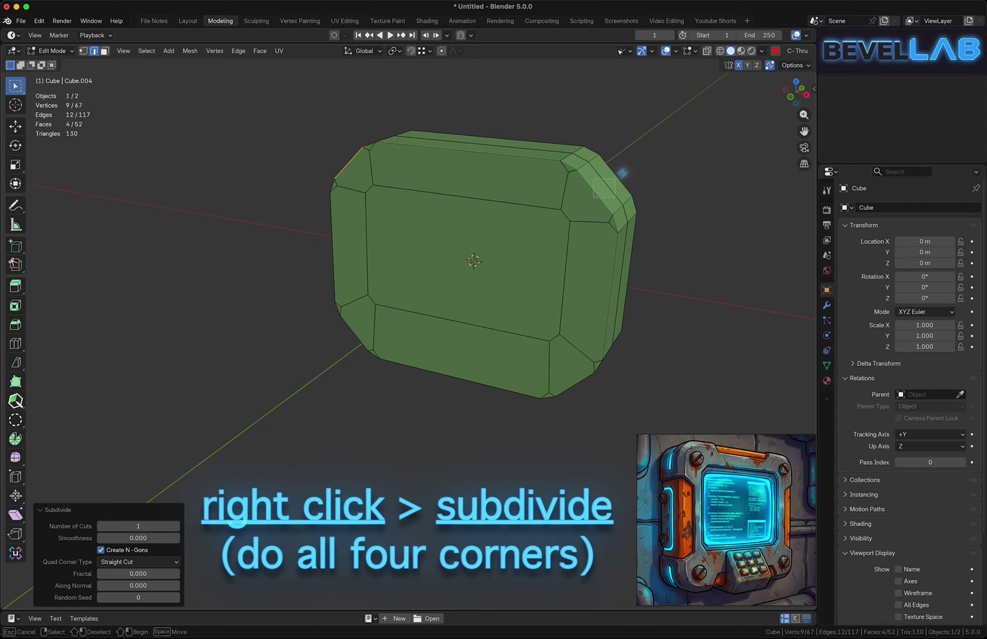
middle_drag(597, 355, 581, 284)
ctrl+alt+click(596, 437)
shift+drag(596, 437, 647, 444)
middle_drag(435, 436, 550, 431)
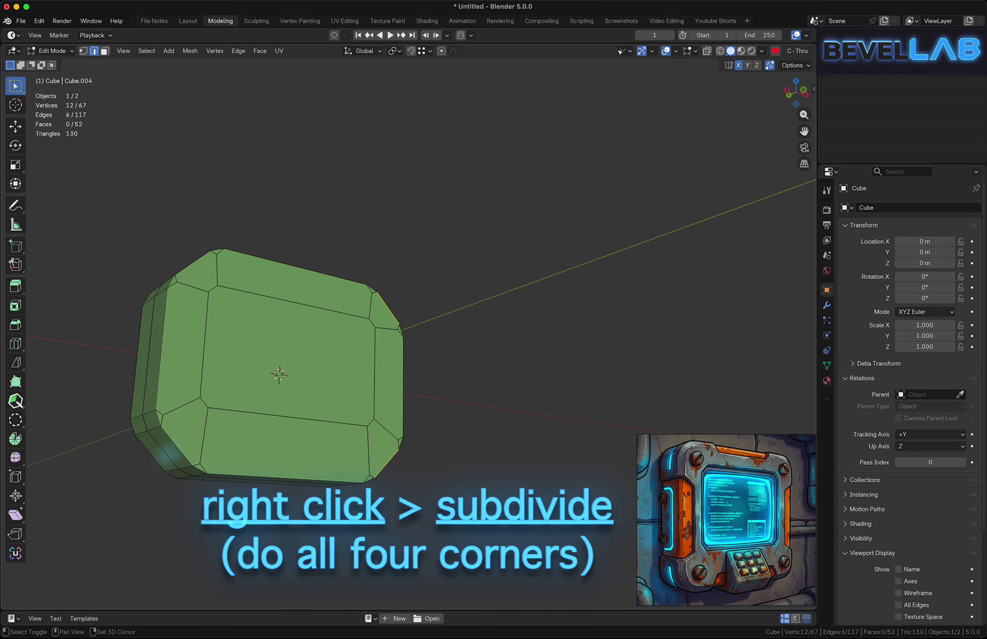
shift+drag(136, 463, 189, 434)
right_click(254, 405)
click(238, 290)
Bevel the middle edge loops of all four body corners with one segment and a width of 0.0865 m
alt+click(180, 443)
middle_drag(267, 284, 262, 369)
alt+shift+click(155, 177)
middle_drag(320, 178, 244, 177)
middle_drag(583, 158, 549, 345)
alt+shift+click(549, 345)
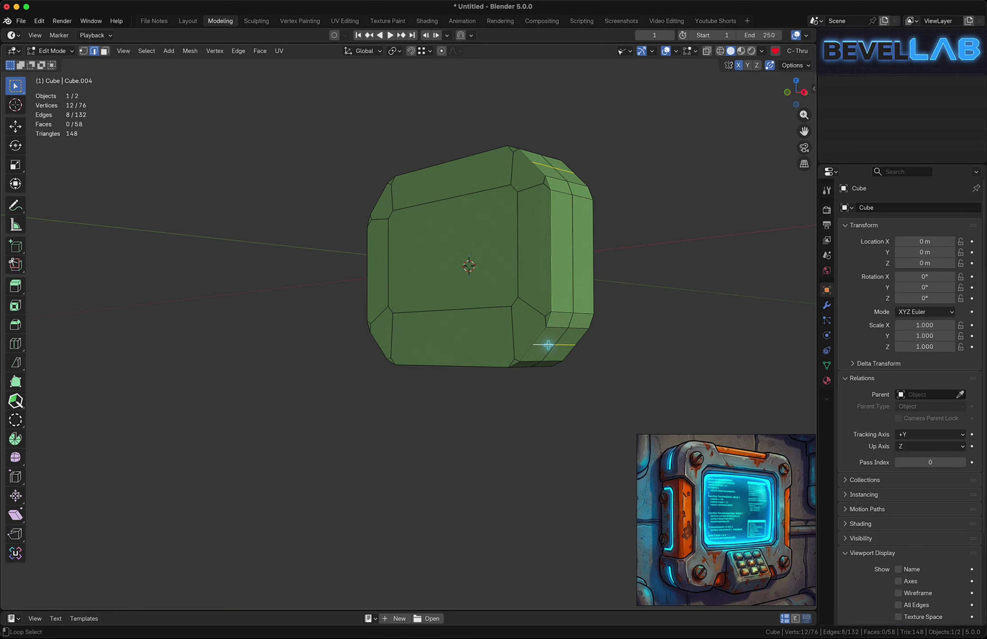
middle_drag(542, 266, 476, 221)
key(ctrl+b)
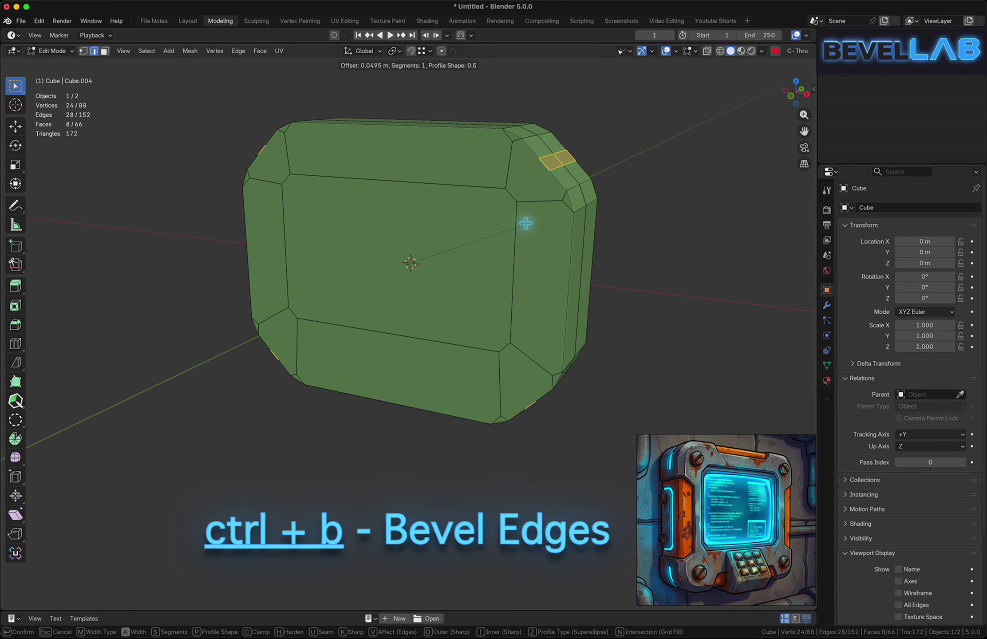
click(555, 208)
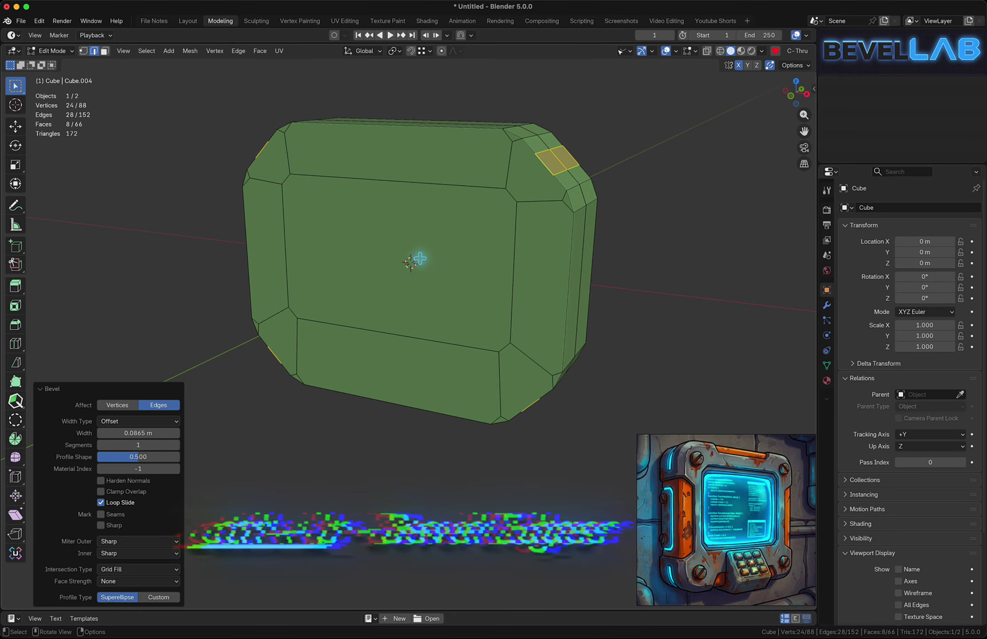
Round the corners in front view by scaling the beveled strips to about 1.062 in X and Z with proportional editing at size 0.234
middle_drag(419, 258, 573, 201)
key(KP_1)
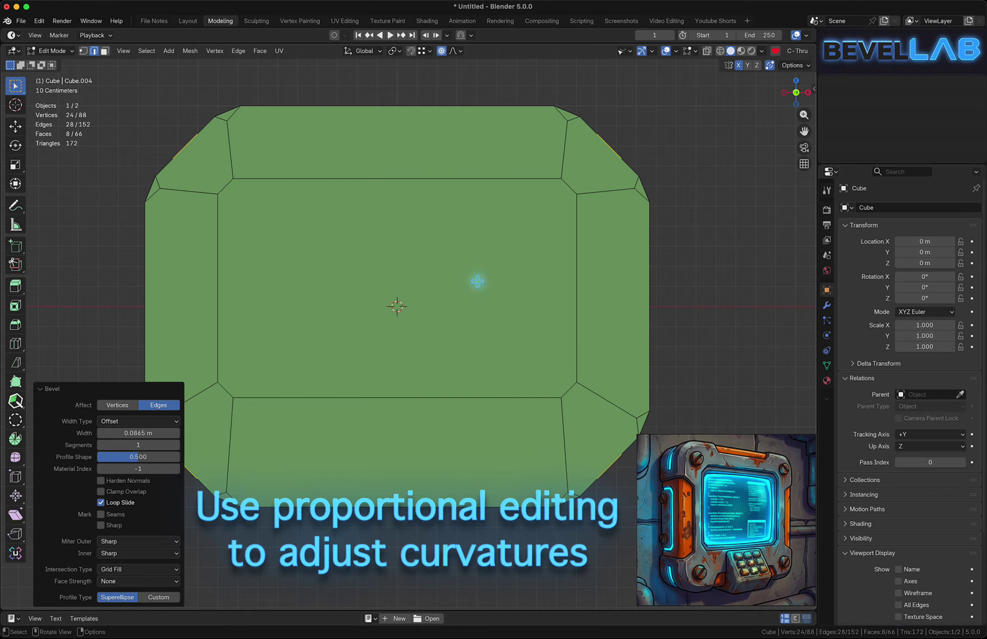
key(s)
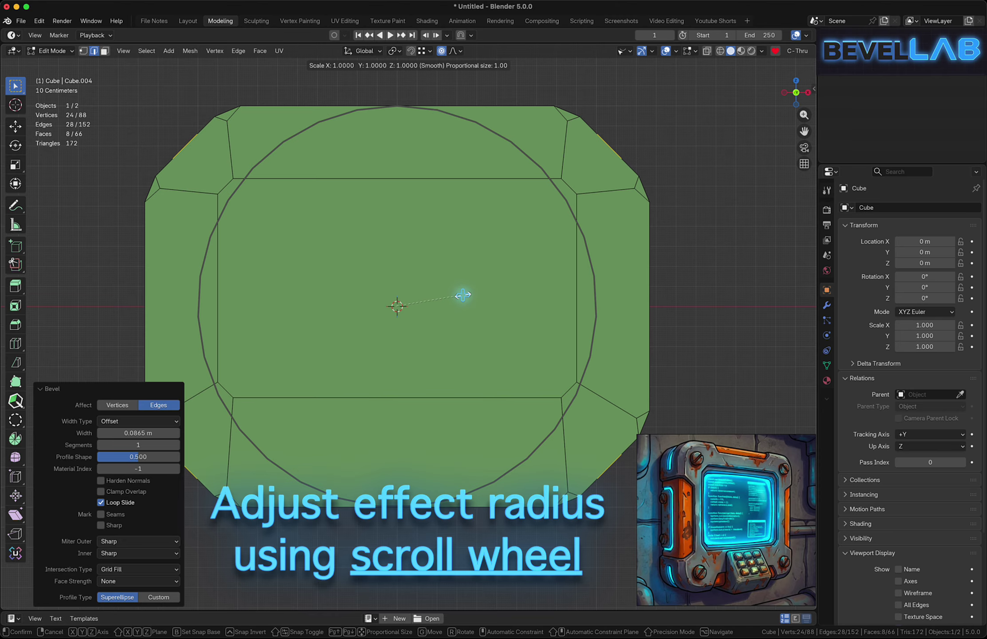
key(shift+y)
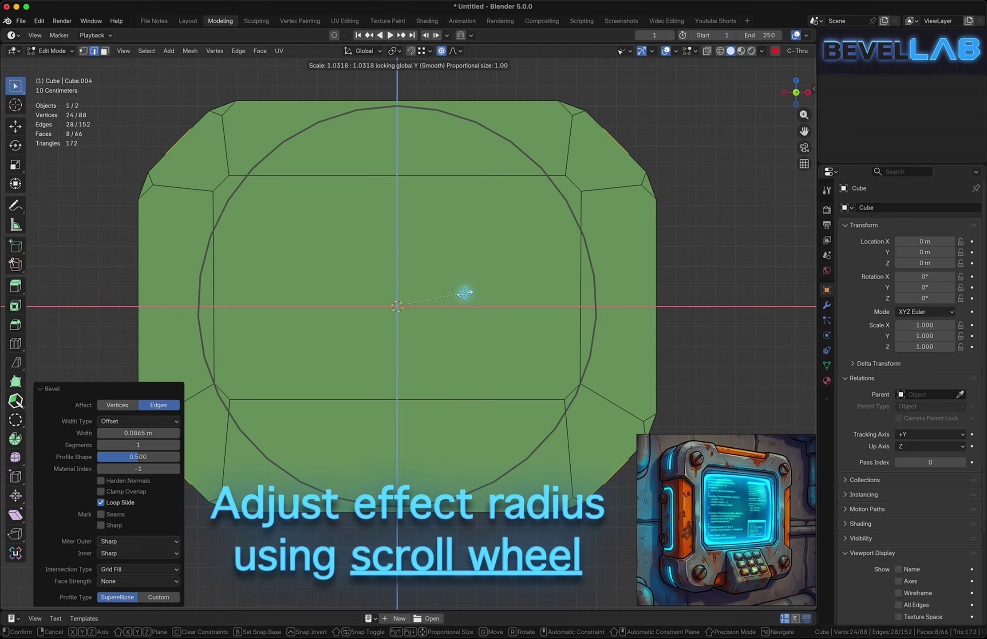
scroll(465, 294, up, 15)
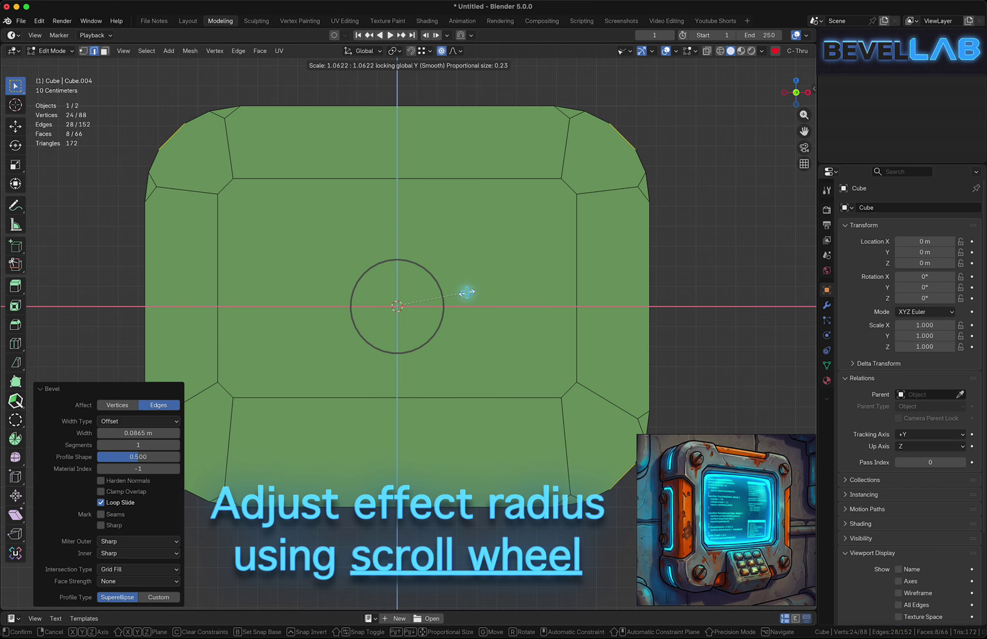
click(468, 293)
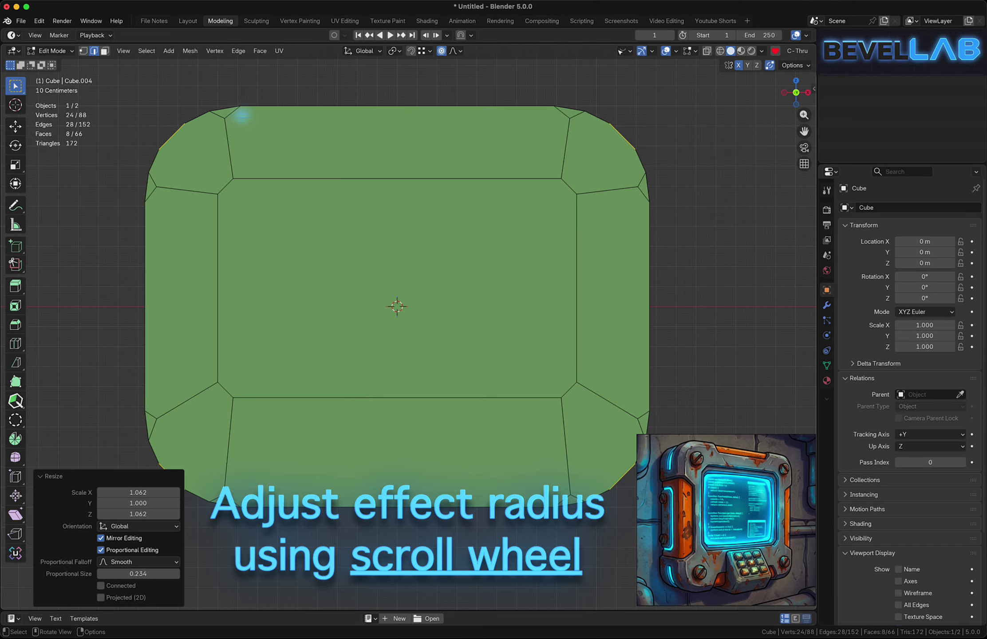
Switch to the Tweak selection tool and enable Auto Merge with a 0.001 m threshold
middle_drag(160, 180, 353, 220)
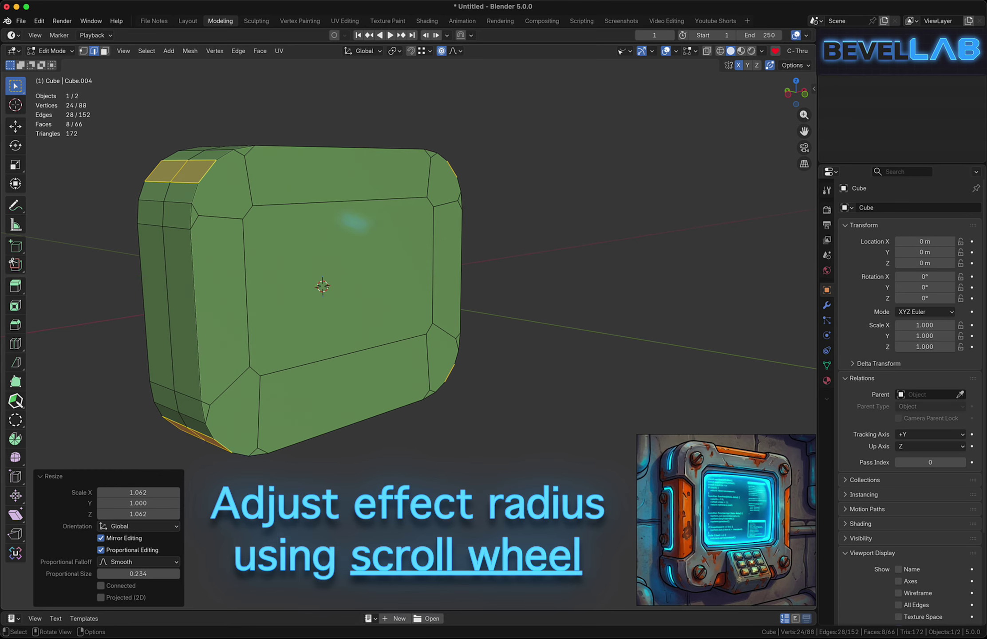
mouse_move(281, 221)
middle_down()
mouse_move(257, 220)
mouse_move(269, 238)
middle_up()
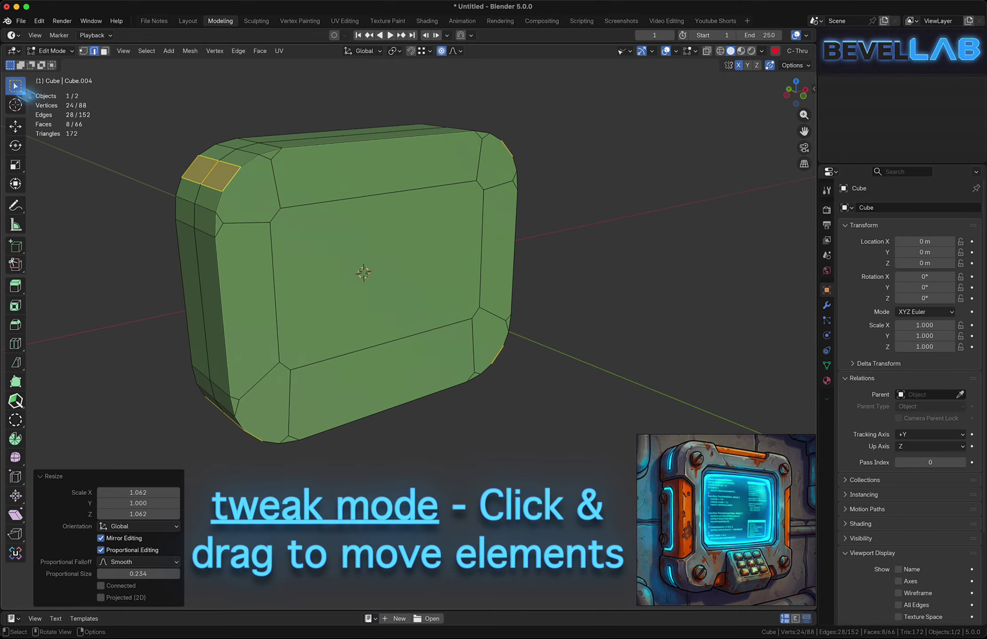
drag(16, 86, 84, 91)
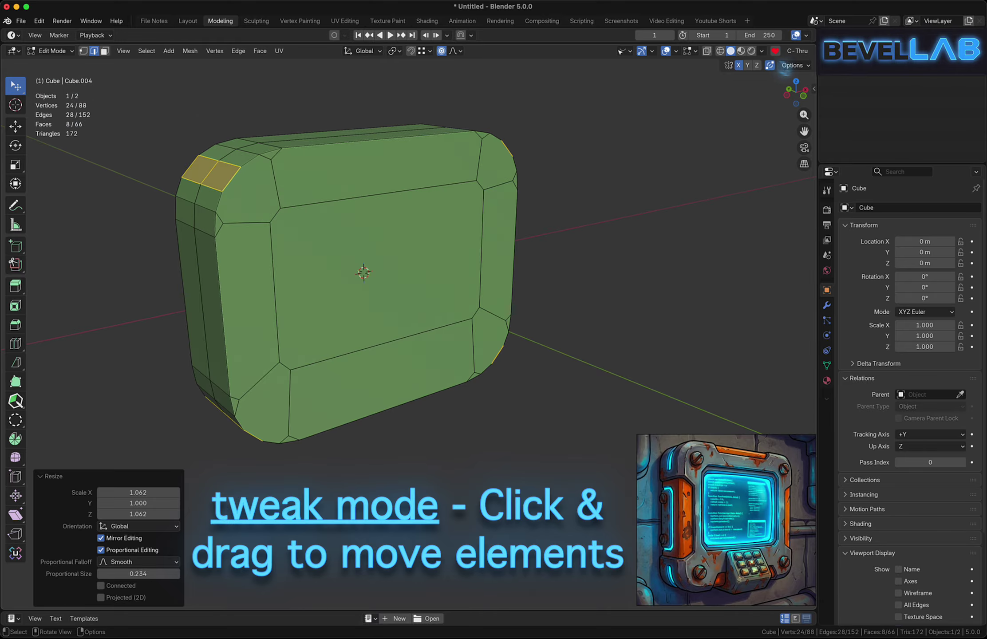
click(792, 65)
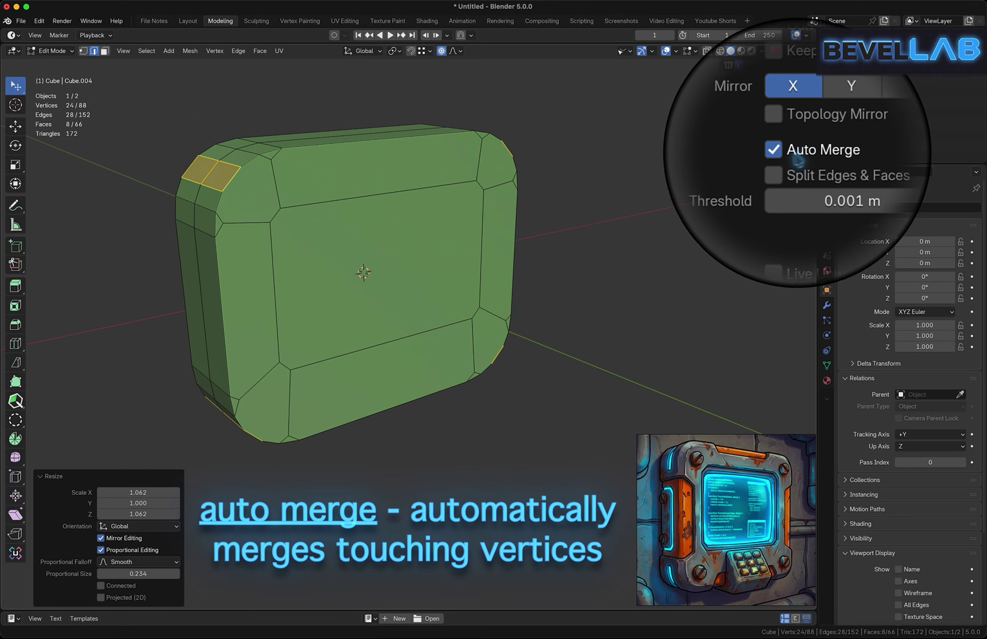
middle_drag(253, 213, 257, 194)
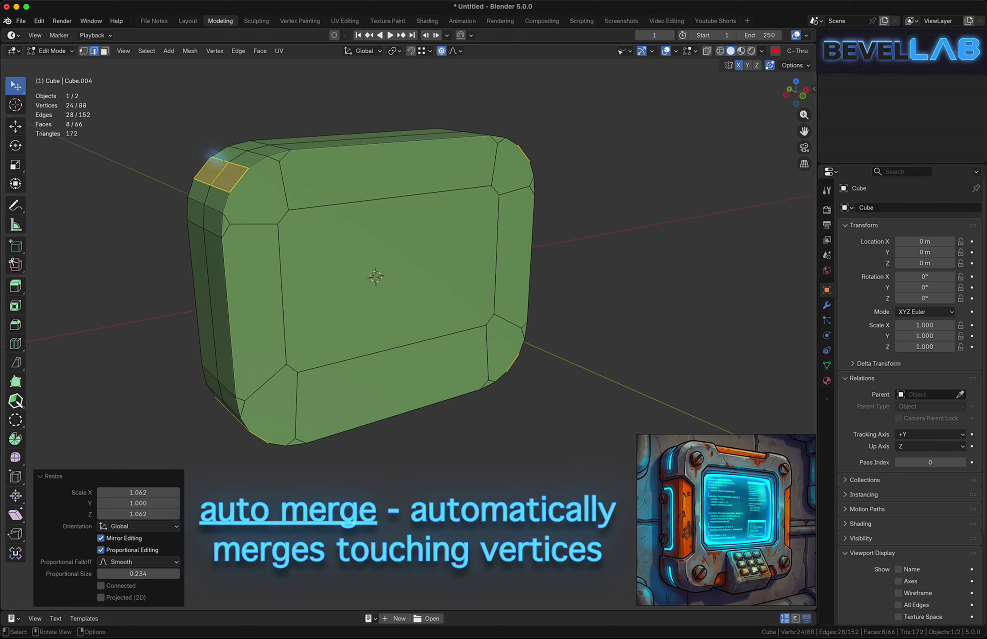
Merge the small inner vertices at the front's four rounded corners into the adjacent inset-face corners, with proportional editing off
click(84, 51)
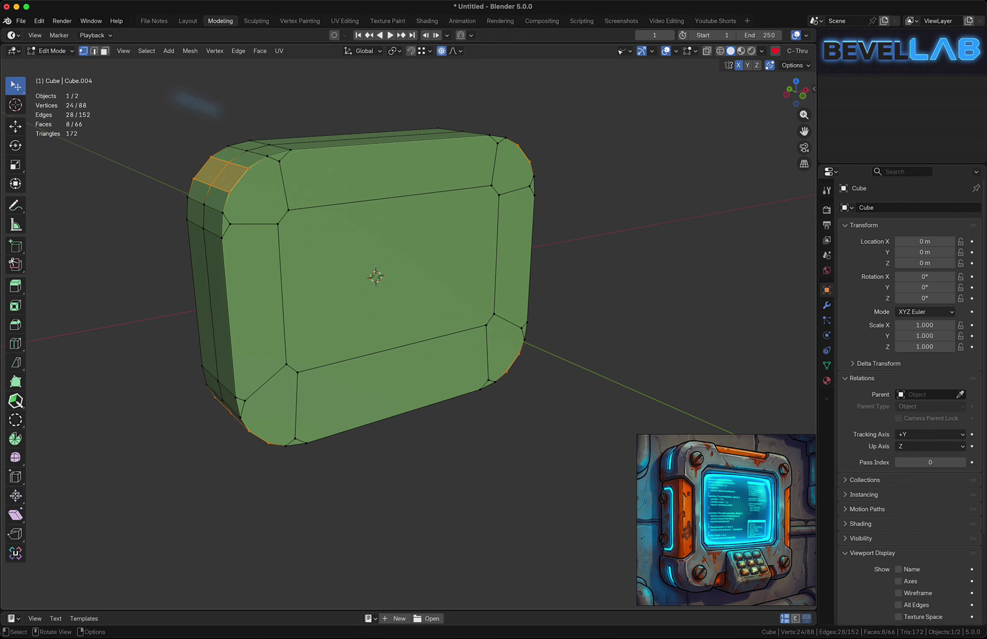
drag(281, 161, 289, 209)
ctrl+drag(231, 225, 275, 223)
drag(247, 399, 297, 373)
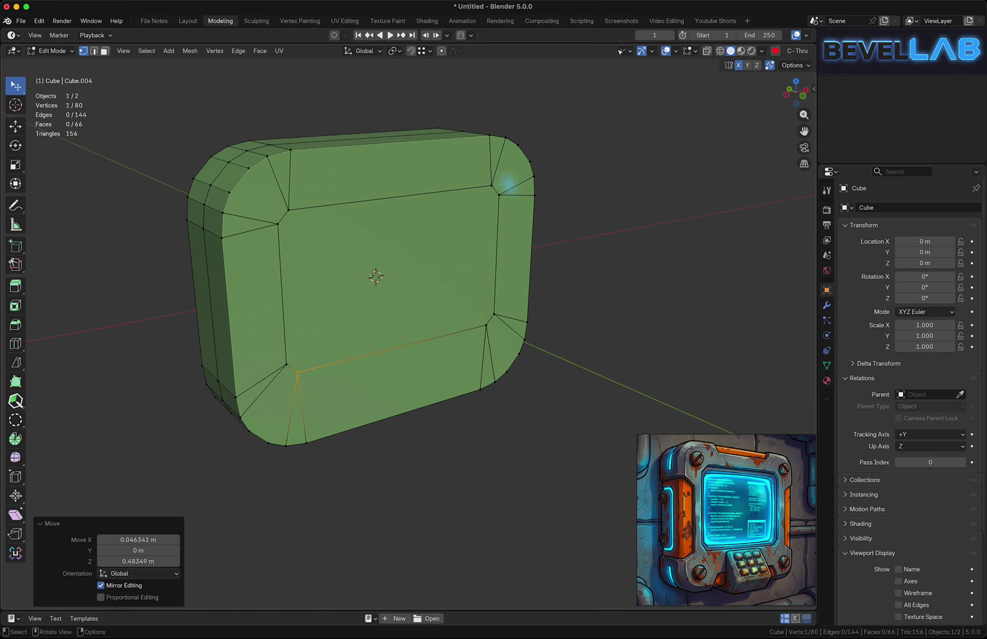
Connect the two middle rim vertices of the front's upper-left corner to the nearest inset-face corner vertices
middle_drag(292, 224, 283, 217)
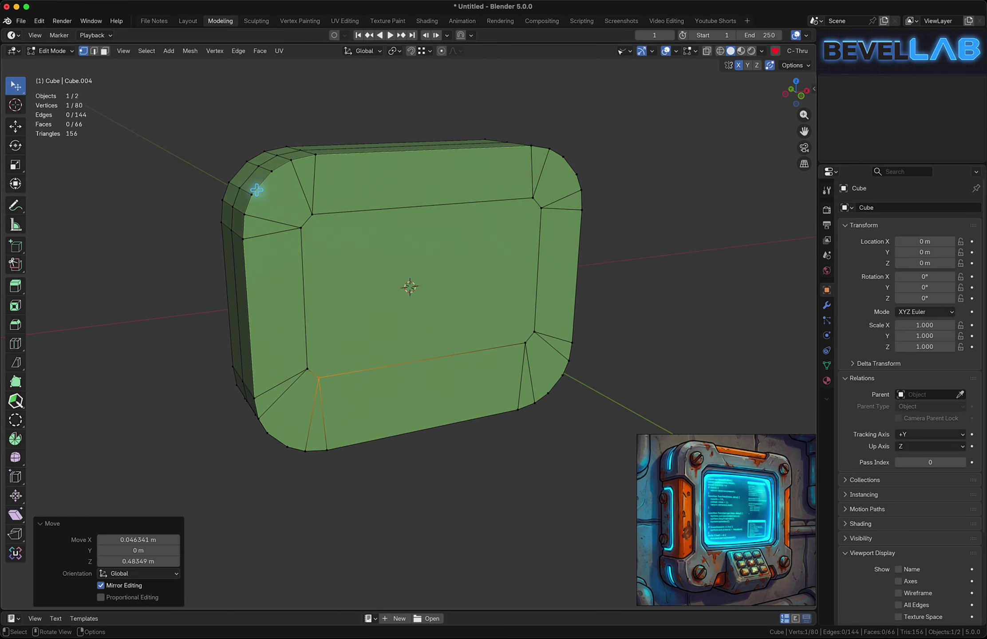
click(257, 190)
shift+click(305, 219)
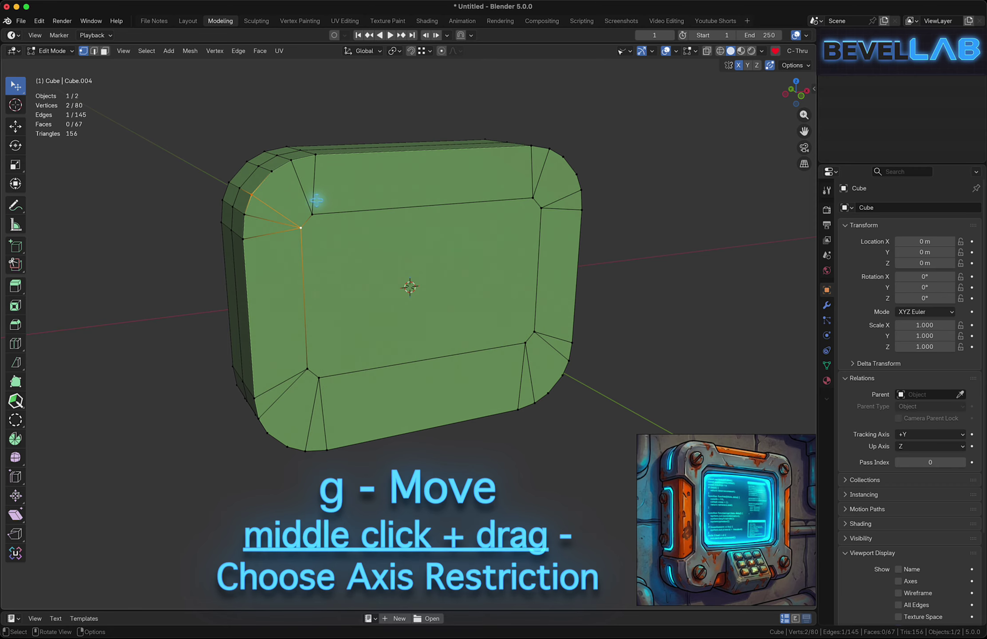
click(270, 172)
shift+click(311, 214)
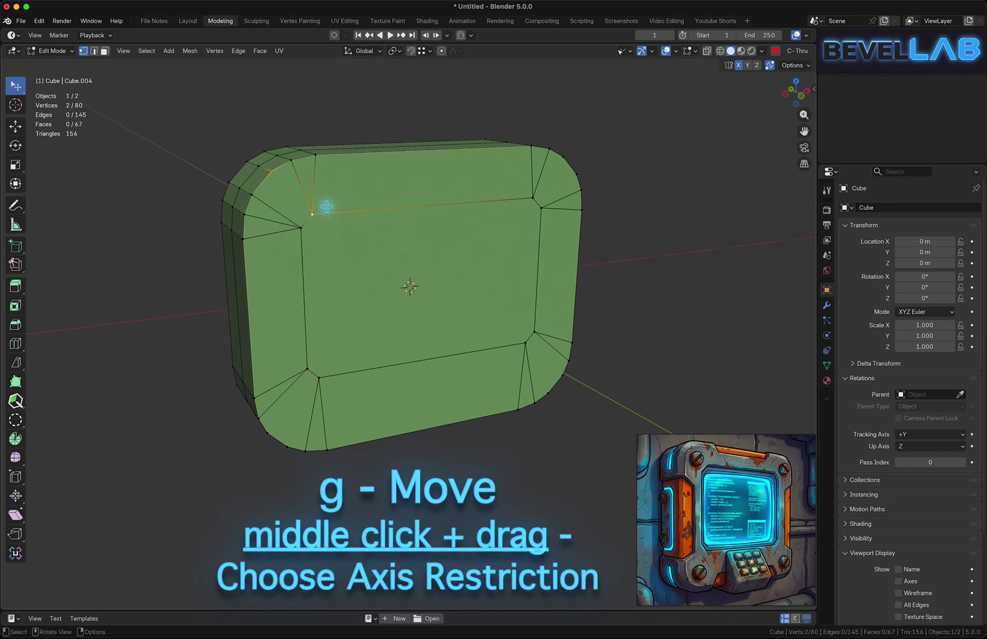
key(h)
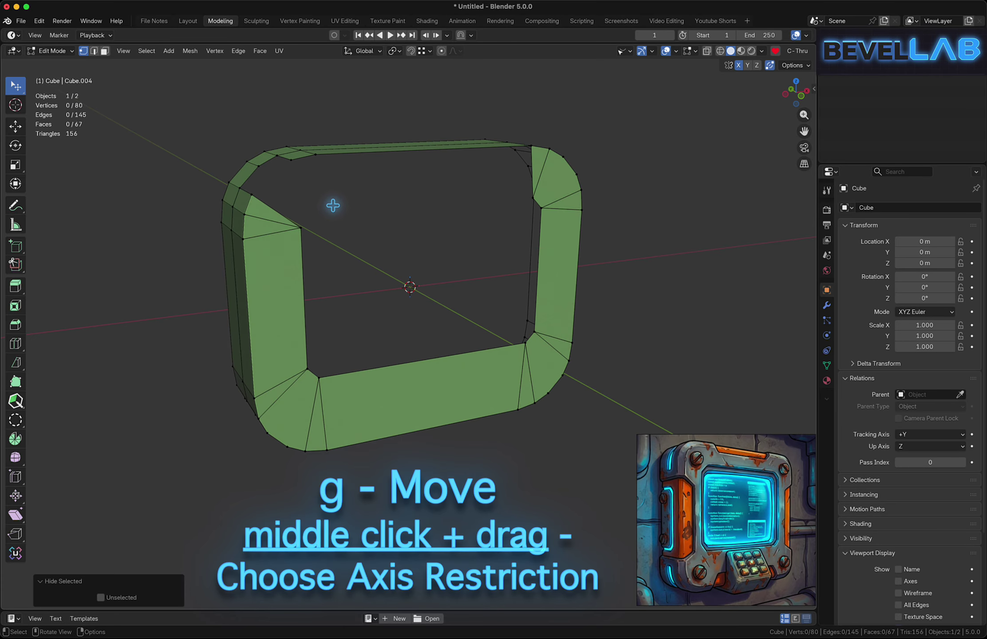
key(ctrl+z)
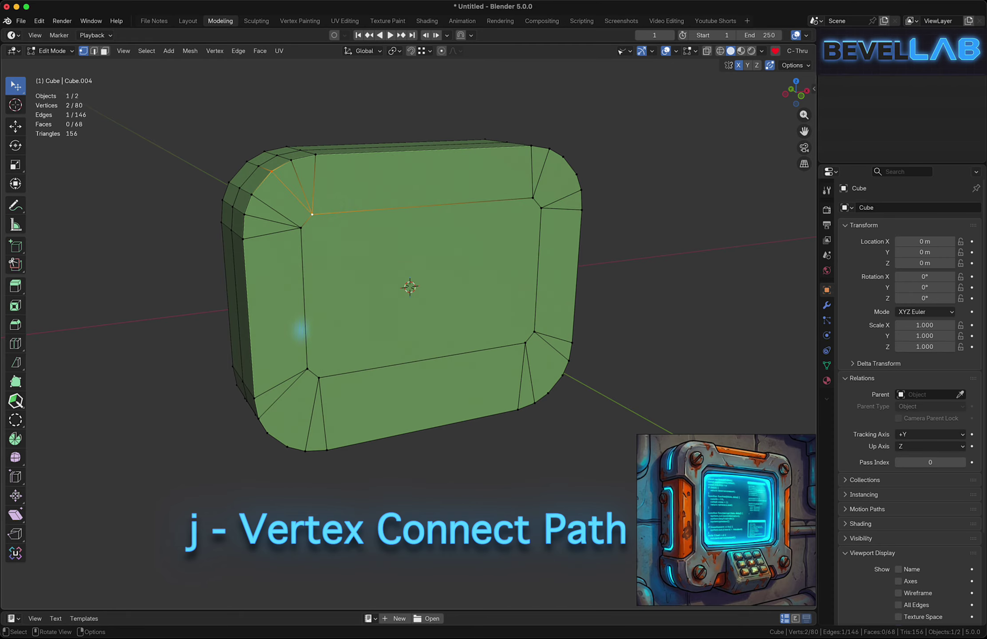
Connect the two middle rim vertices of the front's lower-left corner to the nearest inset-face corner vertices
click(267, 433)
shift+click(307, 369)
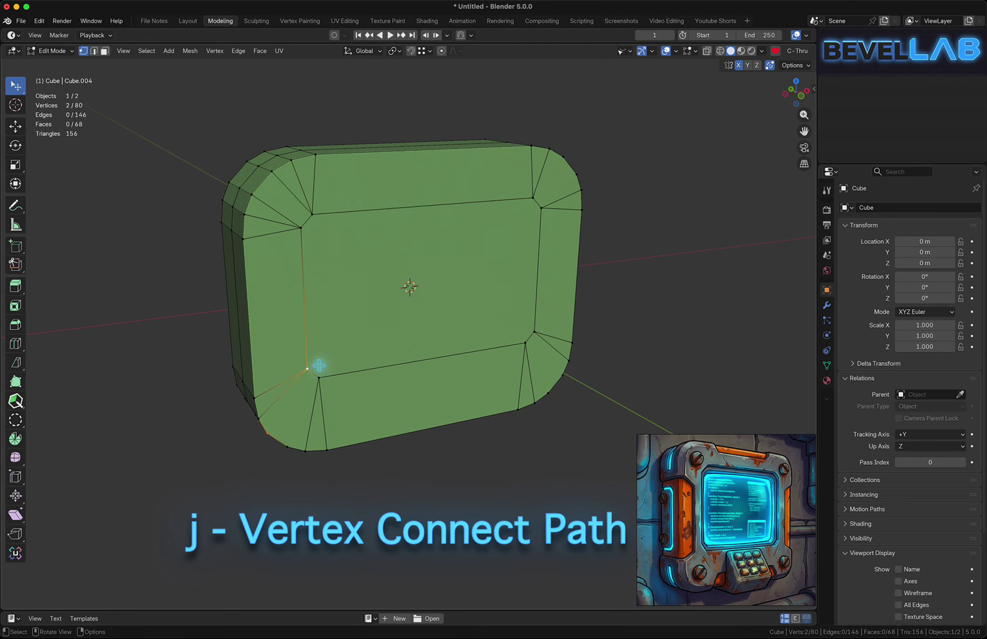
click(287, 447)
shift+click(319, 378)
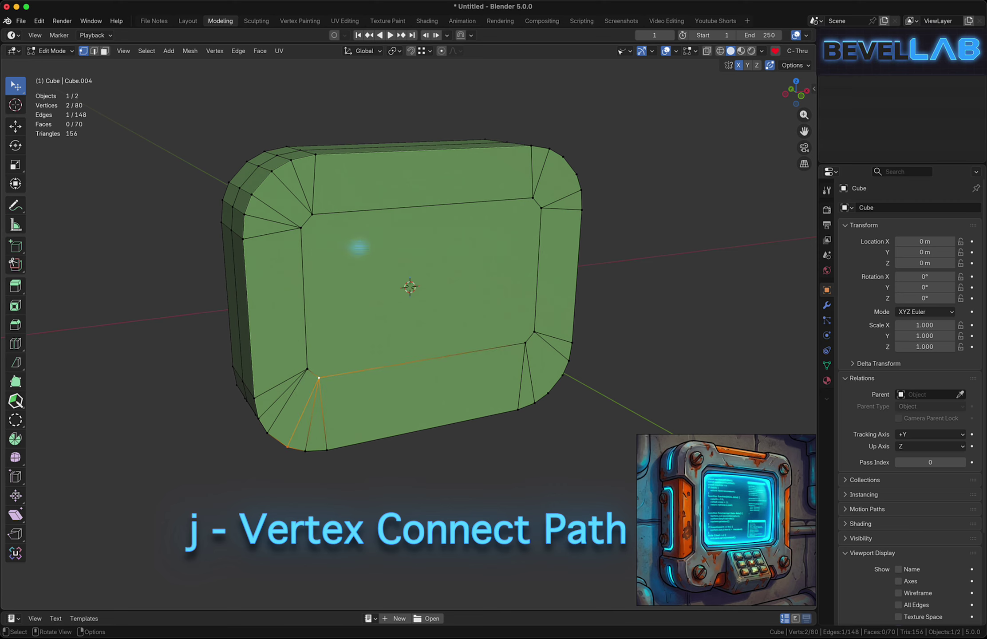
Connect the two middle rim vertices of the front's upper-right corner to the nearest inset-face corner vertices
middle_drag(358, 246, 341, 247)
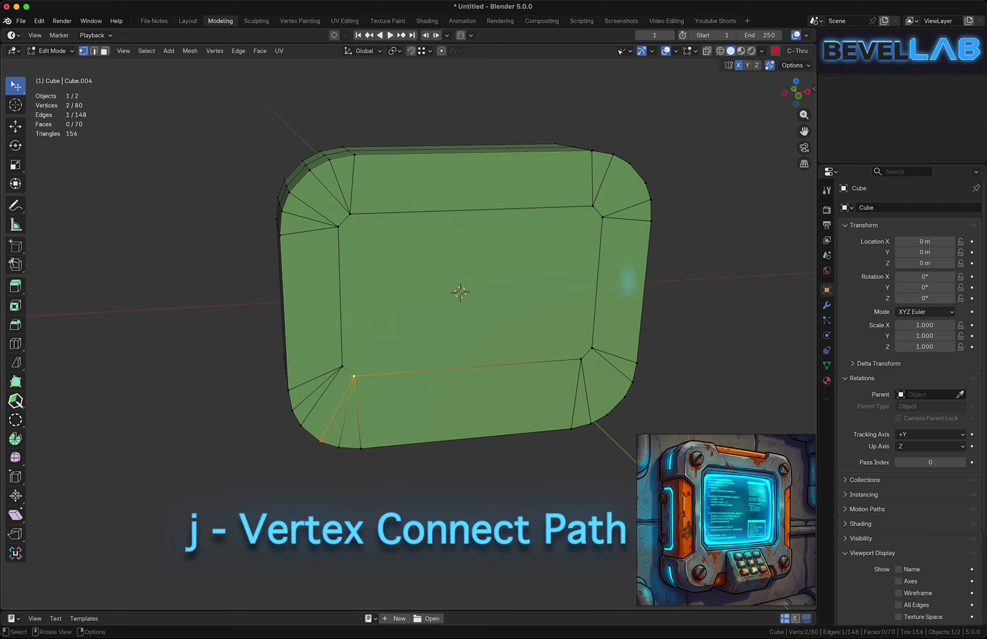
click(629, 164)
shift+click(593, 206)
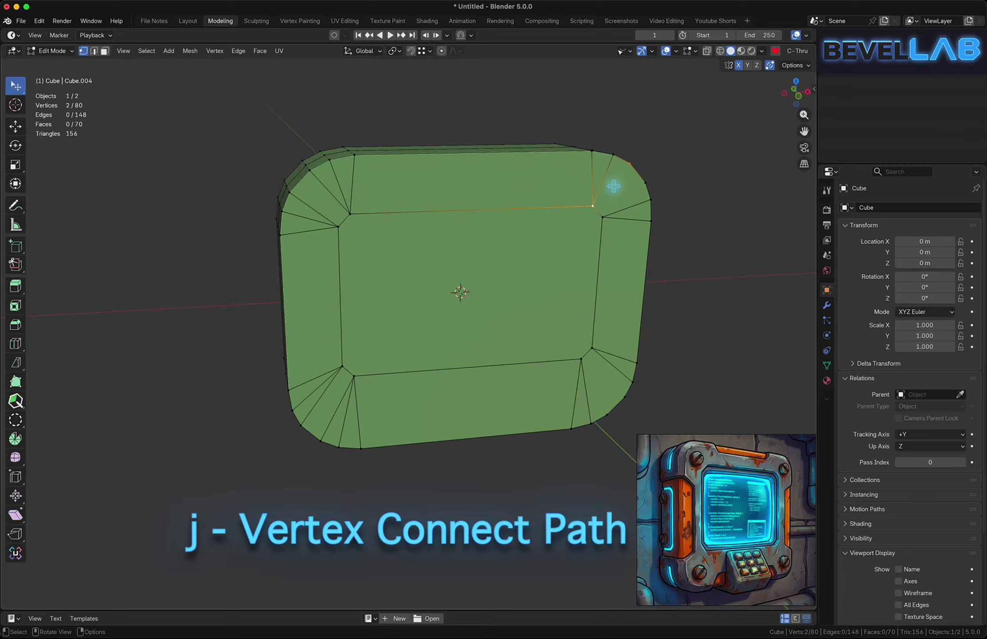
key(j)
click(646, 184)
shift+click(603, 217)
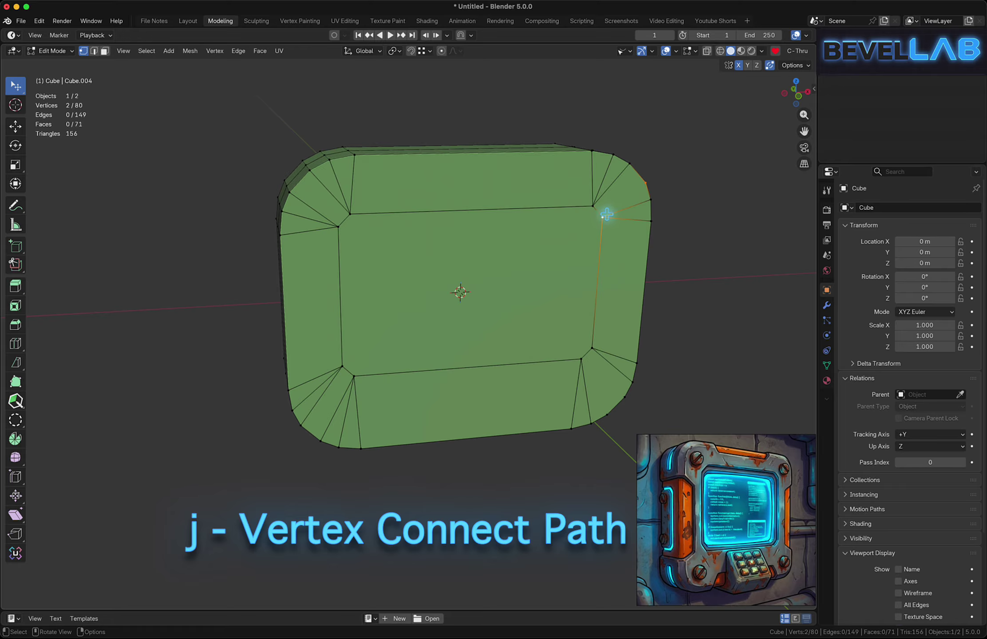
Connect the two middle rim vertices of the front's lower-right corner to the nearest inset-face corners and clear the selection
click(625, 397)
shift+click(593, 349)
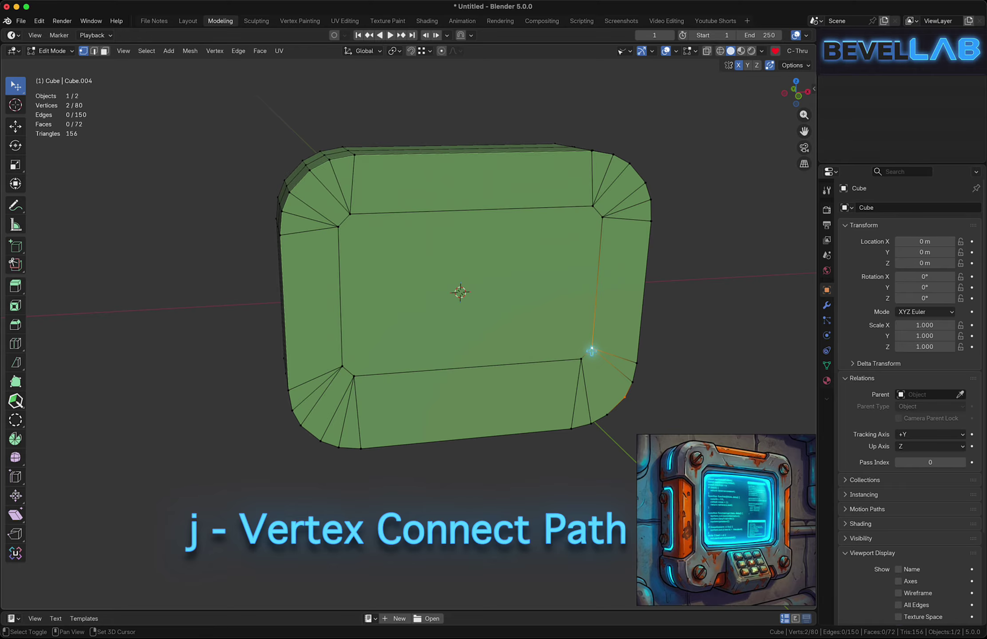
click(605, 416)
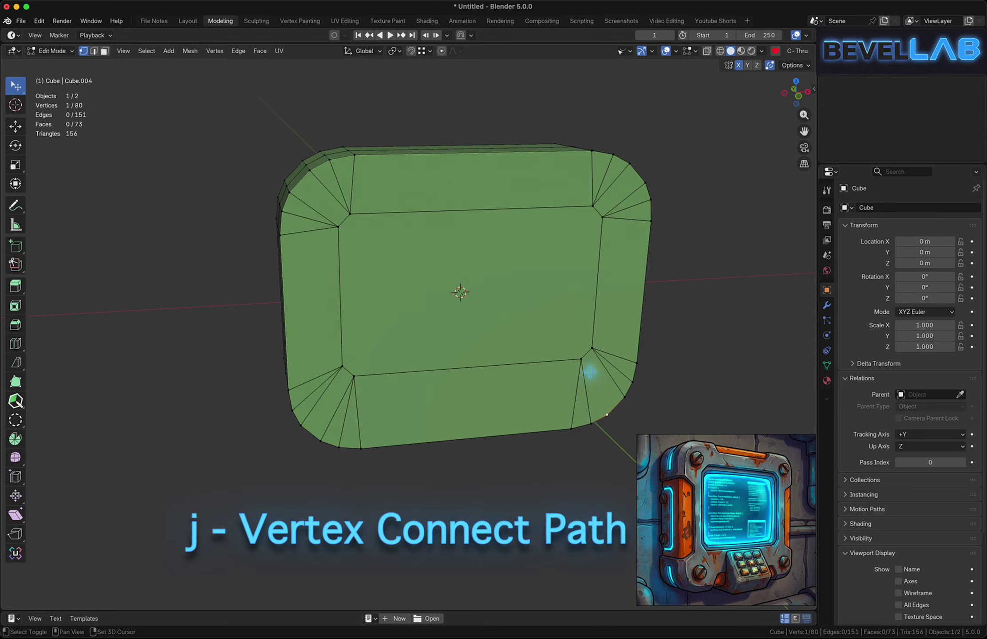
shift+click(591, 366)
key(j)
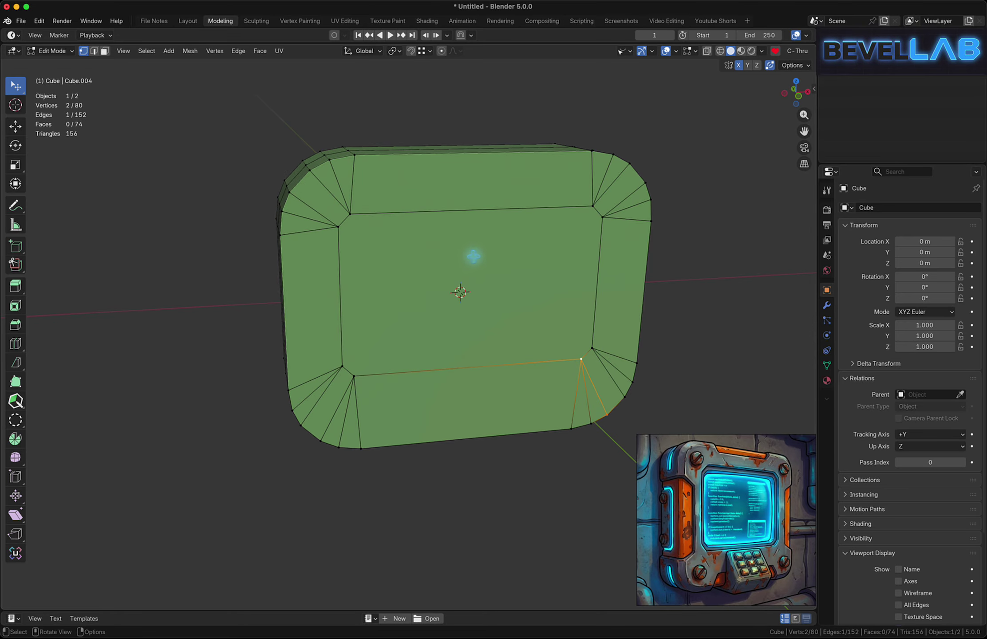
click(483, 269)
Try to narrow the front's inset face by scaling it to about 0.663 along X
middle_drag(488, 295, 511, 296)
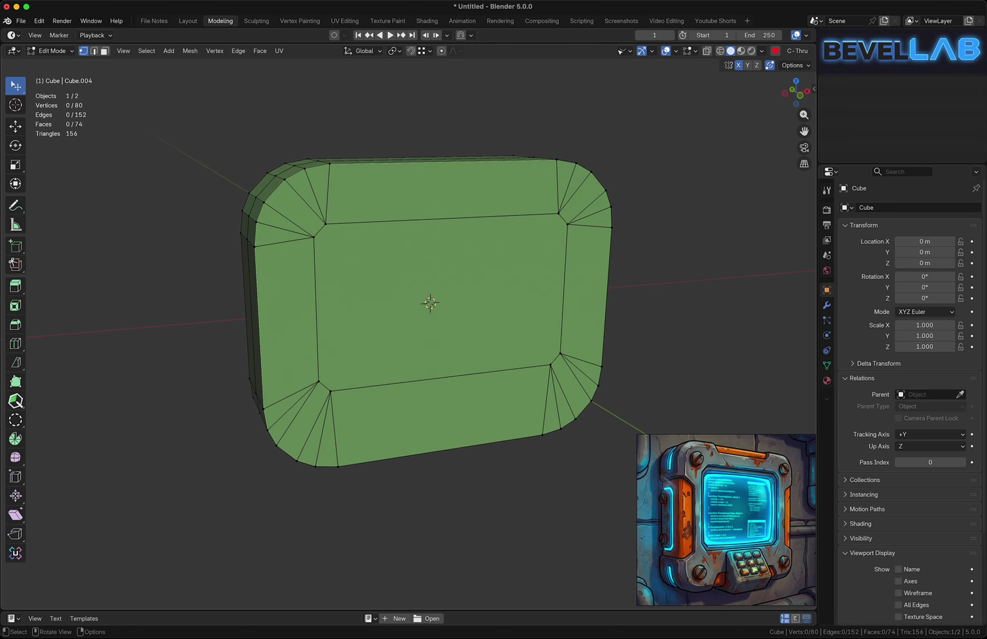
middle_drag(402, 335, 405, 246)
middle_drag(451, 277, 466, 284)
key(3)
click(551, 258)
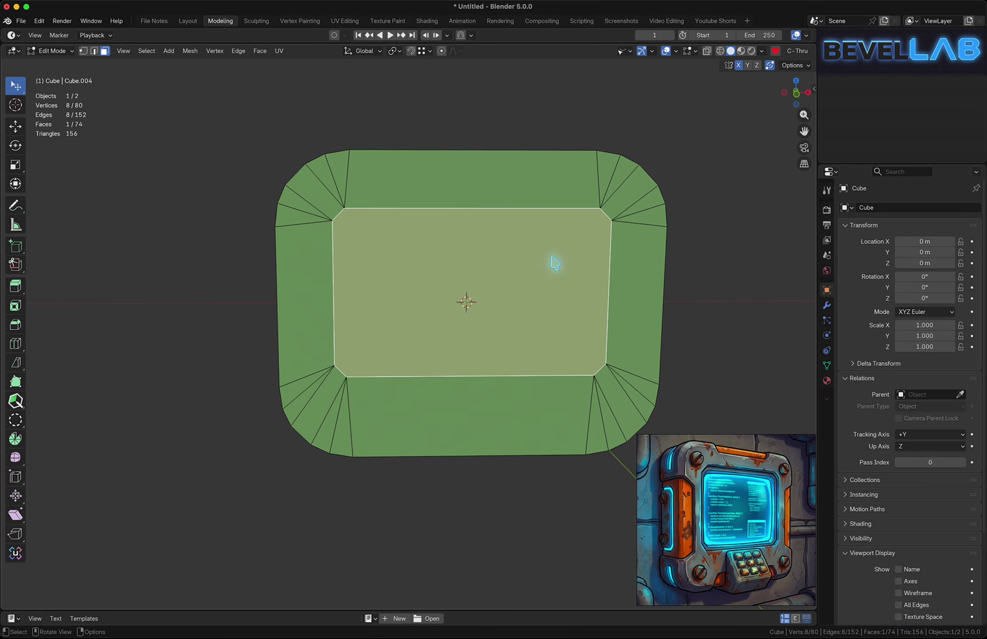
key(s)
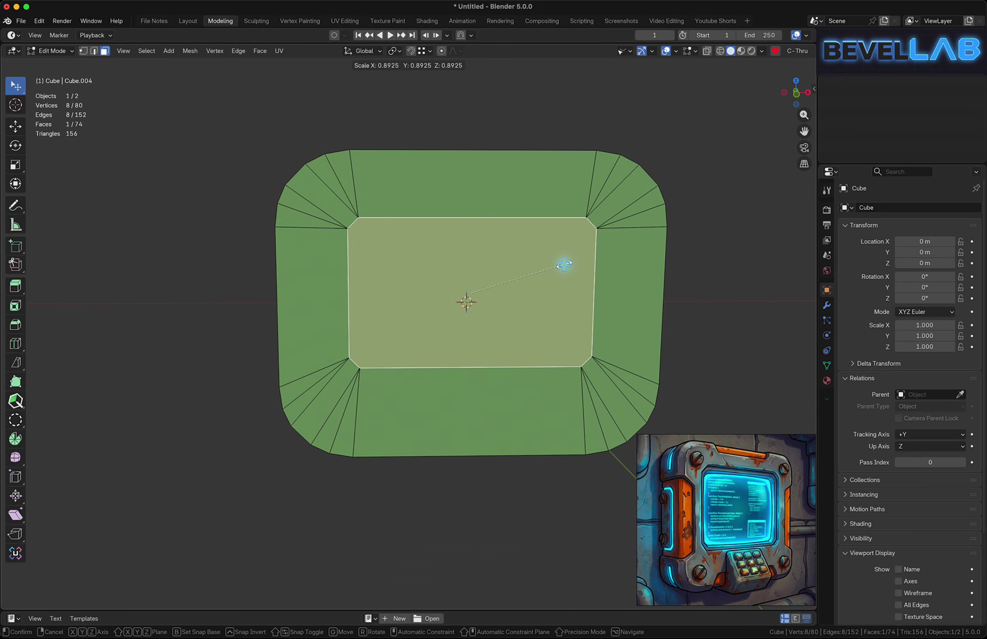
key(x)
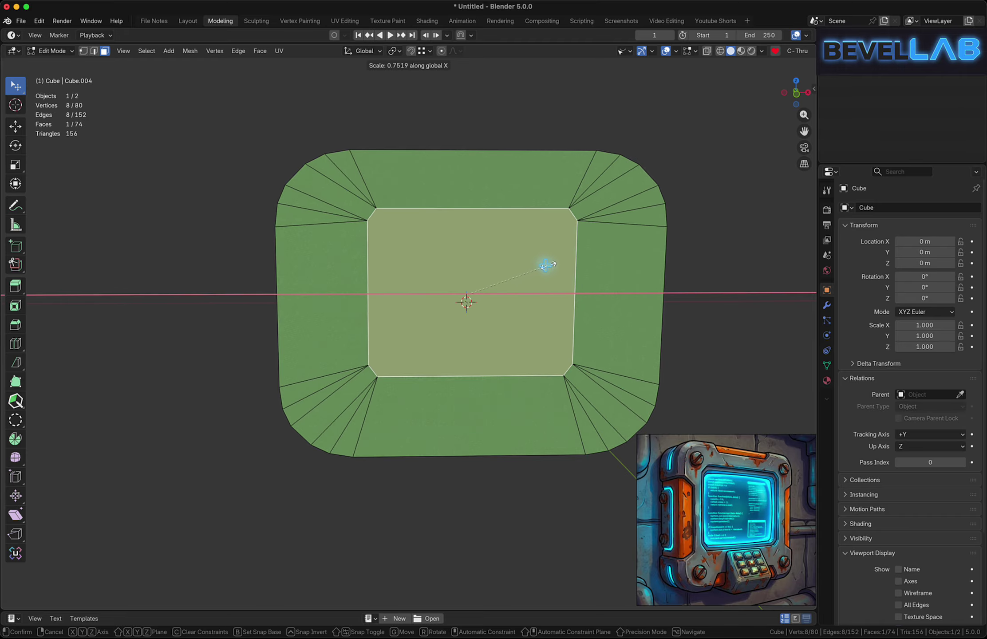
click(549, 258)
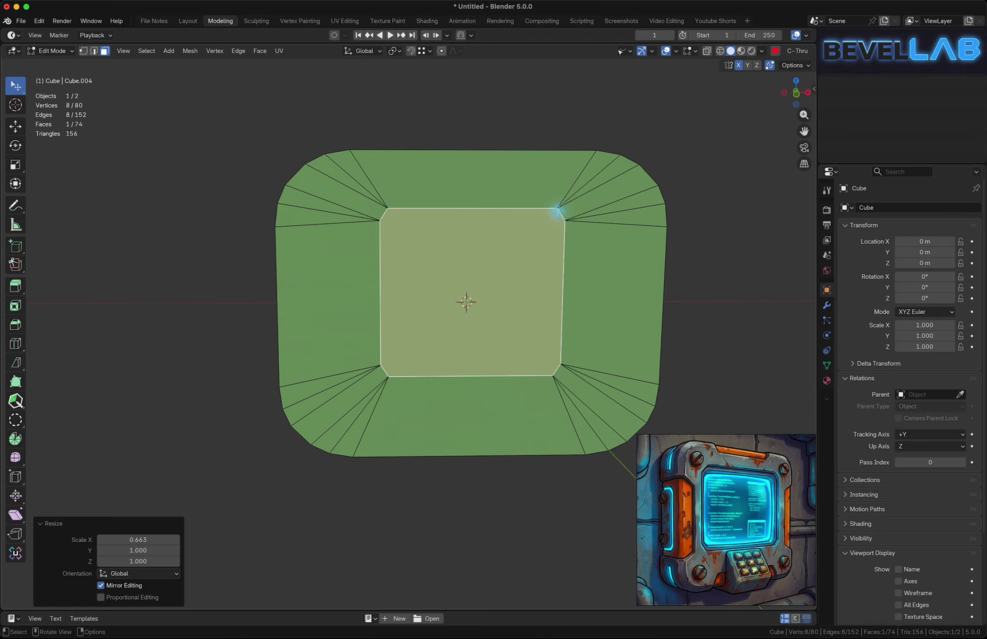
scroll(562, 215, up, 4)
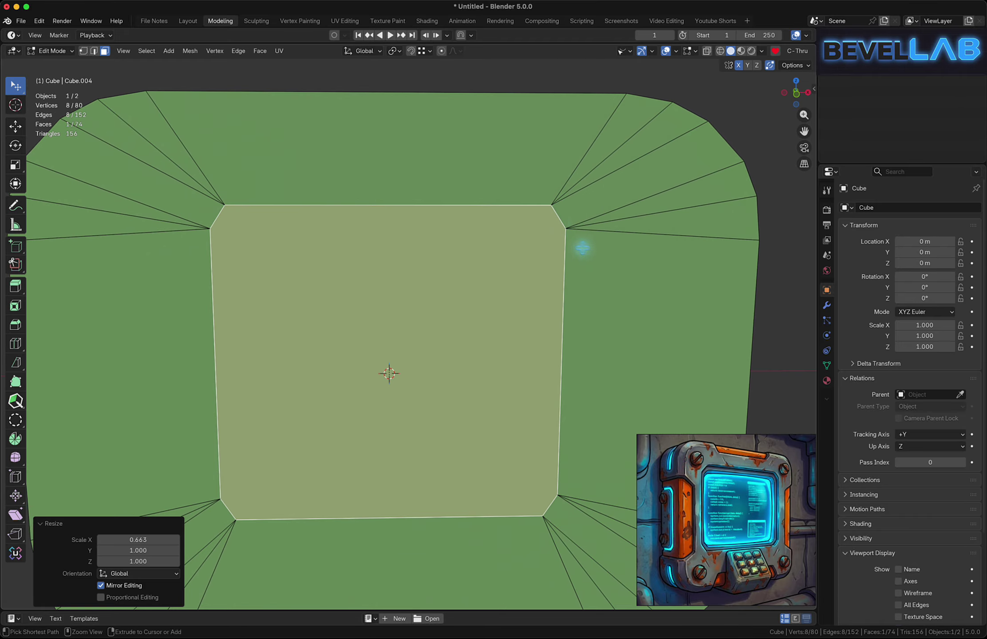
scroll(515, 209, down, 2)
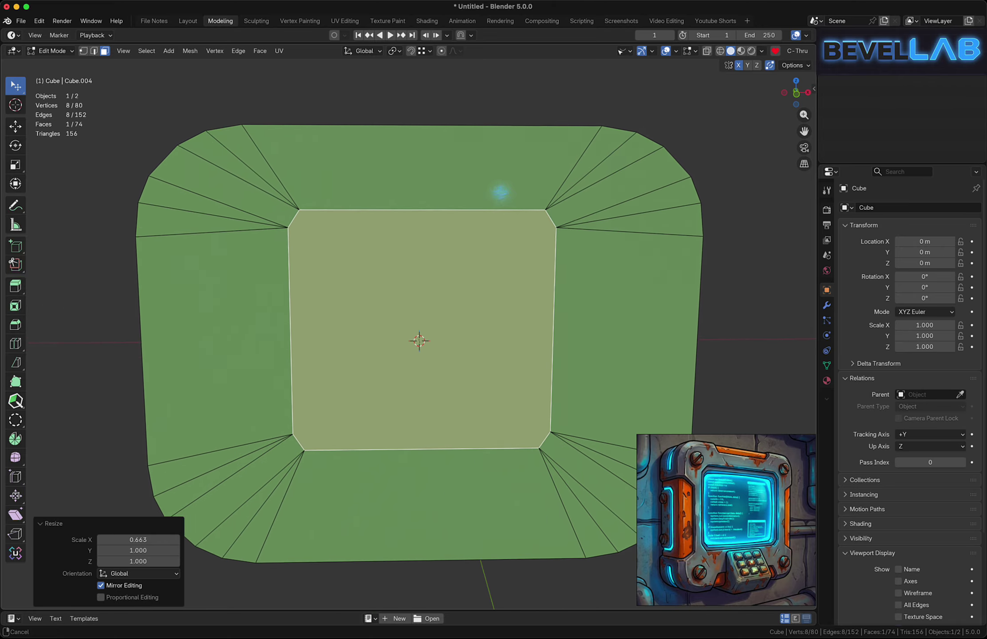
key(ctrl+z)
scroll(549, 231, down, 2)
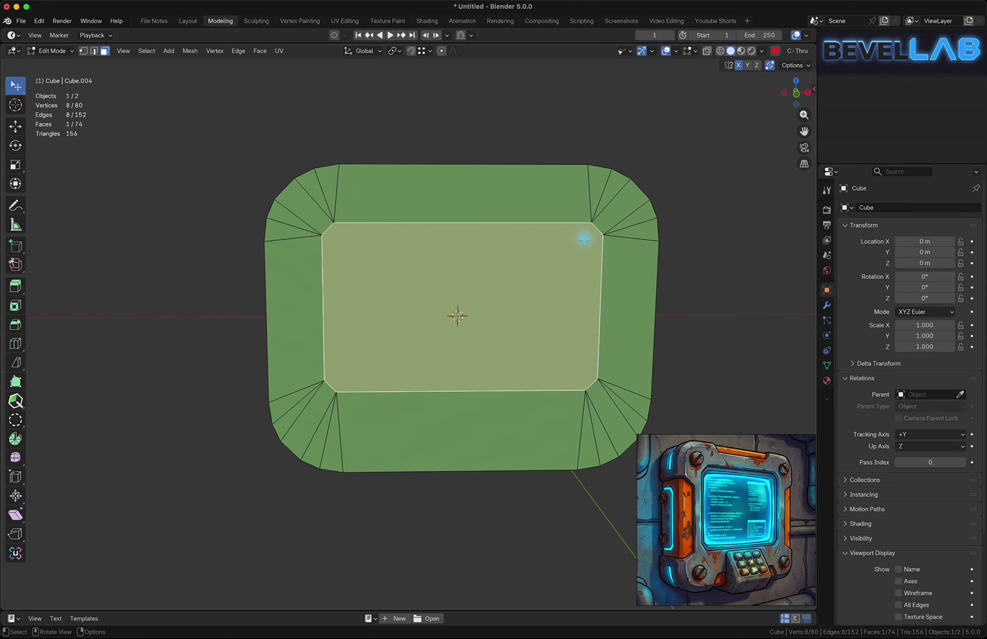
Move the inset face's right side edge and its two corner edges inward along X by about 0.132 m, mirrored on the other side
key(2)
click(597, 228)
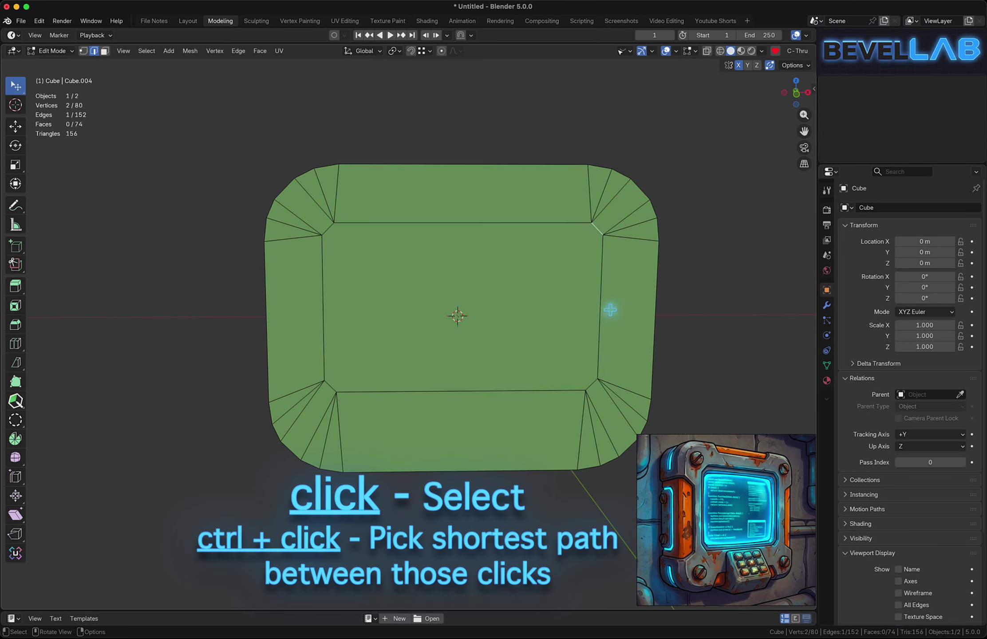
ctrl+click(594, 384)
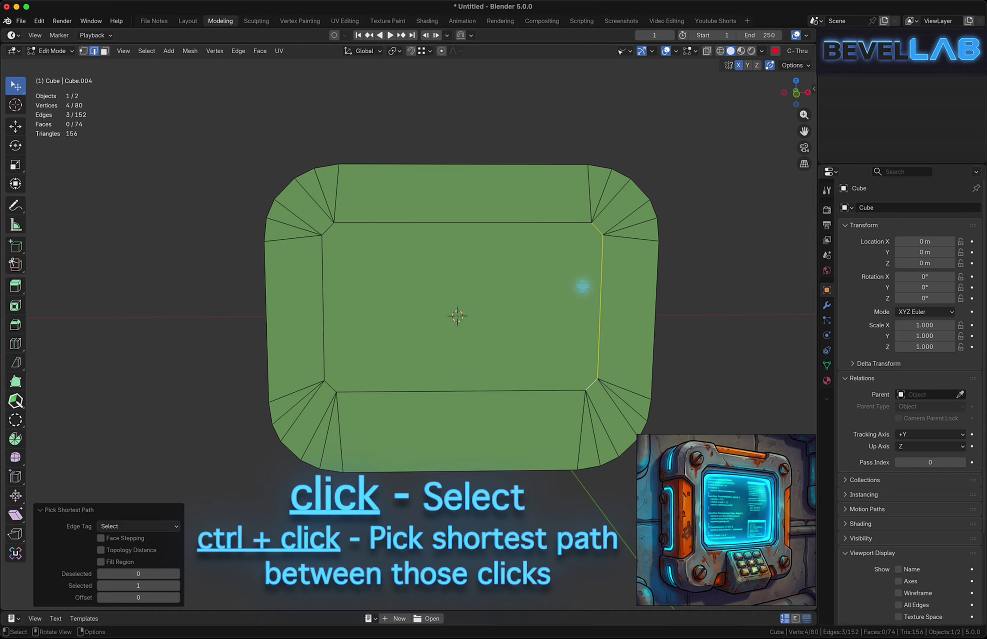
key(g)
middle_click(622, 288)
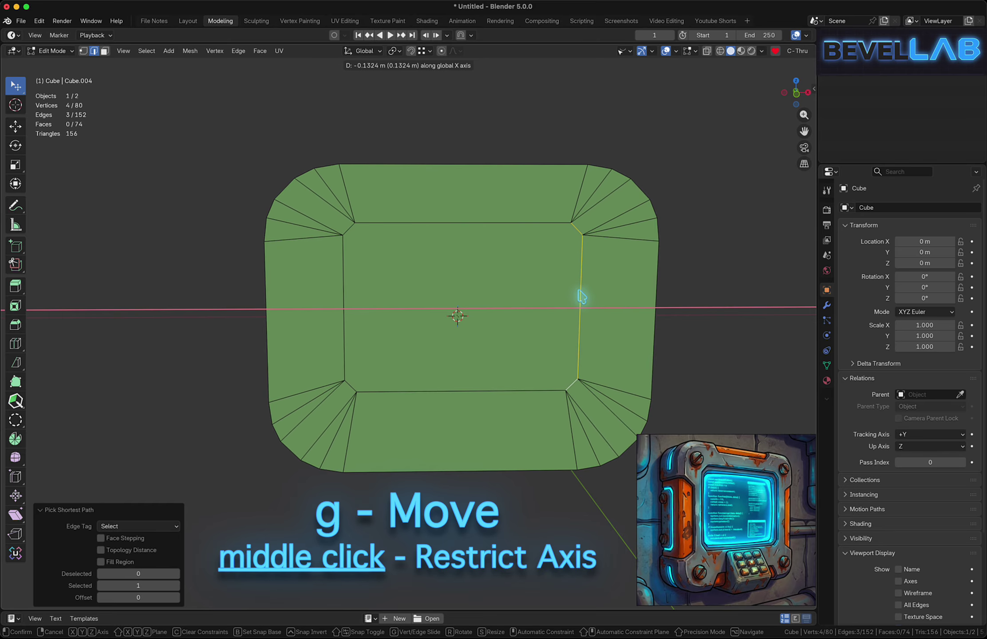
click(579, 288)
Inset the central front face by about 0.015 m and push it in by about 0.05 m
middle_drag(573, 277, 547, 280)
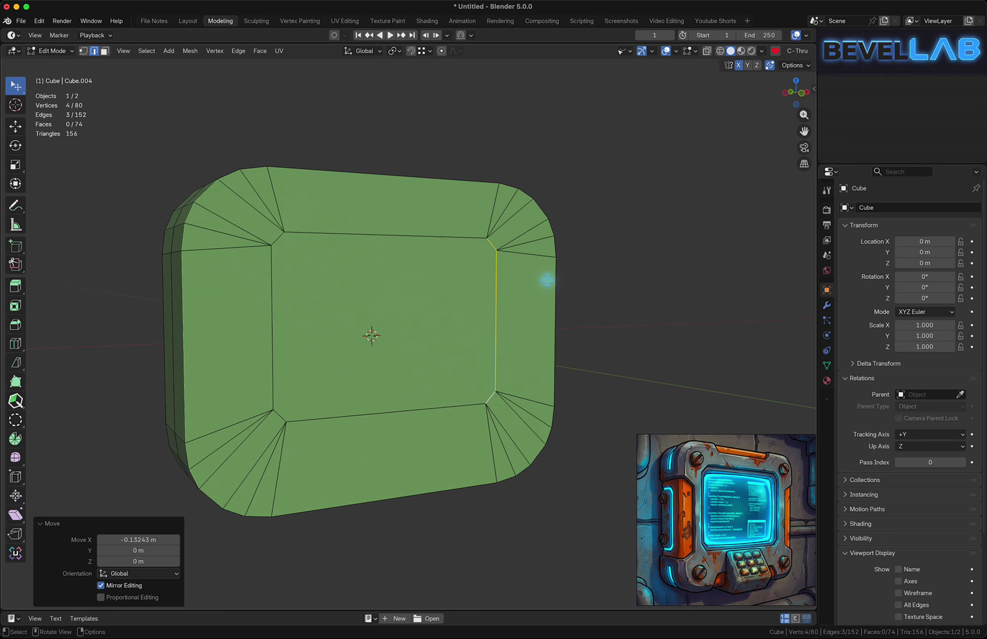
key(3)
click(449, 296)
shift+middle_drag(419, 289, 517, 244)
scroll(467, 253, up, 2)
key(i)
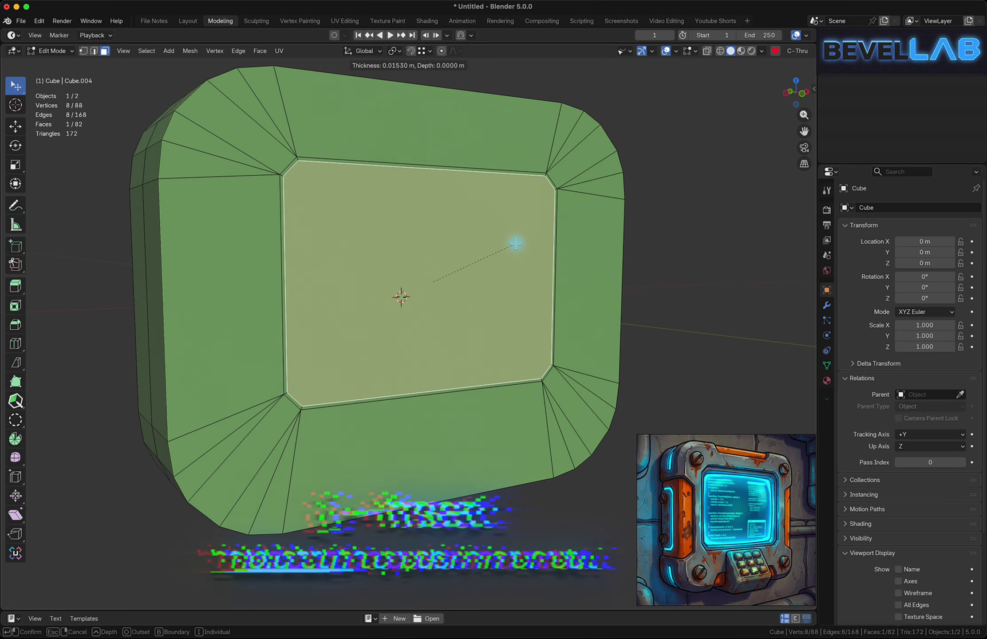
key(ctrl)
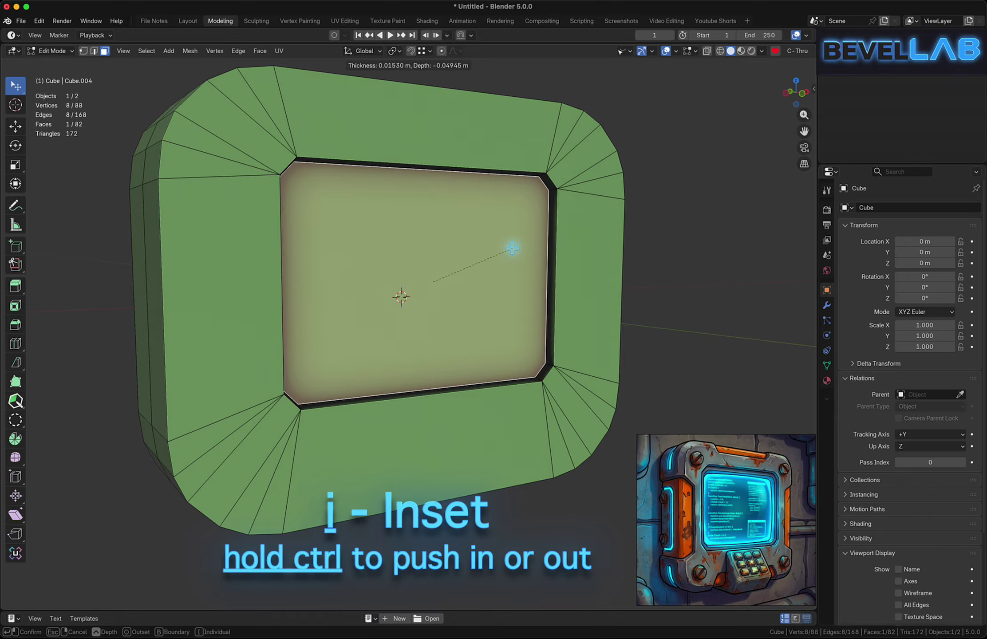
click(513, 249)
Inset the recessed screen face by about 0.046 m without any depth to form a flat inner ledge
key(KP_1)
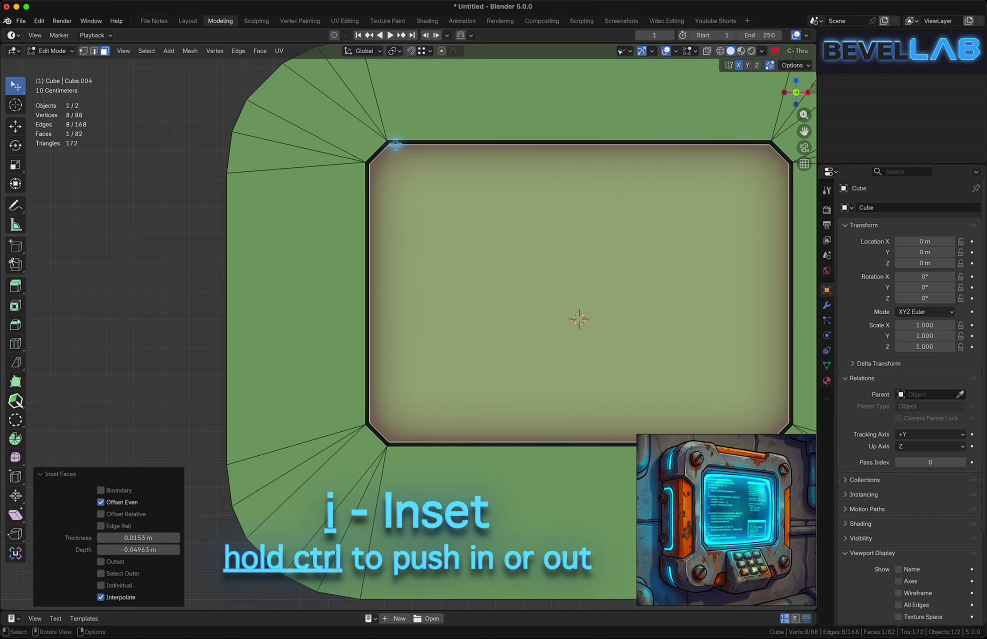
middle_drag(372, 143, 485, 216)
key(i)
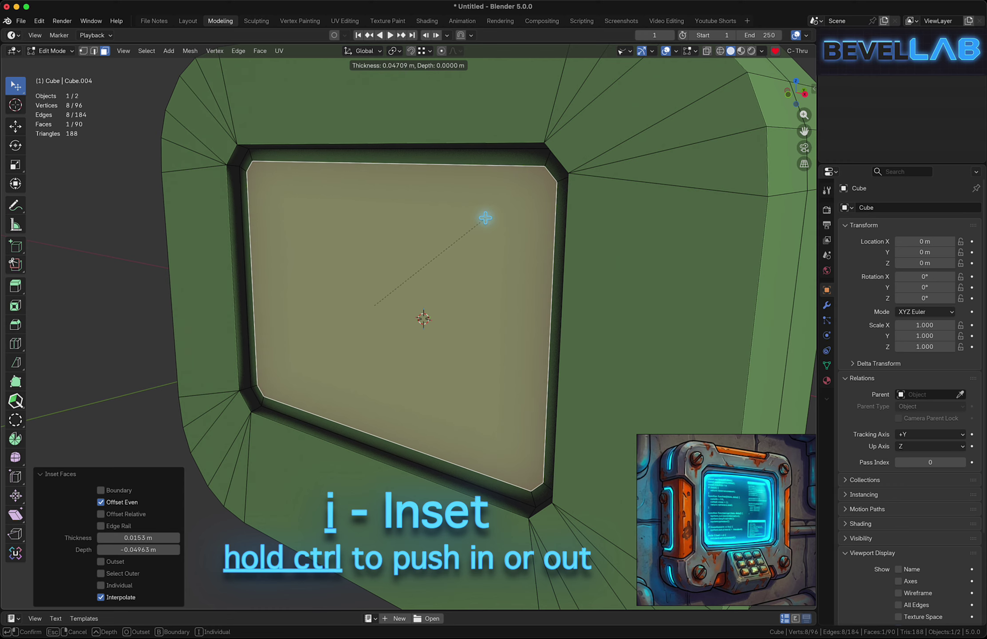
click(486, 216)
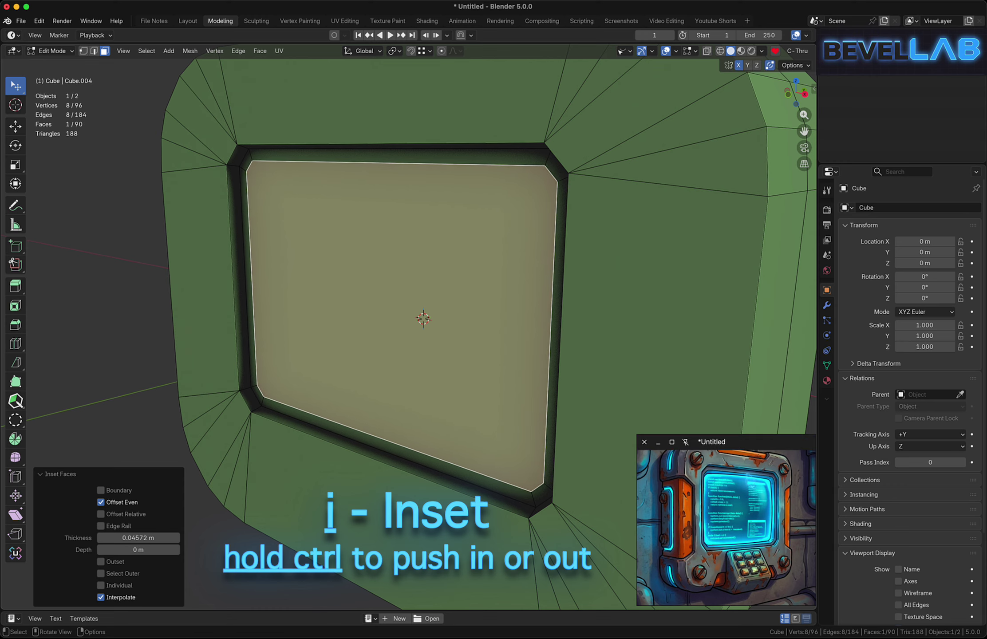
Inset the screen face again by about 0.019 m and push it in by about 0.079 m
middle_drag(373, 226, 397, 258)
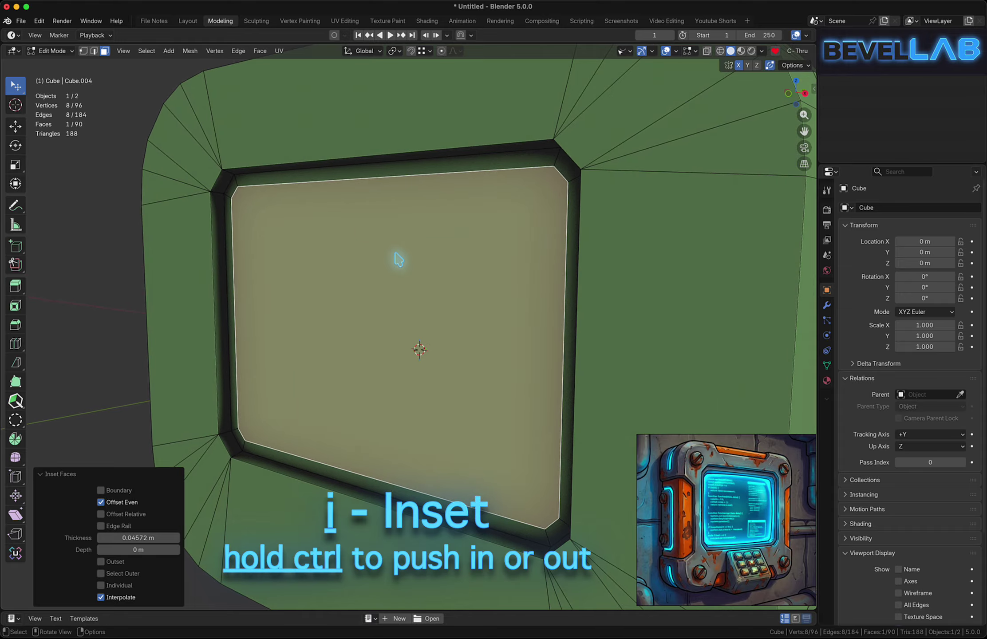
key(i)
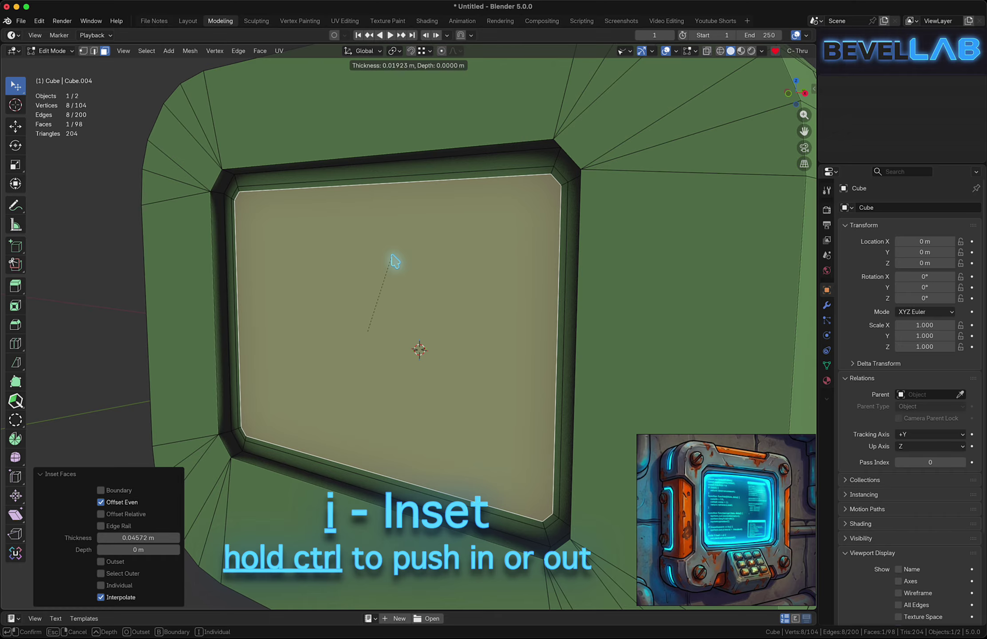
key(ctrl)
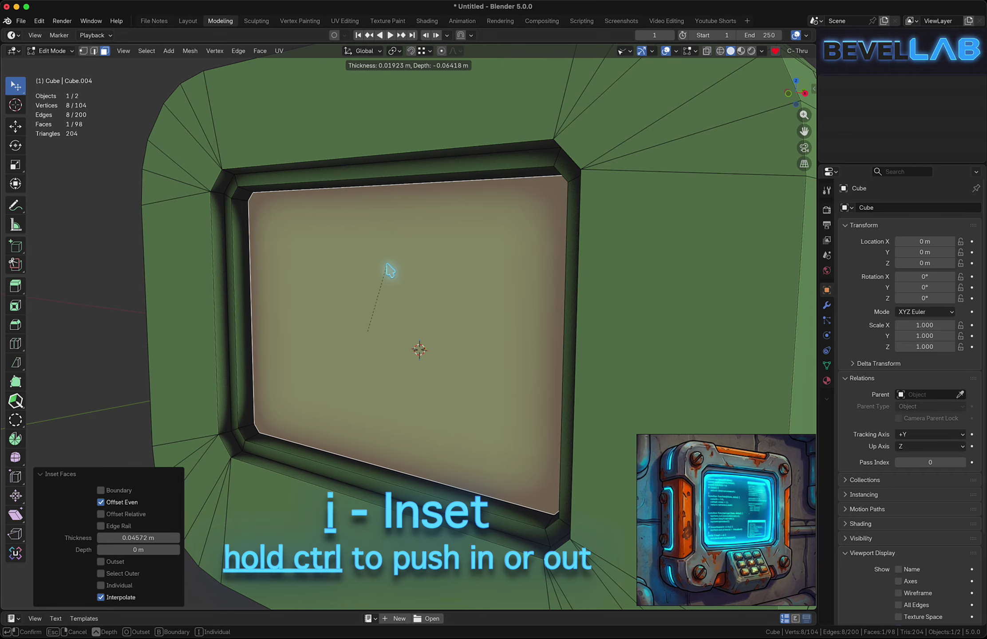
click(389, 270)
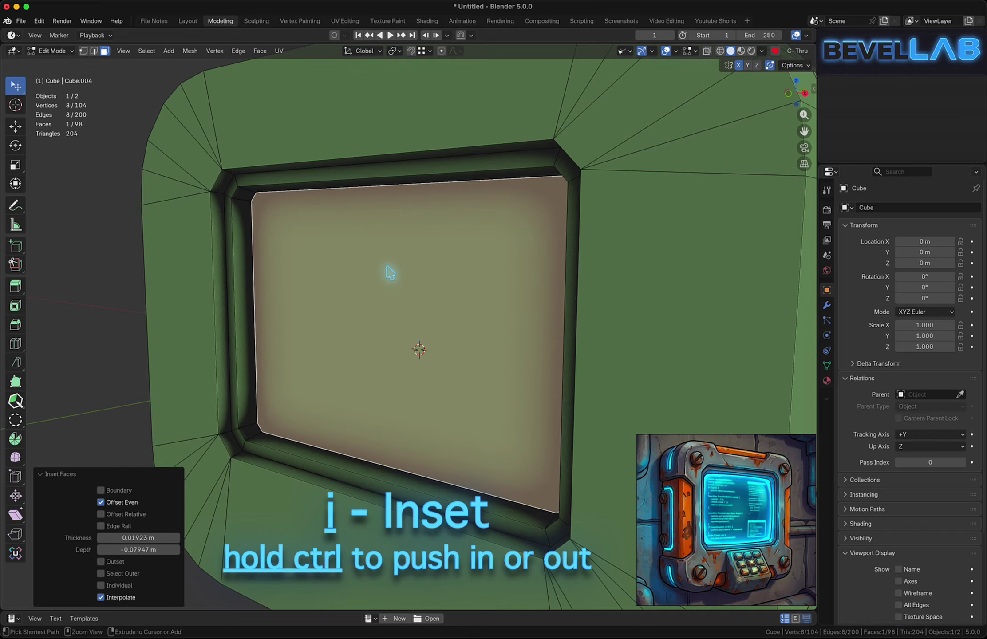
Lower the viewport cavity shading's screen-space valley to 0.516 and world-space valley to 2.500
scroll(391, 272, down, 4)
middle_drag(391, 271, 467, 302)
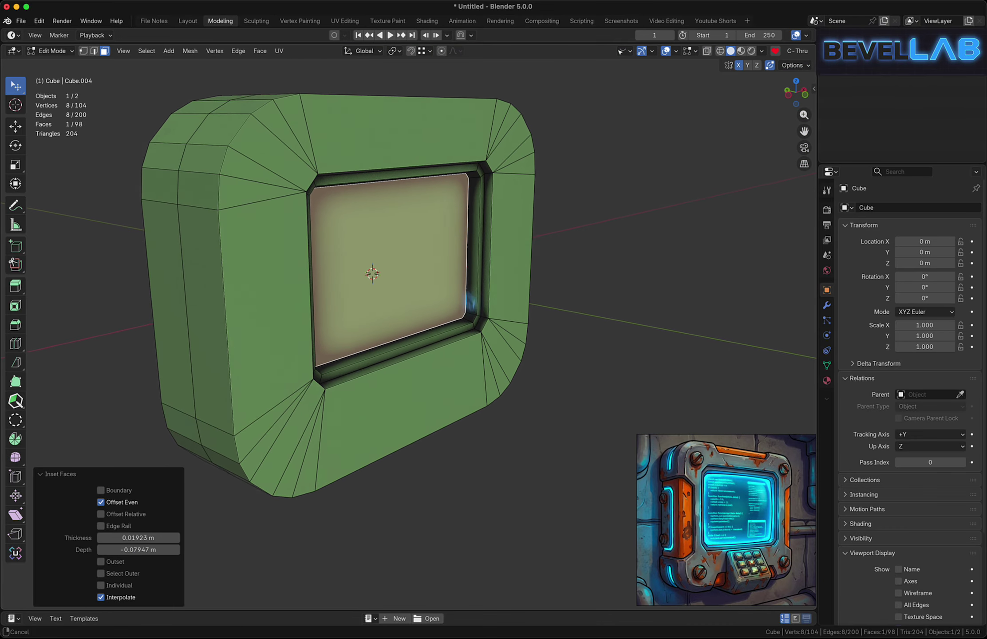
click(762, 51)
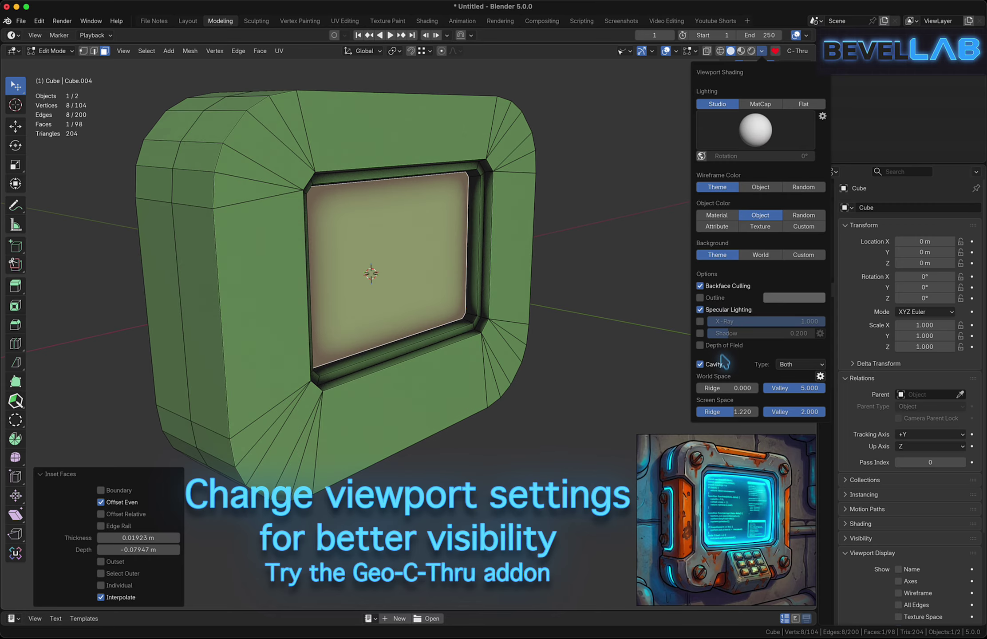
mouse_move(810, 412)
mouse_down()
mouse_move(757, 416)
mouse_move(769, 390)
mouse_up()
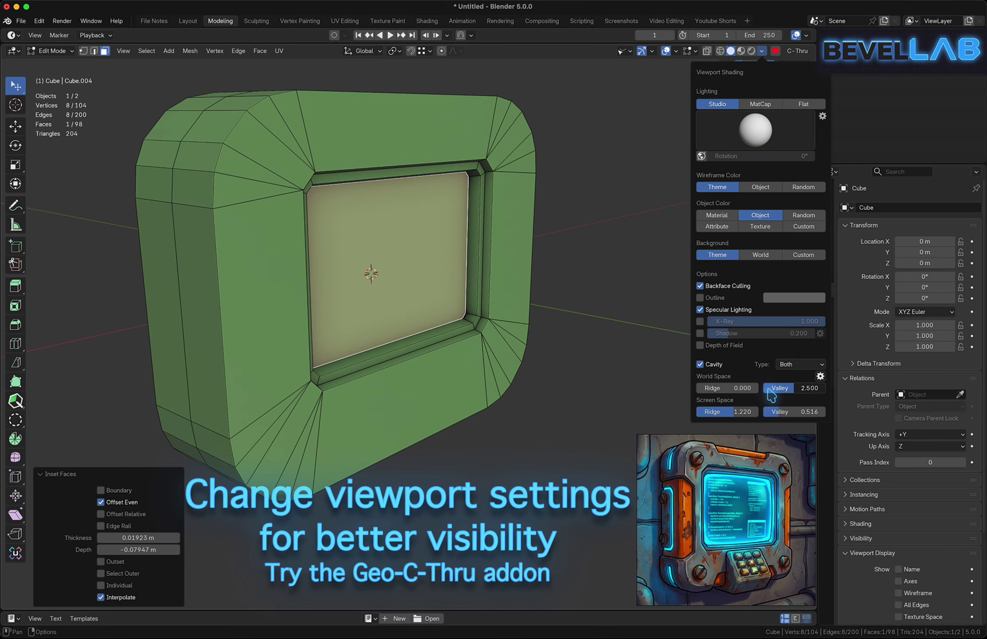
Turn on X-ray and box-select the horizontal edges above and below the screen with edge selection
mouse_move(369, 273)
middle_down()
mouse_move(304, 284)
mouse_move(351, 275)
mouse_move(409, 296)
mouse_move(390, 313)
mouse_move(382, 279)
mouse_move(397, 238)
mouse_move(402, 280)
middle_up()
key(2)
scroll(402, 262, down, 2)
key(z)
click(405, 324)
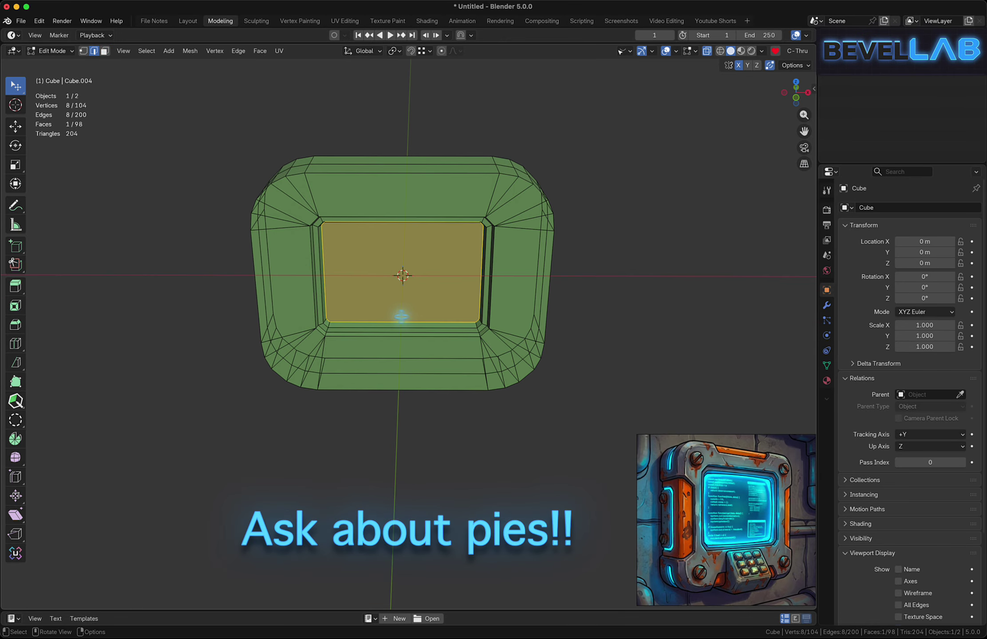
key(w)
drag(373, 133, 386, 426)
middle_drag(411, 299, 443, 267)
Add six evenly spaced, unshifted loop cuts through the strip below the screen
key(ctrl+r)
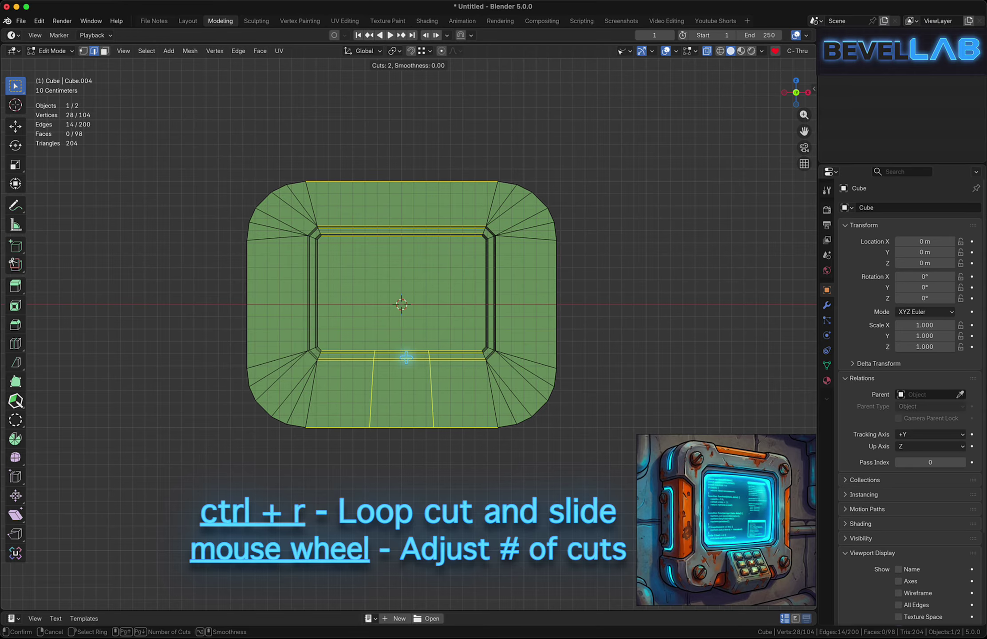
scroll(406, 357, up, 2)
scroll(406, 357, up, 1)
scroll(406, 357, up, 1)
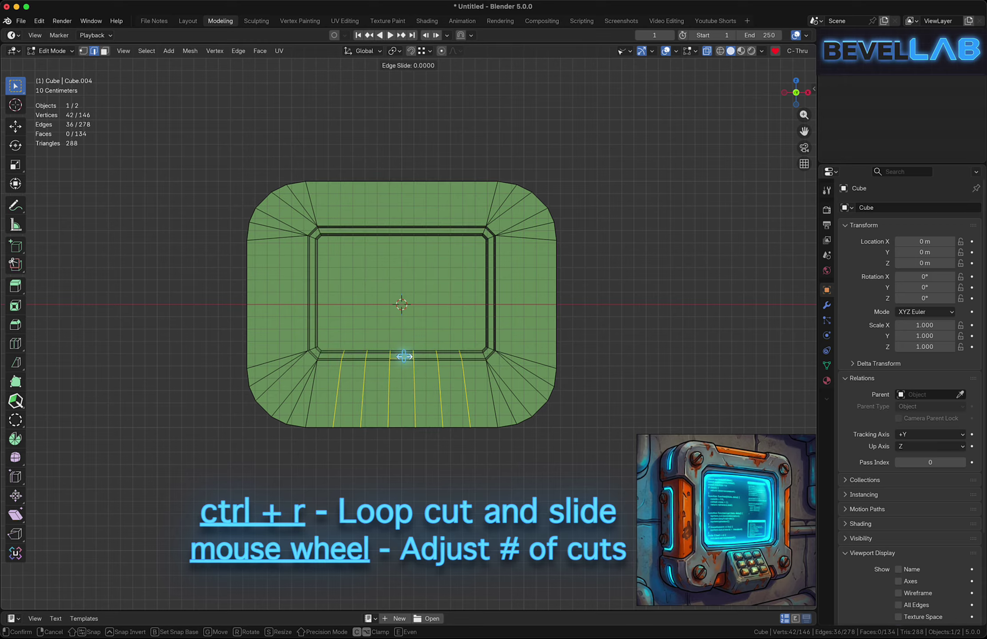
click(405, 356)
right_click(423, 345)
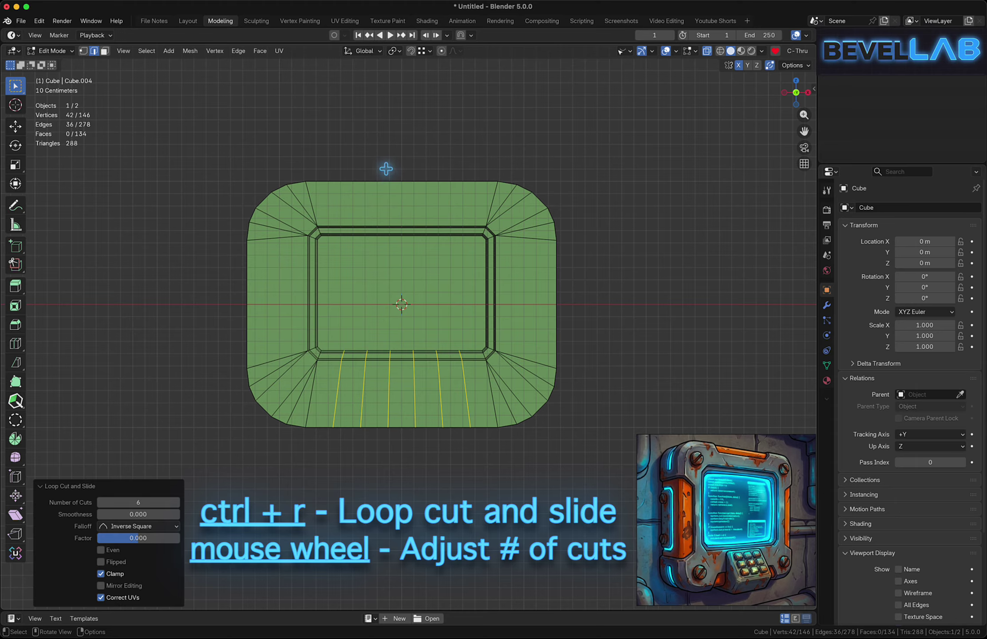
Keep only the edges above the screen selected and add six unshifted loop cuts through that strip
ctrl+alt+click(427, 250)
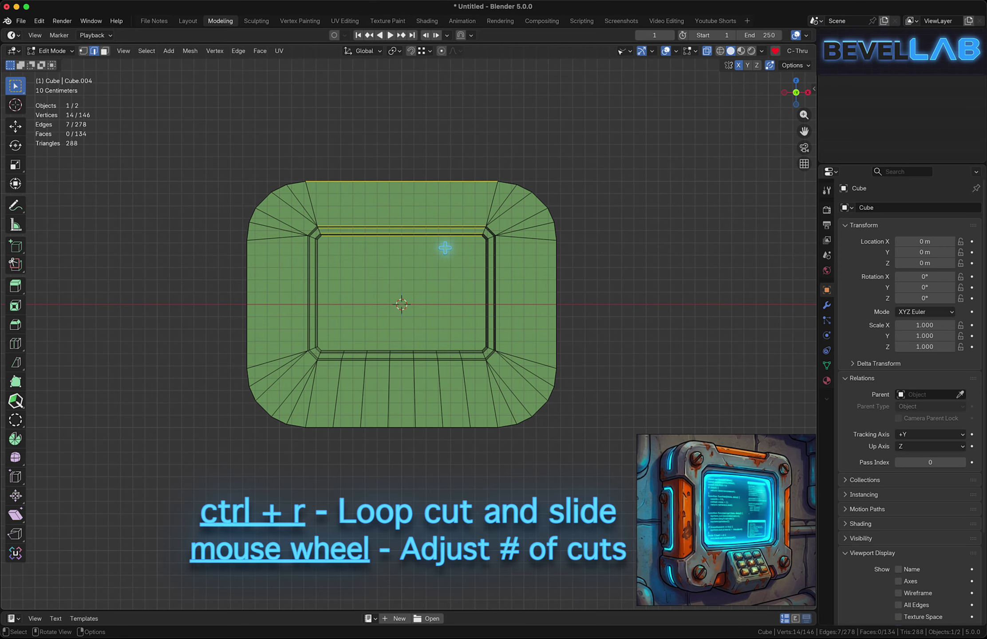
key(ctrl+r)
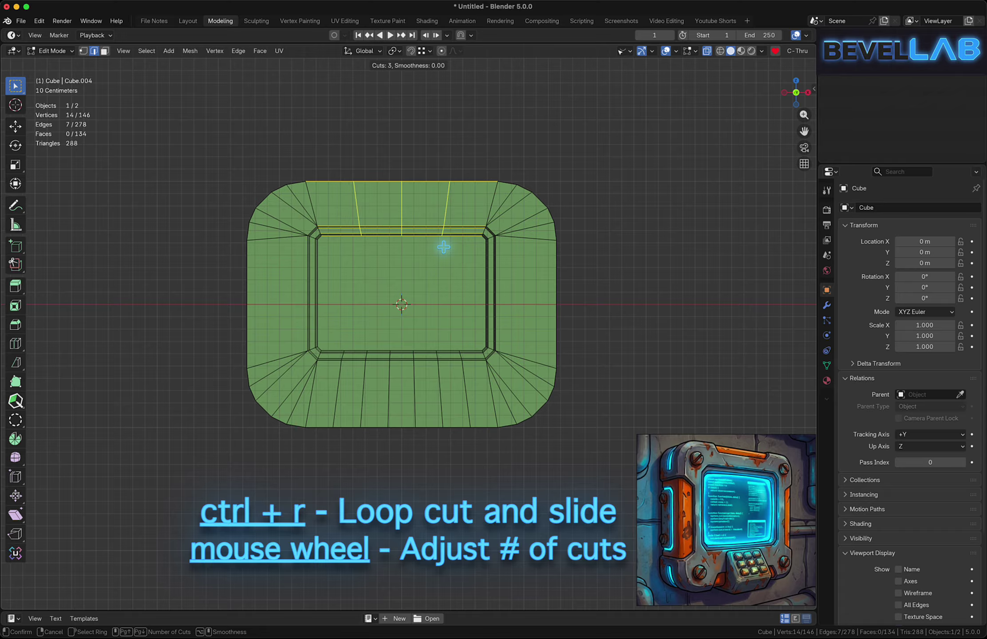
scroll(444, 247, up, 3)
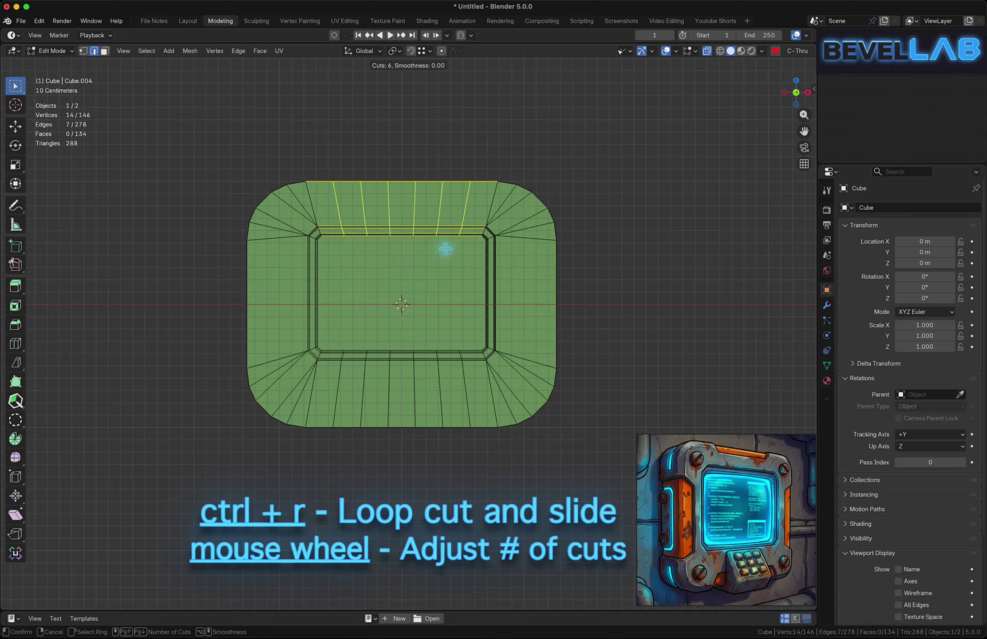
click(446, 249)
right_click(448, 227)
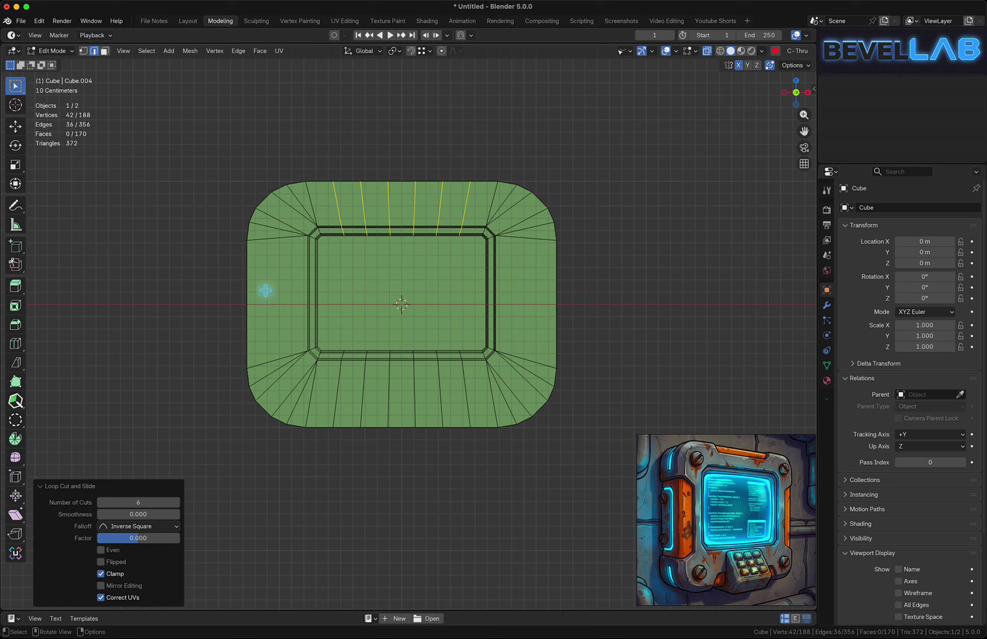
Box-select the faces across the middle of the terminal in face mode and bisect them with a straight horizontal slice
middle_drag(265, 291, 331, 293)
drag(183, 269, 487, 283)
middle_drag(509, 264, 459, 266)
key(3)
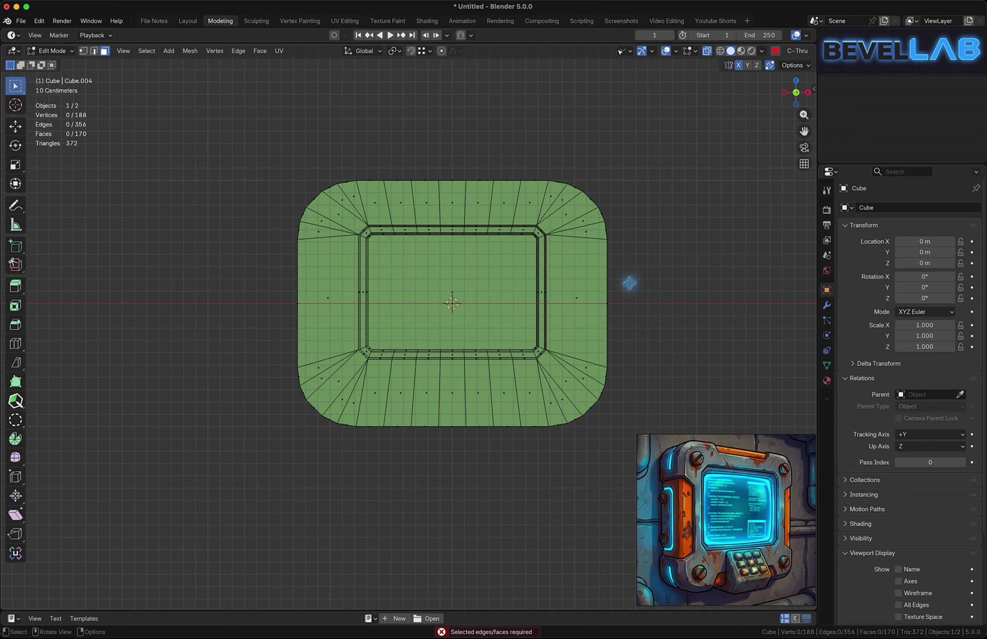
drag(634, 280, 244, 334)
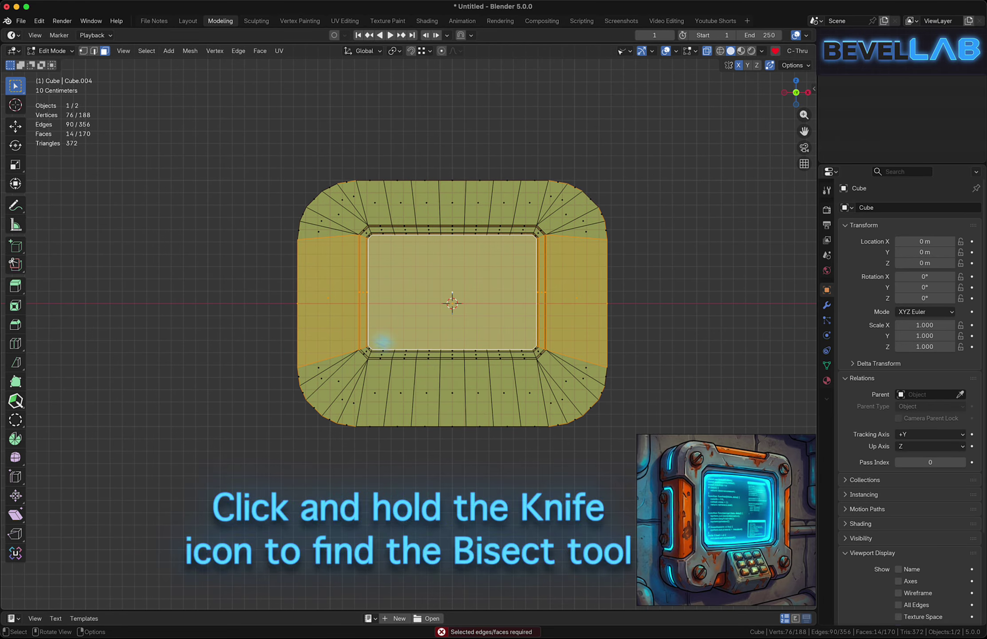
drag(16, 362, 31, 369)
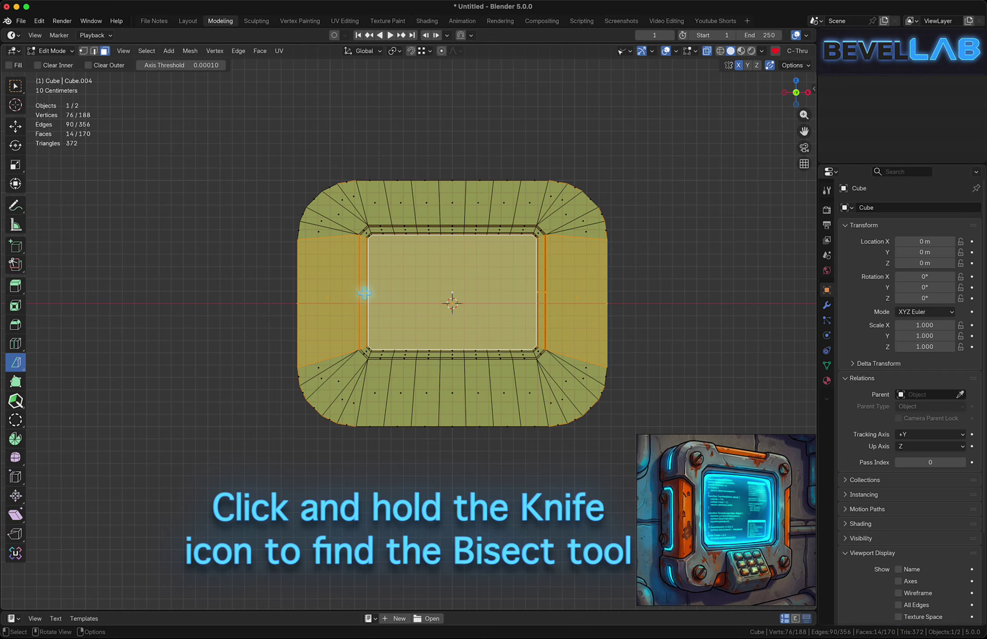
drag(358, 293, 385, 289)
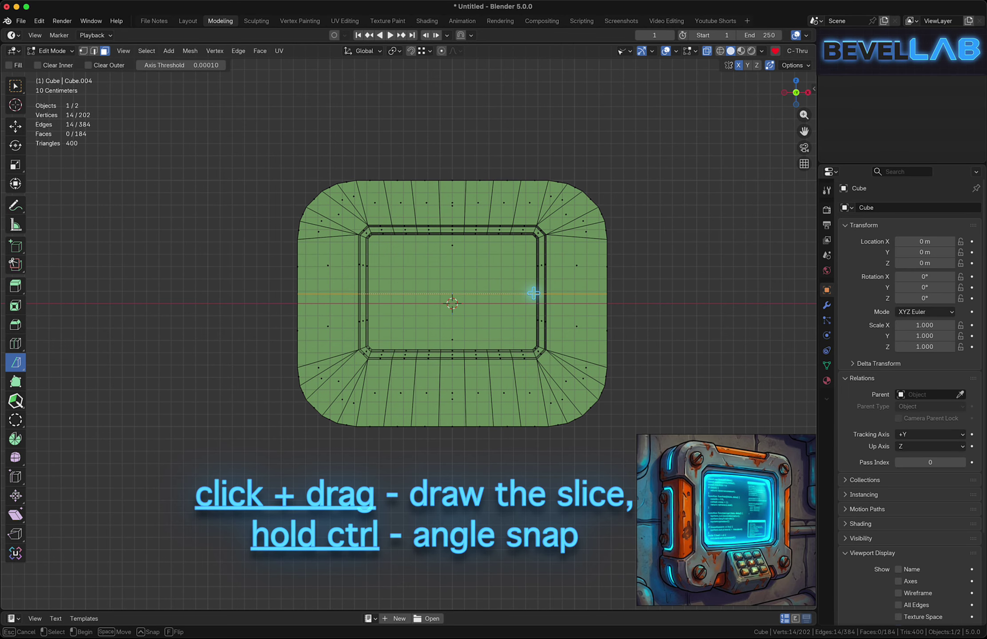
drag(535, 293, 537, 292)
Bevel the new horizontal edge loop with one segment and a width of about 0.13 m
middle_drag(555, 267, 464, 287)
key(ctrl+b)
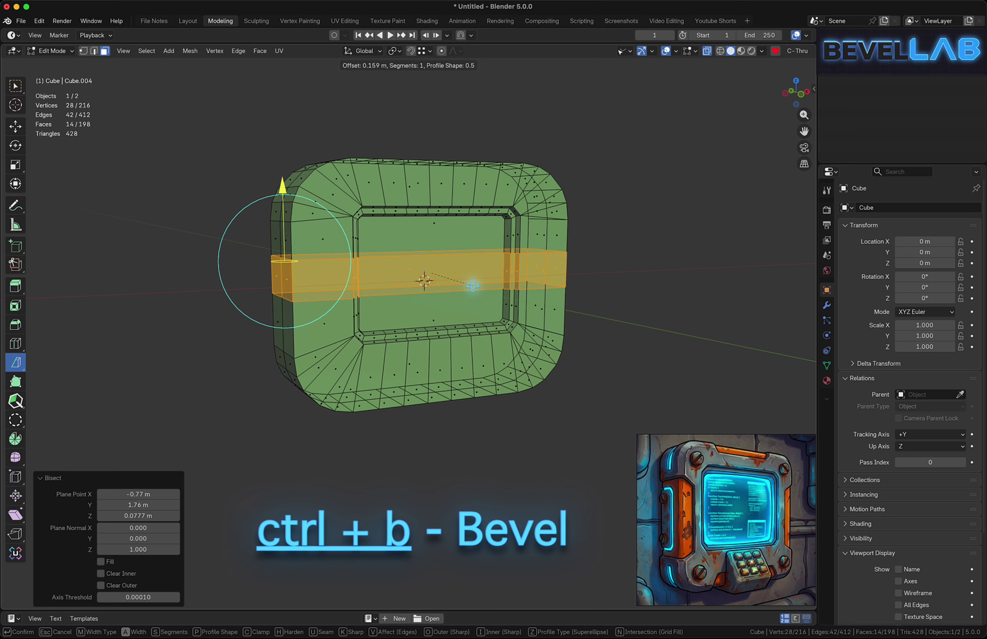
click(464, 290)
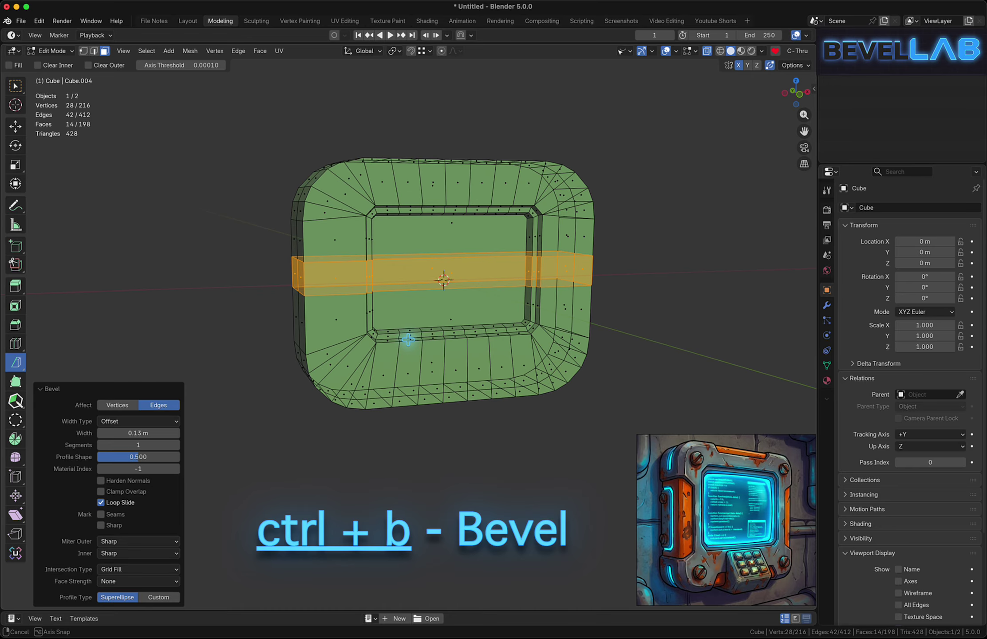
Set the bevel to three segments and a width of 0.303 m so the horizontal divisions are evenly spaced
key(KP_1)
shift+middle_drag(381, 334, 311, 293)
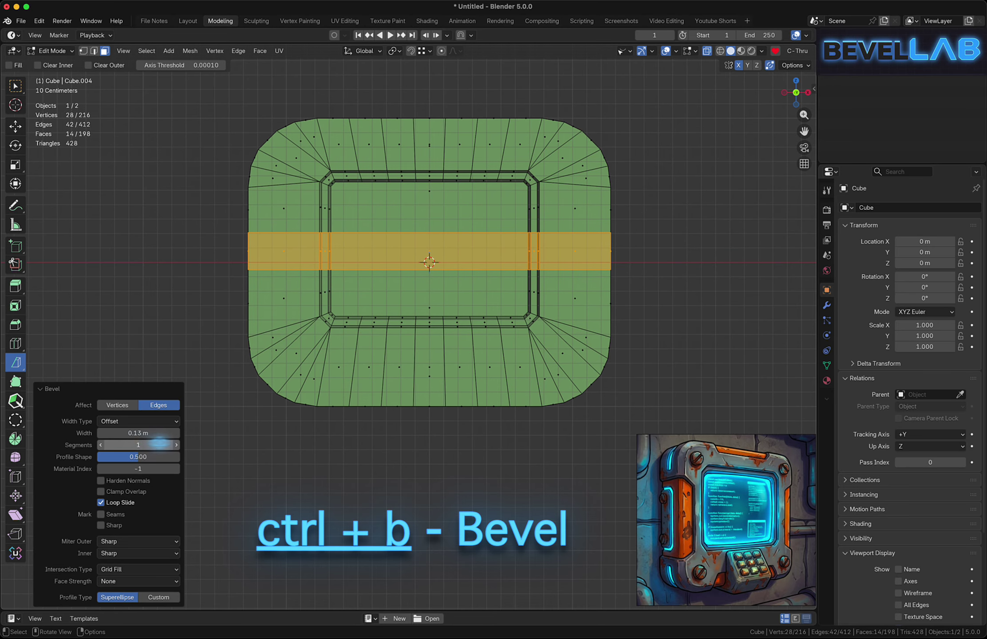
click(177, 446)
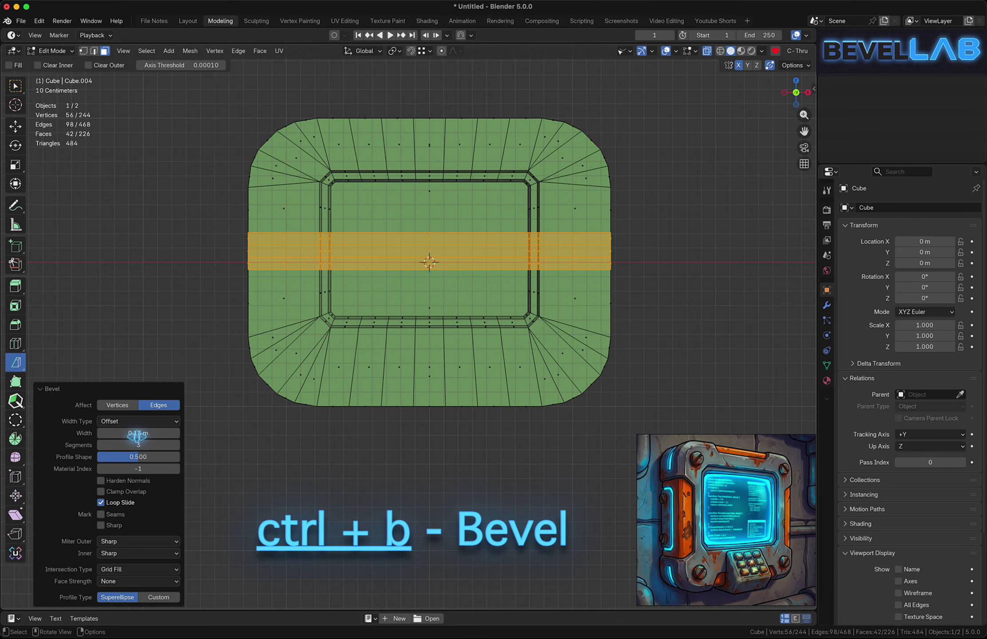
drag(133, 433, 148, 434)
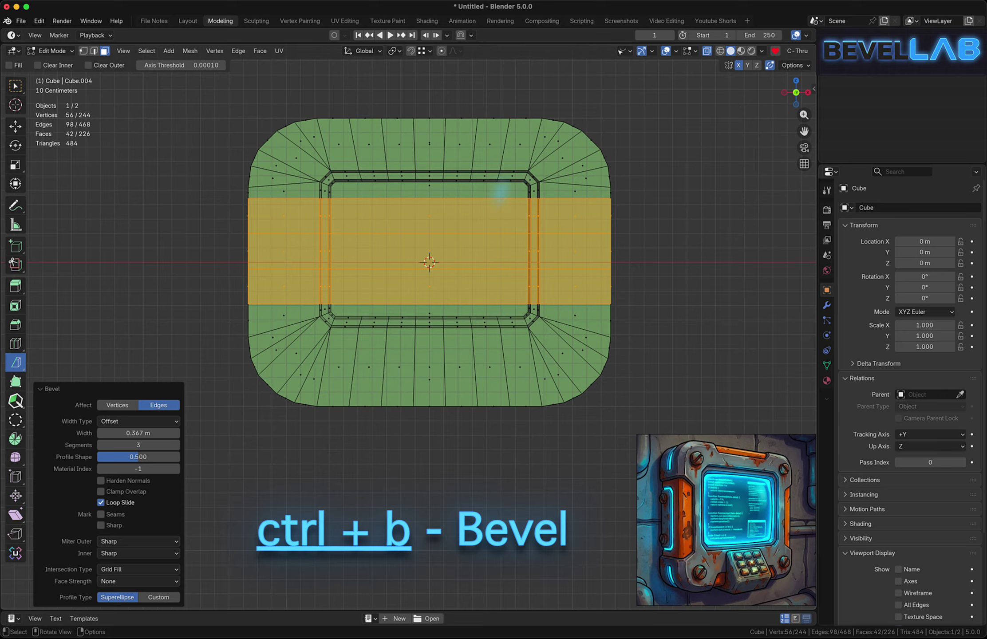
click(176, 445)
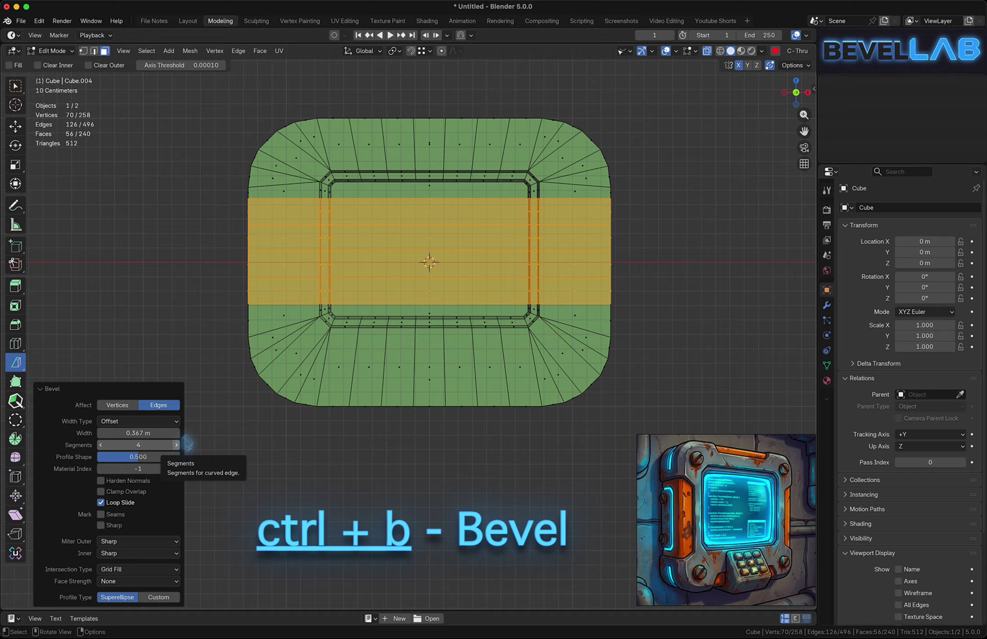
click(176, 445)
click(101, 445)
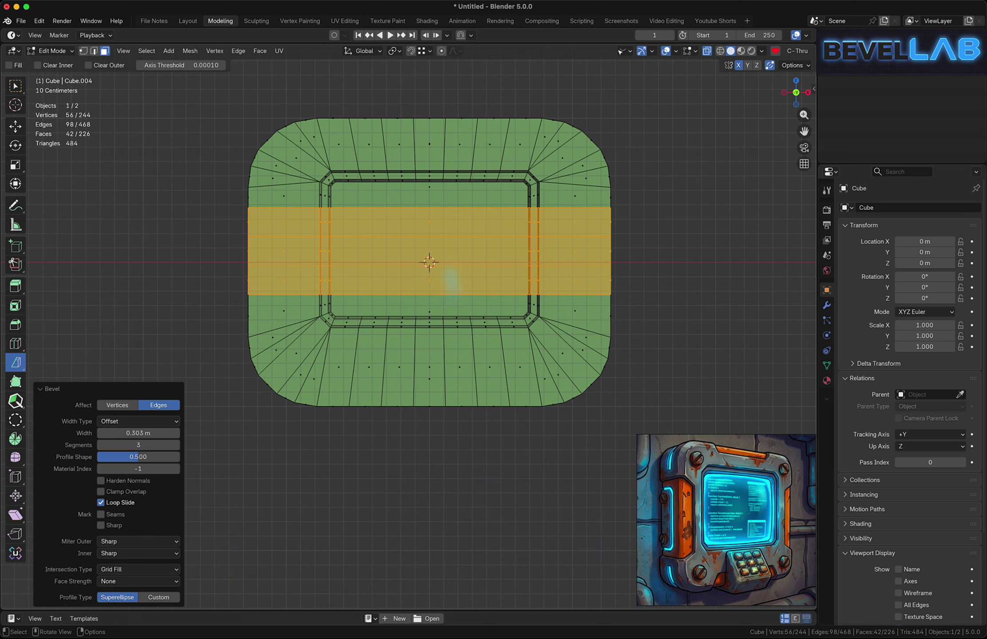
Move the bevelled band up about 0.01 m along the global Z axis
key(g)
key(z)
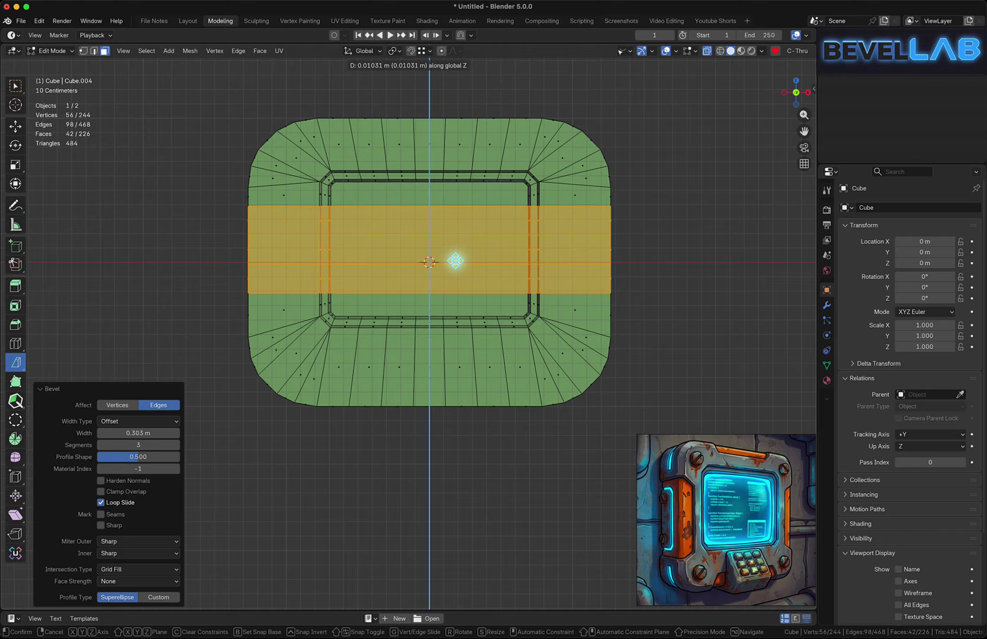
click(456, 261)
Select the matching vertices along the screen's upper and lower edges and join them into vertical edges with Connect Vertex Path
middle_drag(492, 241, 377, 312)
key(alt+a)
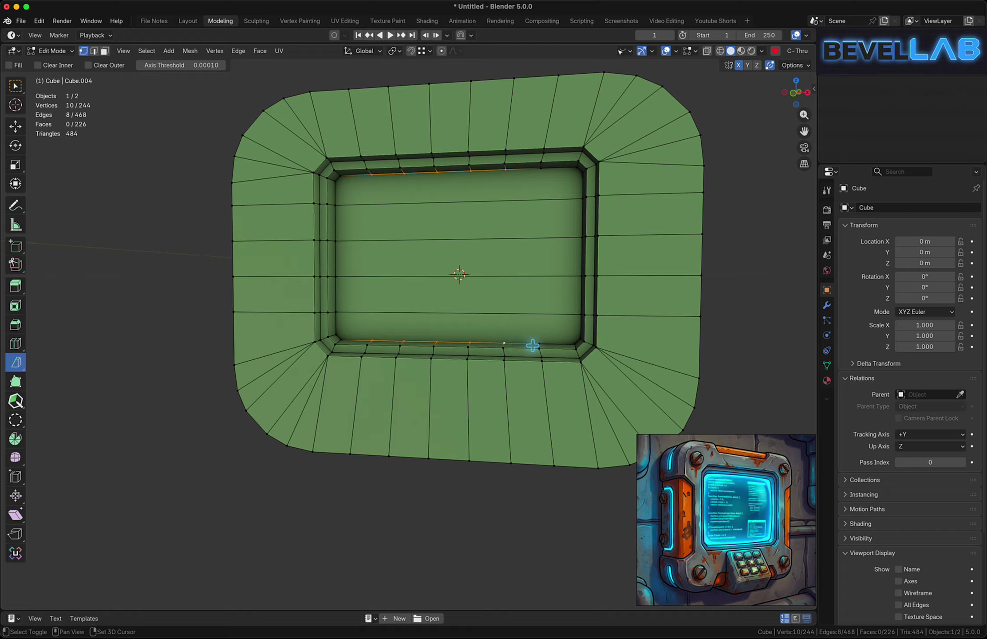
shift+click(539, 170)
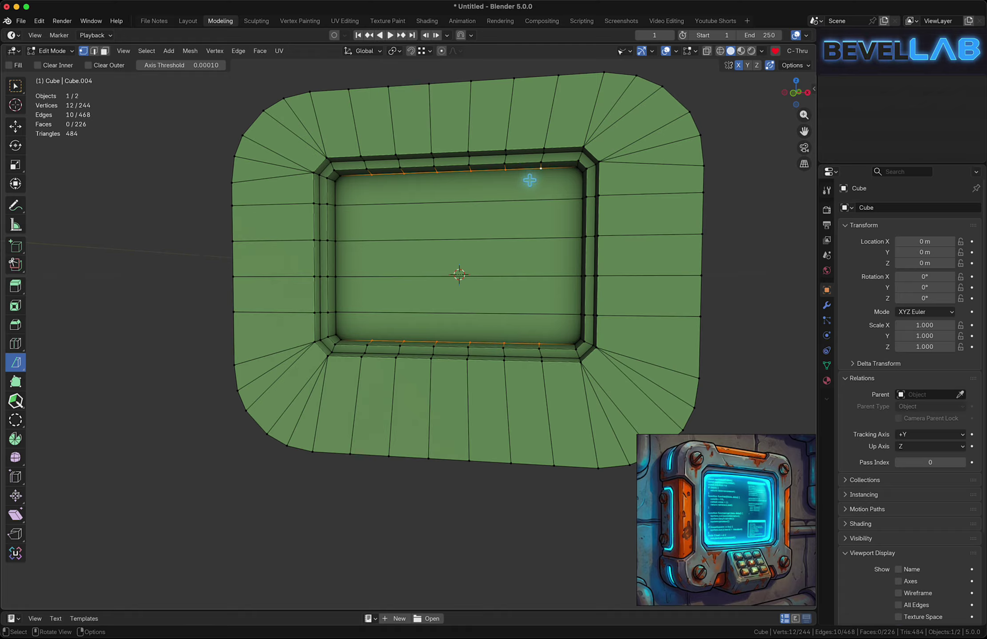
right_click(515, 198)
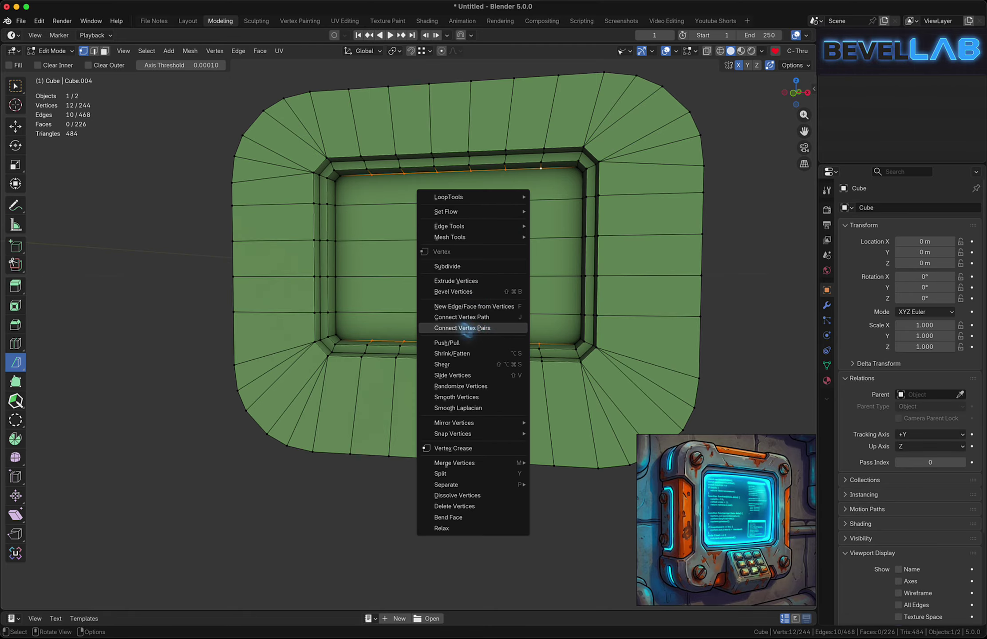
click(498, 317)
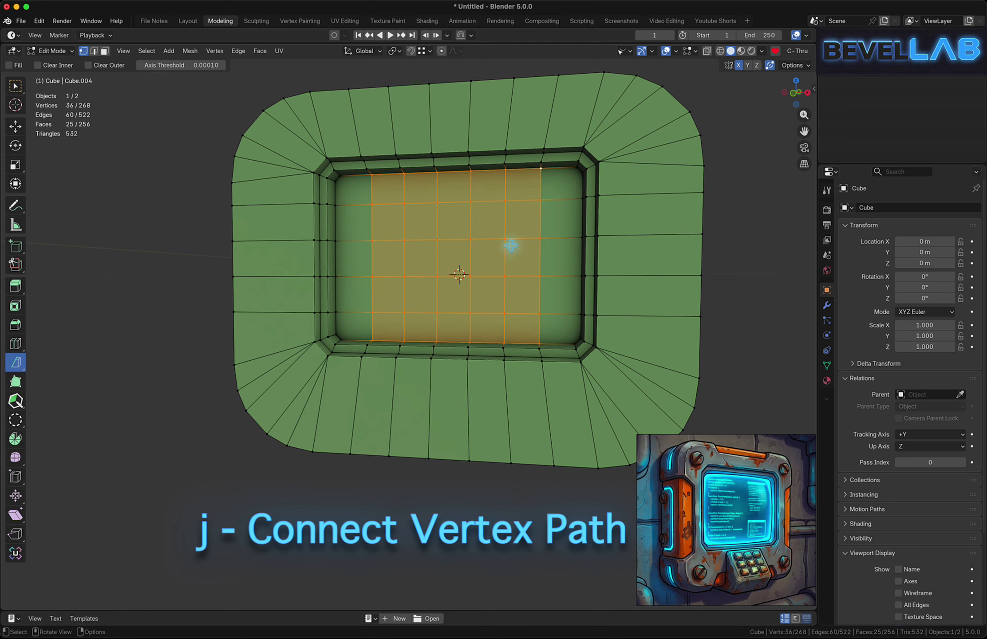
middle_drag(415, 259, 449, 260)
key(alt+a)
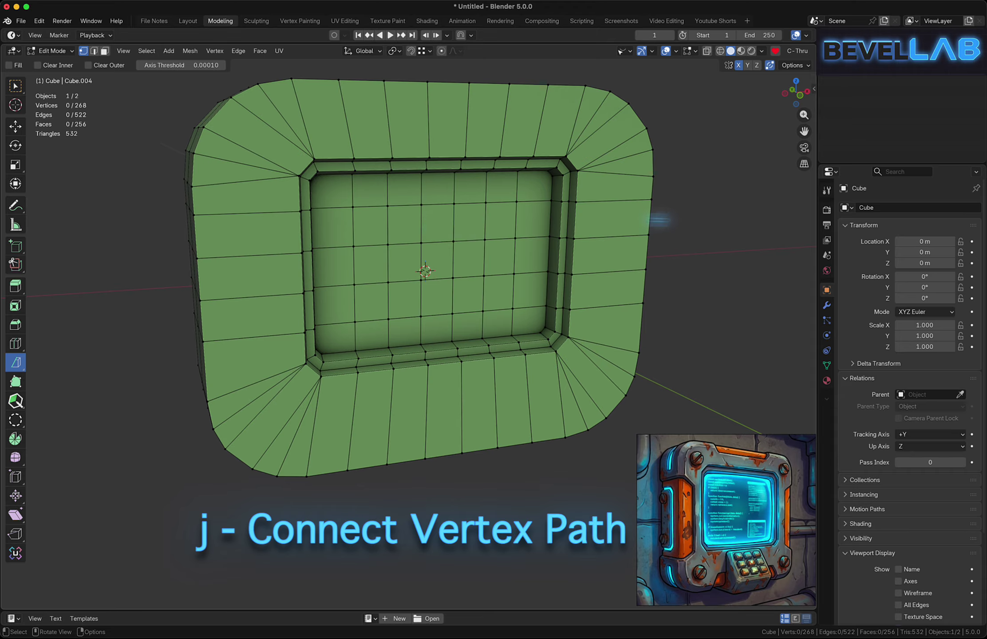
Select all faces of the recessed screen and hide the rest of the mesh
click(438, 259)
middle_drag(436, 258, 421, 254)
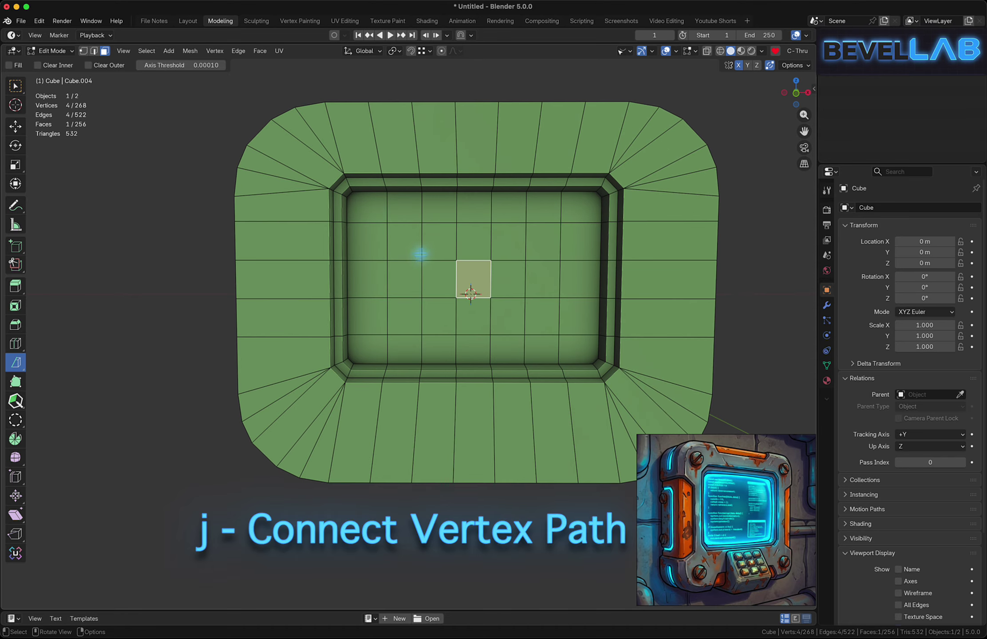
key(w)
drag(375, 210, 506, 313)
drag(571, 349, 570, 349)
middle_drag(456, 263, 461, 146)
key(shift+h)
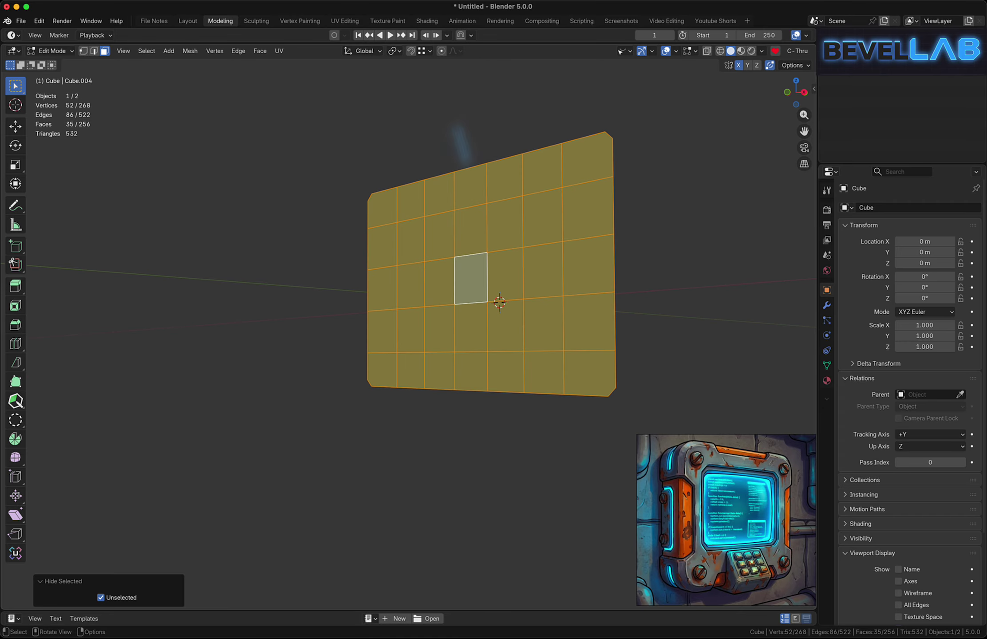
Enable proportional editing and set its falloff to Sphere
click(442, 51)
click(457, 51)
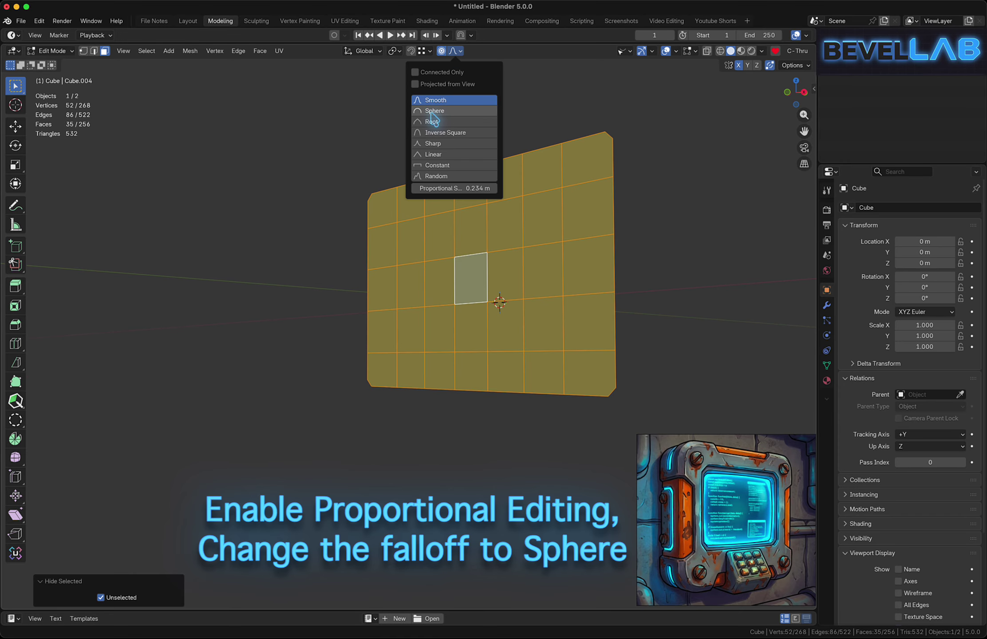
click(431, 111)
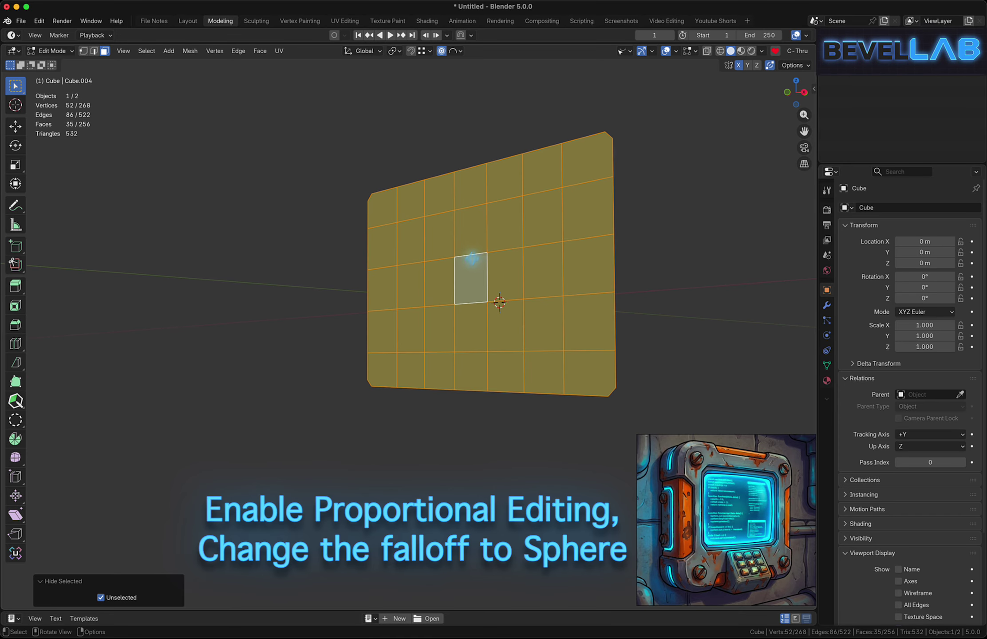
Move the screen's centre face about -0.14 m along Y with a proportional radius of about 0.66 m to bulge the surface
click(469, 278)
key(g)
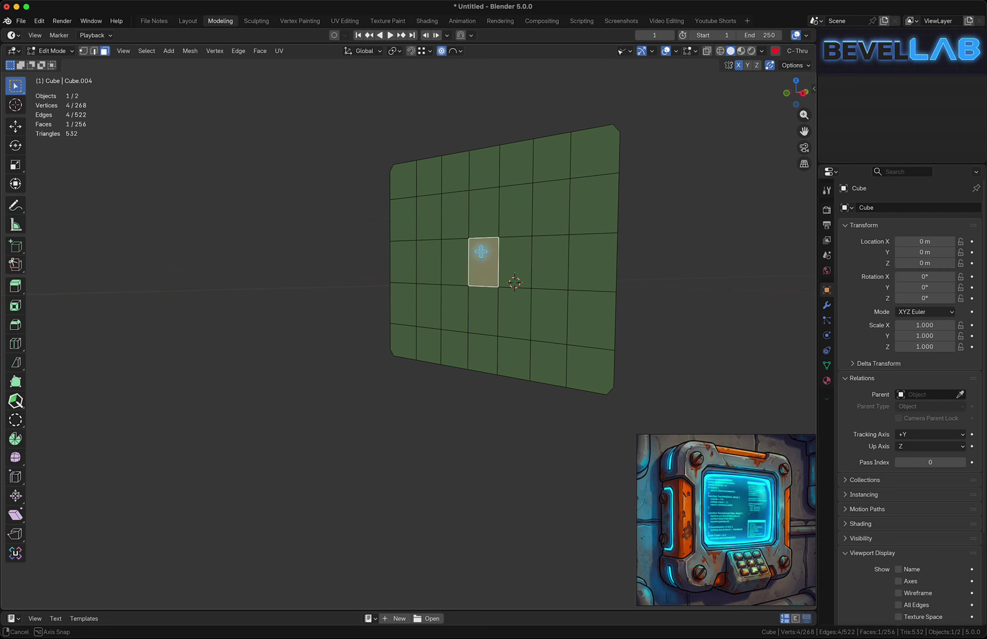
key(g)
key(y)
scroll(469, 250, down, 5)
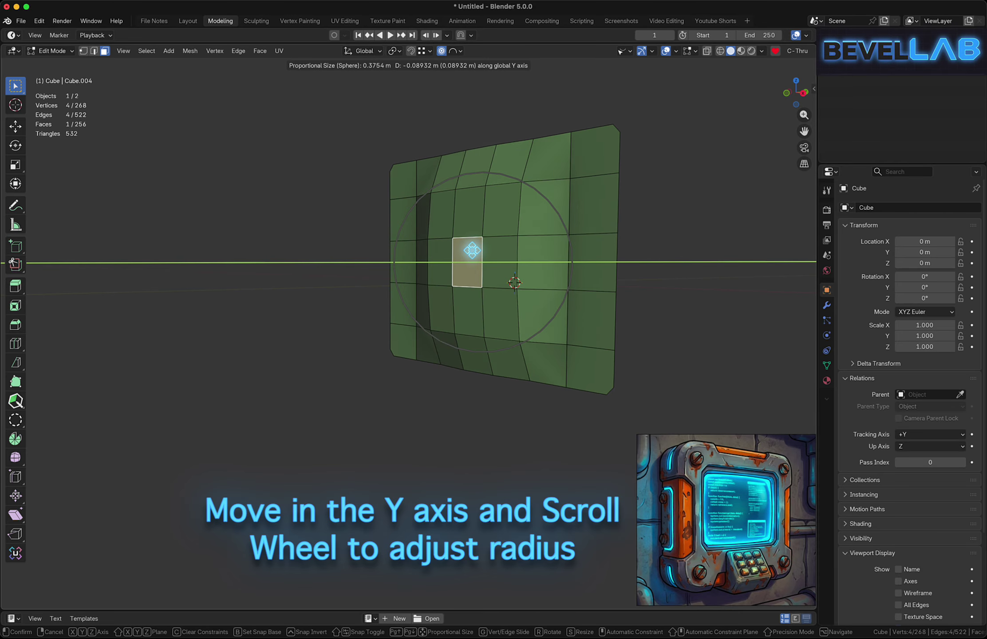
scroll(469, 250, down, 4)
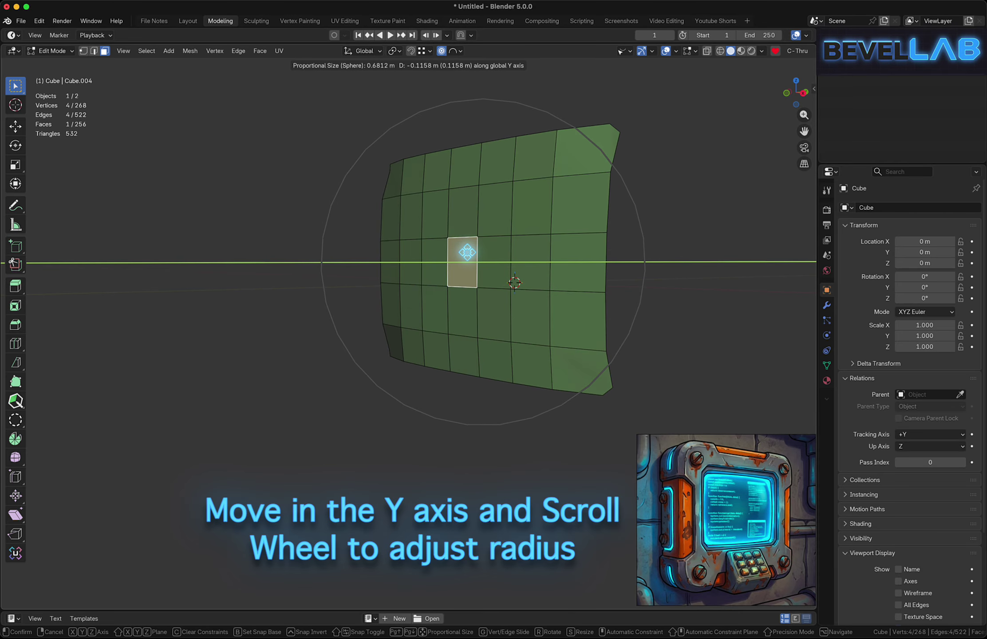
scroll(466, 253, down, 1)
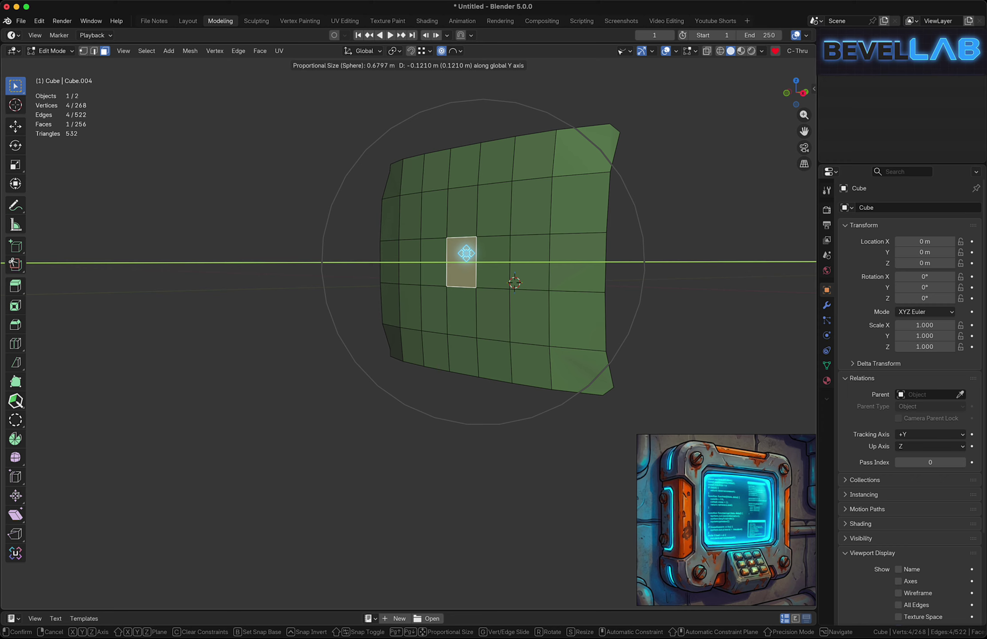
scroll(466, 253, up, 1)
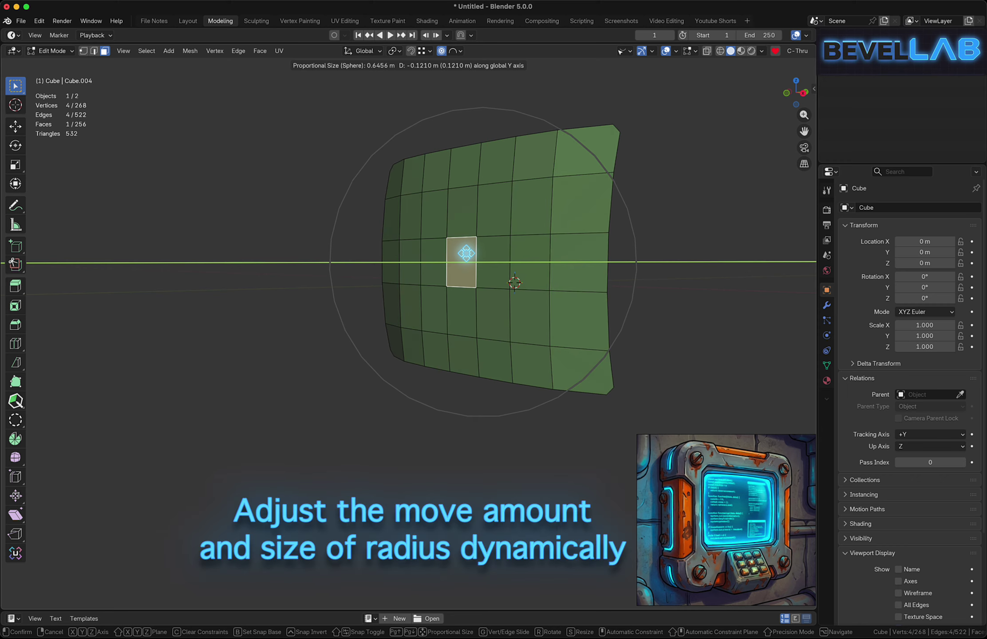
scroll(466, 253, down, 1)
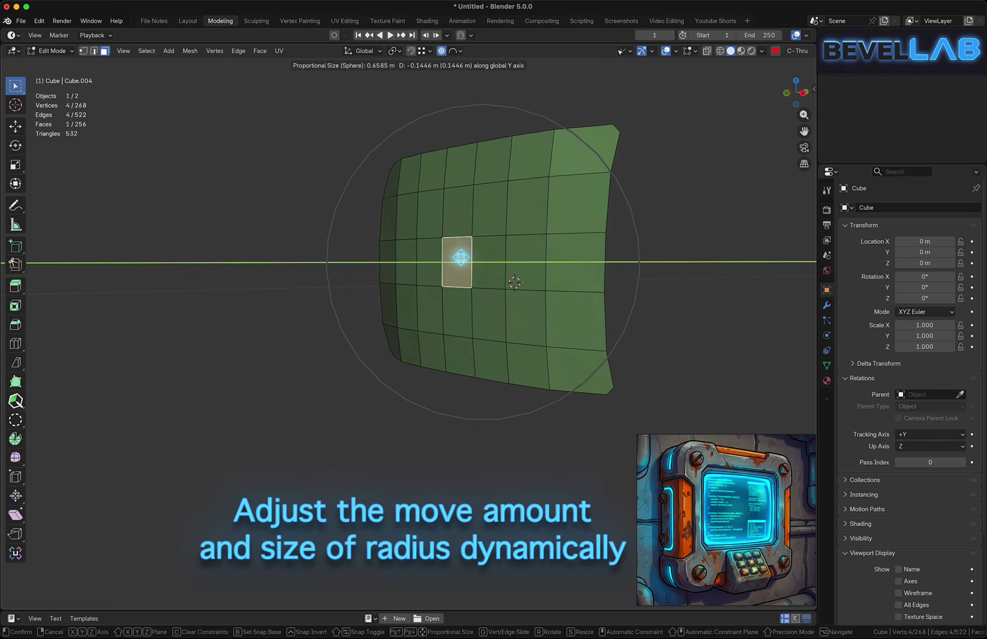
click(466, 256)
Select the whole linked screen surface and scale it down slightly along the Y axis to flatten the bulge
middle_drag(462, 260, 546, 338)
key(ctrl+l)
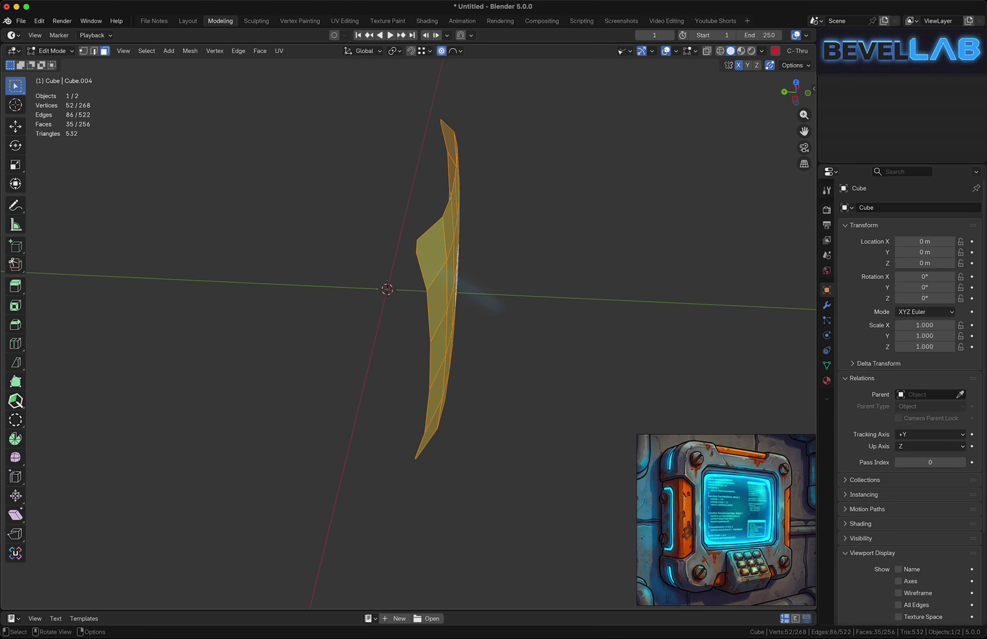
key(s)
key(y)
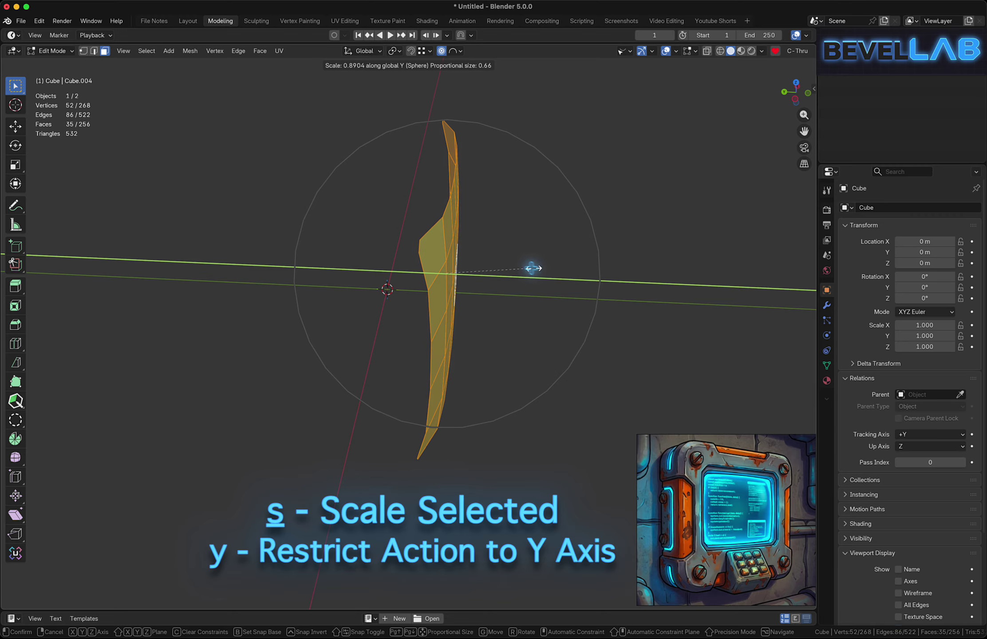
click(525, 266)
Select the screen's central column of faces and move it about -0.013 m along Y with a proportional radius of about 0.406 m
middle_drag(525, 266, 363, 216)
alt+click(487, 240)
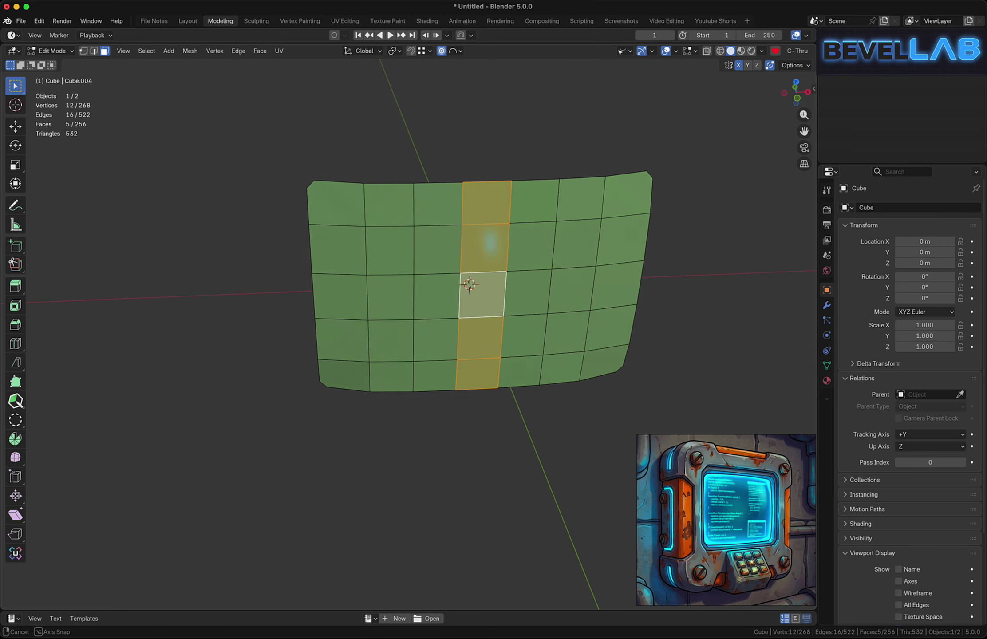
key(KP_7)
middle_drag(481, 311, 441, 280)
key(g)
key(y)
scroll(440, 279, down, 3)
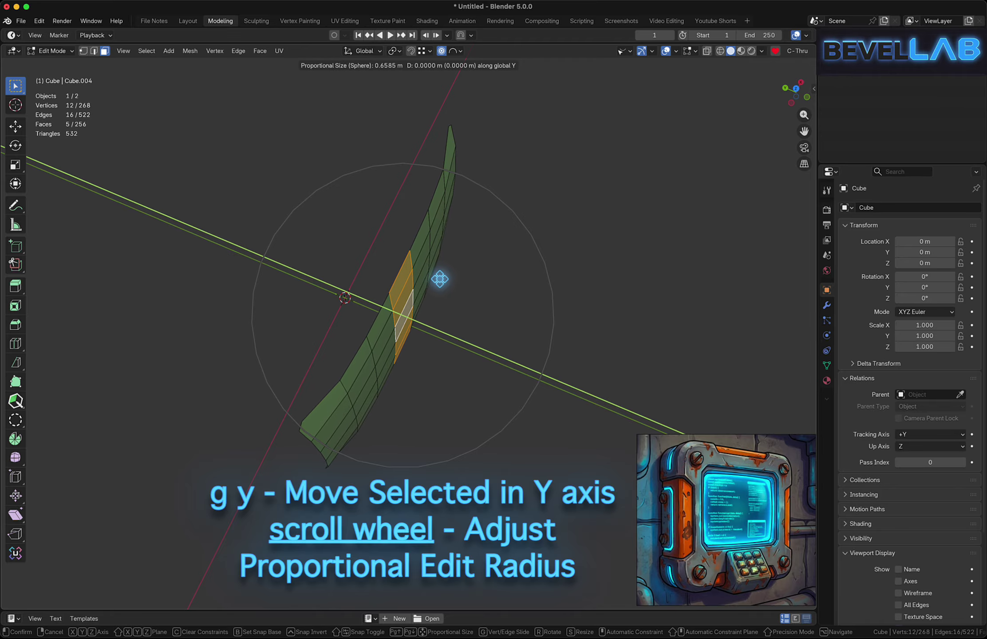
scroll(441, 280, up, 1)
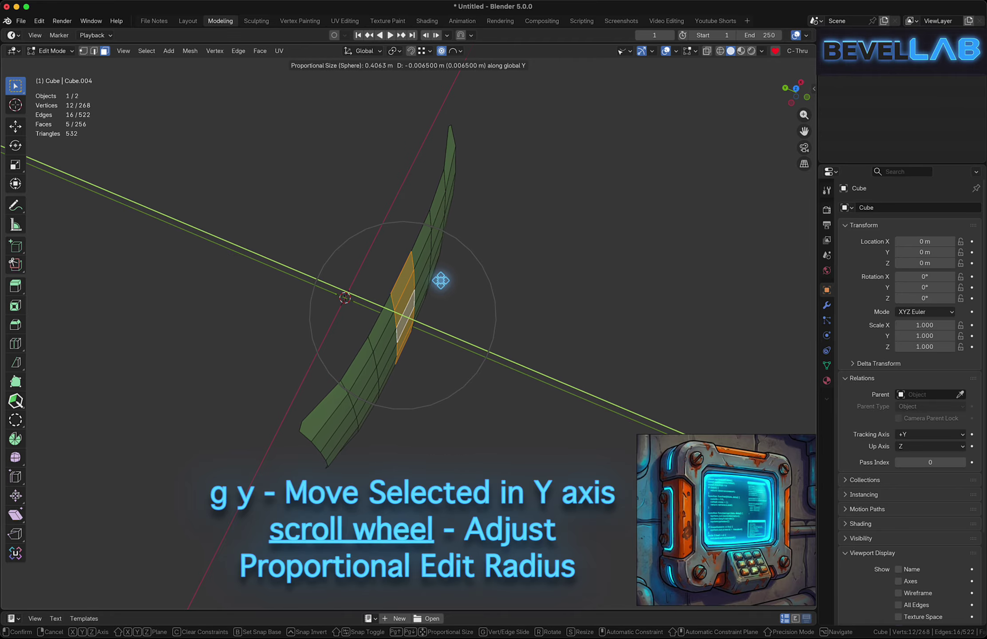
click(442, 281)
middle_drag(399, 349, 447, 229)
shift+middle_drag(394, 397, 407, 300)
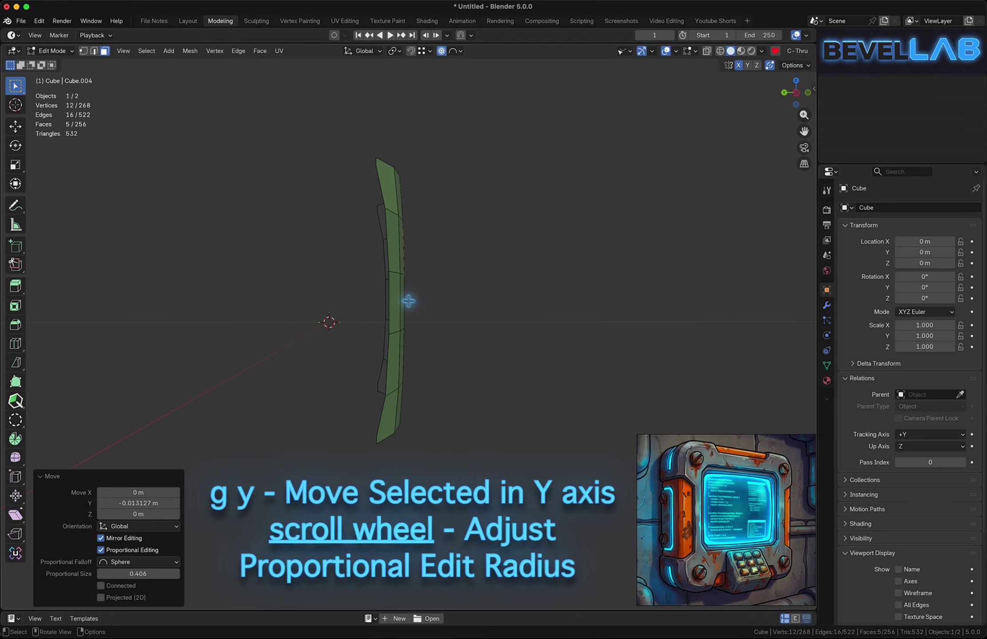
Select the screen's central row of faces and move it about -0.010 m along Y with a proportional radius of about 0.227 m
drag(373, 298, 424, 301)
middle_drag(424, 301, 383, 298)
shift+drag(384, 297, 467, 295)
middle_drag(409, 298, 448, 300)
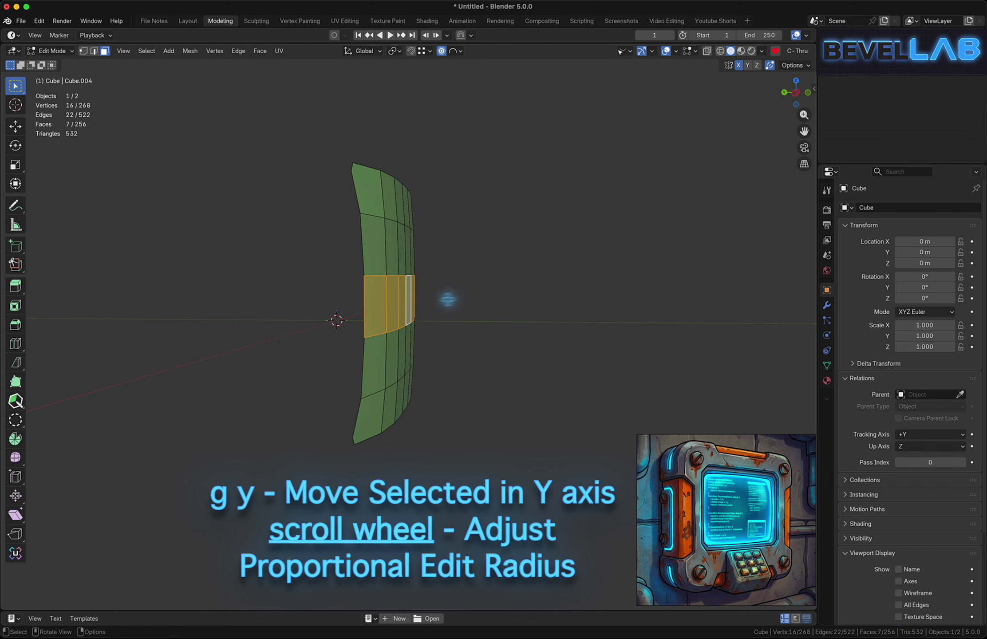
key(g)
key(y)
scroll(445, 297, up, 6)
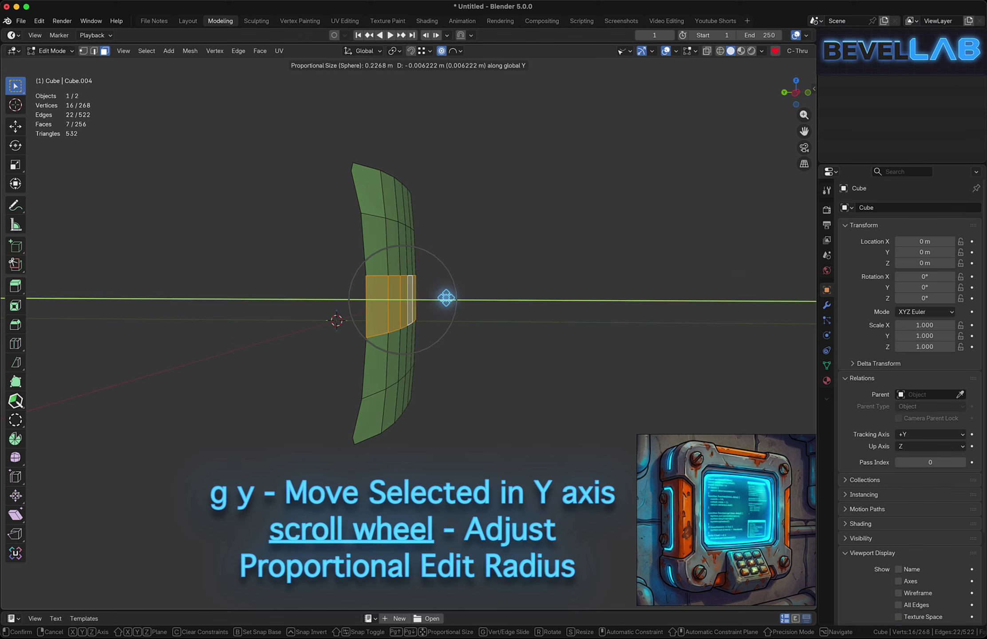
click(447, 298)
middle_drag(469, 229, 335, 279)
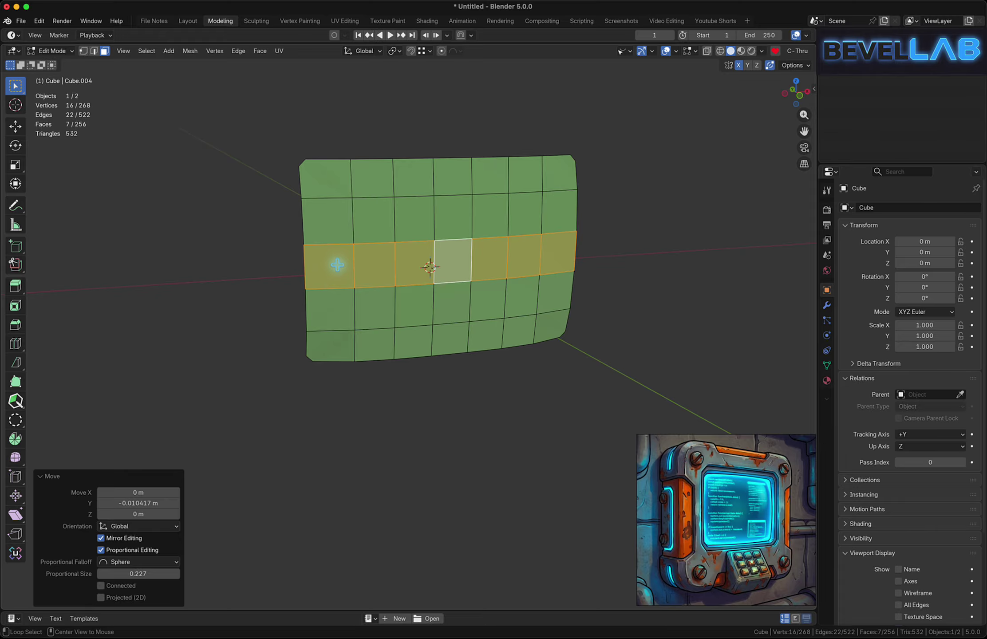
Reveal the hidden casing, turn off proportional editing, and move all the curved screen faces about 0.072 m along Y into the recess
key(alt+h)
middle_drag(422, 266, 393, 195)
click(382, 213)
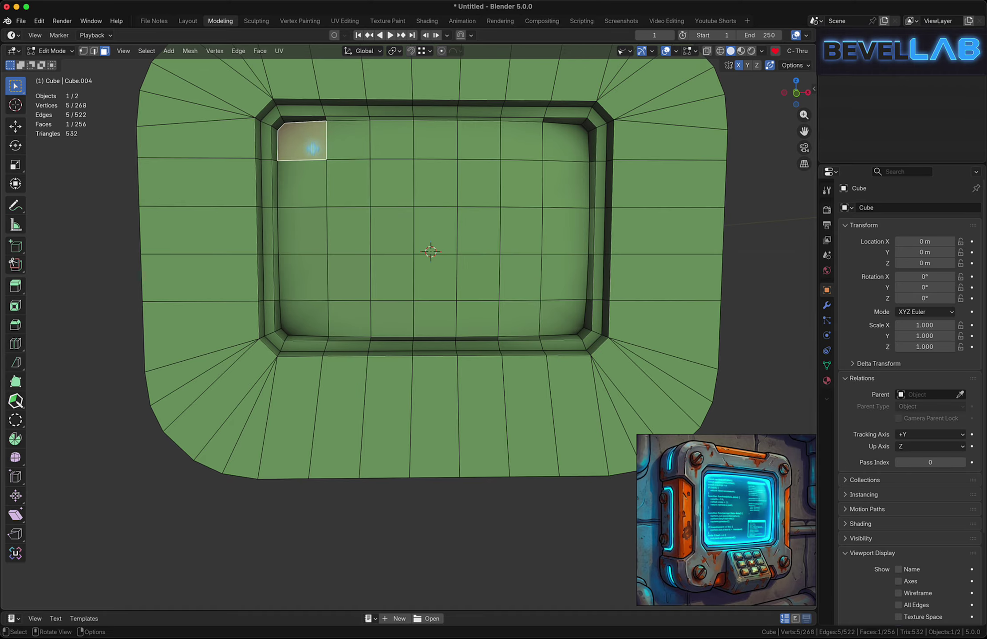
ctrl+shift+click(553, 308)
middle_drag(506, 174, 453, 177)
ctrl+middle_drag(447, 255, 394, 267)
key(g)
key(y)
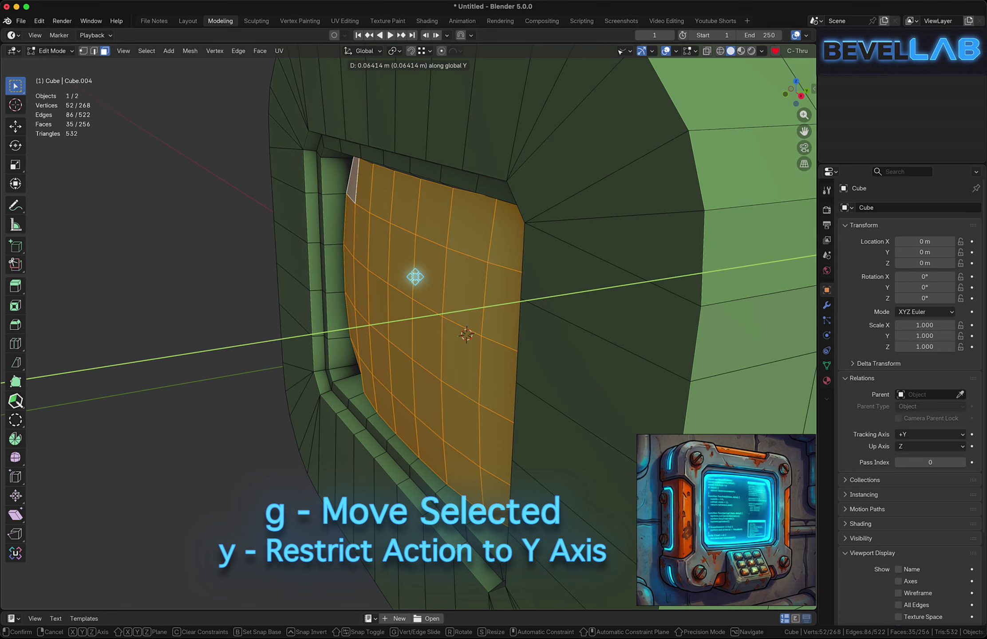
click(418, 274)
middle_drag(342, 311, 415, 363)
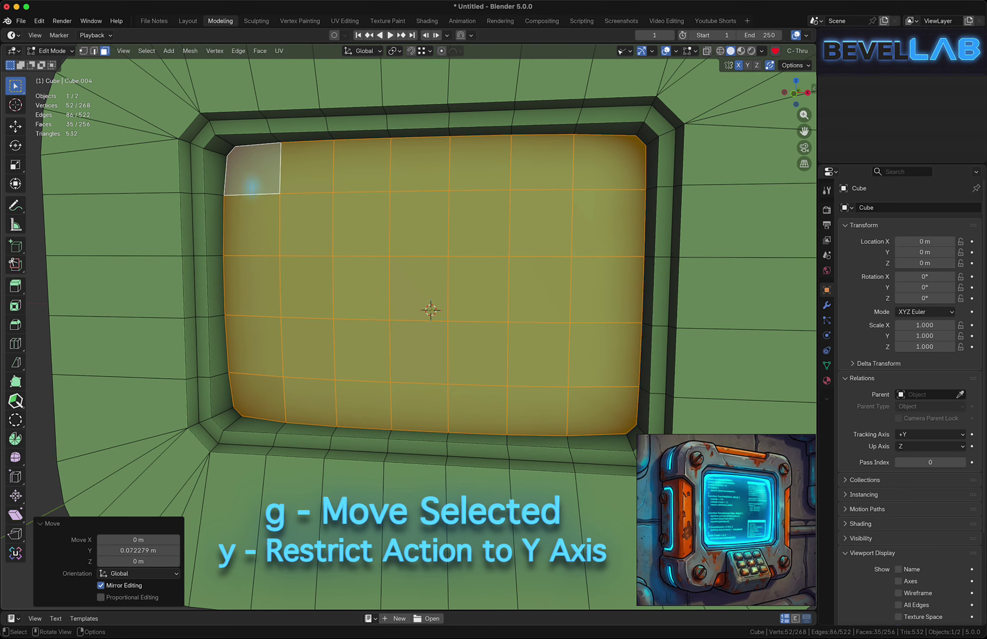
Select only the screen's two diagonal corner edges on its right side and move them about -0.0115 m along Y
key(2)
click(237, 409)
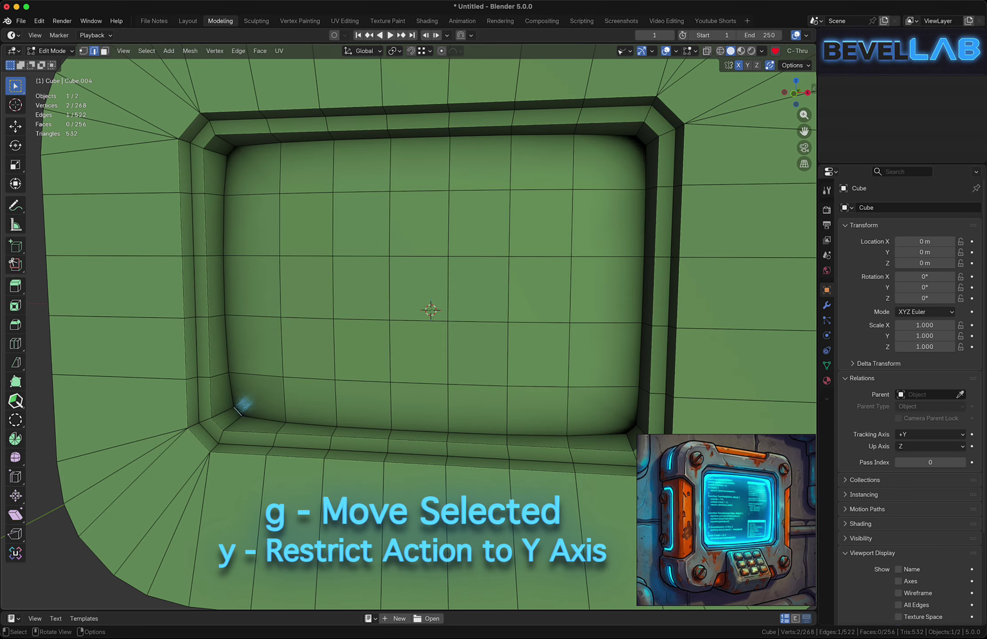
shift+click(243, 154)
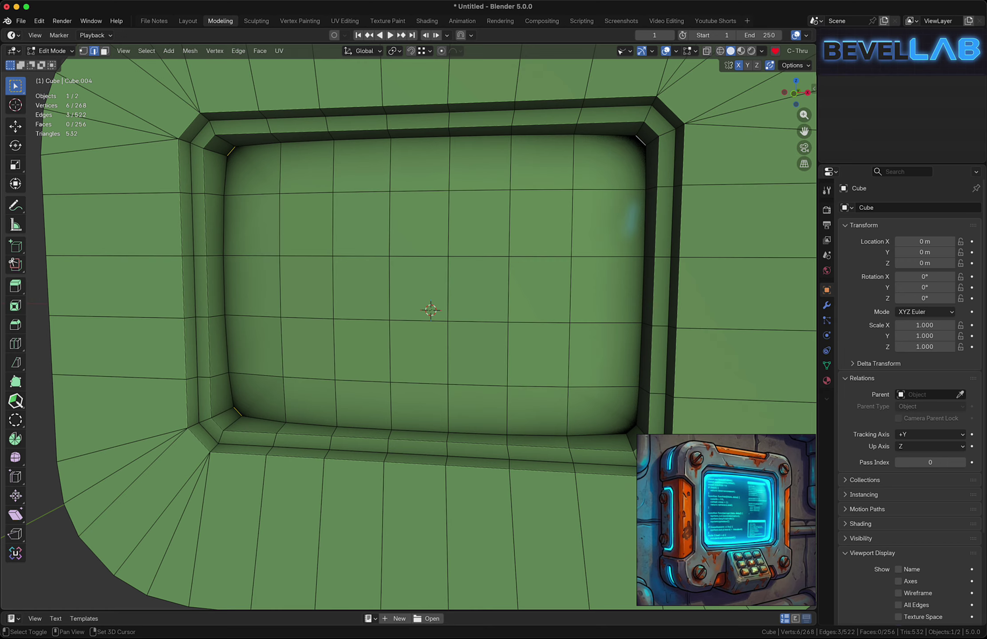
shift+click(622, 425)
middle_drag(599, 289, 455, 212)
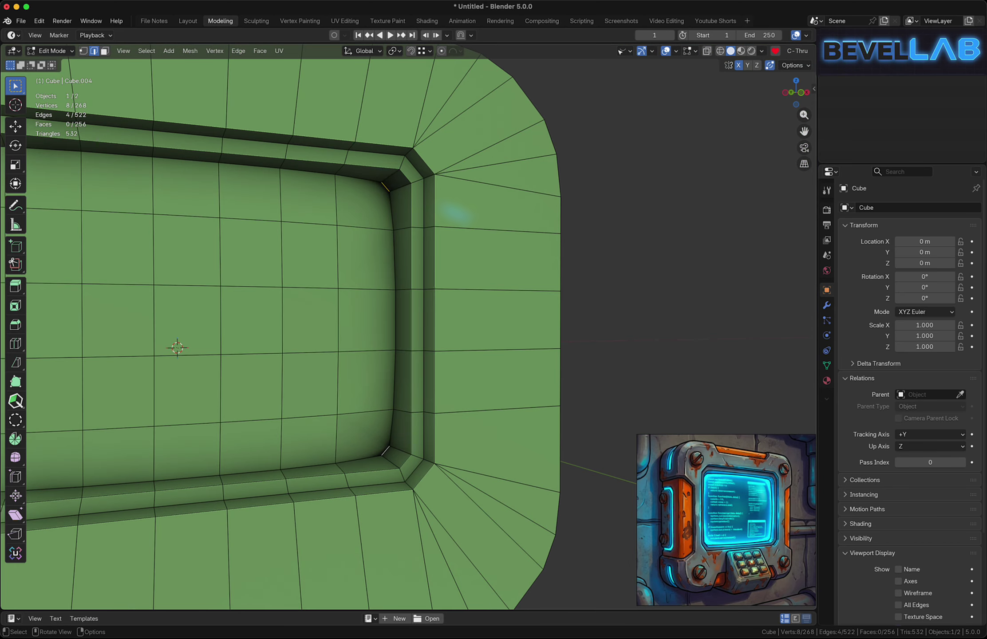
click(384, 185)
shift+click(385, 449)
middle_drag(385, 449, 529, 252)
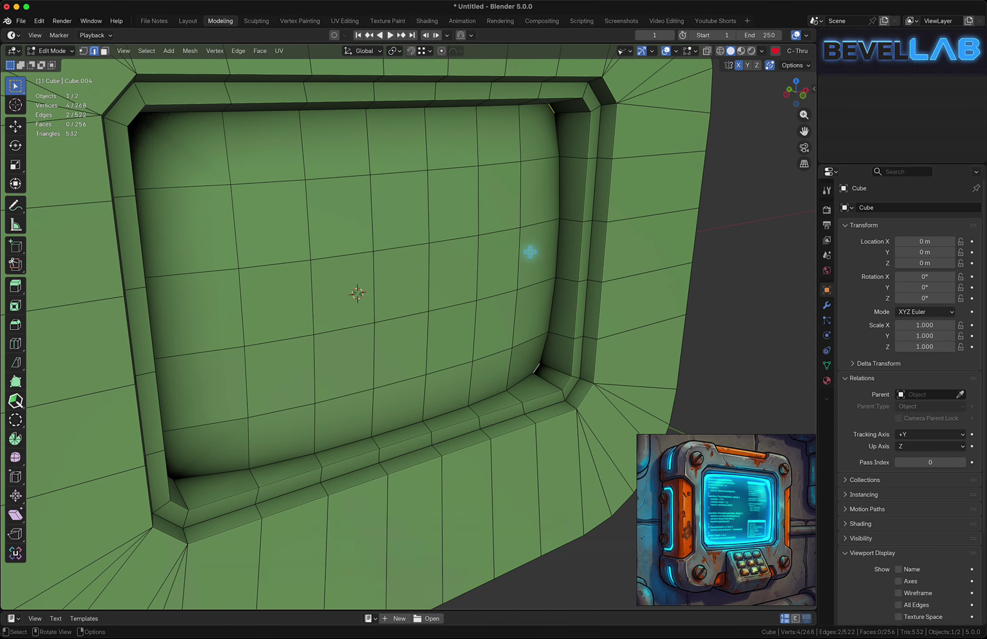
key(g)
key(y)
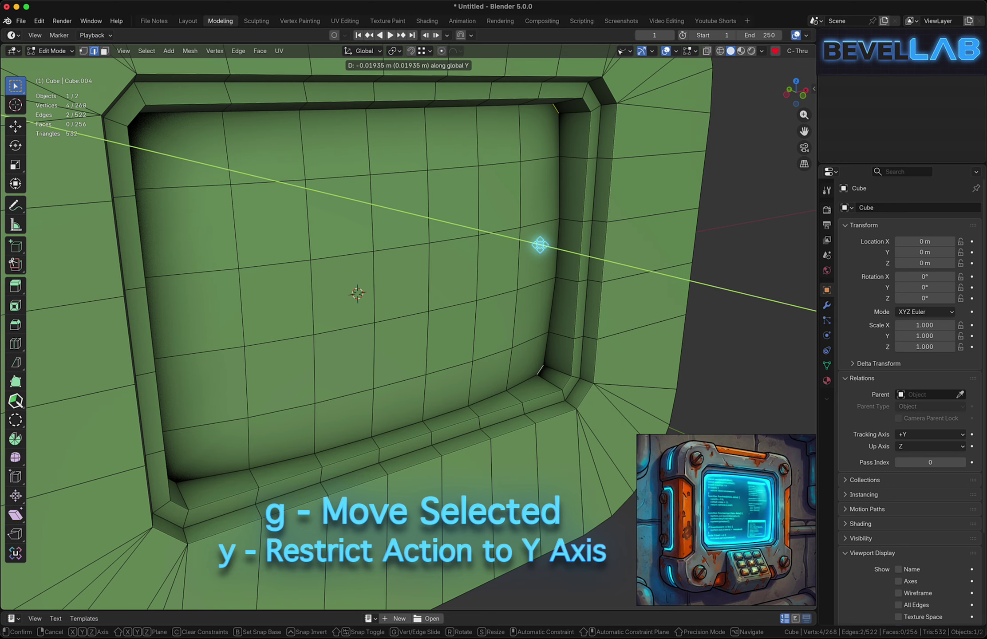
click(539, 244)
middle_drag(531, 245, 424, 230)
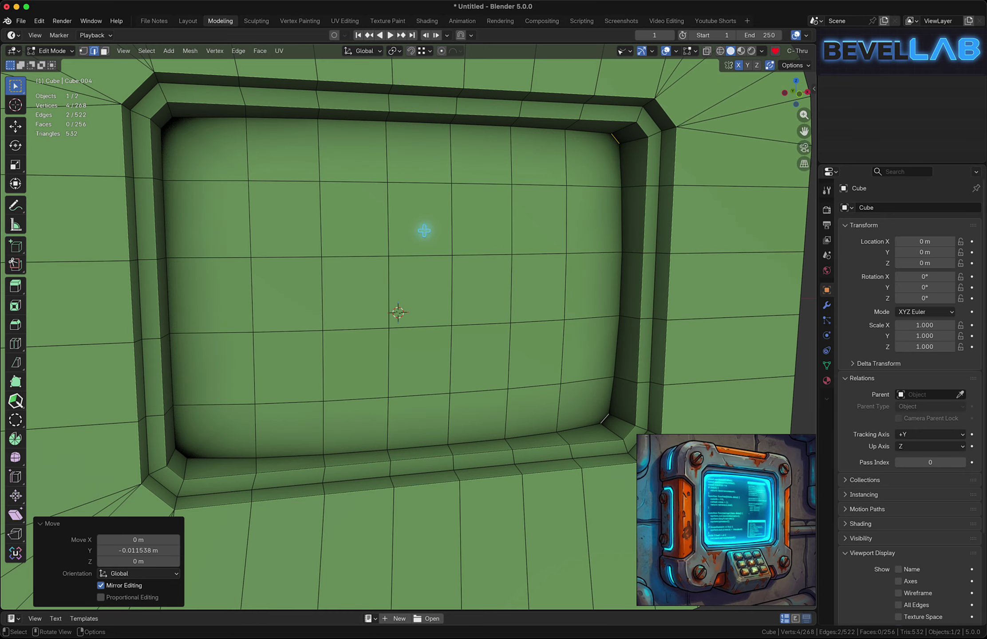
Select all the screen faces and scale them to about 0.625 along Y to flatten the curve
key(3)
drag(222, 151, 387, 292)
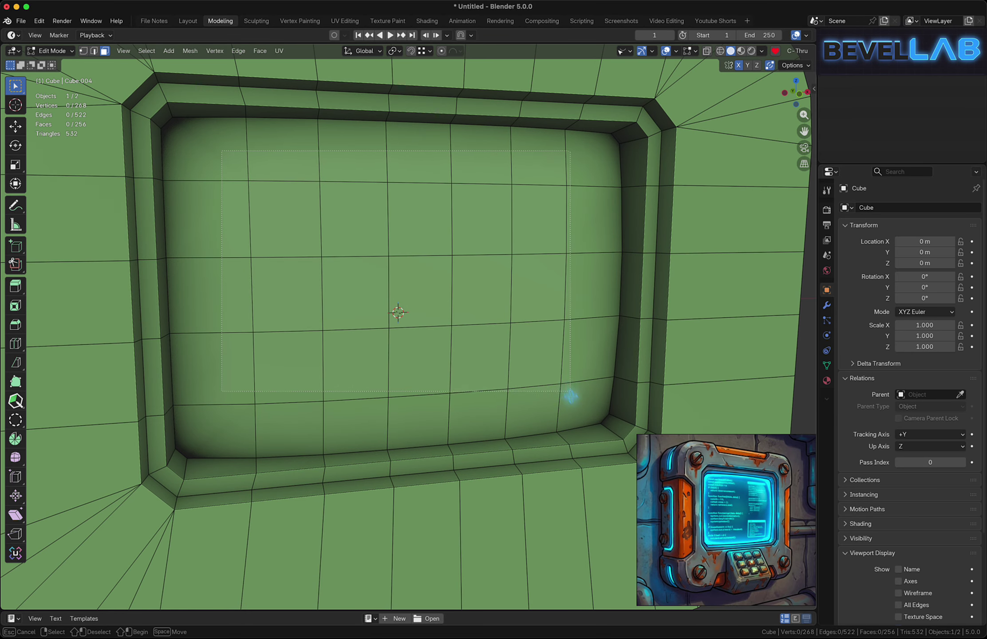
drag(571, 396, 570, 395)
middle_drag(416, 297, 409, 302)
shift+drag(237, 417, 359, 404)
middle_drag(361, 401, 462, 387)
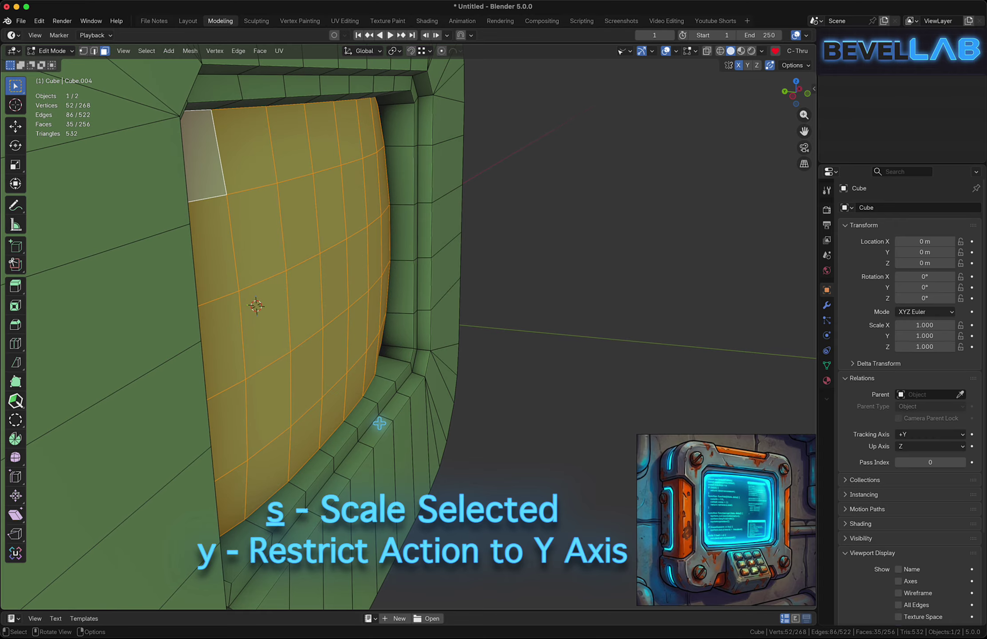
key(s)
key(y)
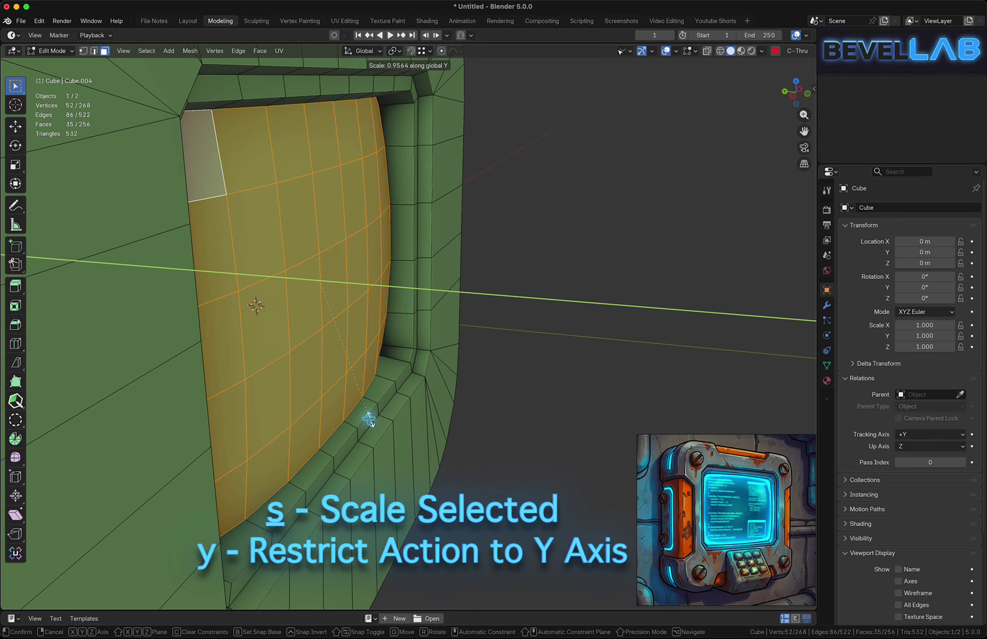
click(358, 368)
Move the flattened screen faces about -0.011 m along Y within the bezel
key(g)
key(y)
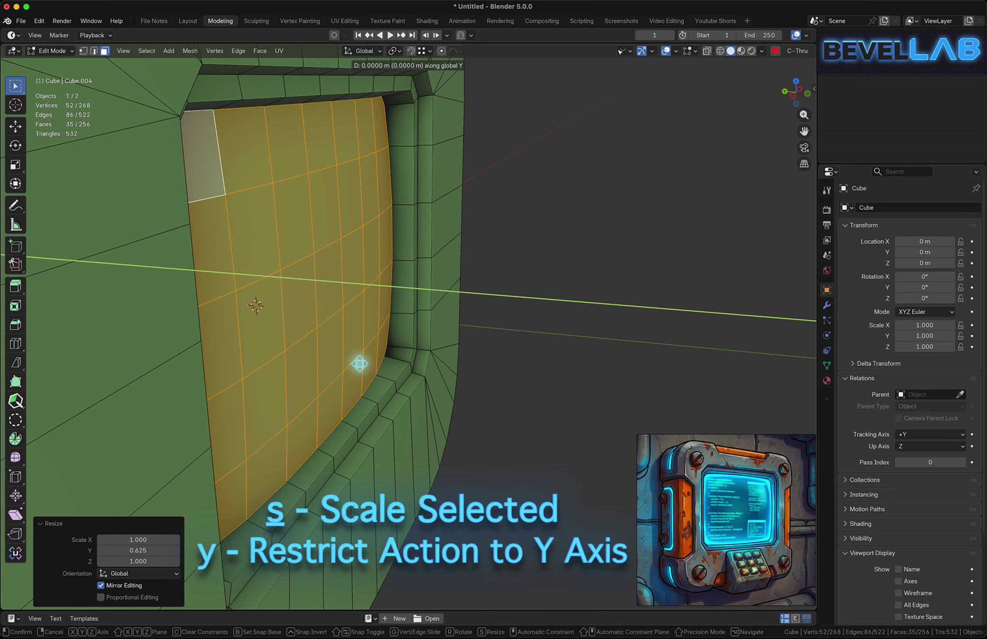
click(365, 367)
middle_drag(364, 367, 417, 304)
scroll(404, 253, down, 3)
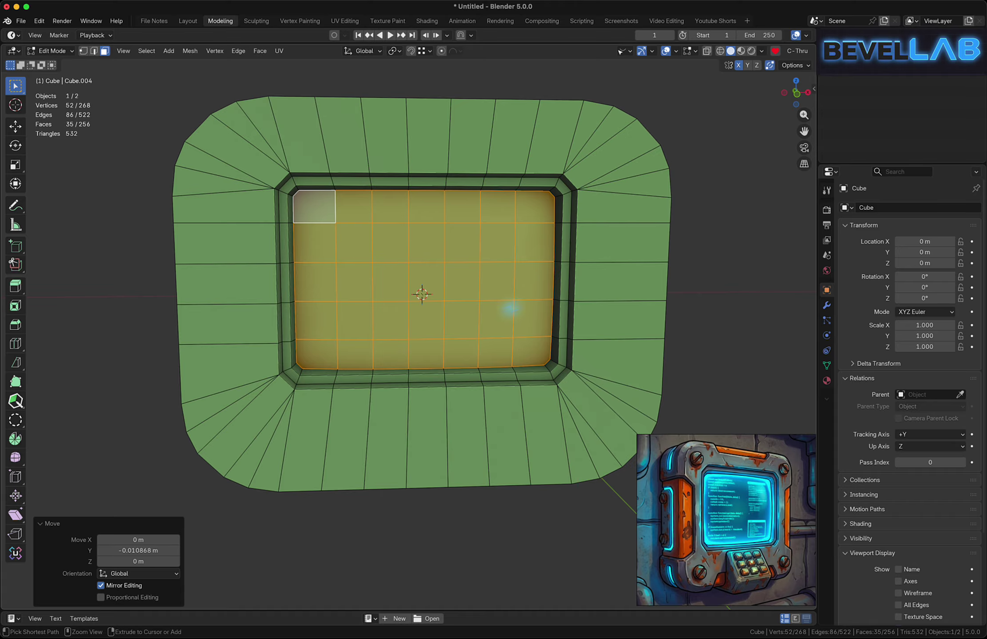
Select the ring of faces around the casing's outer sides and shrink it with a Shrink/Fatten offset of about -0.161 m
scroll(507, 304, down, 3)
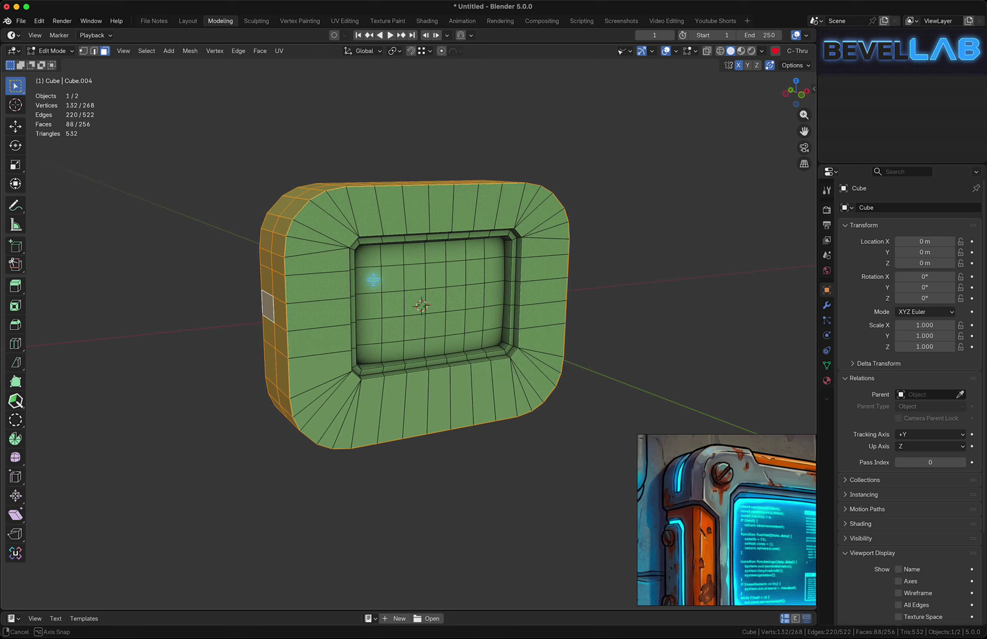
middle_drag(373, 280, 395, 260)
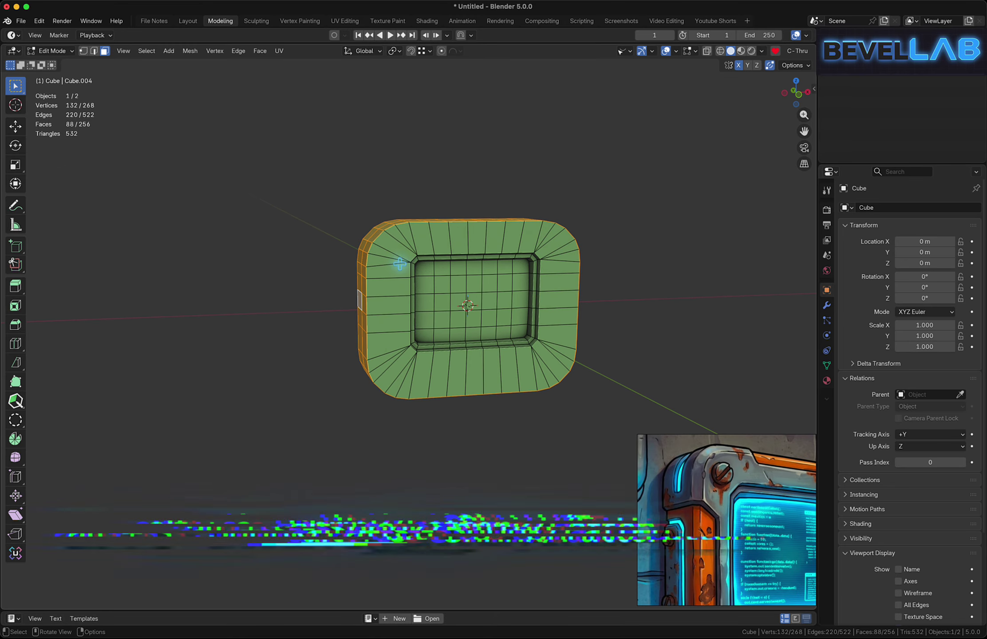
key(alt+s)
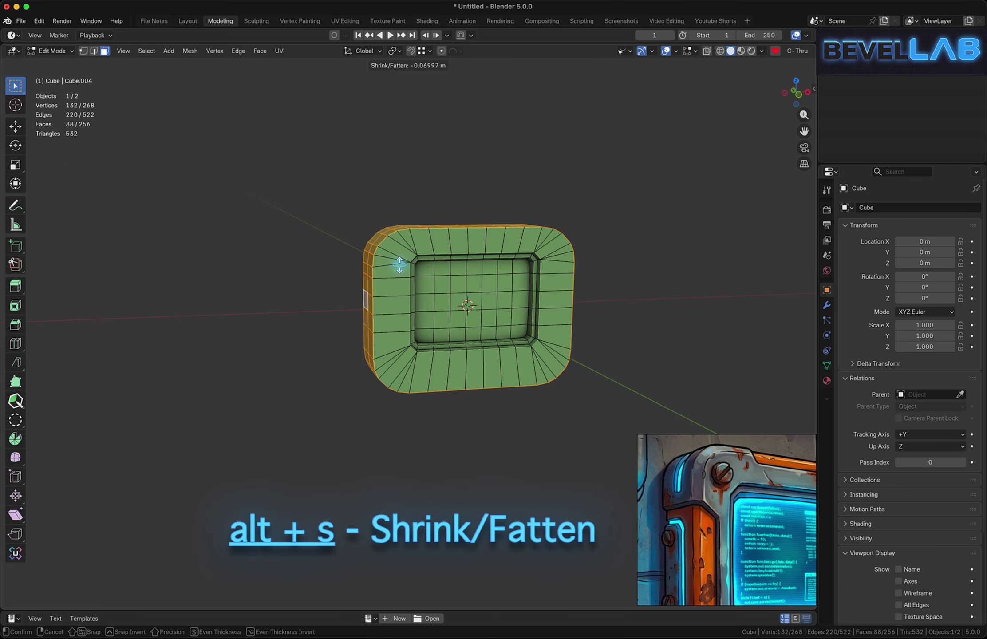
click(390, 264)
Reframe the concept art to show the whole terminal and compare its bezel proportions with the model
middle_drag(495, 281, 422, 256)
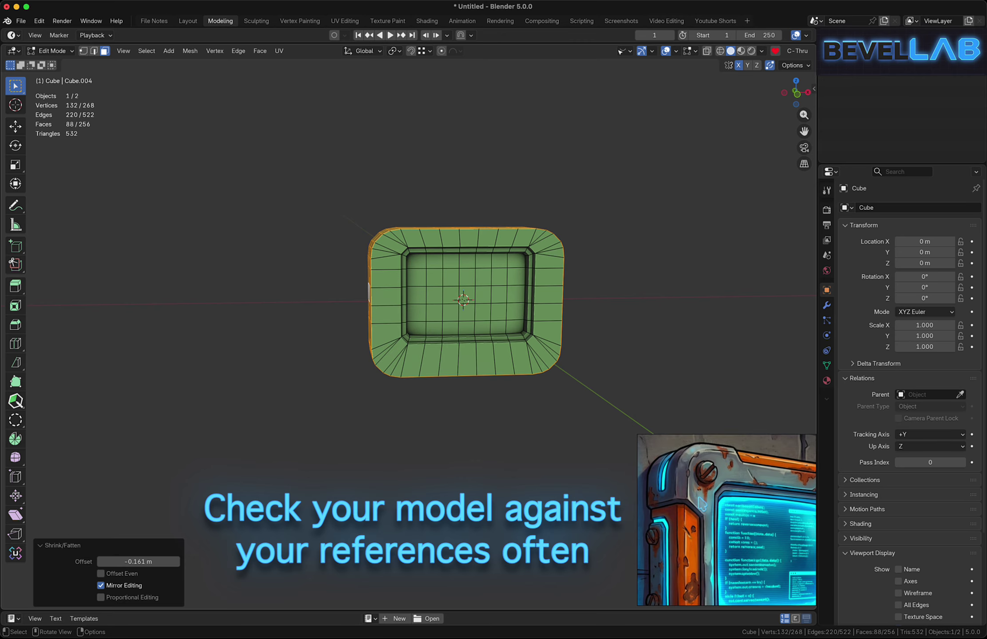
scroll(714, 562, down, 5)
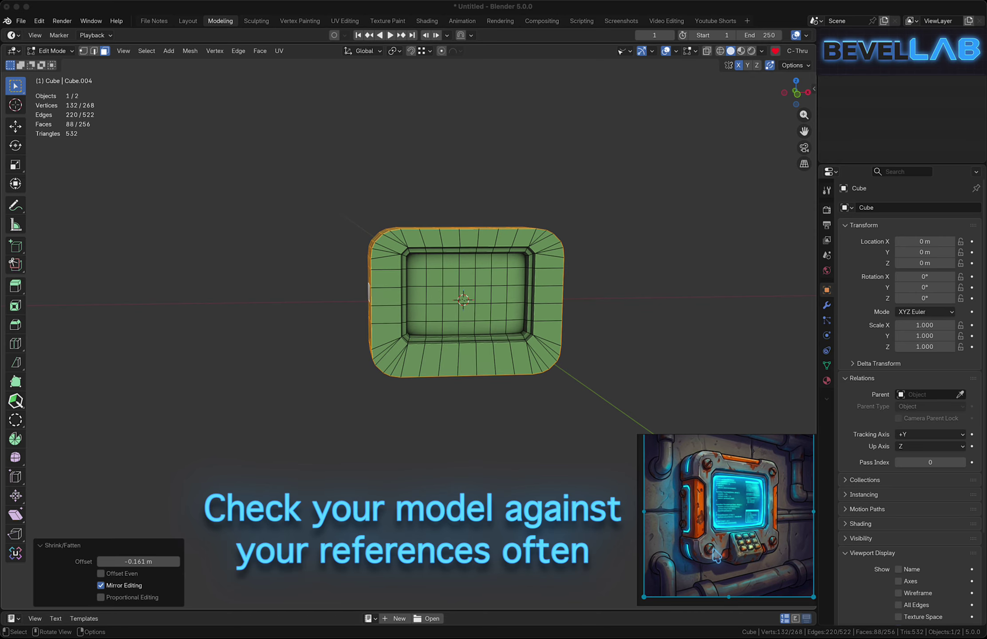
scroll(729, 509, up, 4)
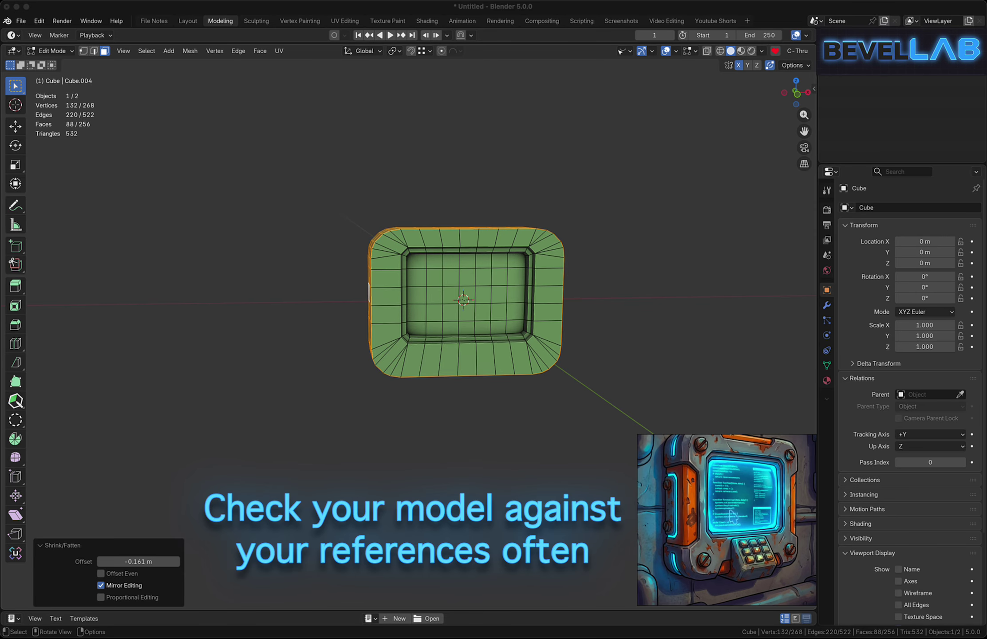
middle_drag(729, 510, 726, 531)
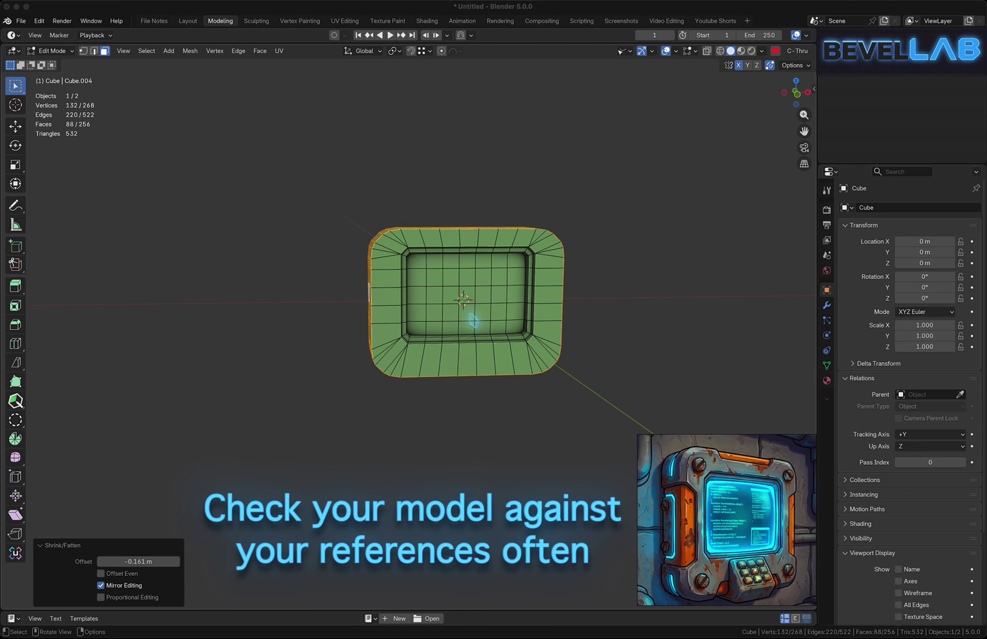
middle_drag(465, 310, 490, 293)
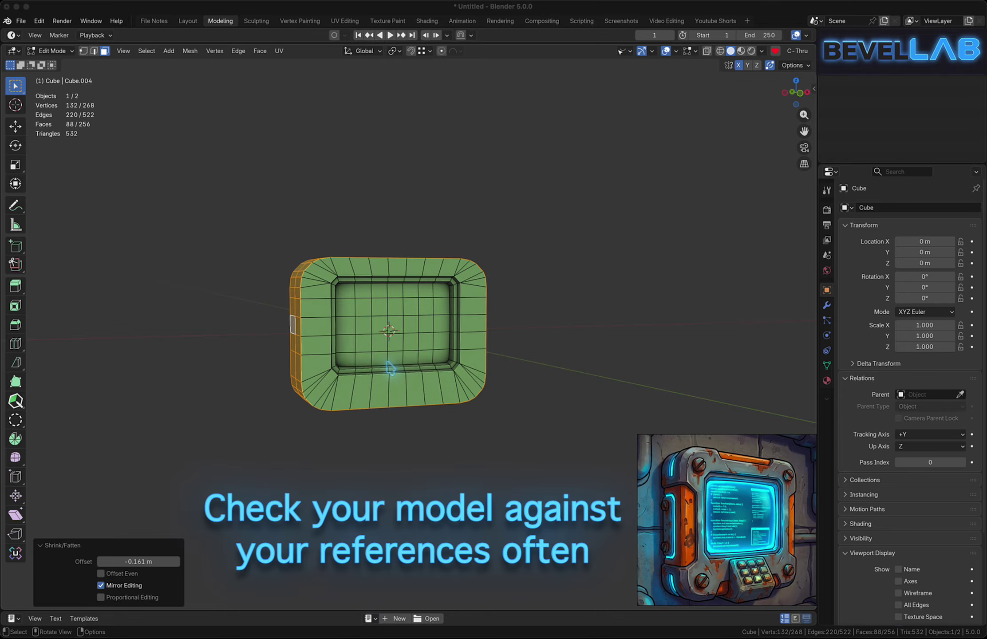
middle_drag(306, 285, 350, 298)
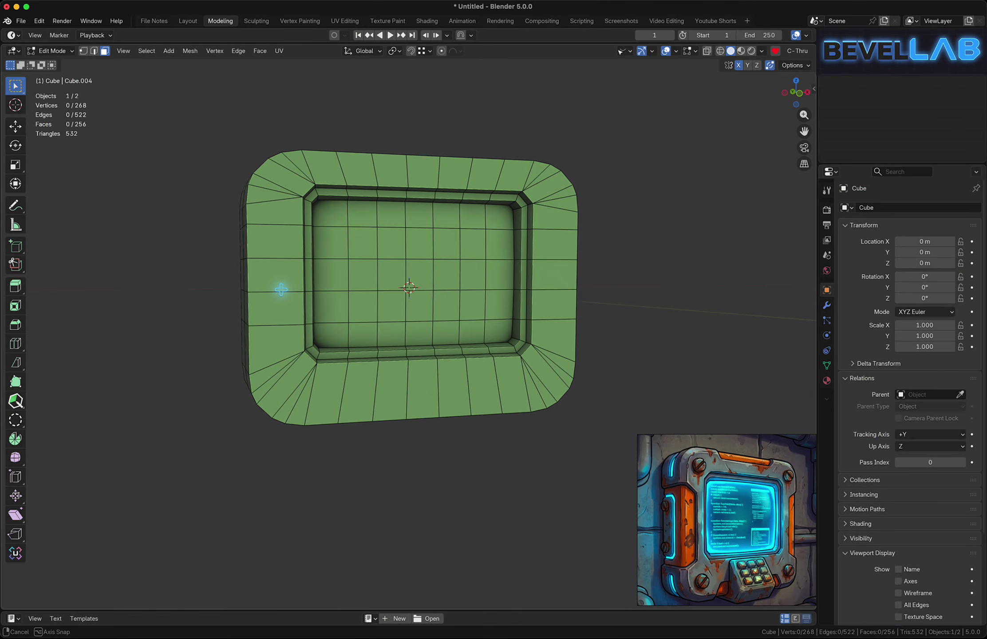
Select the crosswise edges below the middle of the casing's left side and move them about -0.157 m along Z
key(2)
alt+click(285, 327)
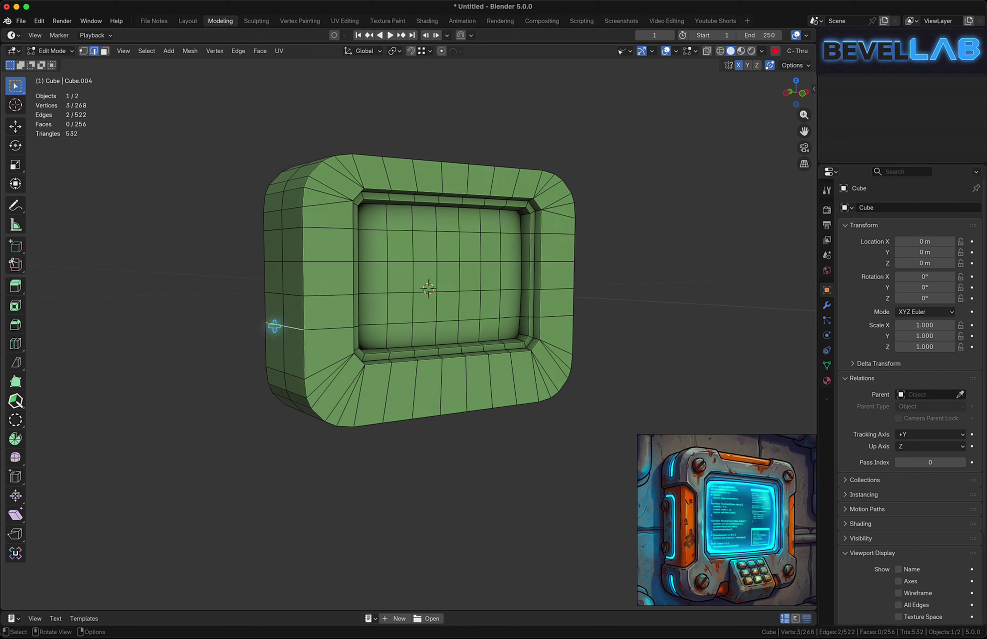
key(g)
key(z)
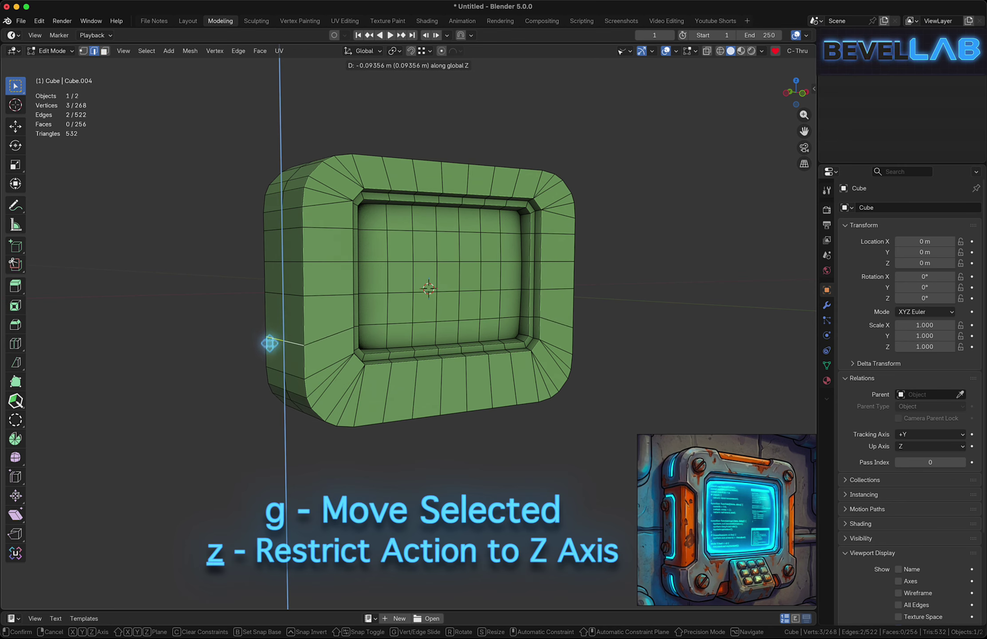
click(269, 352)
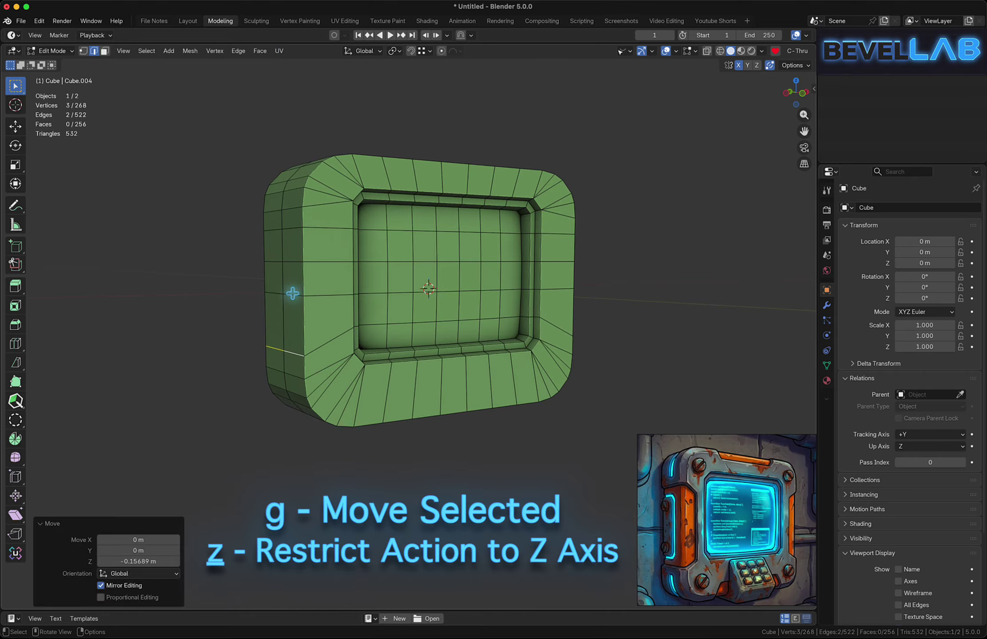
Select the crosswise edges at mid-height on the casing's left side and move them about -0.137 m along Z
alt+click(278, 293)
key(g)
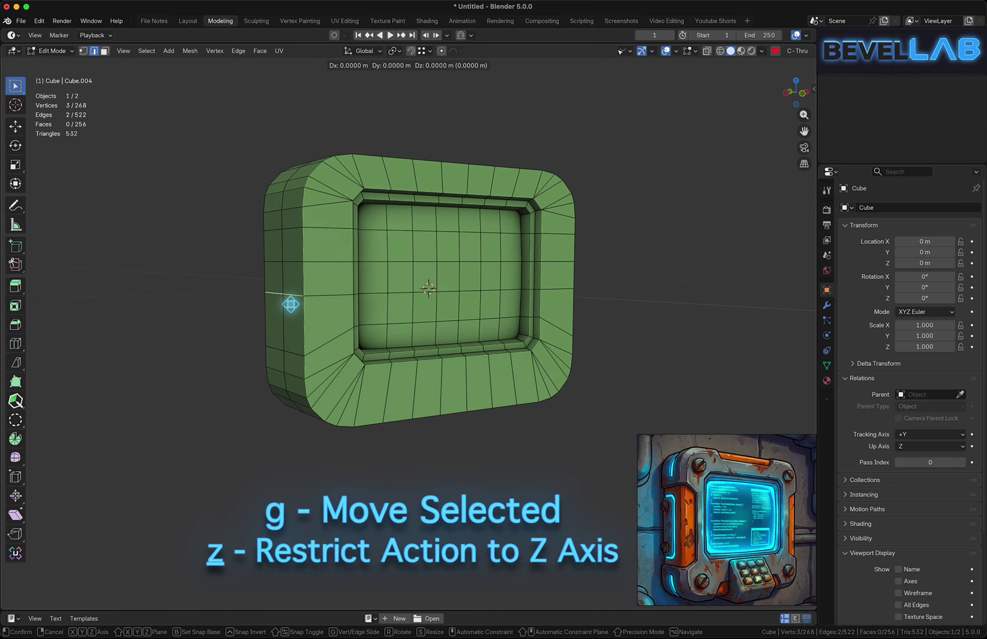
key(z)
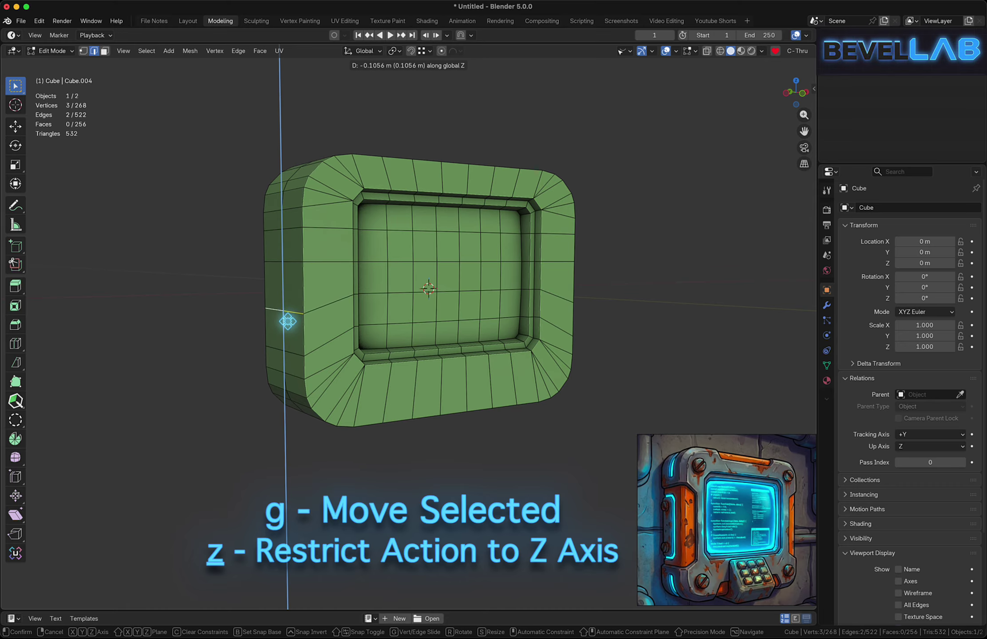
click(287, 326)
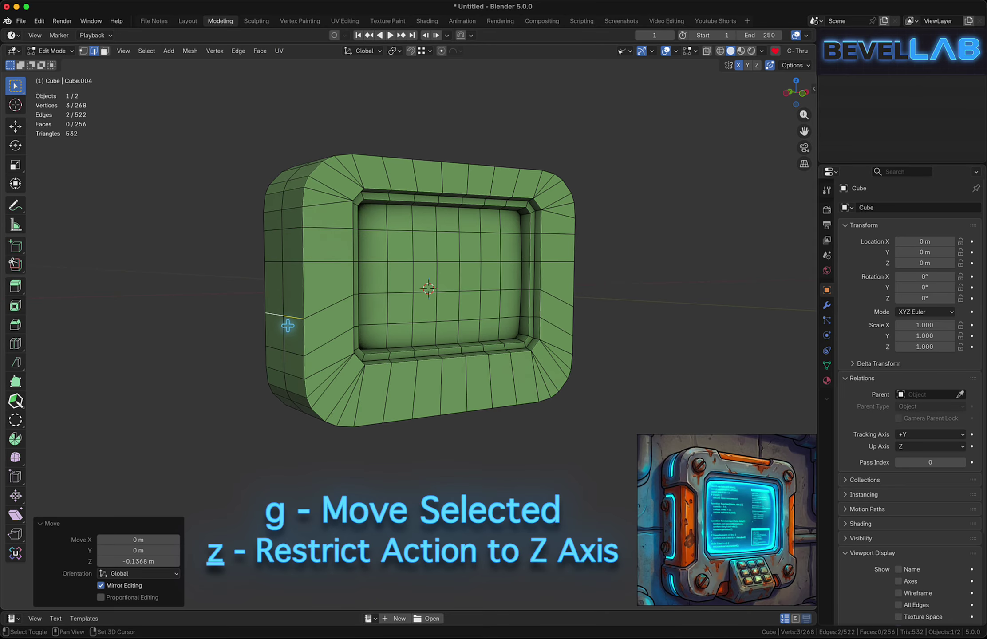
Select the middle faces on the casing's left, top and bottom outer sides and scale them to about 0.904 in X and Z
click(285, 283)
key(alt+a)
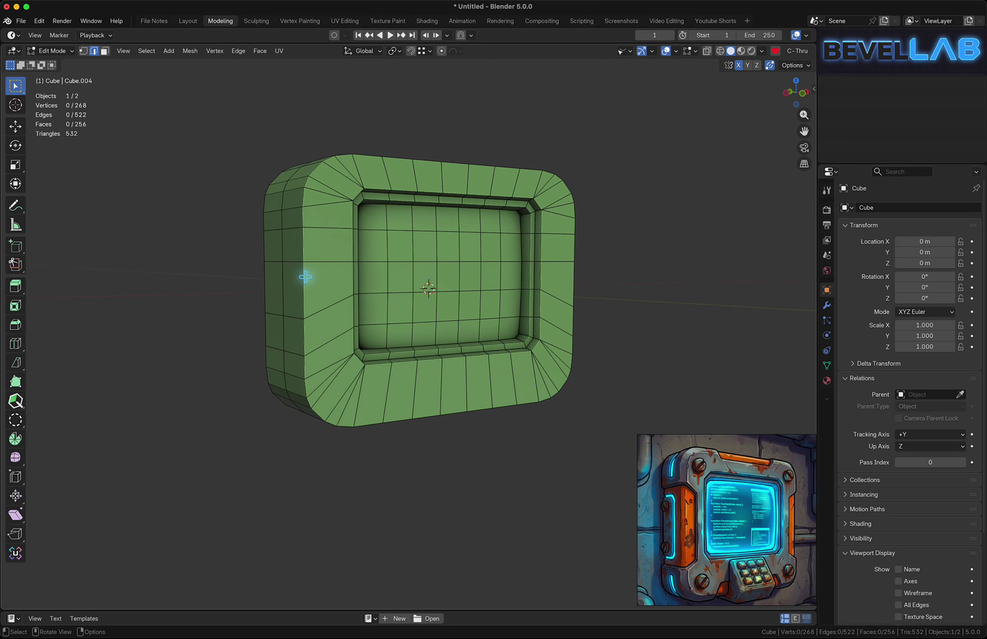
key(3)
shift+click(288, 283)
middle_drag(438, 194, 401, 168)
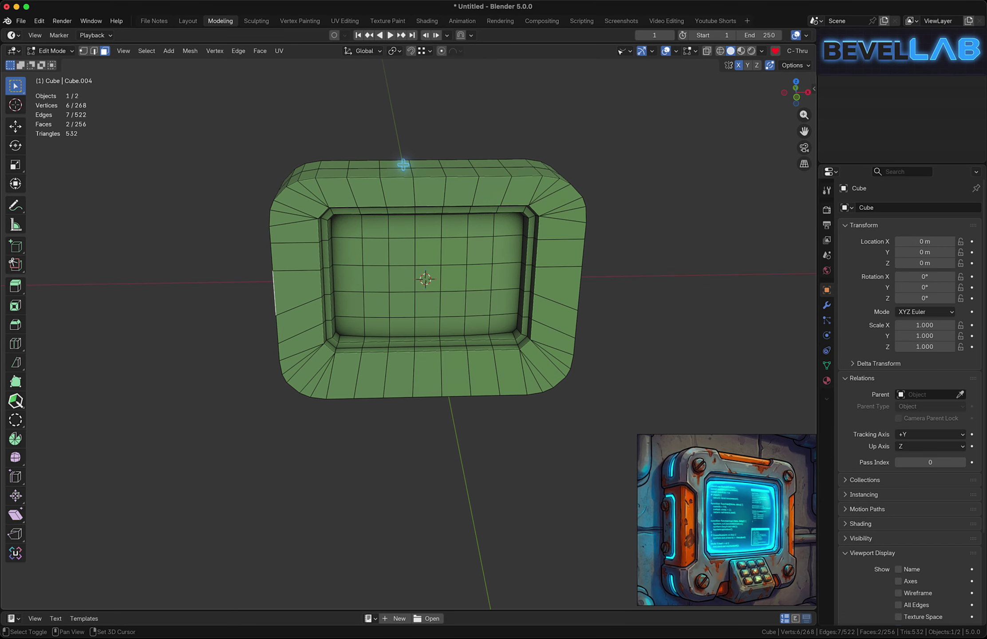
ctrl+click(446, 168)
middle_drag(430, 212, 413, 135)
shift+drag(402, 391, 460, 406)
mouse_move(391, 253)
middle_down()
mouse_move(415, 235)
mouse_move(407, 261)
middle_up()
key(s)
key(shift+y)
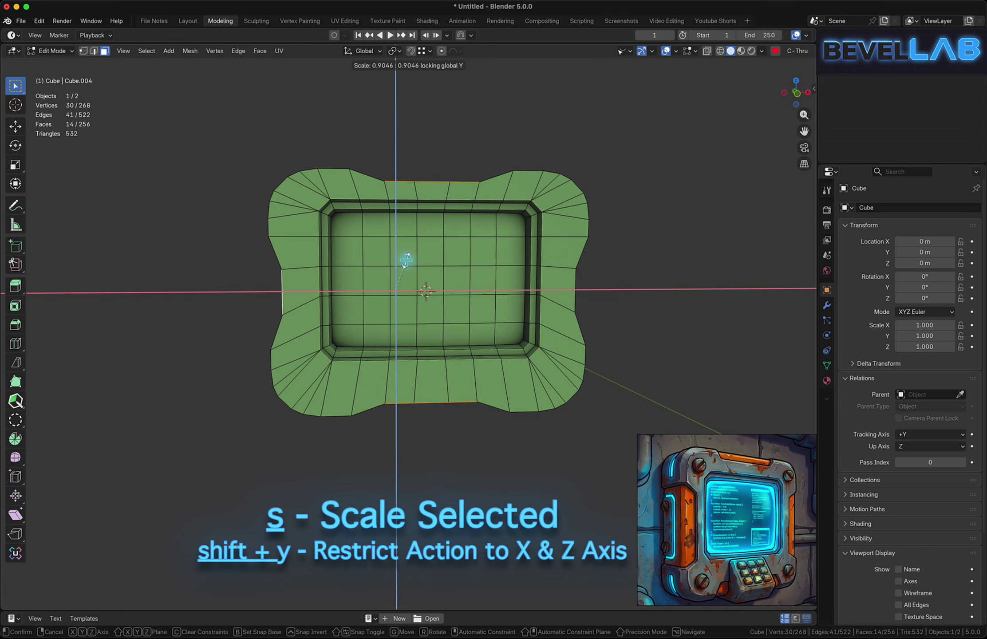
click(406, 261)
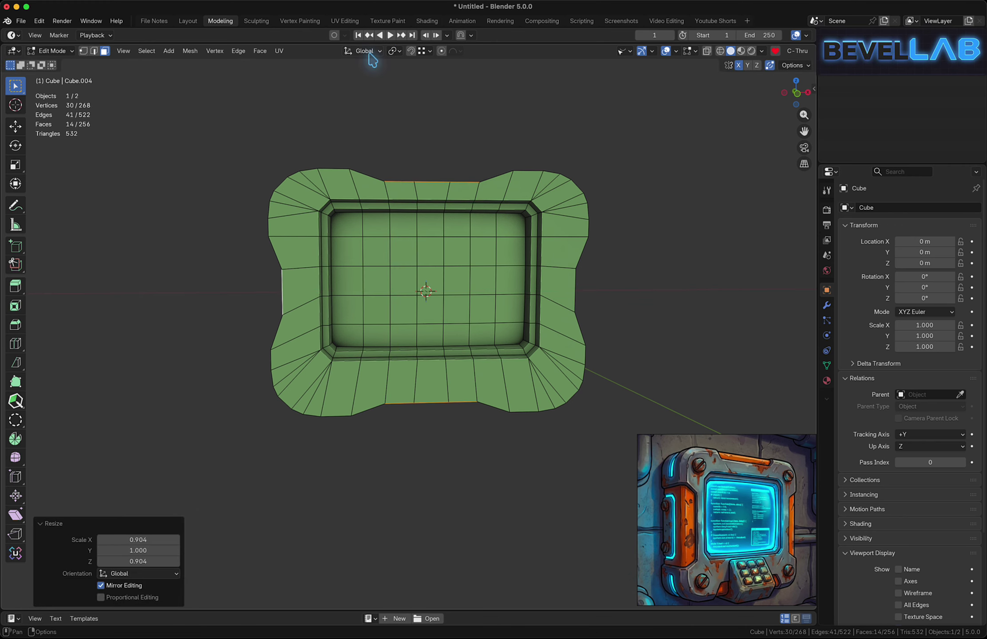
Set the pivot point to Individual Origins and scale the selected side faces by about 1.419 in X and Z
click(393, 51)
click(412, 101)
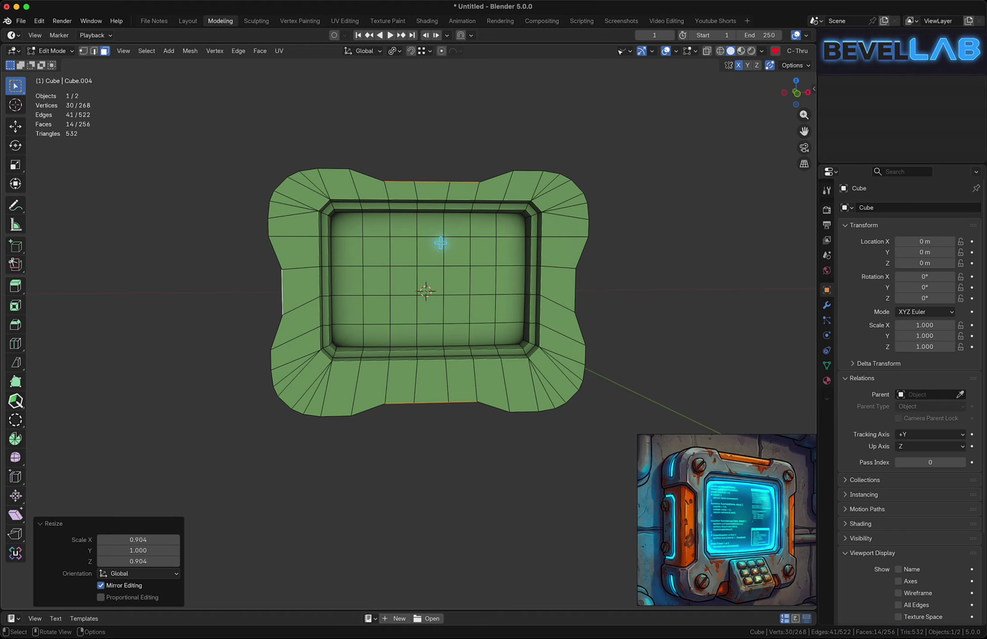
key(s)
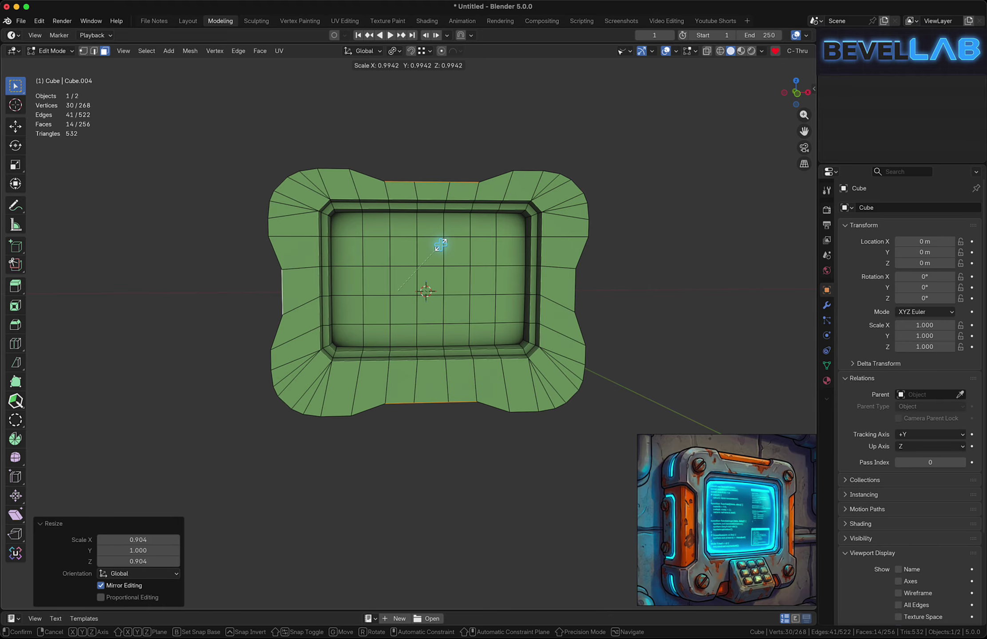
key(shift+y)
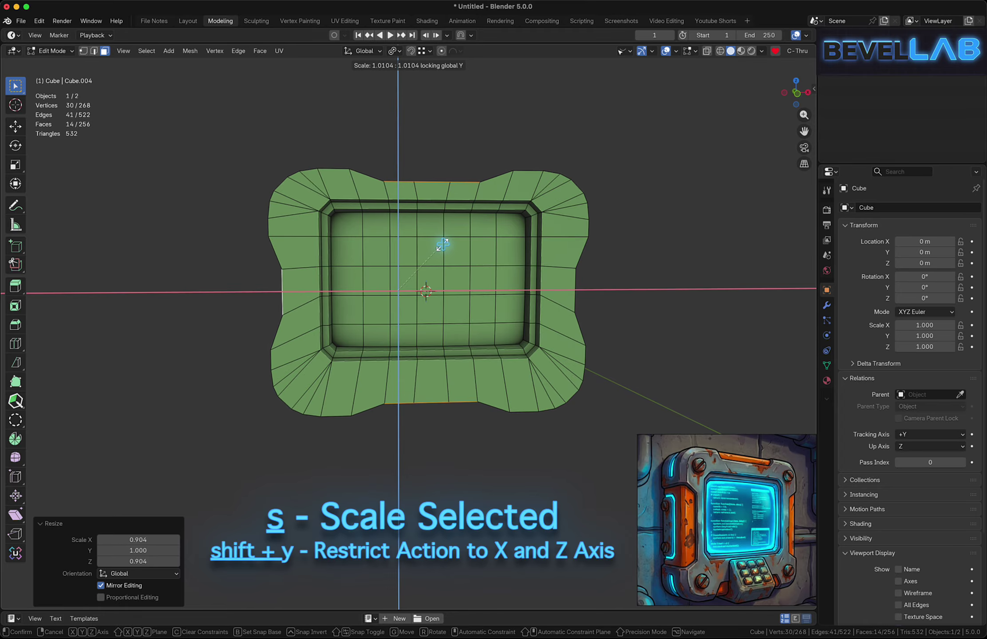
click(472, 228)
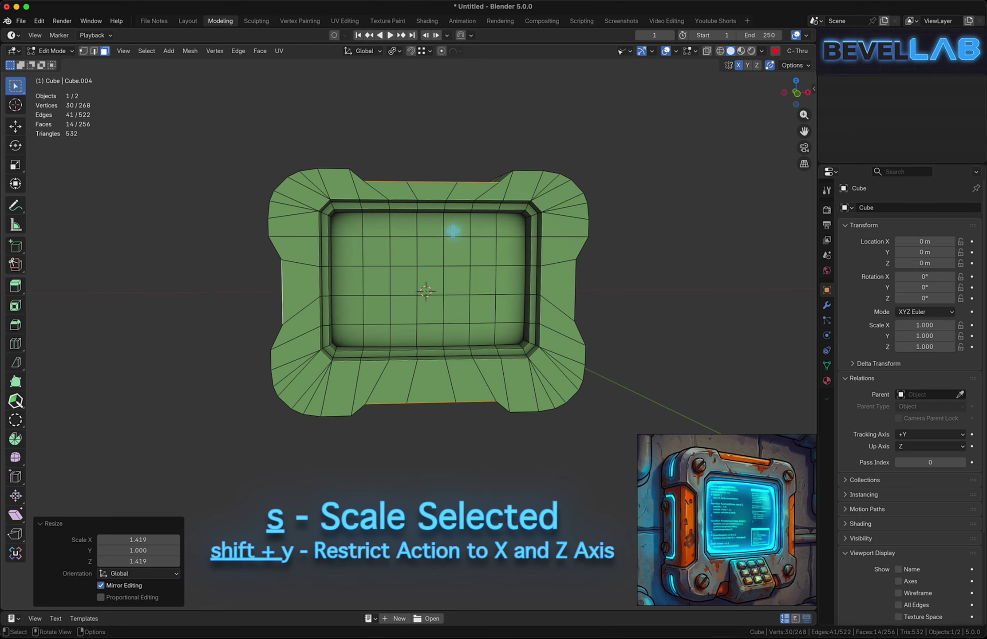
Deselect the top and bottom faces and scale the remaining left-side faces by about 1.328 along Z
middle_drag(324, 269, 322, 316)
ctrl+drag(377, 151, 484, 224)
middle_drag(425, 331, 342, 412)
ctrl+drag(341, 412, 408, 388)
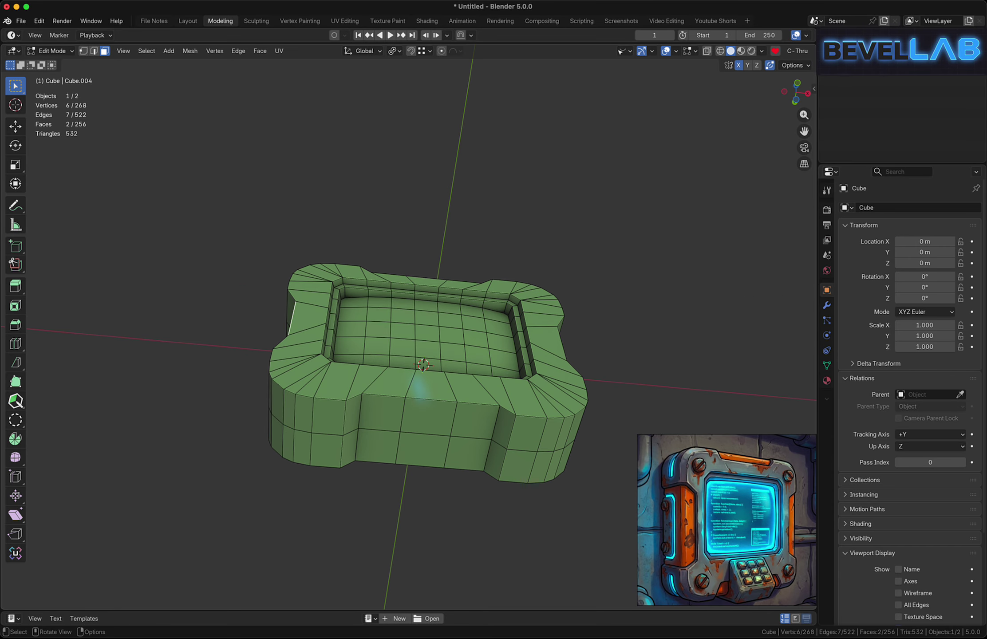
middle_drag(407, 388, 347, 385)
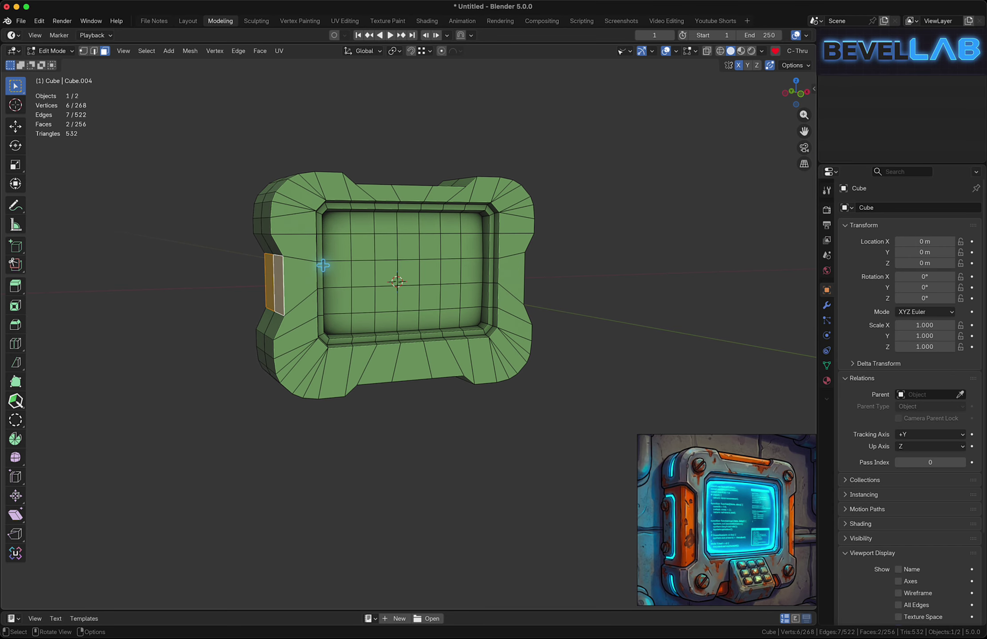
key(s)
key(z)
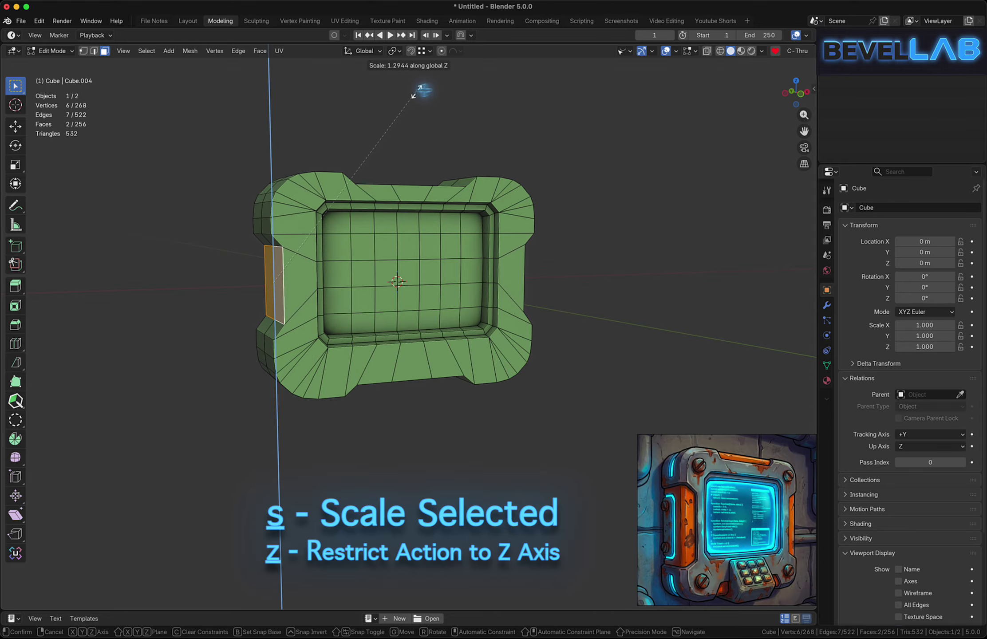
click(437, 90)
Select the casing's back faces, grow the selection to the rear ring of side faces, and delete them all
middle_drag(291, 242, 177, 238)
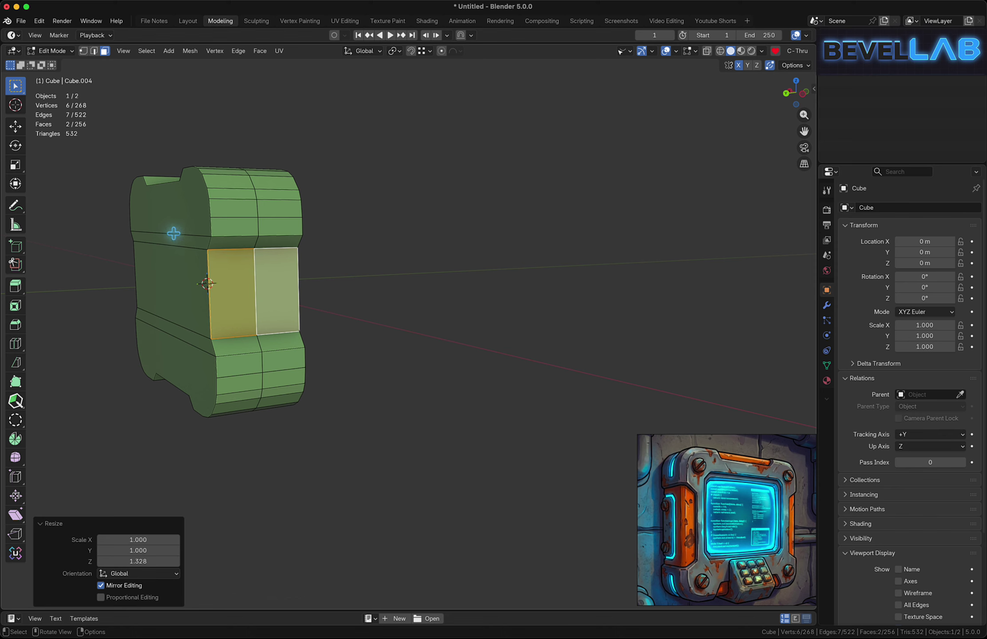
drag(163, 221, 169, 357)
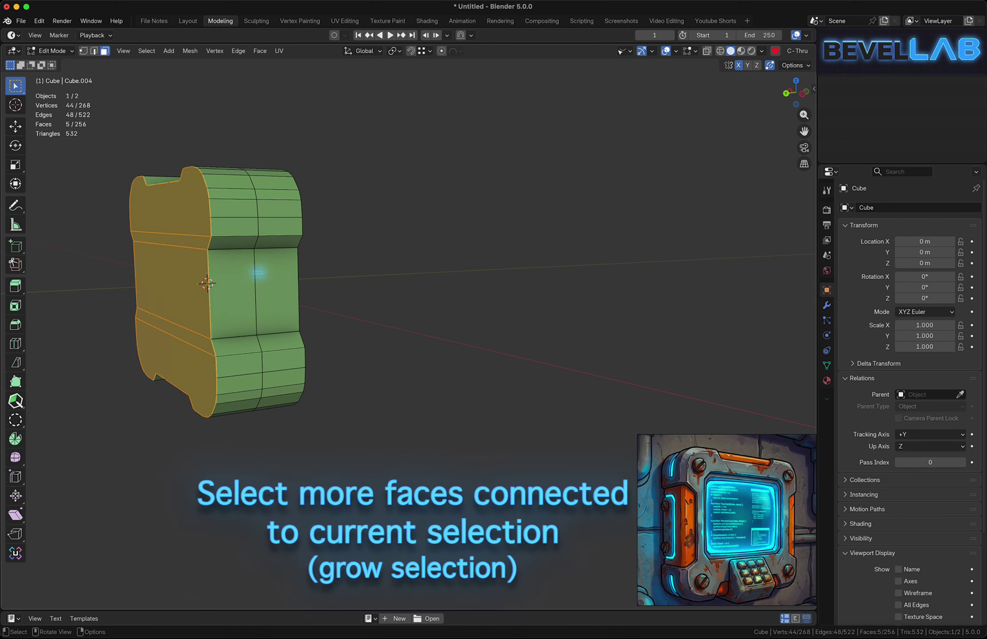
key(a)
click(333, 276)
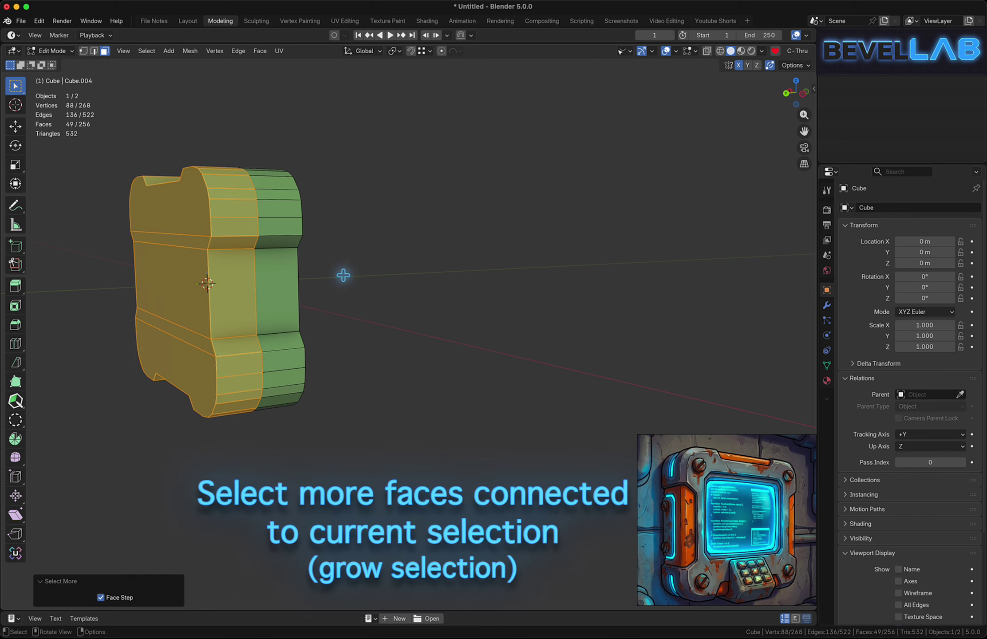
key(x)
click(331, 256)
mouse_move(303, 228)
middle_down()
mouse_move(220, 227)
mouse_move(311, 223)
mouse_move(298, 255)
mouse_move(281, 237)
mouse_move(315, 258)
mouse_move(315, 247)
mouse_move(302, 254)
mouse_move(239, 196)
mouse_move(322, 357)
mouse_move(309, 220)
mouse_move(309, 238)
middle_up()
key(2)
alt+click(206, 193)
key(3)
key(alt+a)
Select the curved outer side faces at all four corners of the casing and inset them about 0.094 m
click(305, 177)
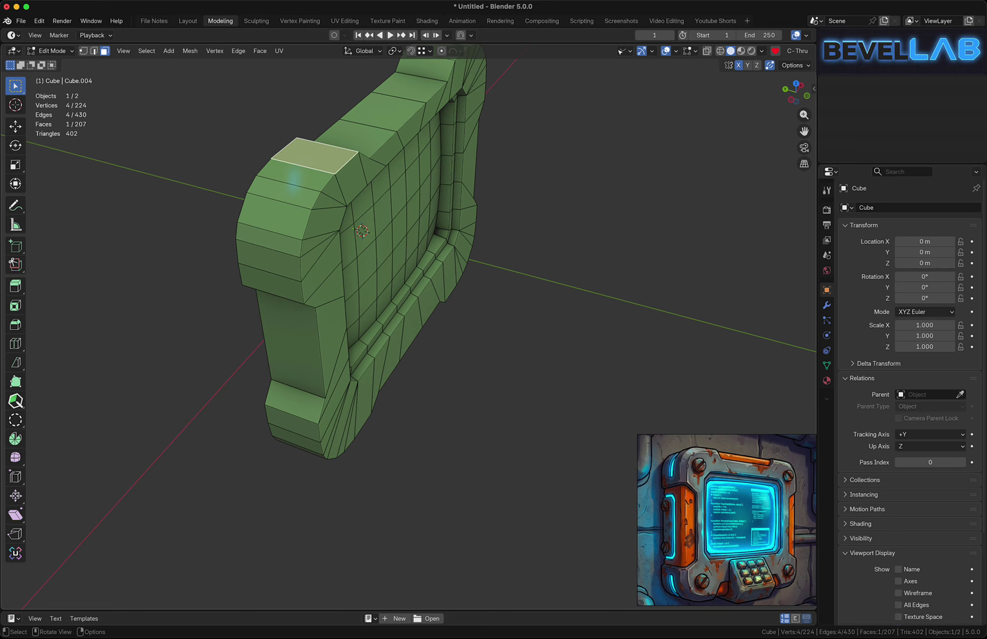
ctrl+click(269, 278)
middle_drag(295, 280, 162, 156)
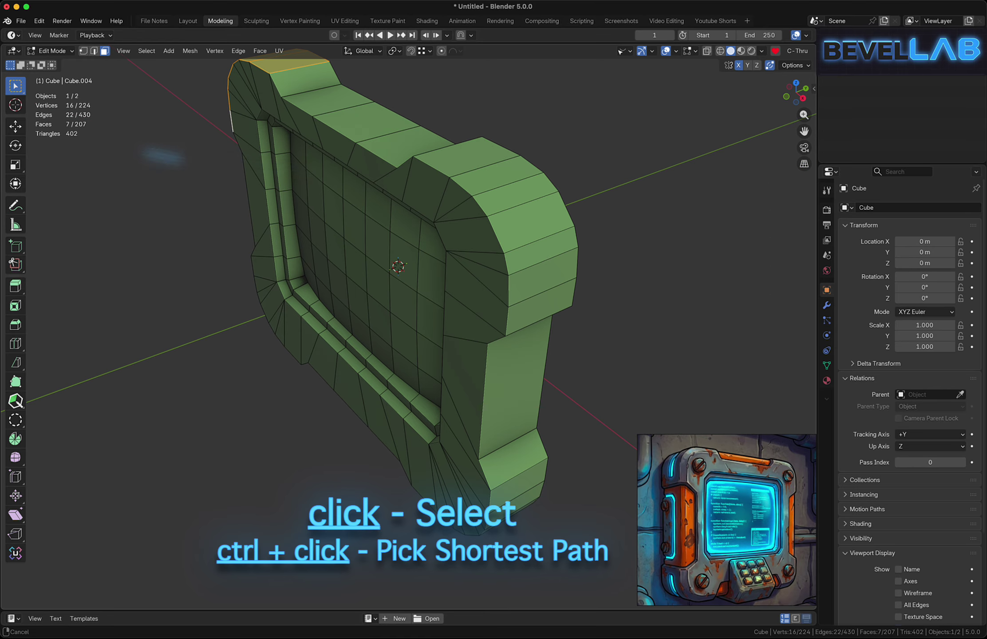
shift+click(472, 154)
ctrl+click(542, 302)
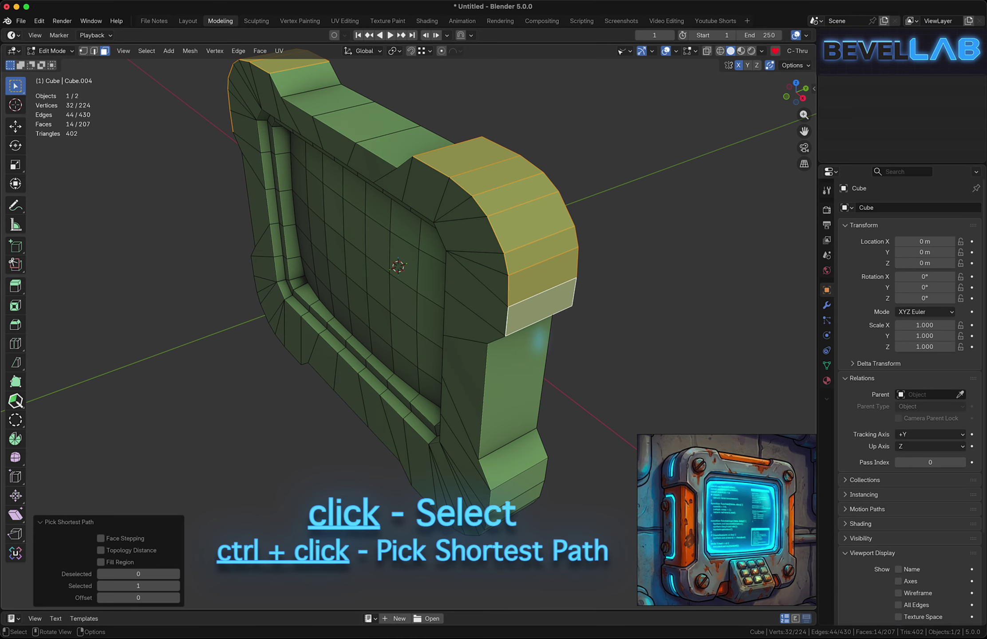
middle_drag(522, 488, 649, 248)
ctrl+click(575, 378)
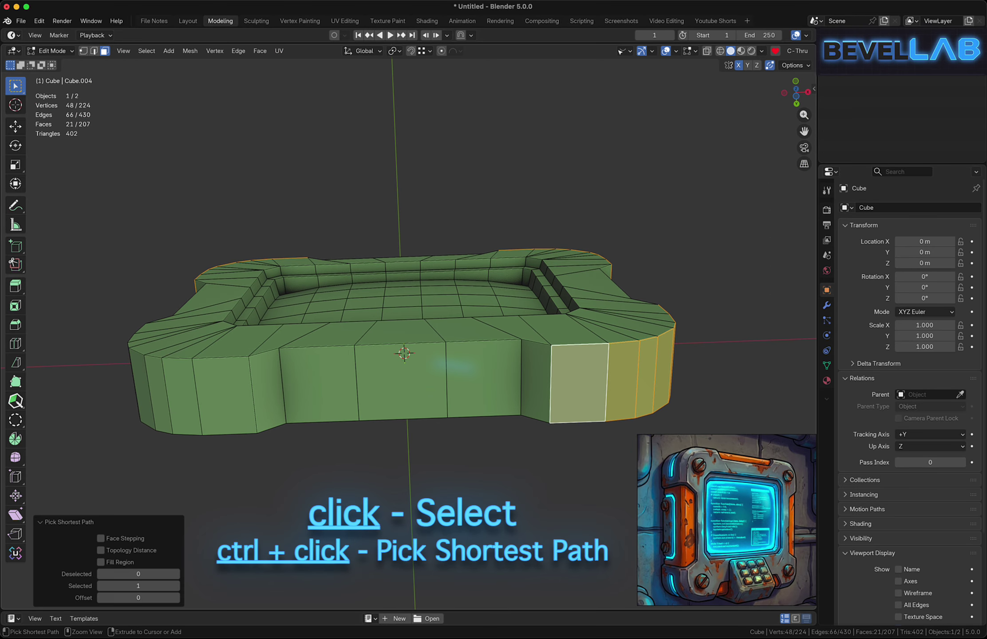
shift+click(221, 381)
middle_drag(211, 364, 293, 418)
ctrl+click(191, 318)
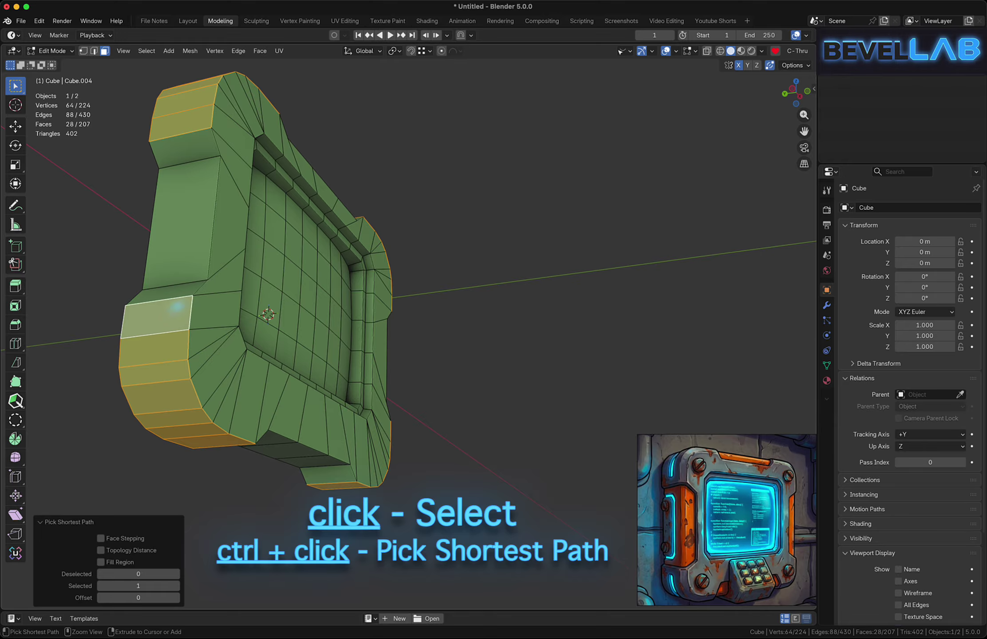
middle_drag(249, 296, 353, 301)
key(i)
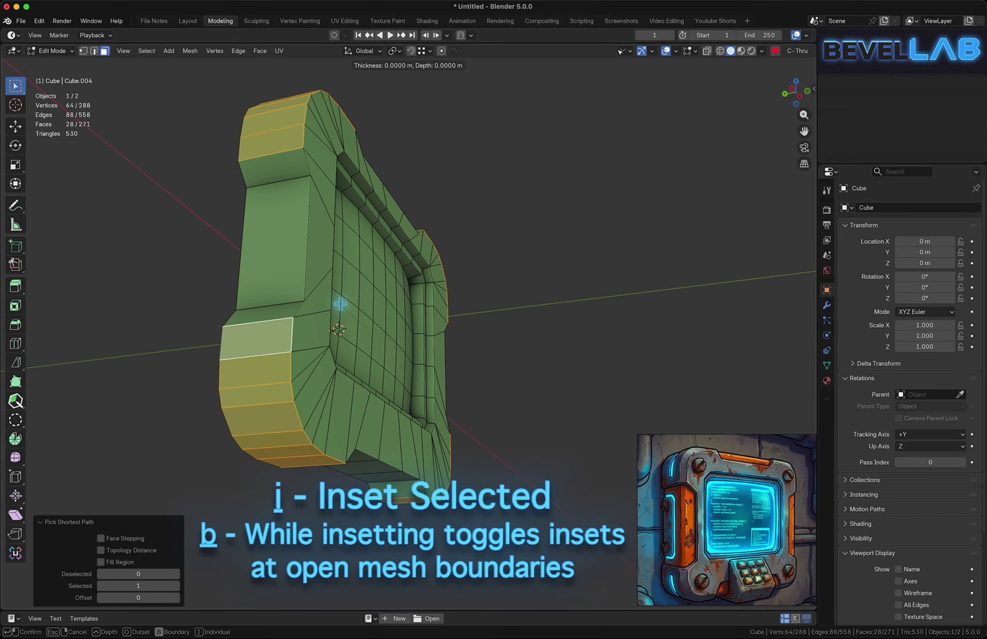
click(364, 309)
mouse_move(359, 306)
middle_down()
mouse_move(326, 286)
mouse_move(346, 293)
middle_up()
key(s)
key(y)
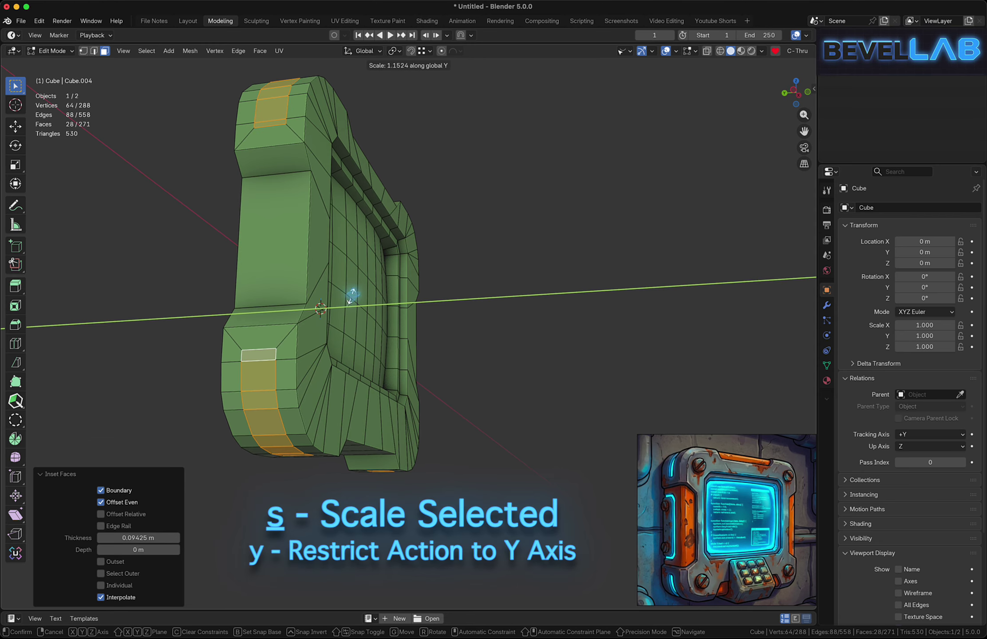
click(377, 304)
Narrow the inset corner strips to about 0.578 along Y
key(s)
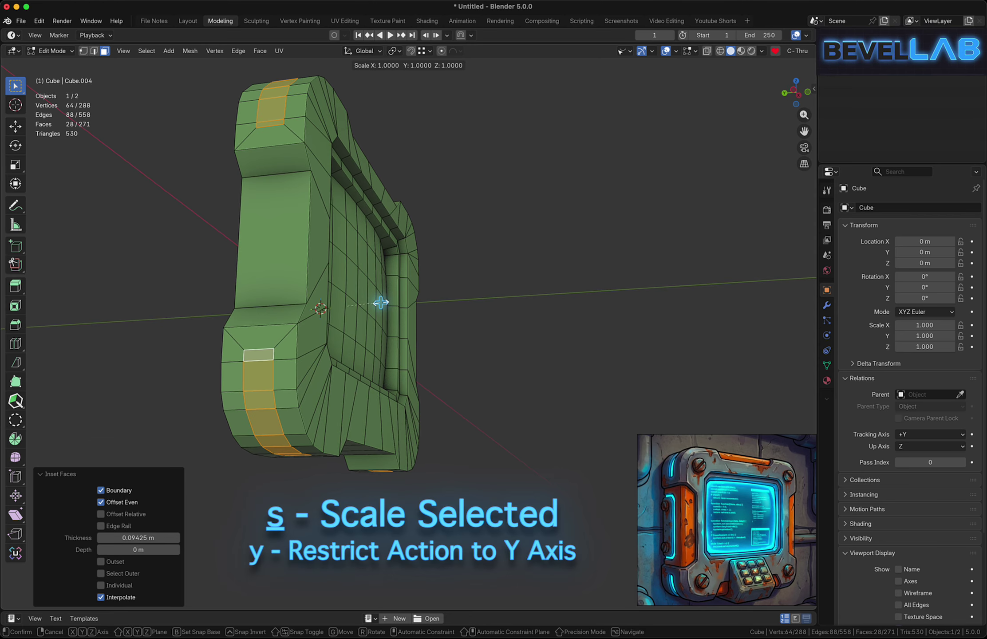
key(y)
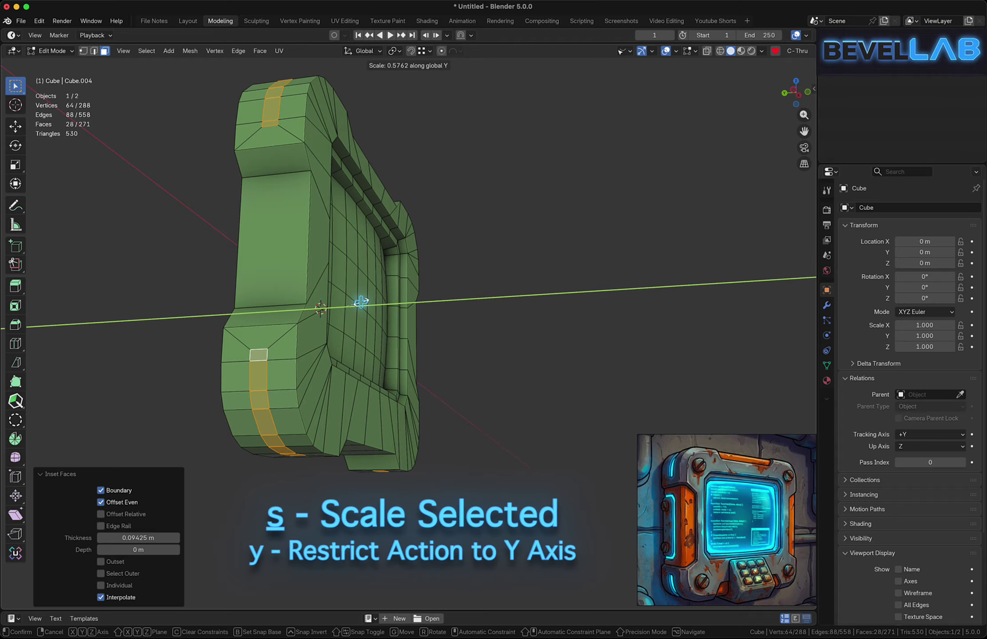
click(361, 302)
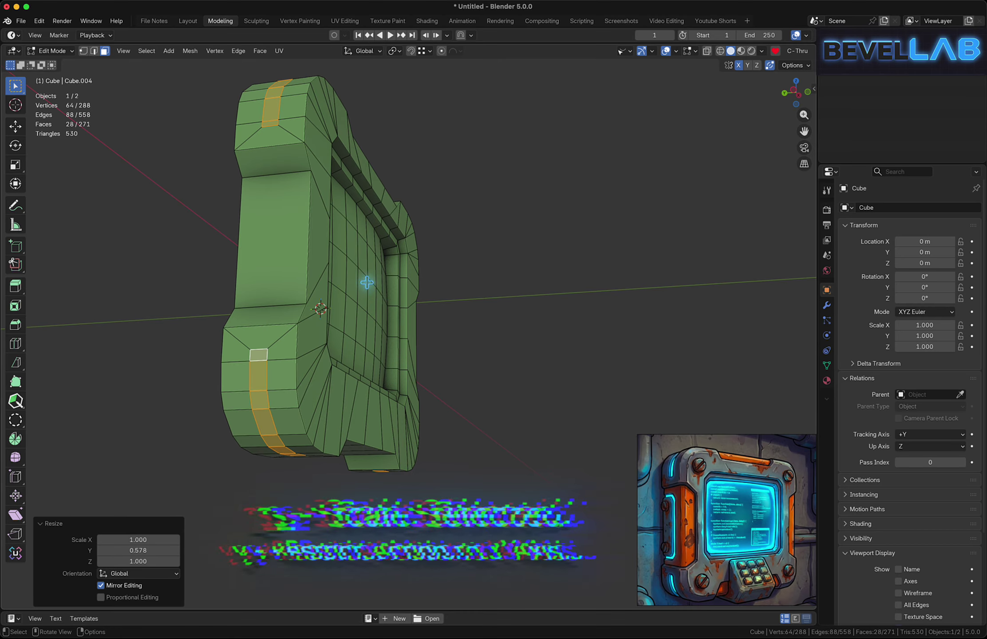
Extrude the corner strips inward along their normals with an offset of about -0.029 m to form grooves
scroll(294, 399, up, 4)
shift+middle_drag(313, 427, 377, 269)
middle_drag(377, 268, 353, 254)
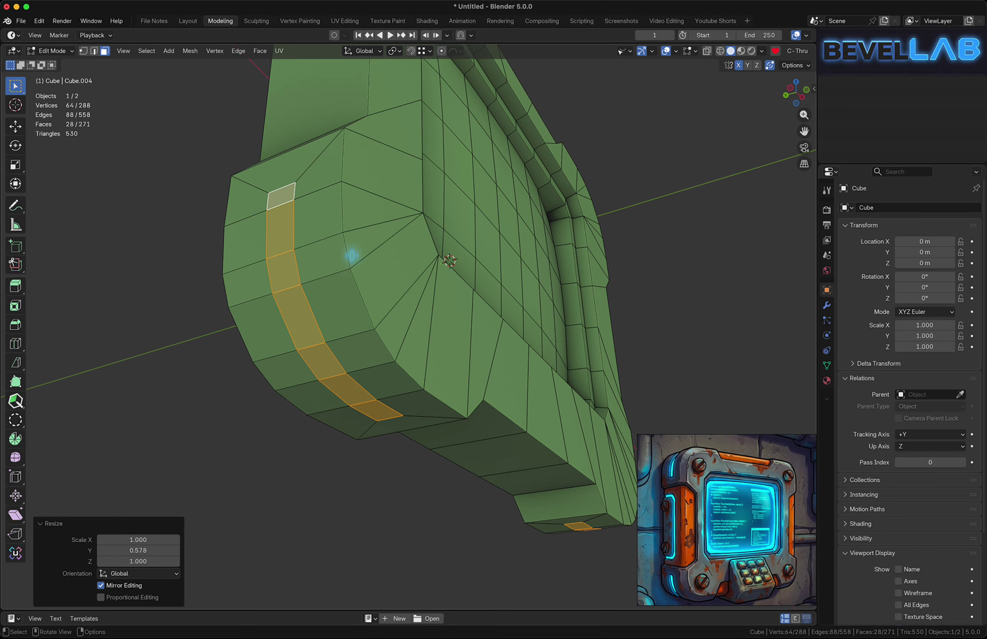
key(alt+e)
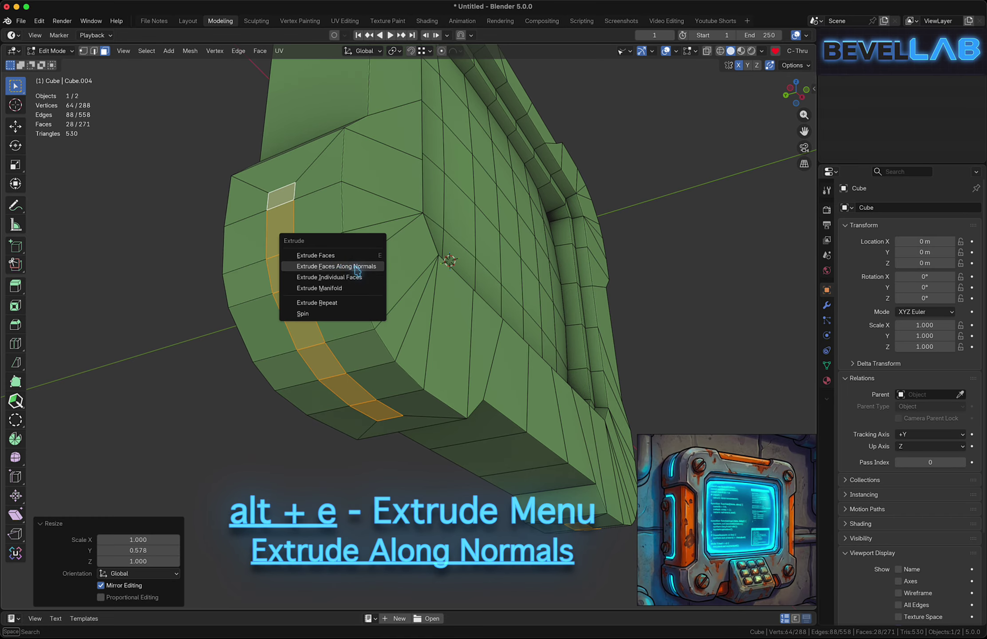
click(337, 267)
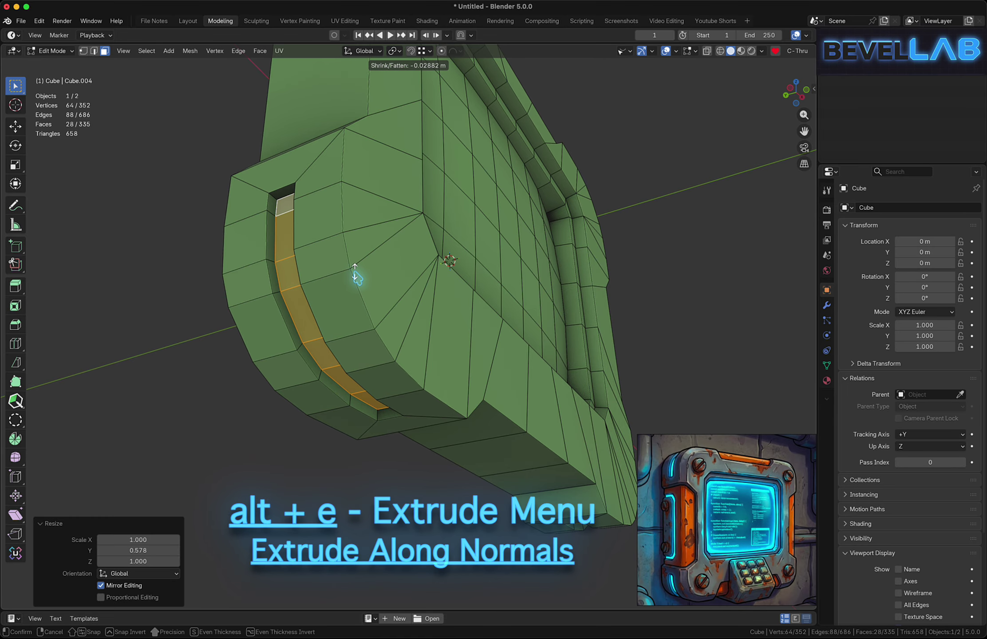
click(356, 276)
Select the faces of the recesses on all four outer sides, including their slanted ends, and inset them about 0.048 m with Boundary off
middle_drag(379, 282, 344, 360)
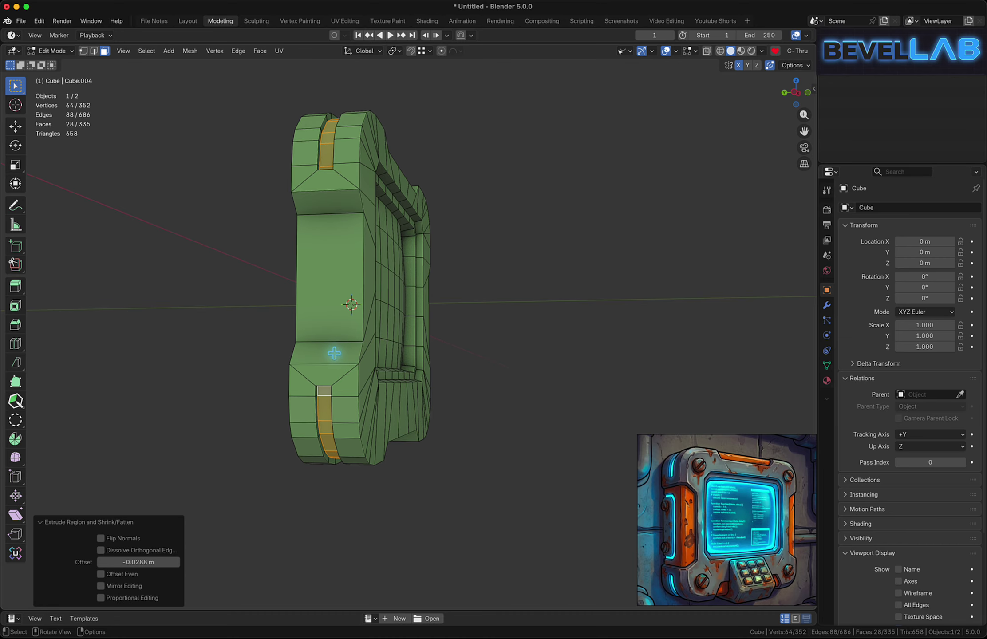
click(334, 353)
ctrl+click(327, 213)
middle_drag(399, 176, 259, 177)
click(222, 168)
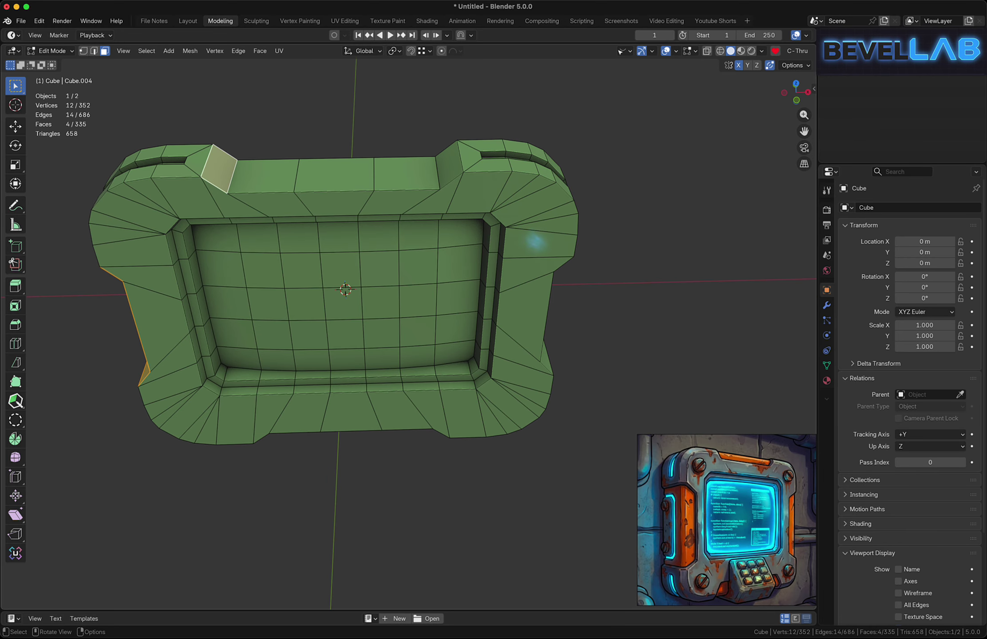
ctrl+click(447, 168)
middle_drag(551, 286, 440, 242)
shift+middle_drag(493, 275, 484, 207)
shift+click(490, 180)
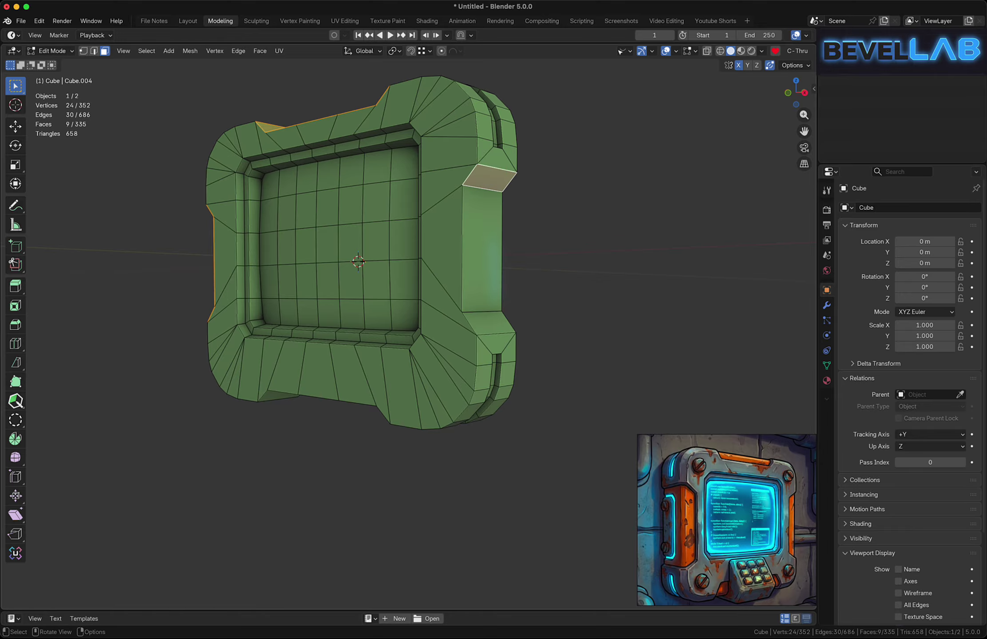
ctrl+click(489, 326)
middle_drag(399, 391, 511, 248)
shift+middle_drag(510, 249, 470, 352)
shift+click(468, 355)
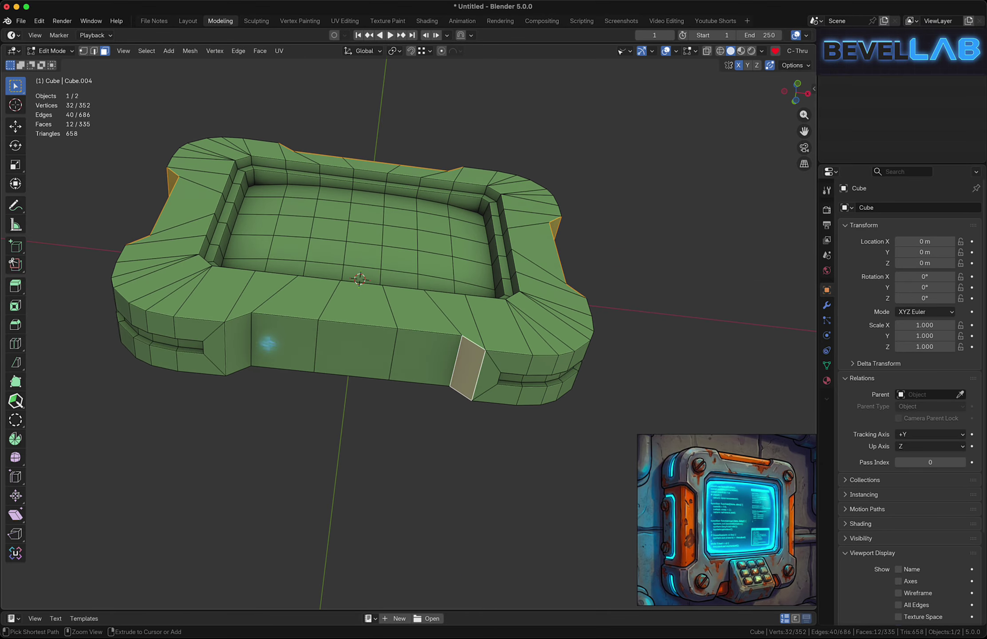
ctrl+click(260, 336)
middle_drag(259, 286, 410, 288)
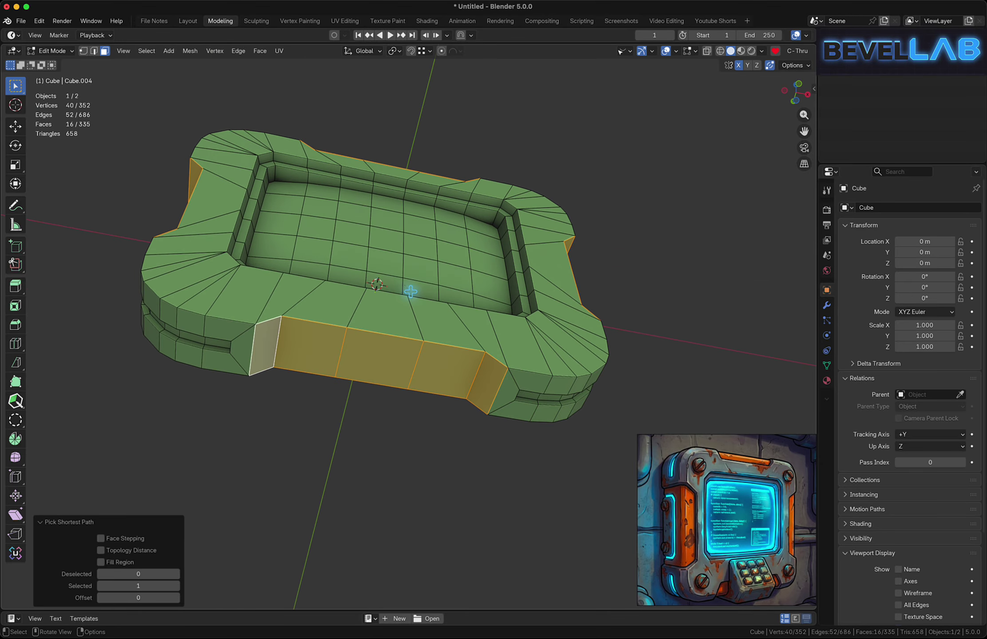
key(i)
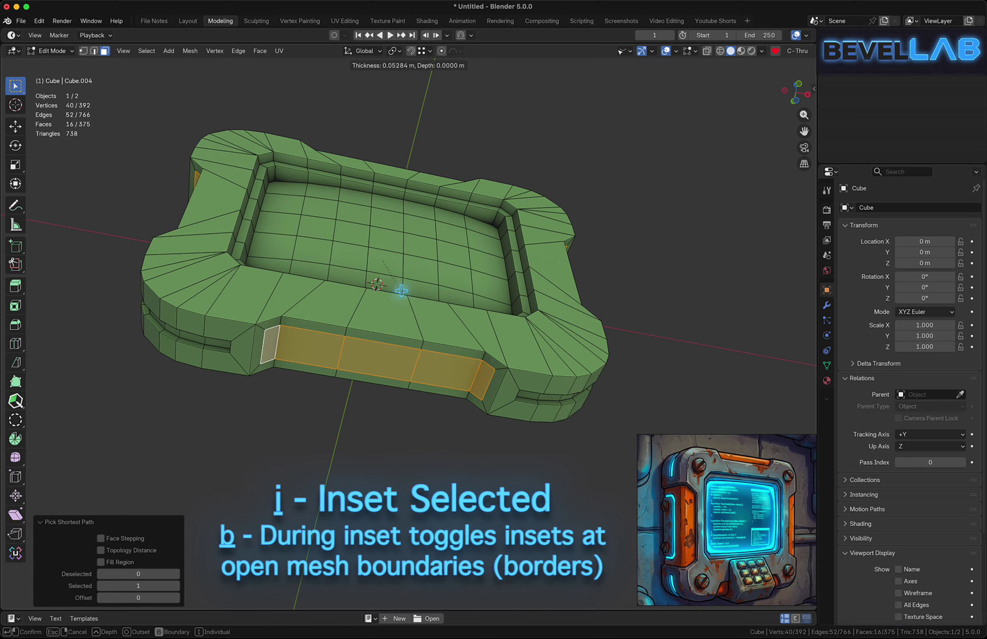
key(b)
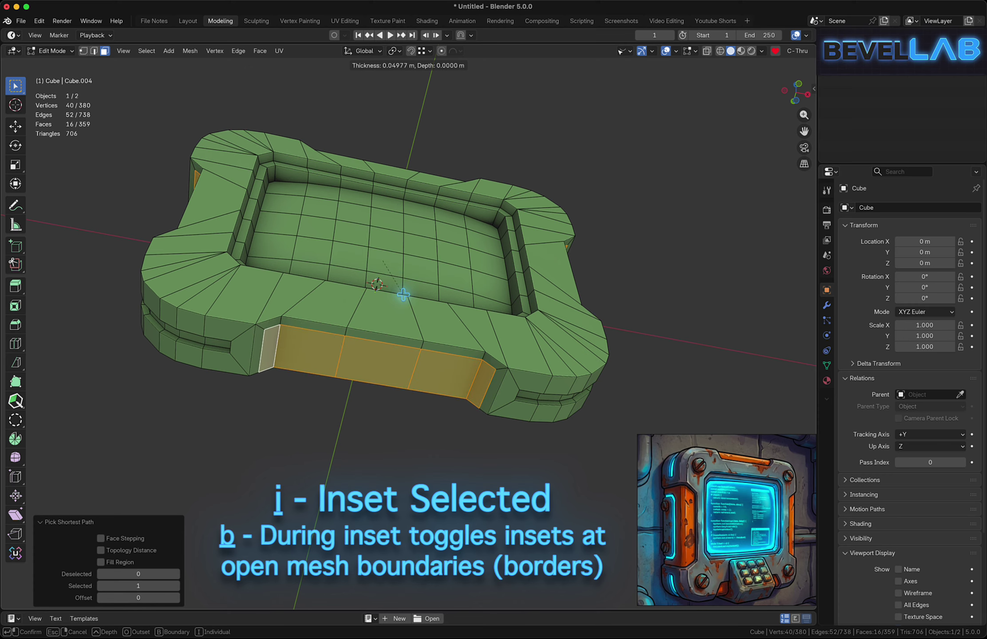
click(404, 297)
middle_drag(257, 275, 306, 288)
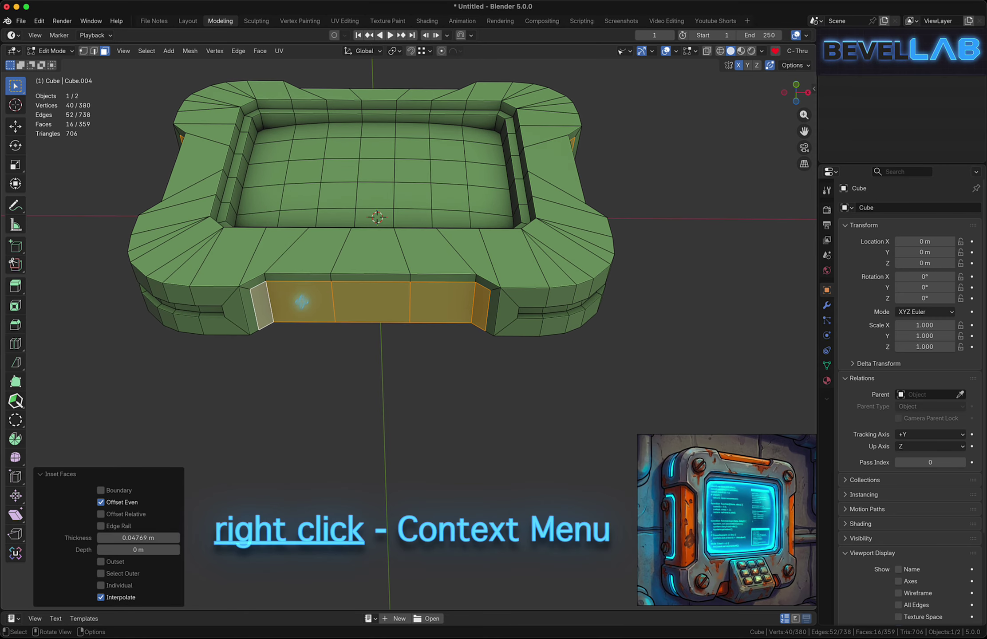
Dissolve the selected inset faces so each of the four side recesses has one single panel face
right_click(302, 302)
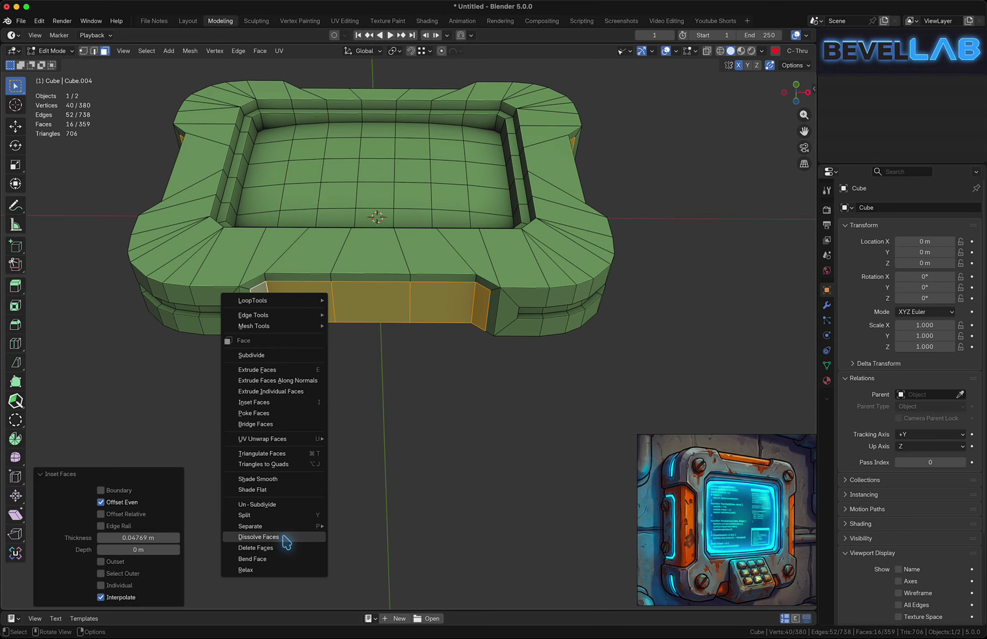
click(285, 538)
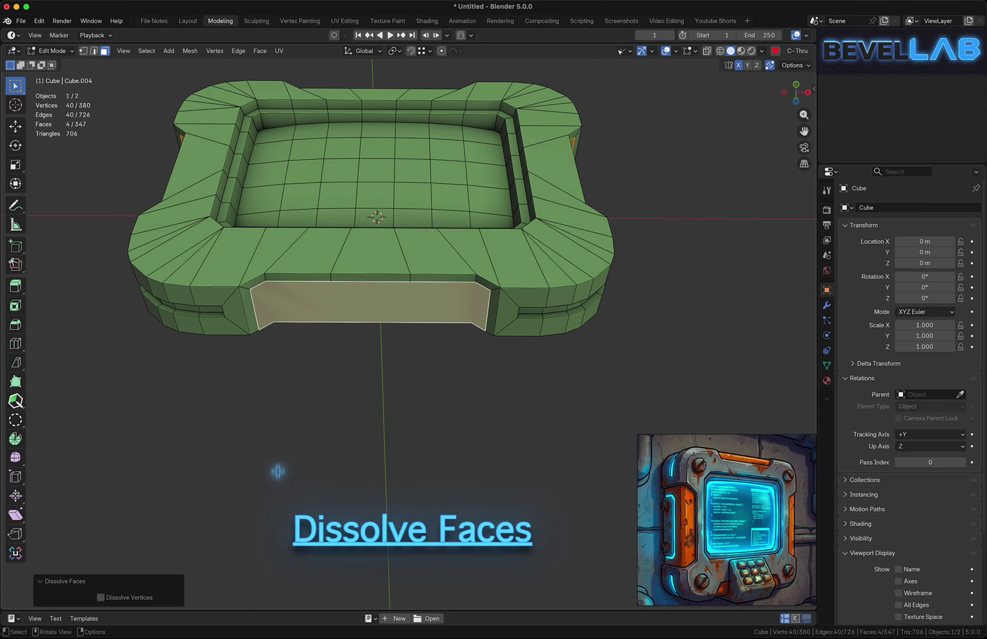
Move the back-edge vertices of the lower recess panel along Z, snapping them in line with the panel's outer end vertices
key(1)
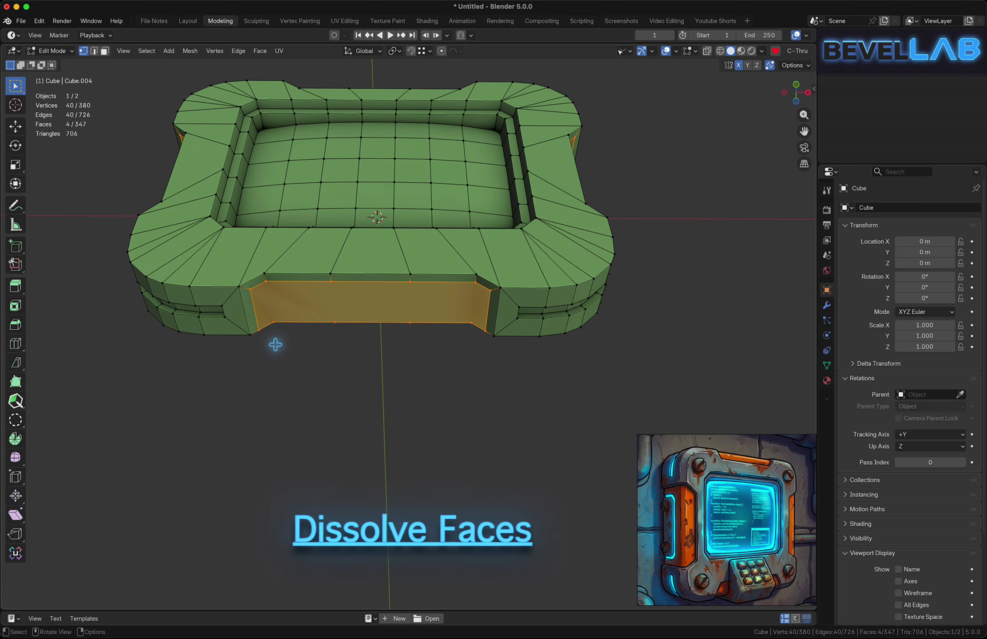
drag(270, 313, 482, 327)
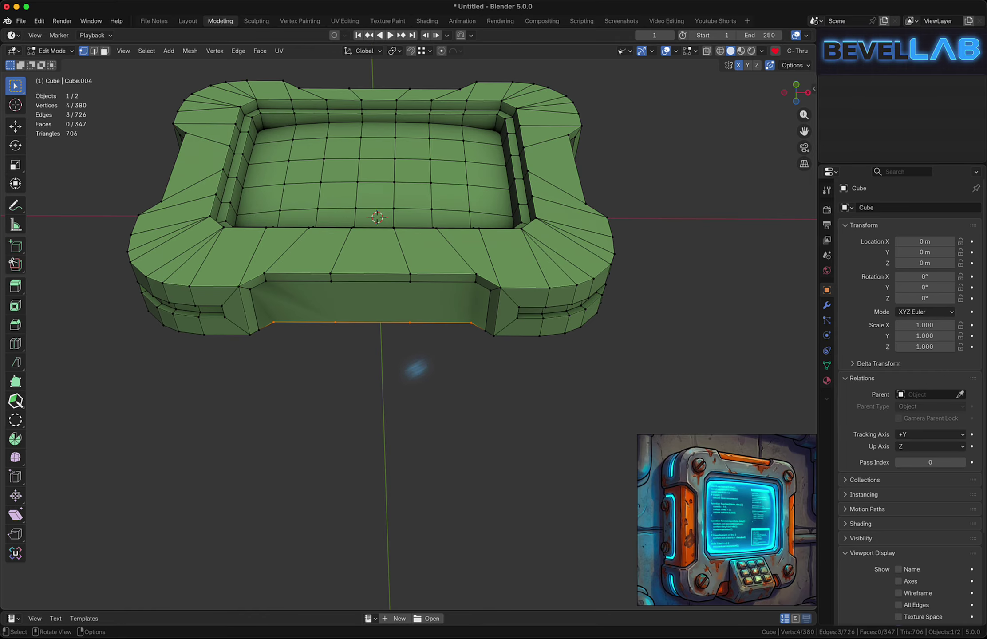
middle_drag(412, 368, 392, 344)
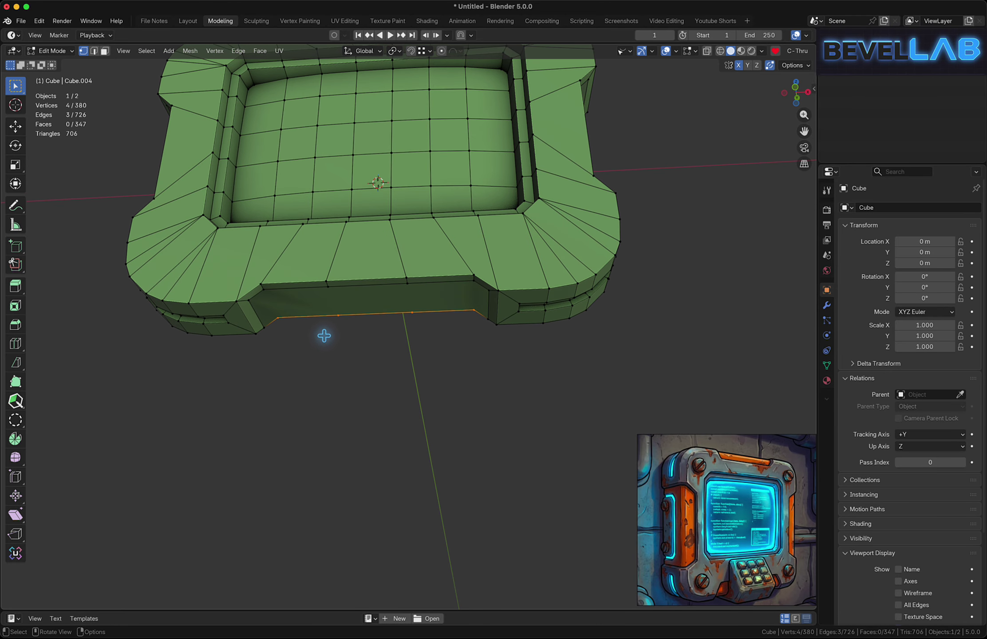
key(g)
key(z)
key(ctrl)
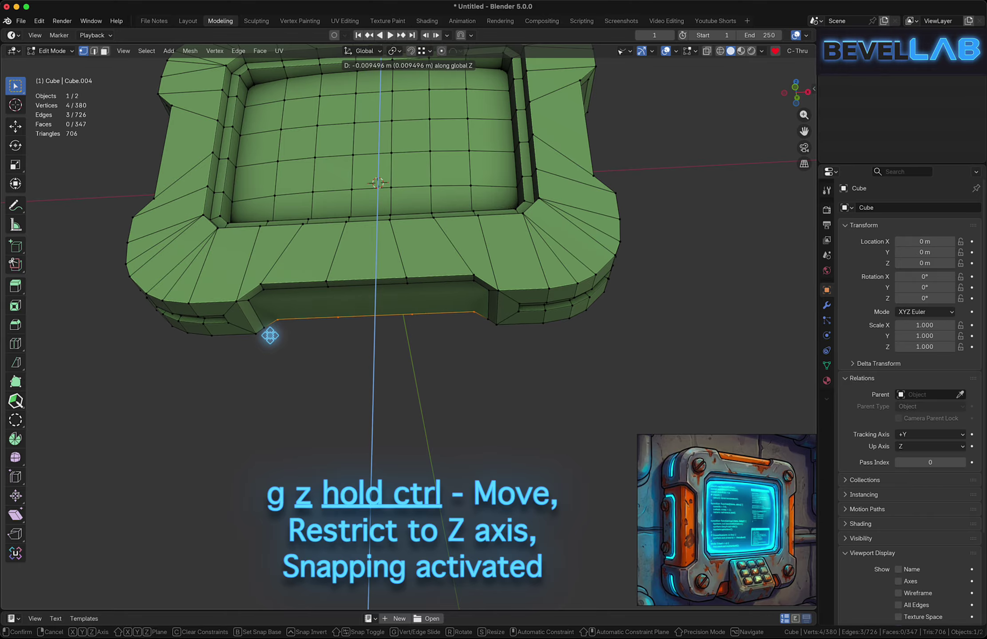
click(347, 288)
Move the back edge of the left recess panel along X, snapping it in line with the panel's outer end vertices
middle_drag(348, 287, 311, 241)
click(311, 242)
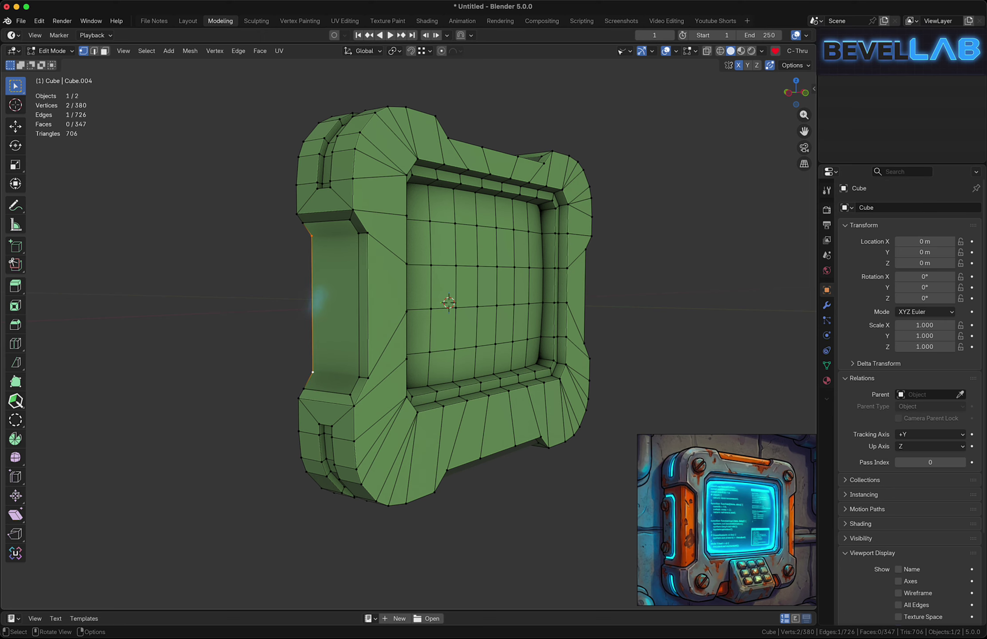
middle_drag(313, 382, 287, 261)
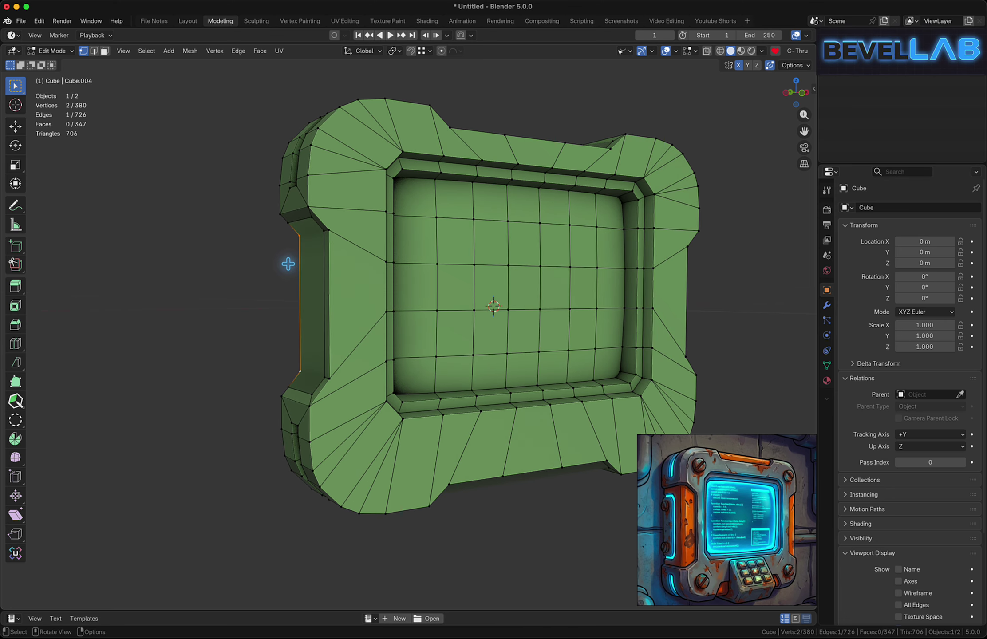
key(g)
key(x)
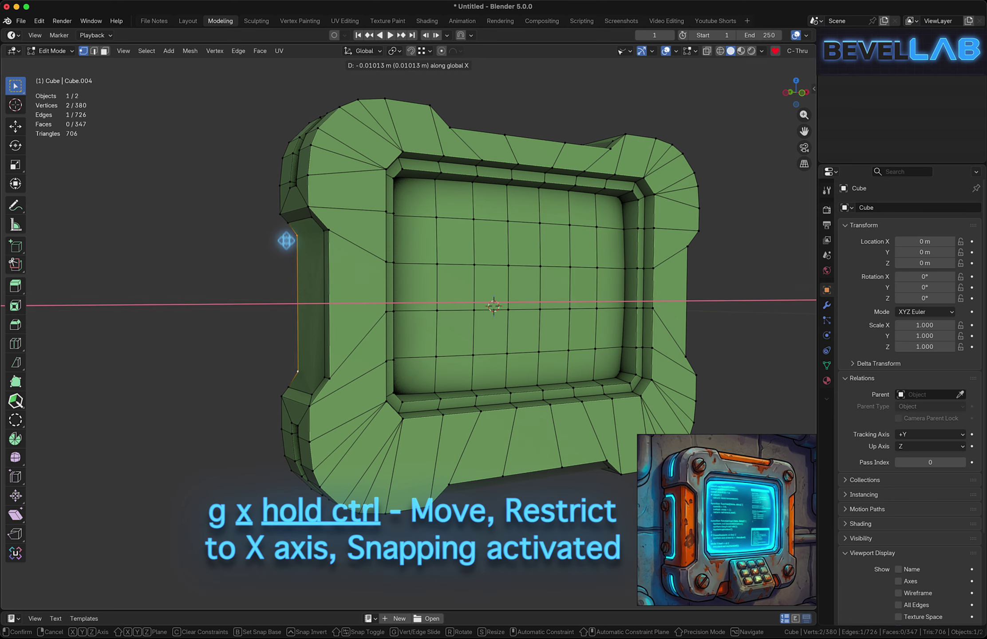
click(287, 226)
Move the four back-edge vertices of the upper recess panel along Z, snapping them level with the panel's outer end vertices
middle_drag(344, 196, 348, 267)
ctrl+click(565, 238)
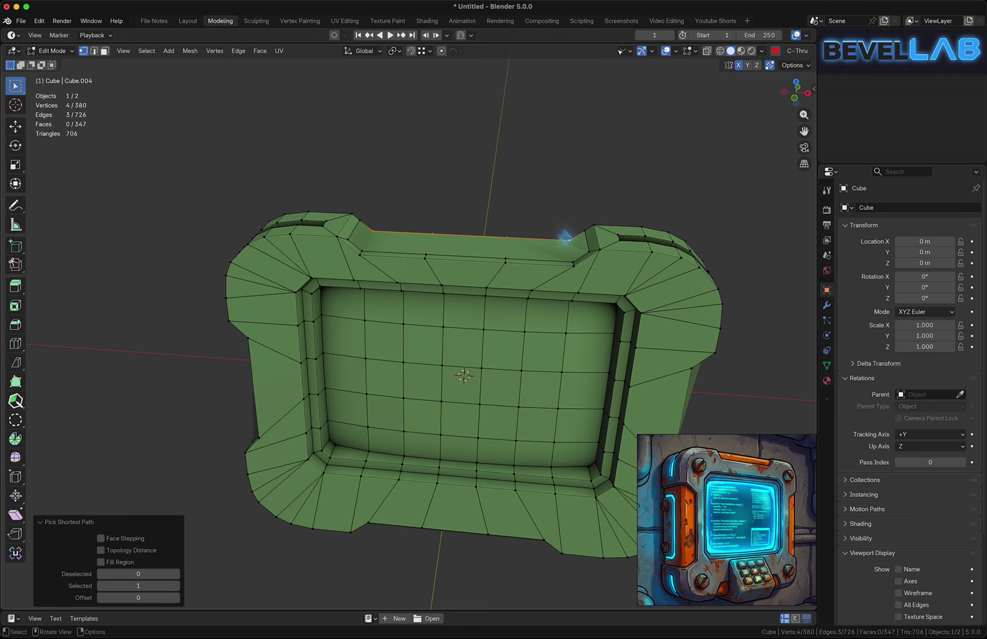
key(g)
key(z)
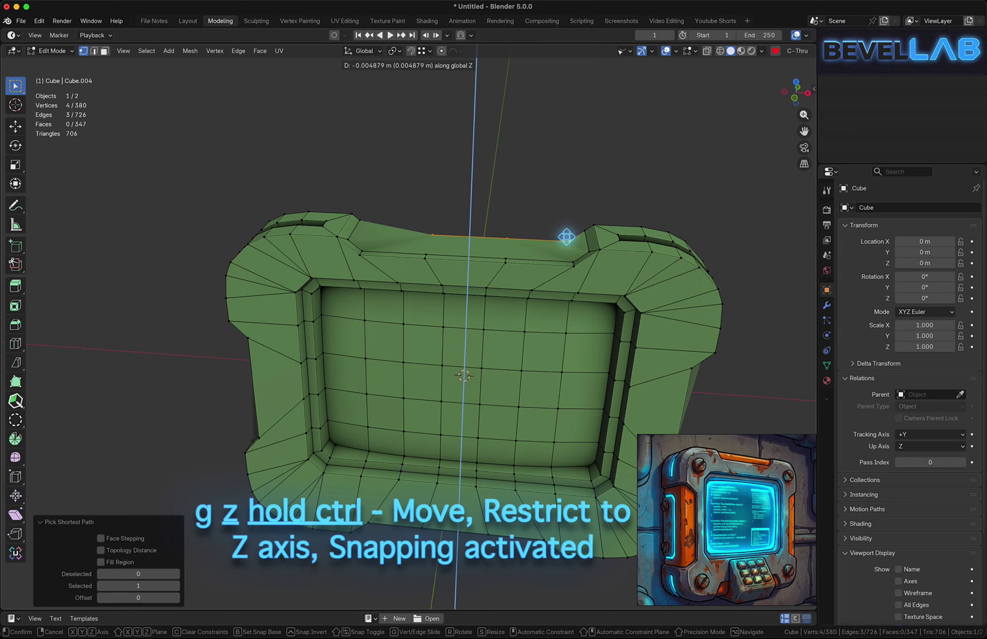
click(572, 229)
Connect the front end corners lengthwise across the upper recess panel, and join its front and back vertices with cross edges
middle_drag(615, 262, 643, 298)
middle_drag(481, 181, 361, 203)
click(308, 180)
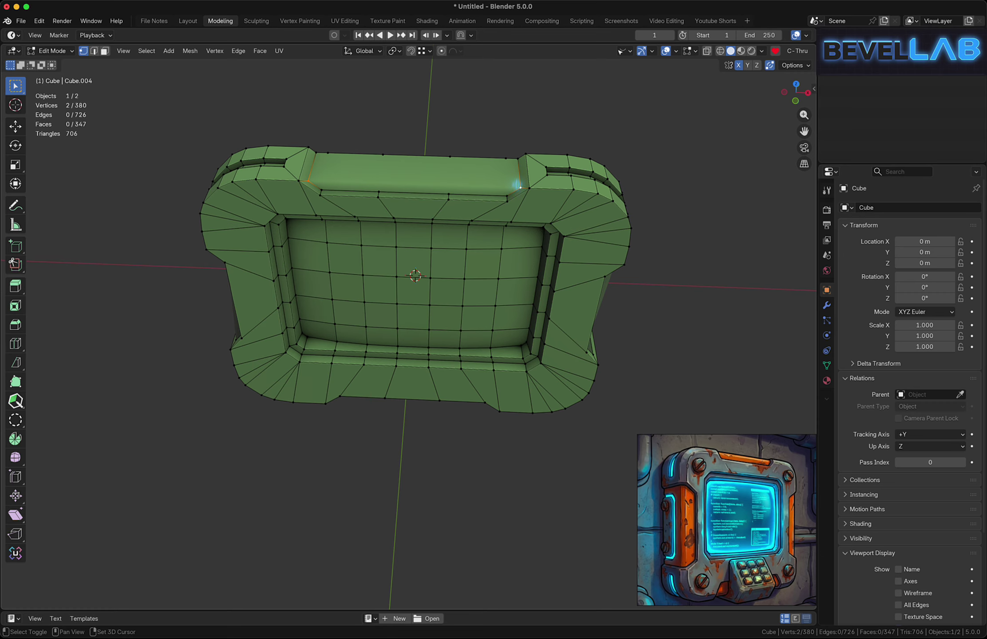
middle_drag(415, 198, 422, 195)
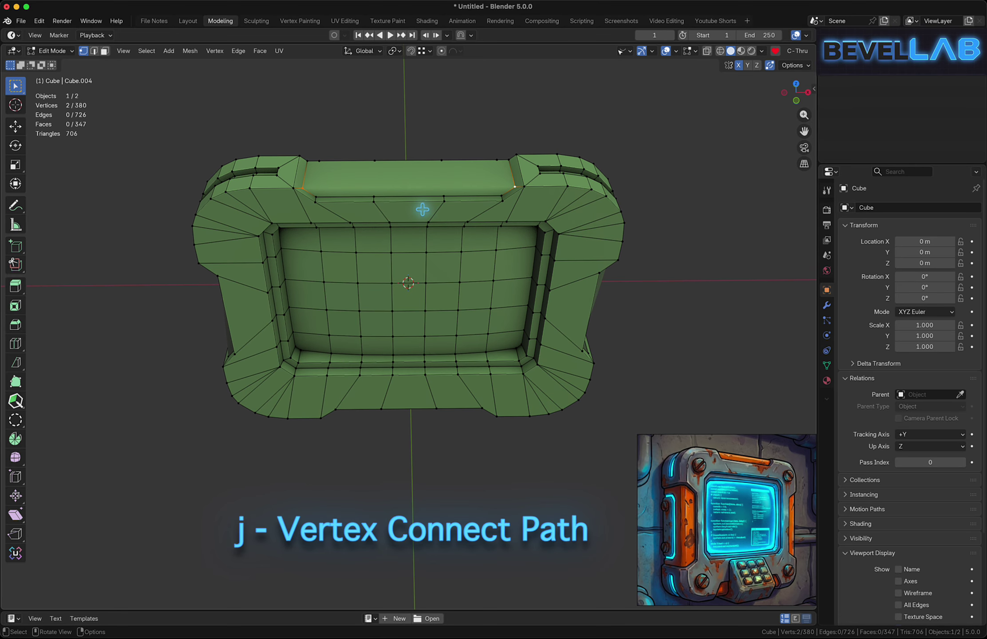
key(j)
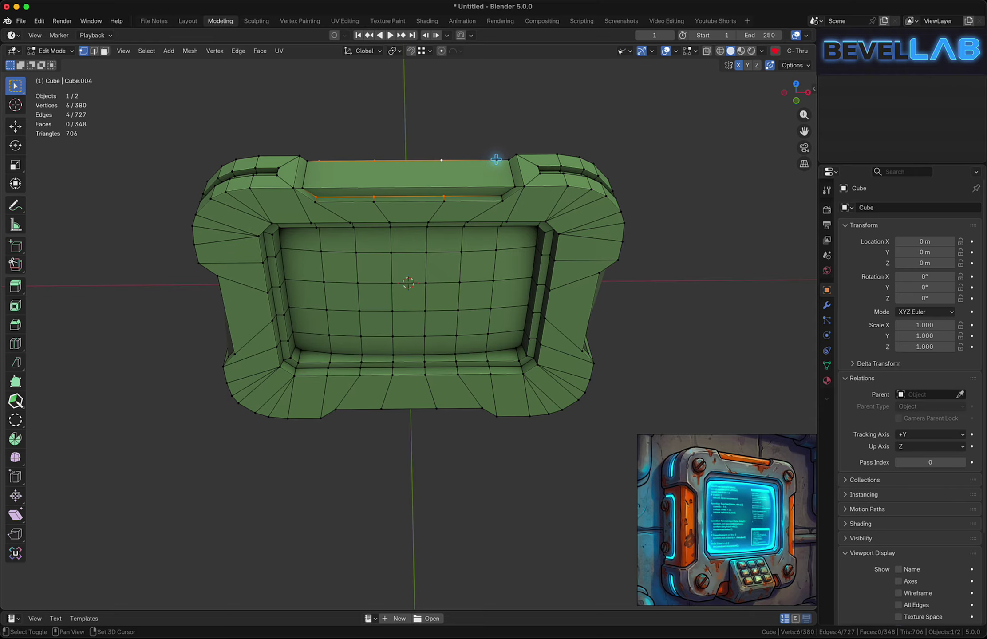
middle_drag(431, 192, 307, 230)
key(j)
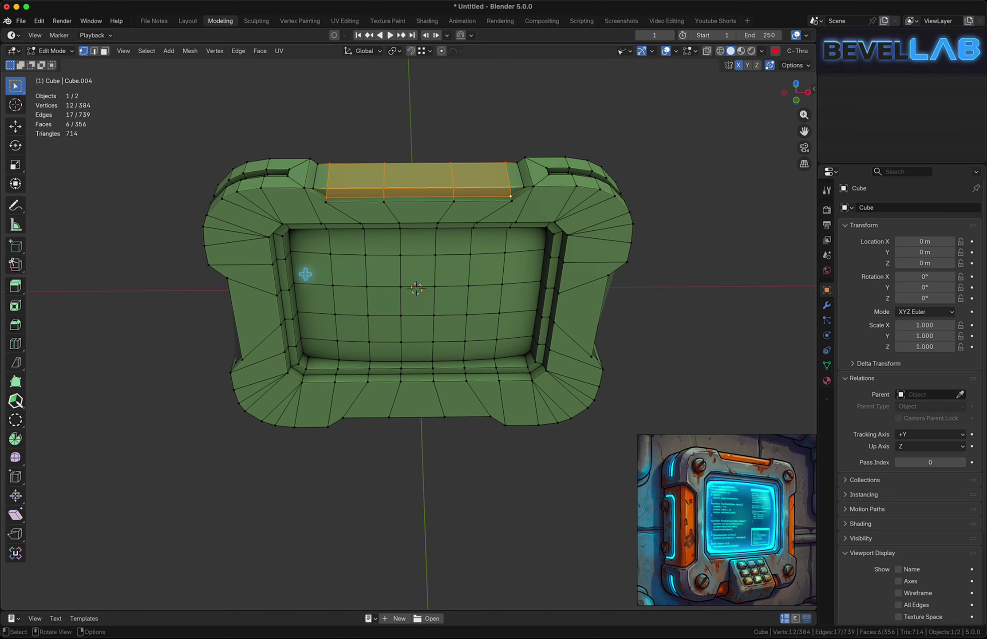
Connect the front end corner vertices lengthwise across the recess panels on the casing's left and right sides
middle_drag(274, 299, 364, 164)
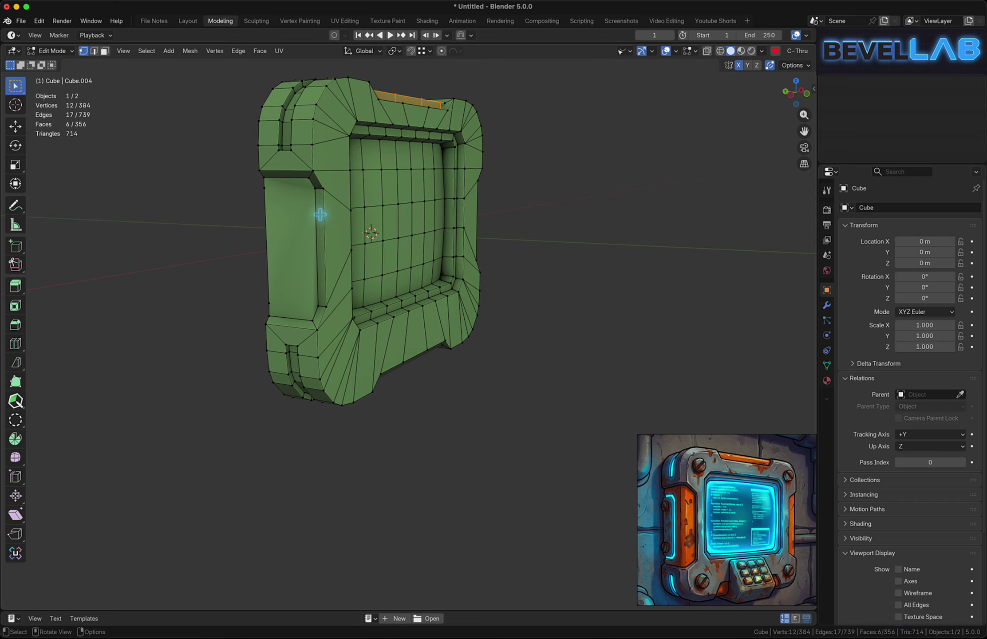
click(310, 183)
shift+click(313, 321)
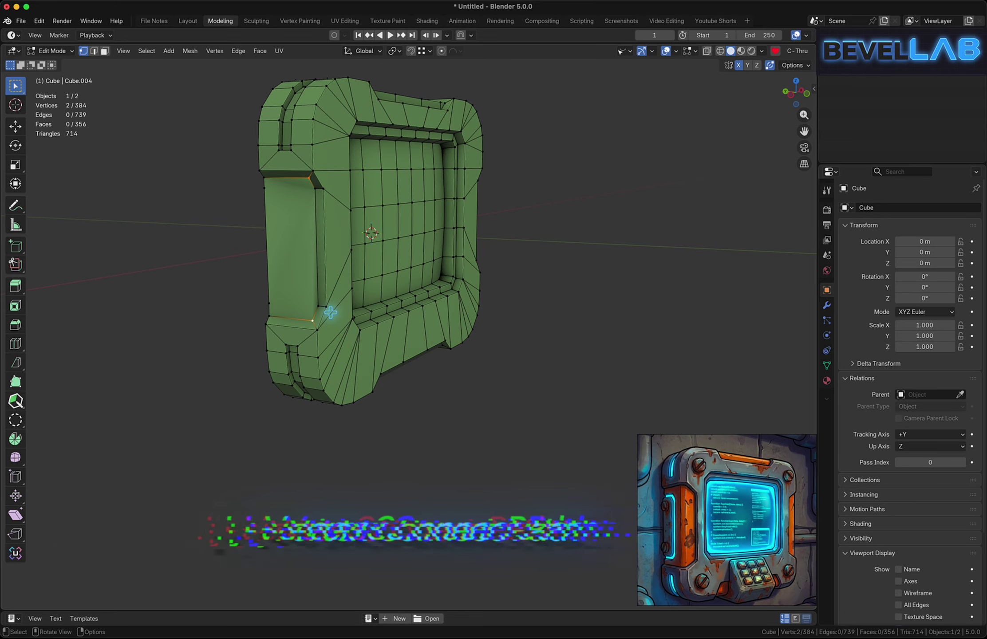
key(j)
middle_drag(470, 204, 197, 186)
shift+click(543, 285)
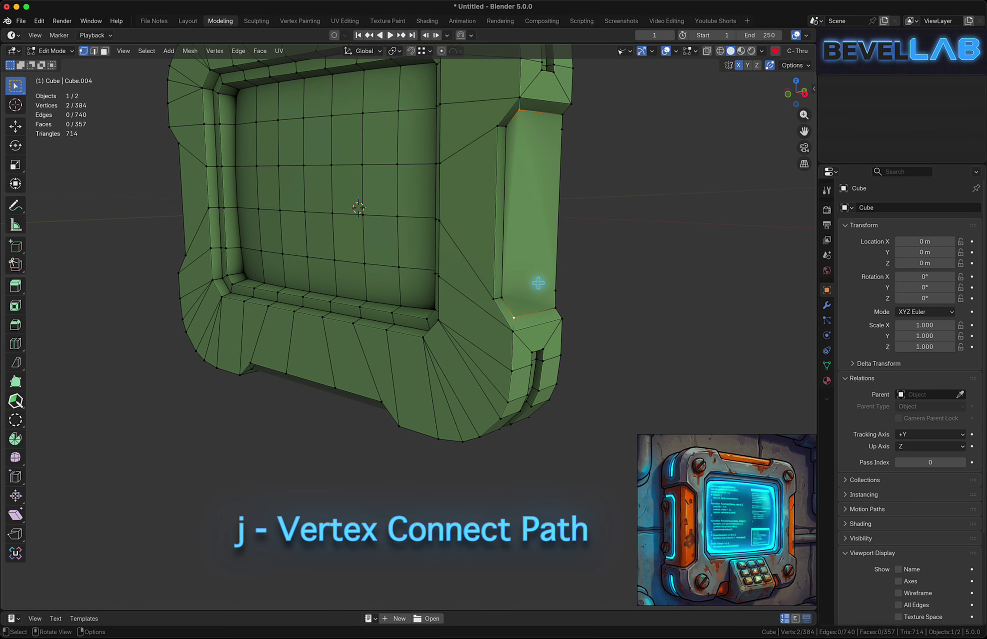
key(j)
Connect the front end corners lengthwise across the lower recess panel, and join its four front and back vertex pairs with cross edges
middle_drag(321, 397, 405, 393)
click(424, 396)
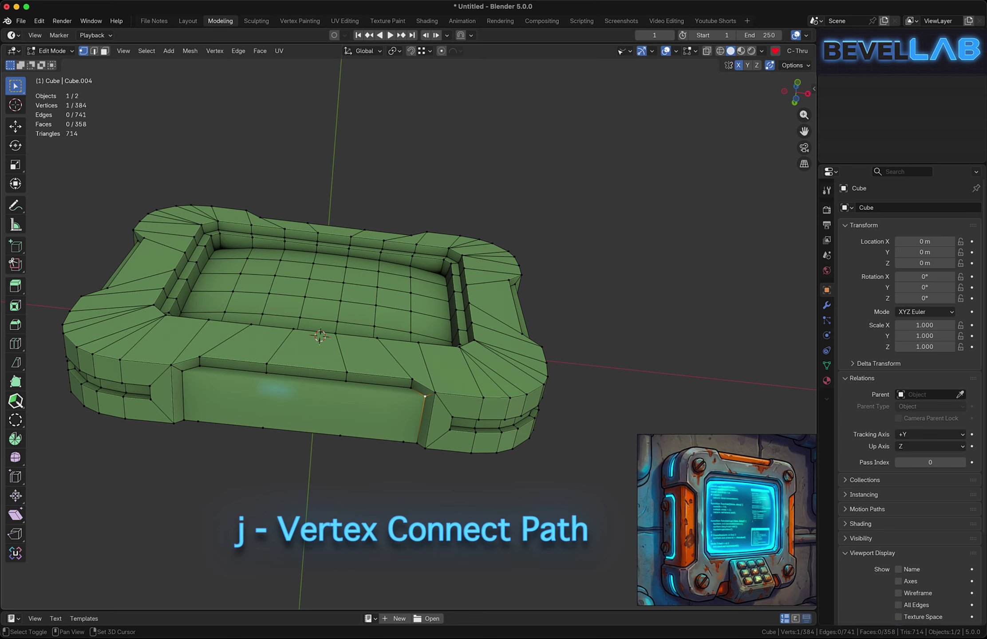
shift+click(185, 373)
key(j)
middle_drag(308, 358, 398, 294)
click(334, 302)
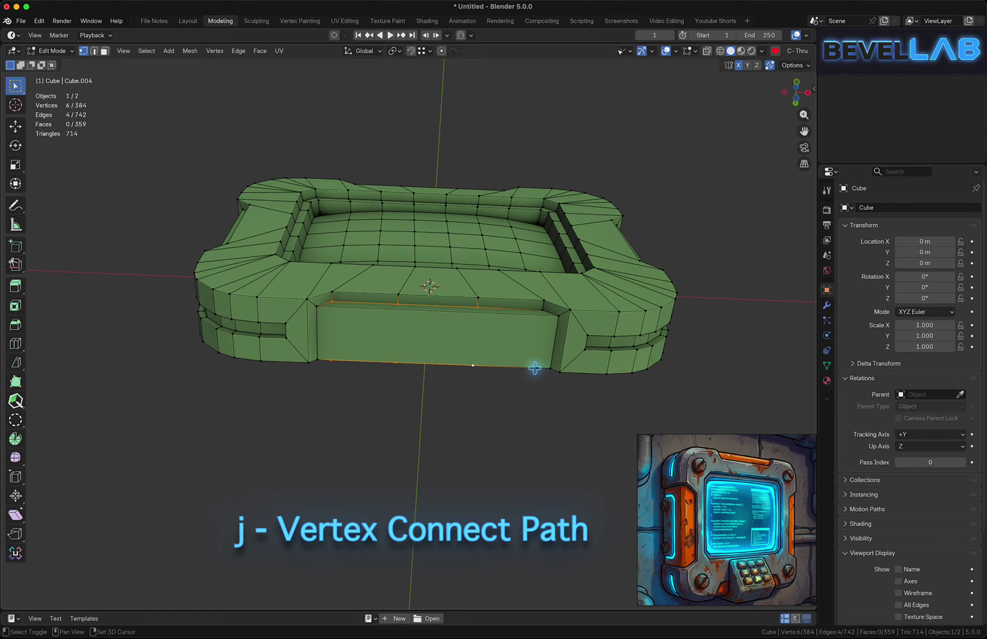
shift+click(544, 306)
key(KP_1)
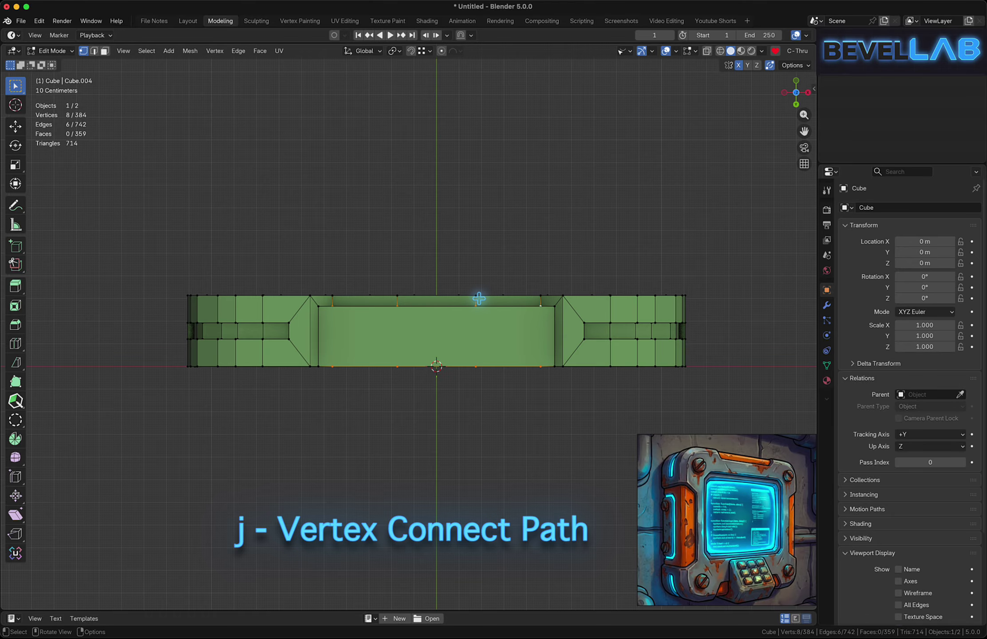
key(j)
Connect the front and back vertices at both ends of the left recess panel with cross edges
middle_drag(443, 293, 347, 314)
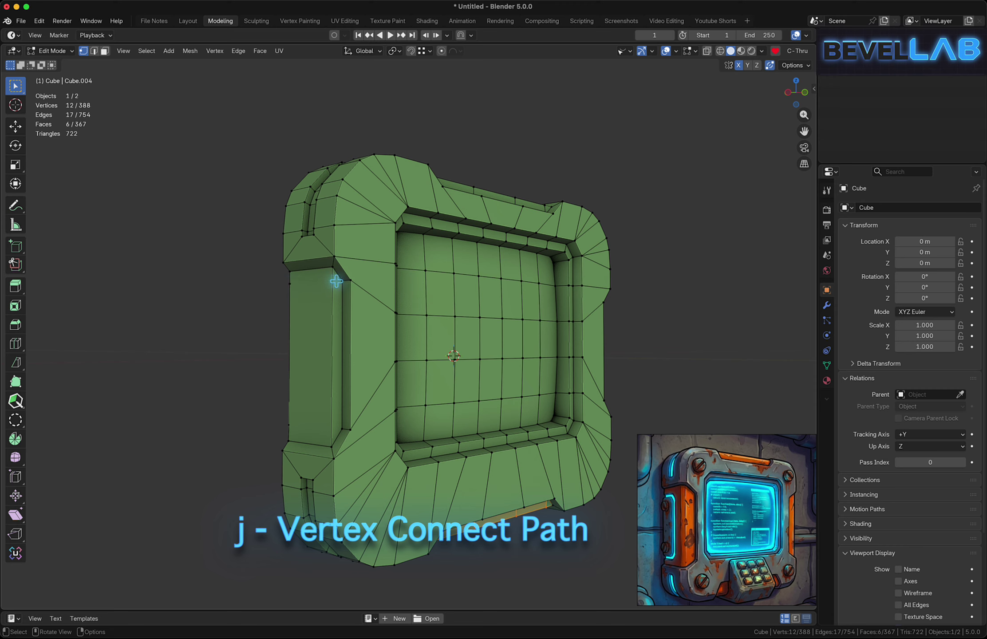
click(338, 281)
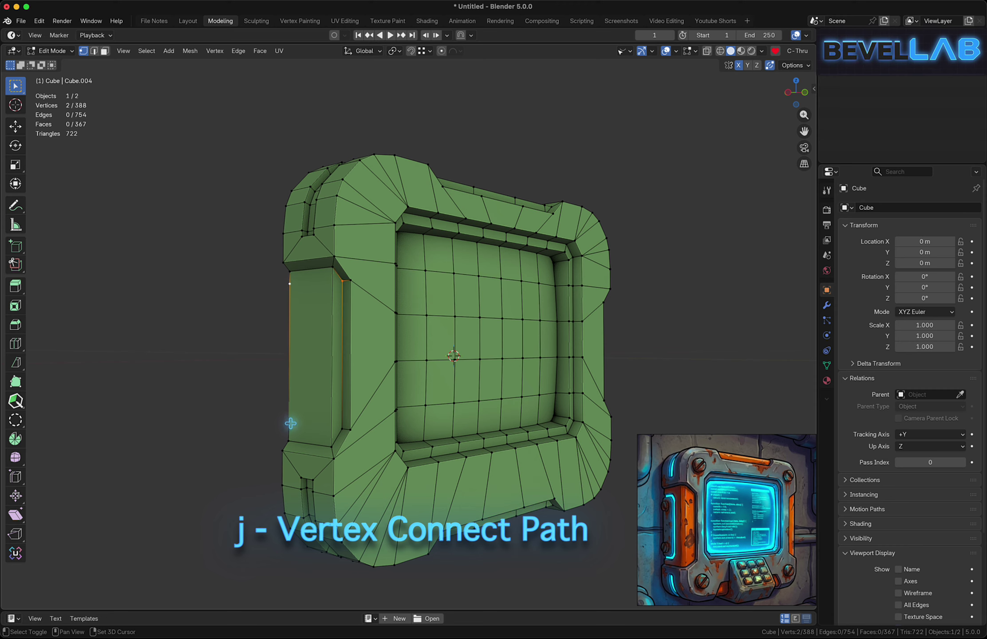
shift+click(344, 424)
middle_drag(335, 364, 280, 338)
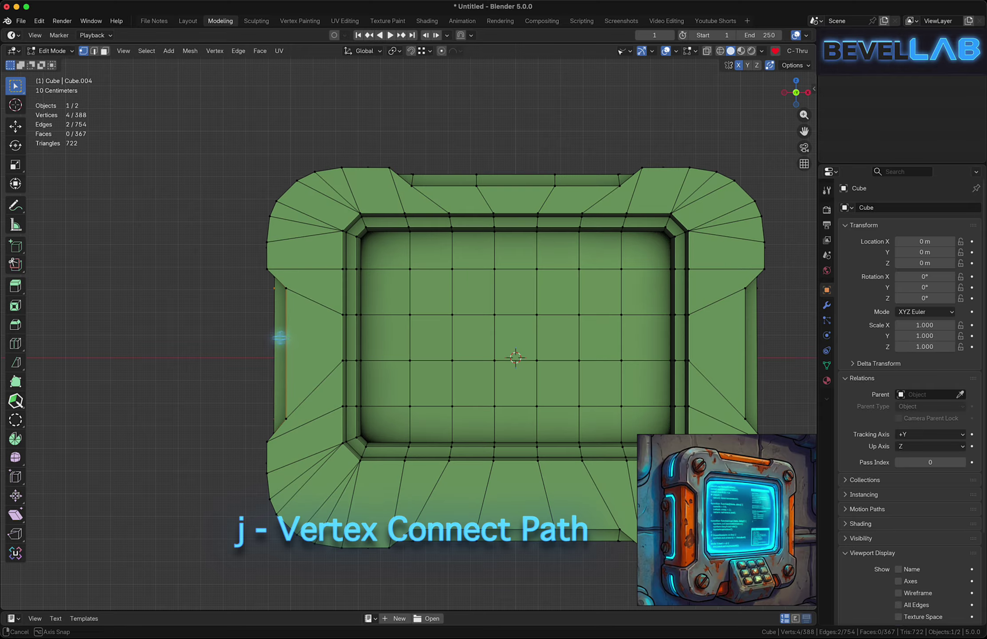
key(j)
Connect the front and back vertices at both ends of the right recess panel with cross edges
middle_drag(350, 314, 437, 263)
click(484, 242)
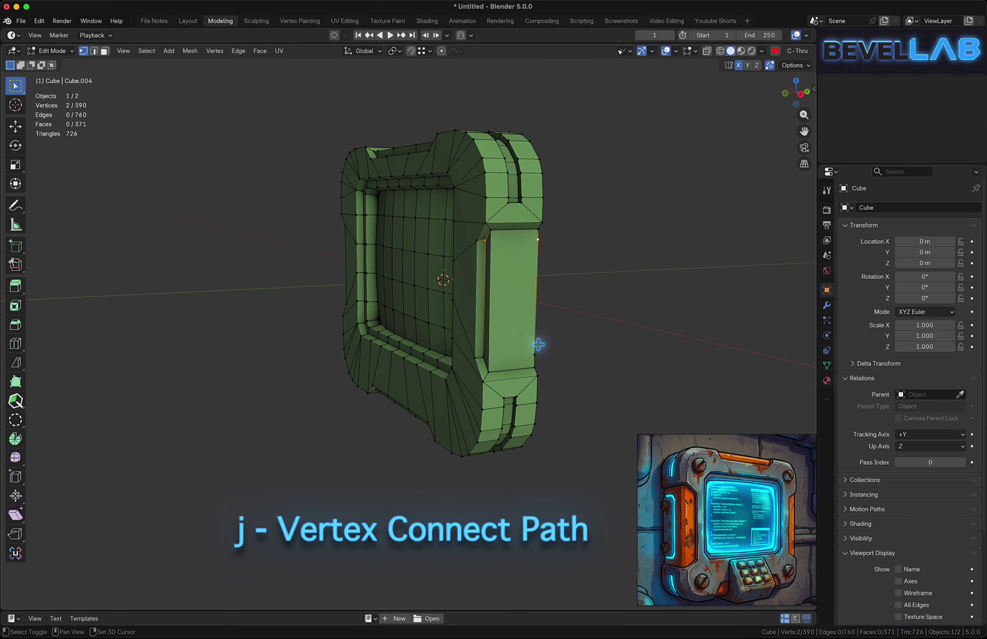
shift+click(488, 355)
middle_drag(496, 342, 501, 366)
key(j)
Select the large flat rectangular face of the left side recess panel in face mode
middle_drag(547, 307, 510, 209)
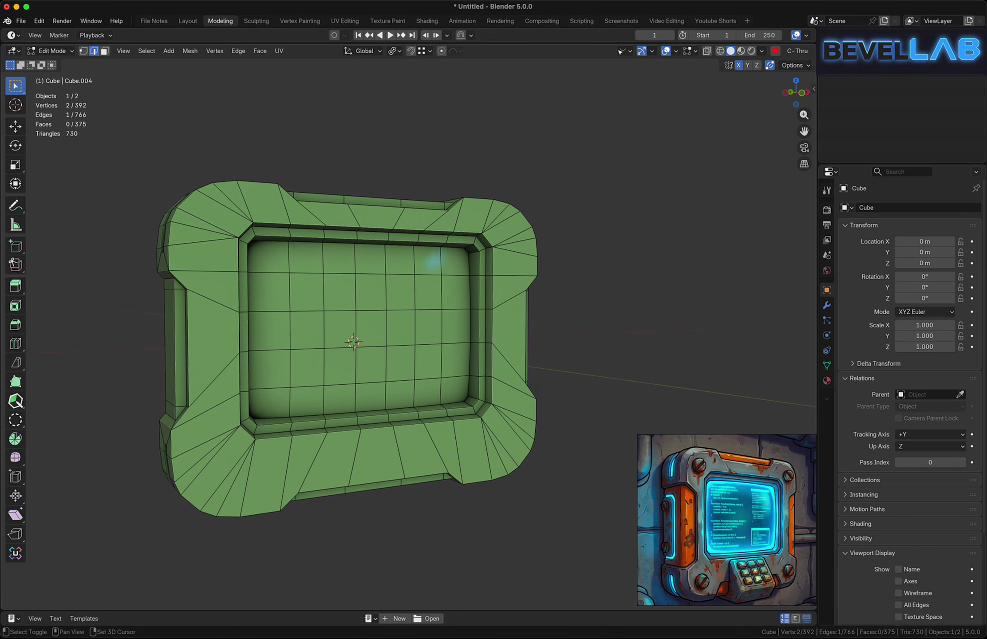
middle_drag(393, 267, 350, 279)
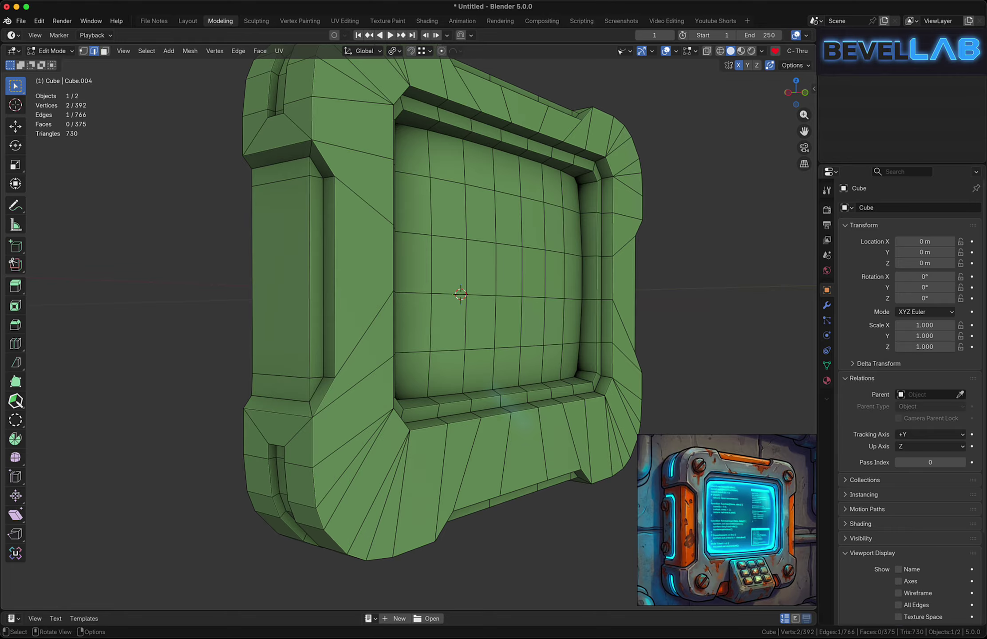
click(290, 265)
middle_drag(290, 265, 388, 280)
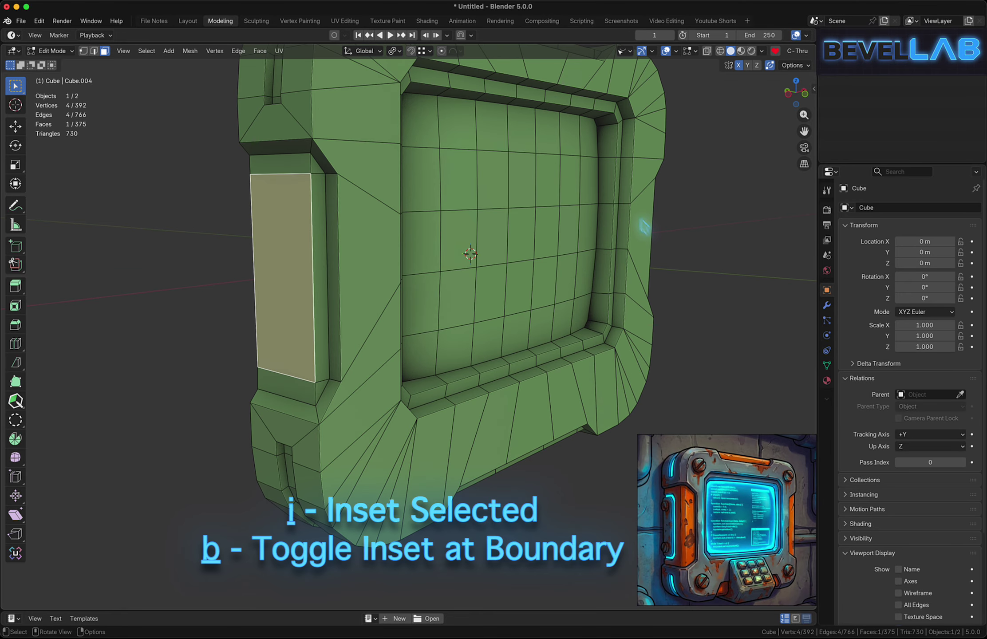
Add the matching opposite side panel face to the selection and inset both faces 0.0434 m, then 0.0365 m, with Boundary off
mouse_move(643, 226)
middle_down()
mouse_move(666, 246)
mouse_move(631, 224)
middle_up()
shift+click(624, 224)
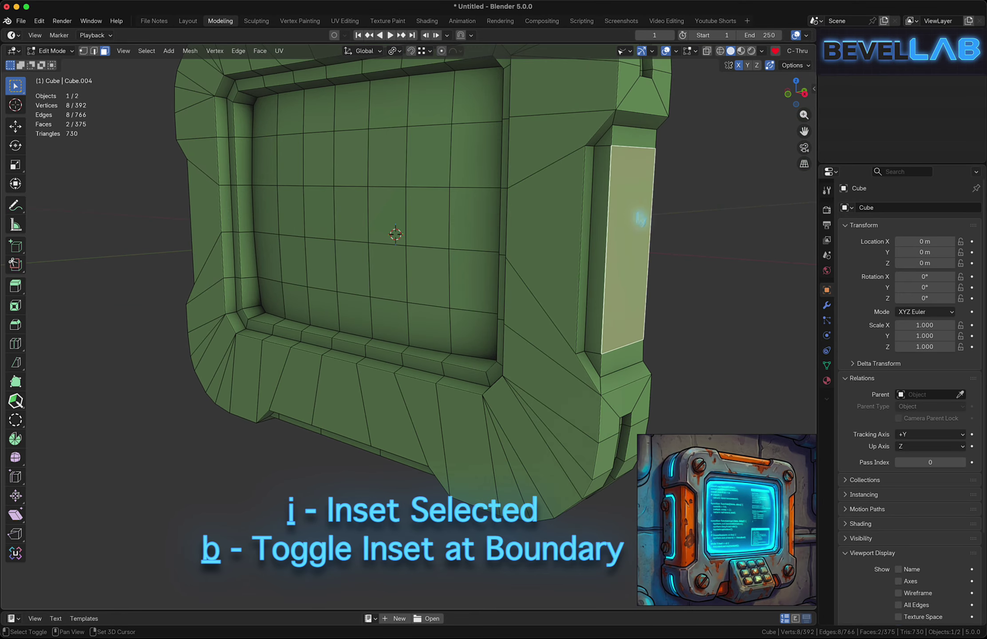
key(i)
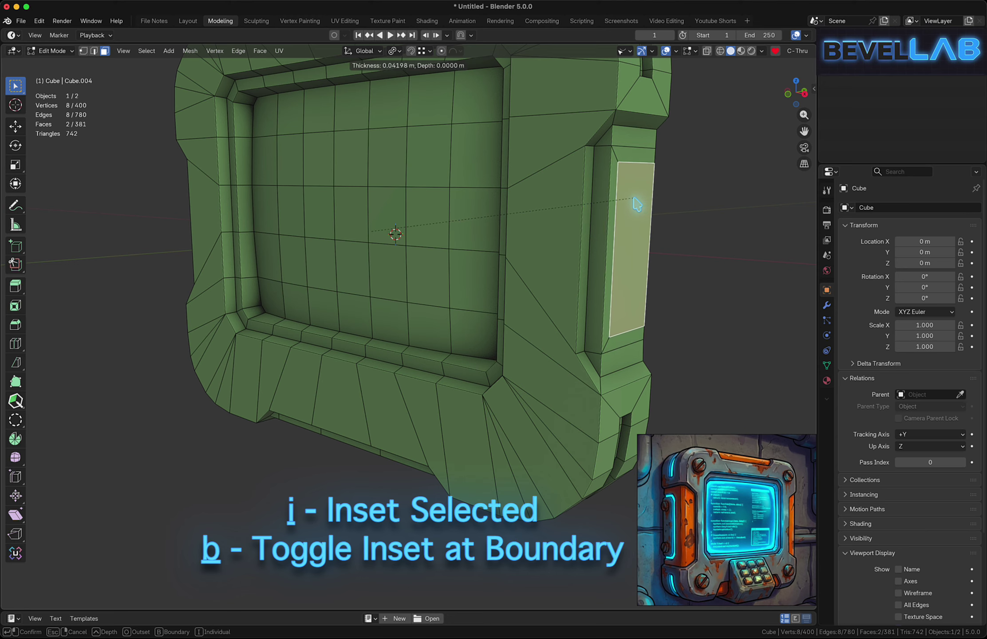
click(638, 204)
middle_drag(639, 204, 523, 204)
key(i)
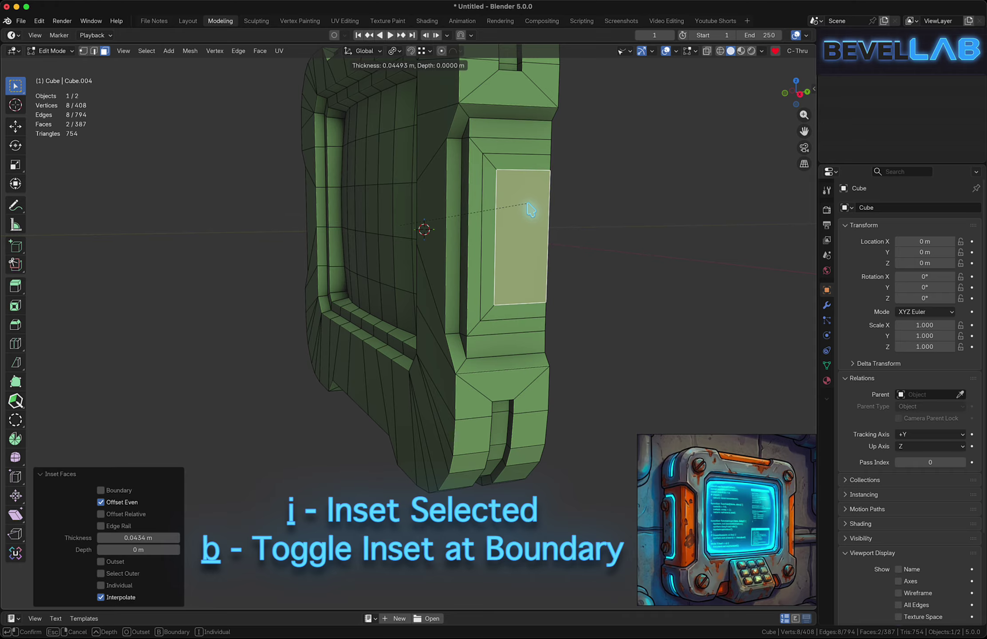
click(540, 208)
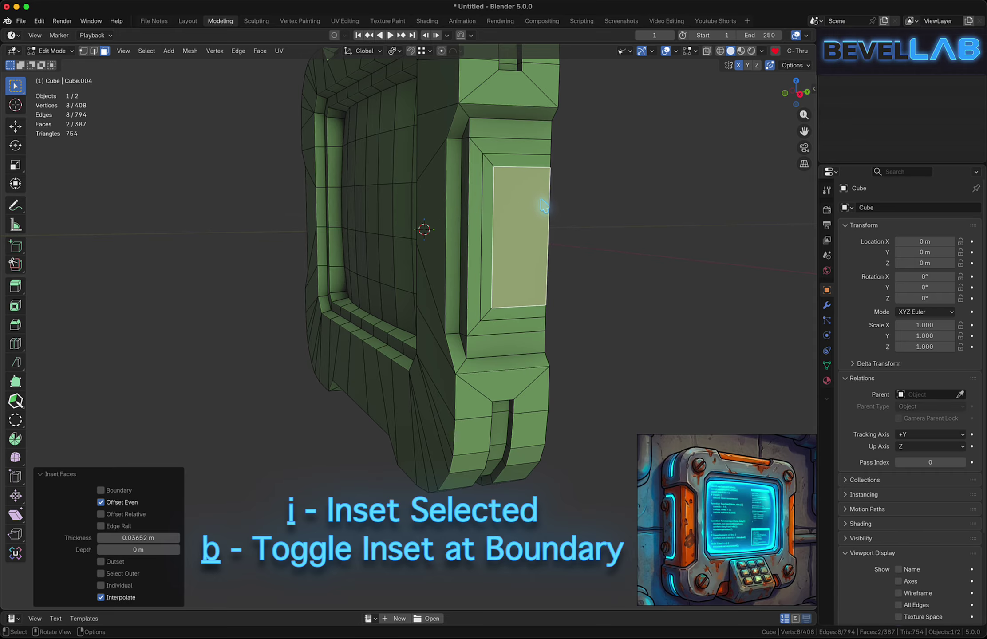
Bevel the diagonal corner edges between the two insets on both side panels, width 0.0305 m with one segment
key(2)
click(493, 168)
shift+click(491, 313)
middle_drag(327, 193, 635, 198)
shift+middle_drag(635, 197, 950, 202)
middle_drag(359, 200, 461, 203)
shift+click(560, 198)
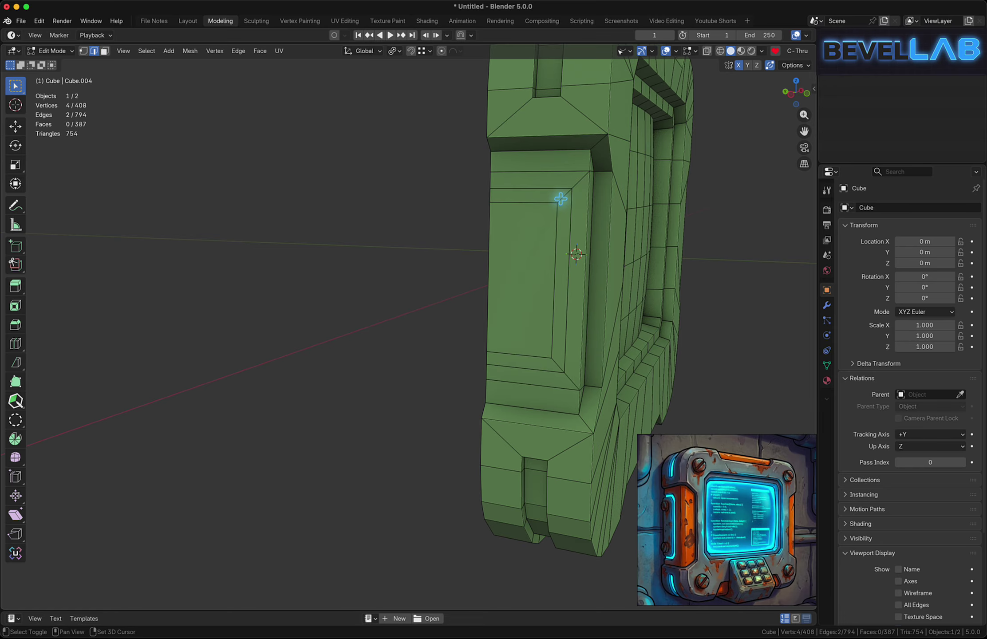
shift+click(556, 361)
middle_drag(574, 311, 587, 310)
key(ctrl+b)
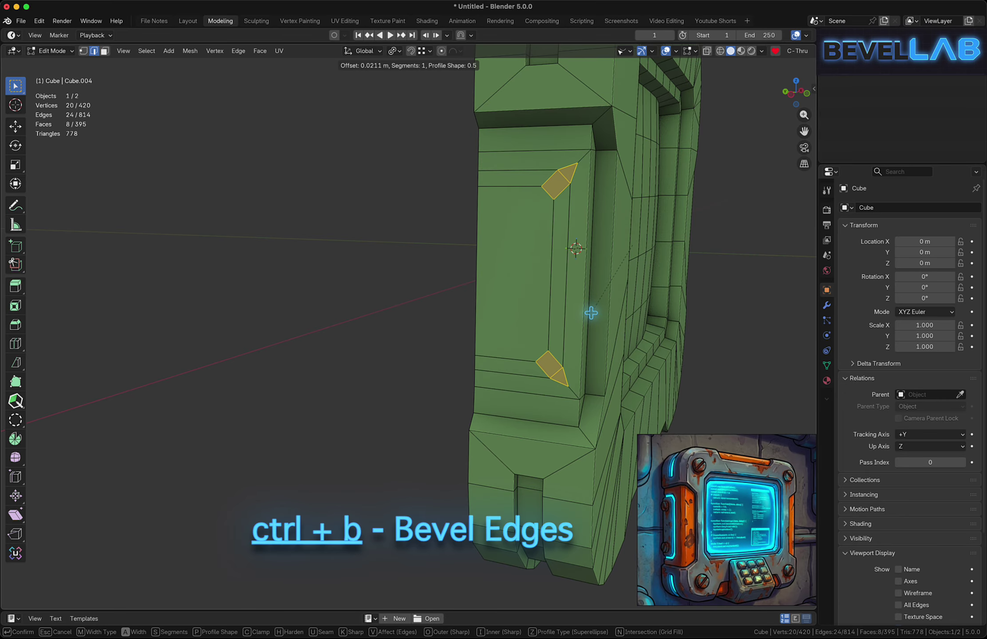
click(592, 318)
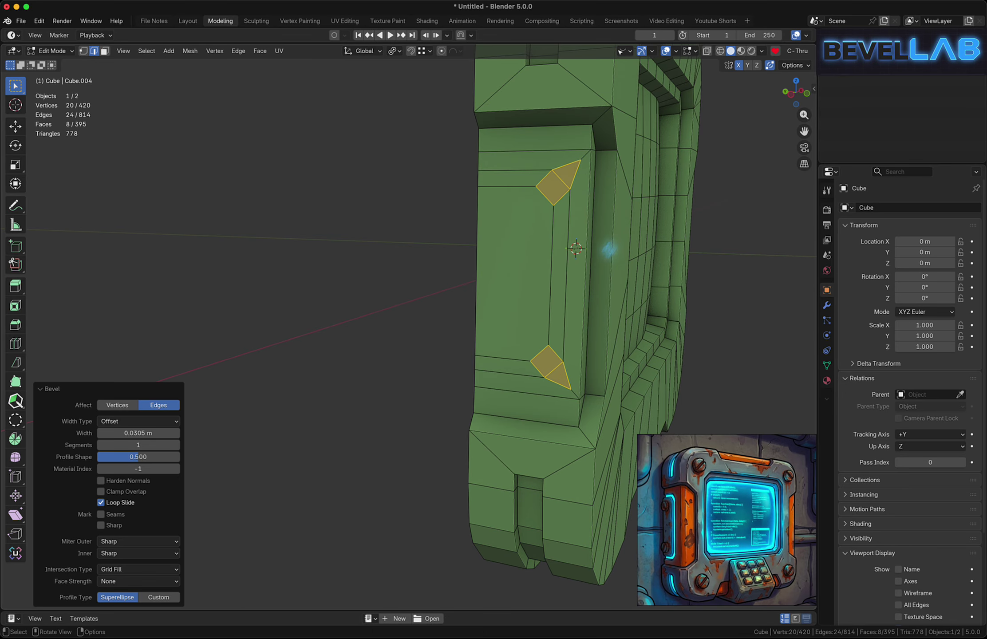
Snap and merge the stray outer bevel vertices onto the side panel's upper and lower corner vertices
middle_drag(609, 250, 573, 156)
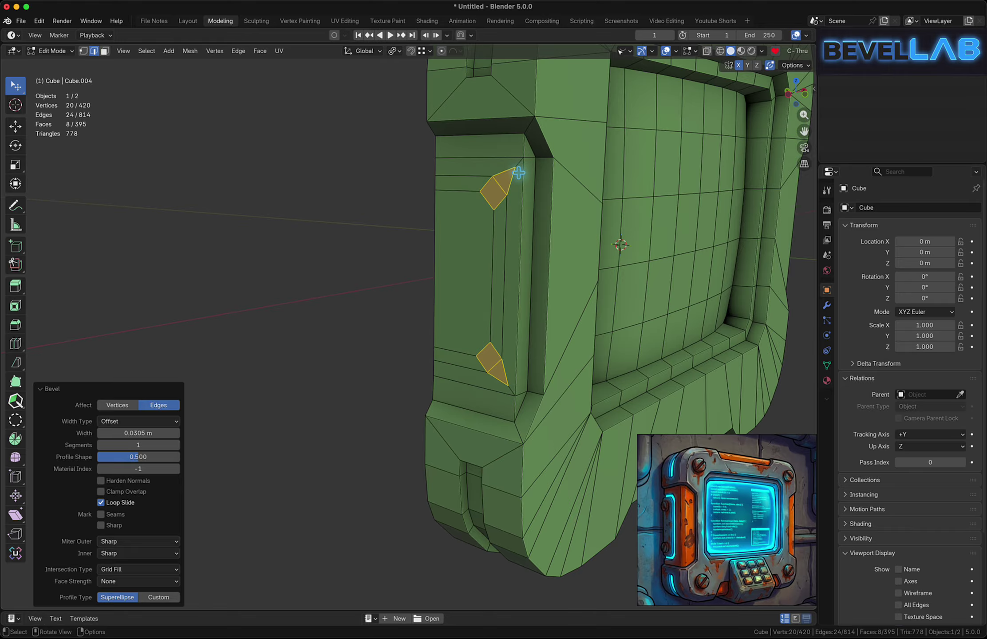
key(1)
drag(519, 173, 522, 168)
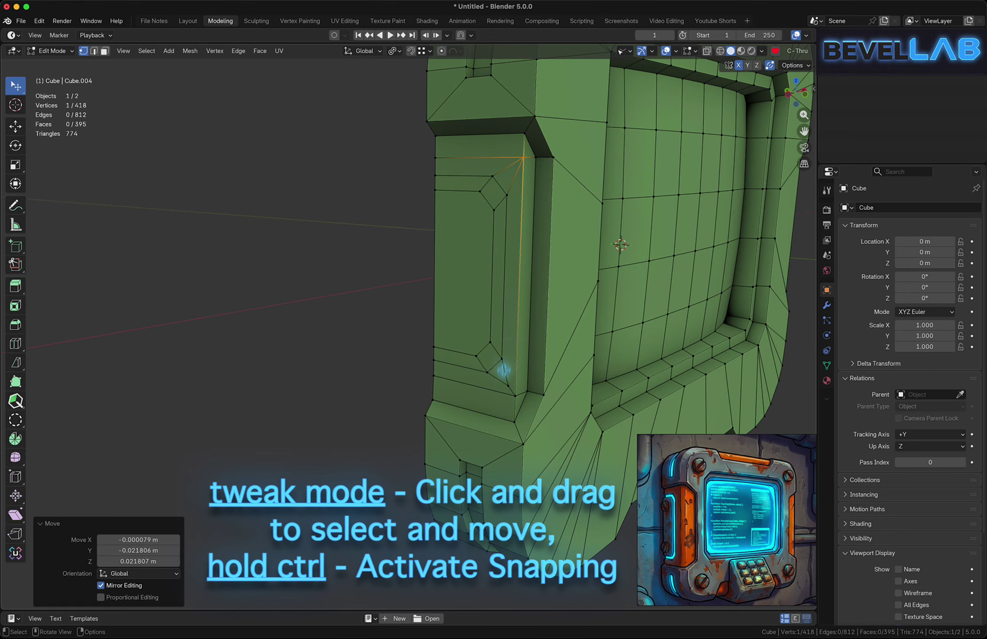
mouse_move(504, 370)
mouse_down()
mouse_move(509, 395)
mouse_move(515, 383)
mouse_up()
middle_drag(606, 259, 515, 182)
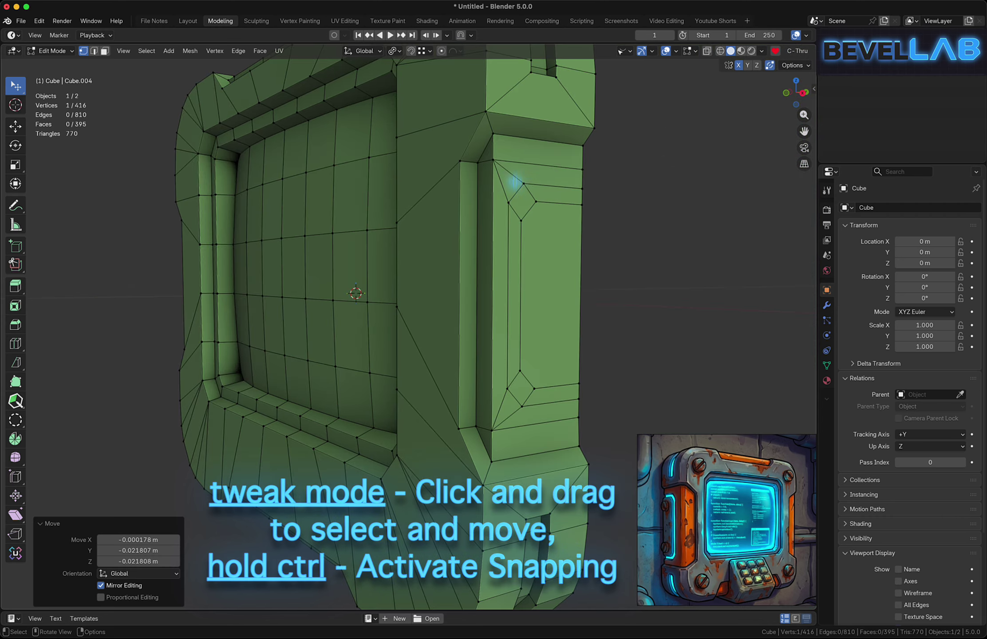
middle_drag(512, 269, 516, 238)
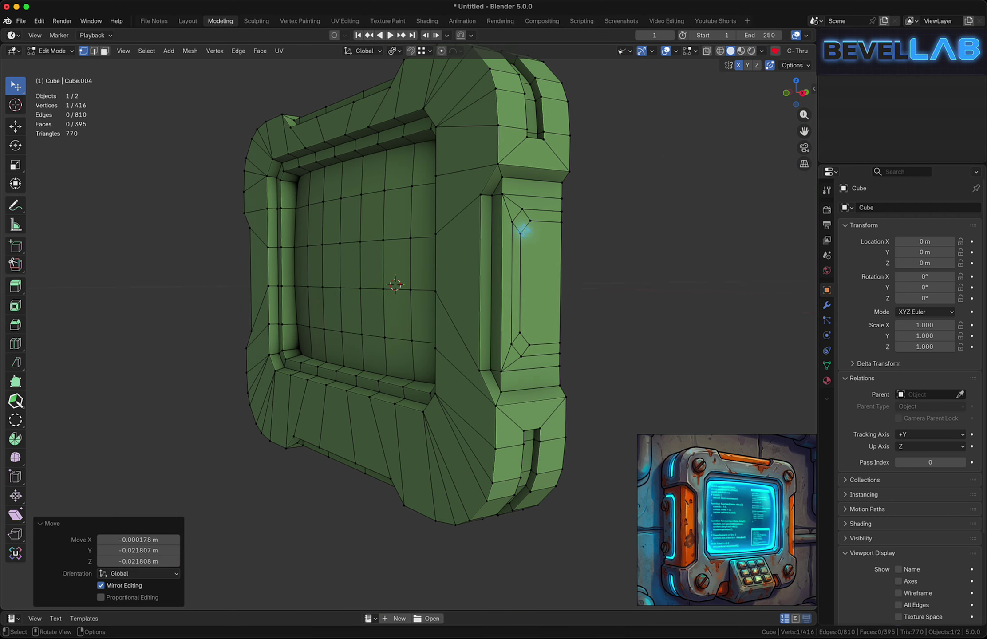
Extrude the chamfered strip of faces between the insets on both side panels inward by about 0.026 m
key(3)
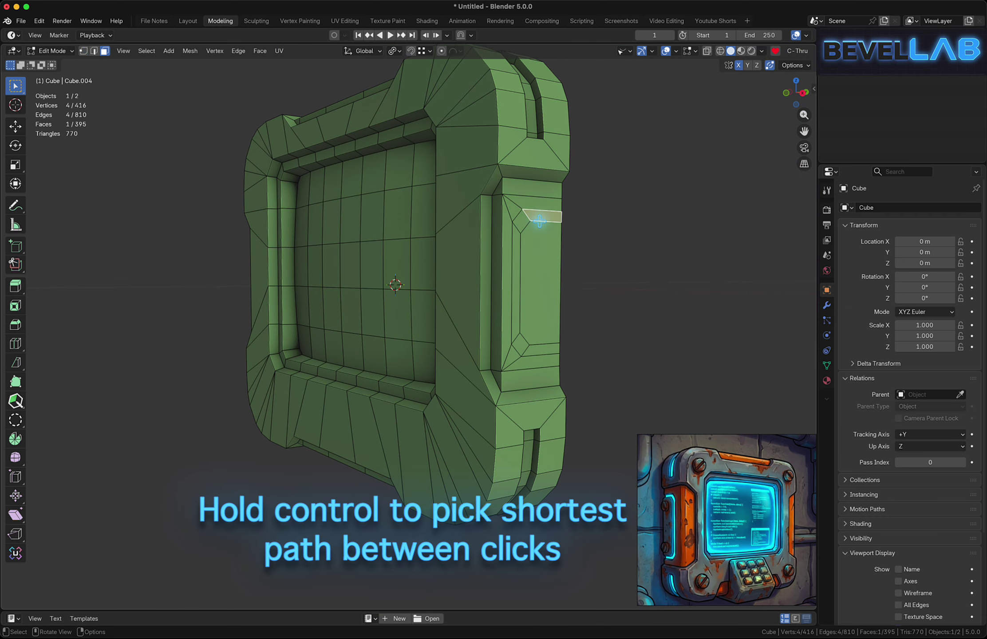
ctrl+click(533, 351)
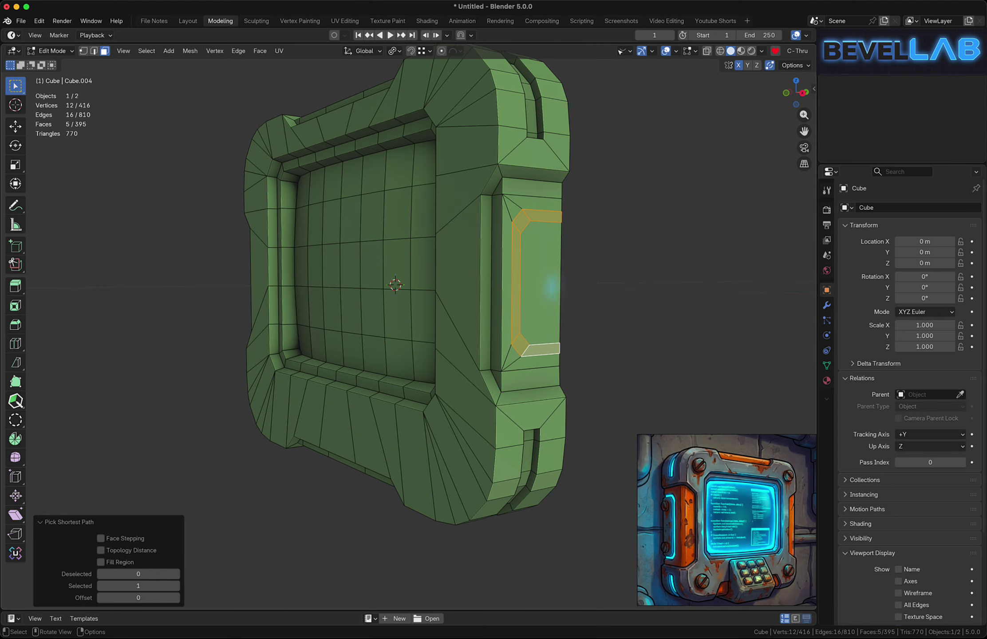
scroll(546, 260, up, 3)
middle_drag(542, 246, 469, 218)
scroll(454, 222, down, 4)
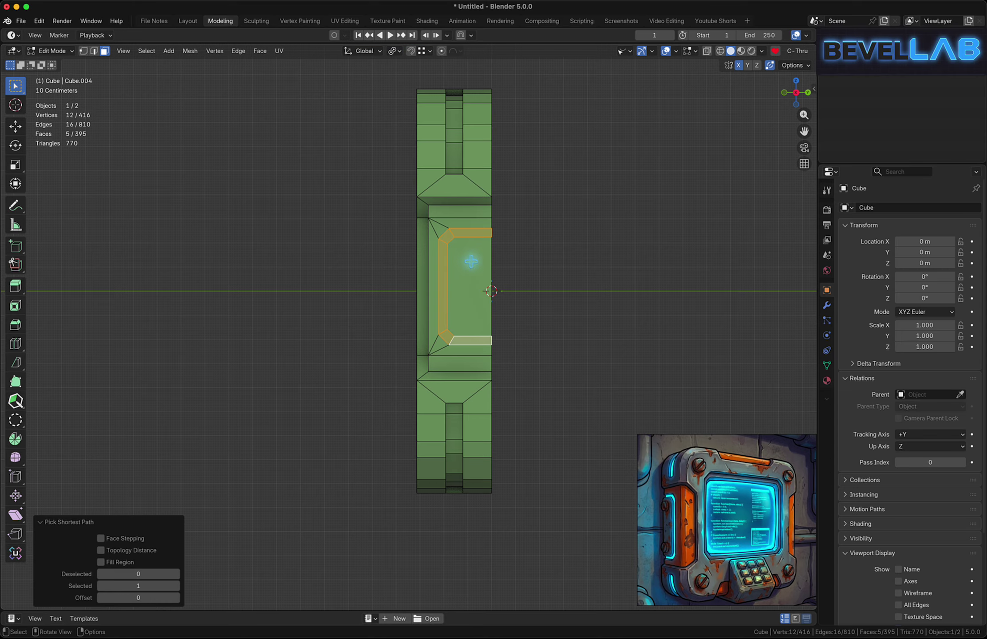
alt+middle_drag(510, 262, 359, 234)
scroll(368, 267, up, 4)
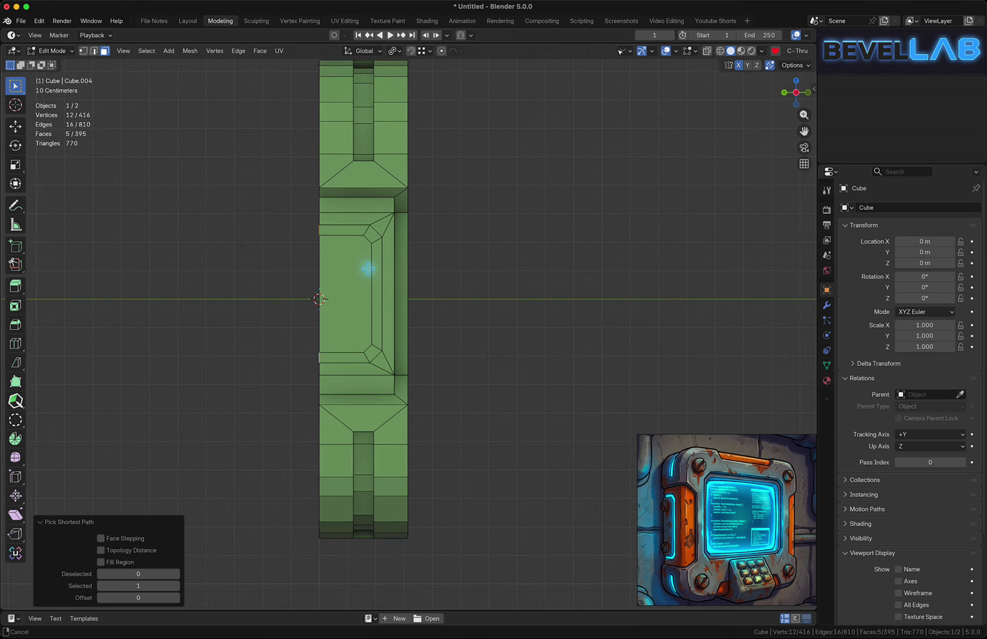
shift+click(363, 215)
shift+click(382, 222)
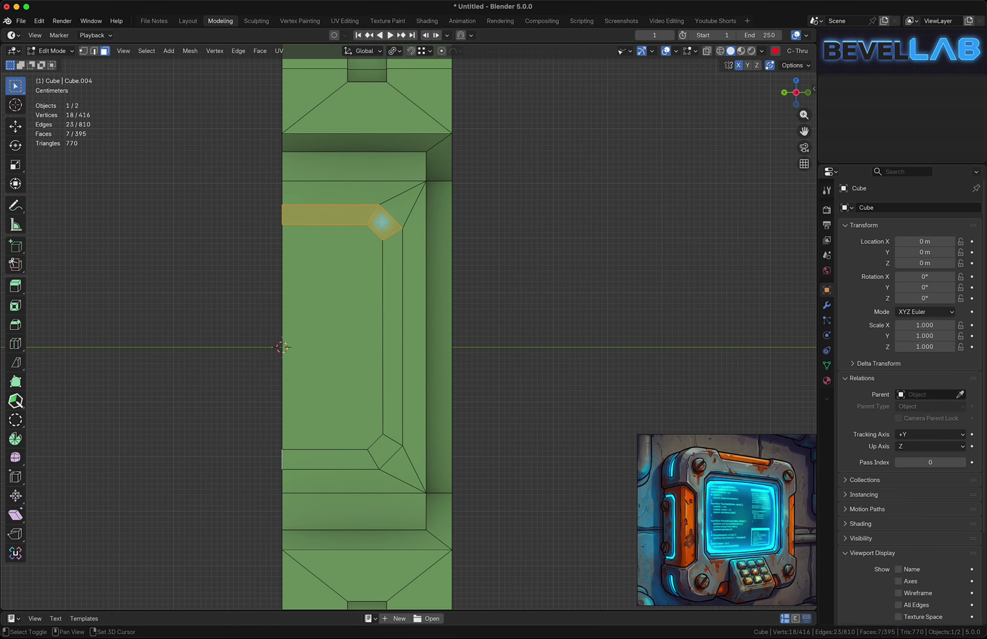
shift+click(366, 463)
shift+click(387, 450)
shift+click(395, 430)
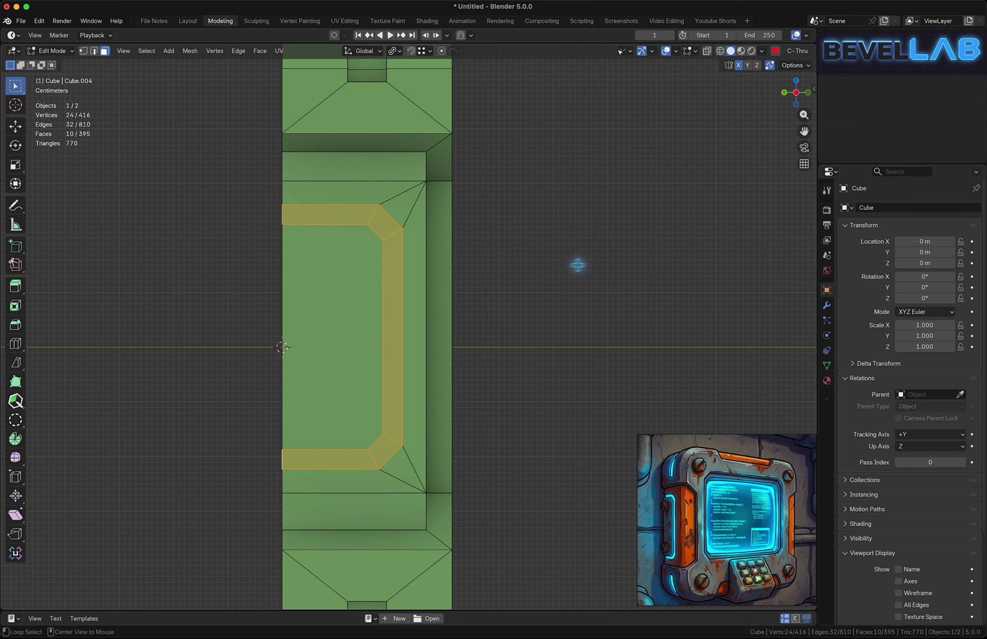
alt+middle_drag(578, 265, 577, 259)
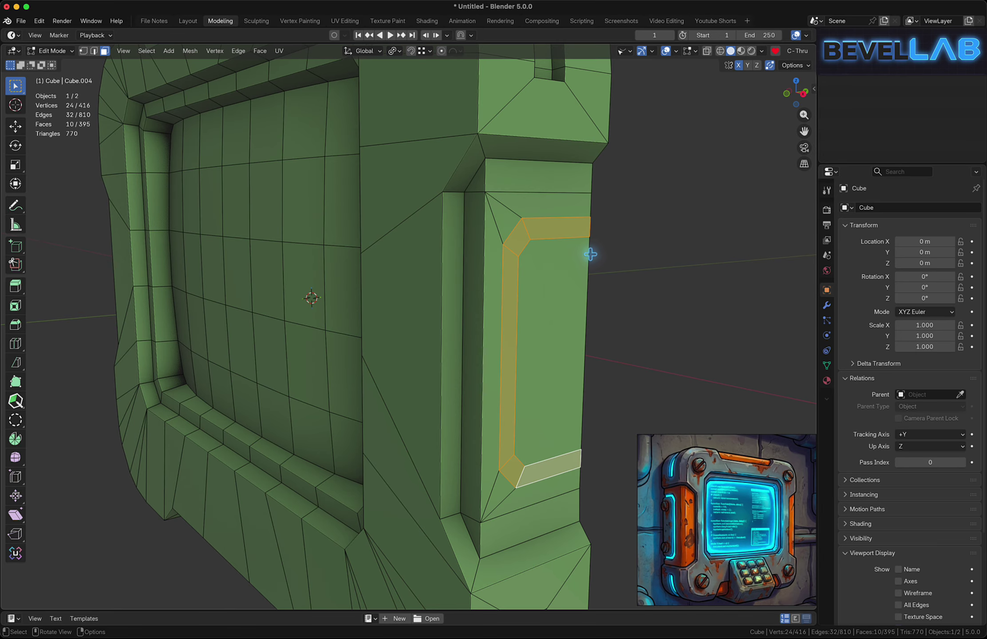
key(e)
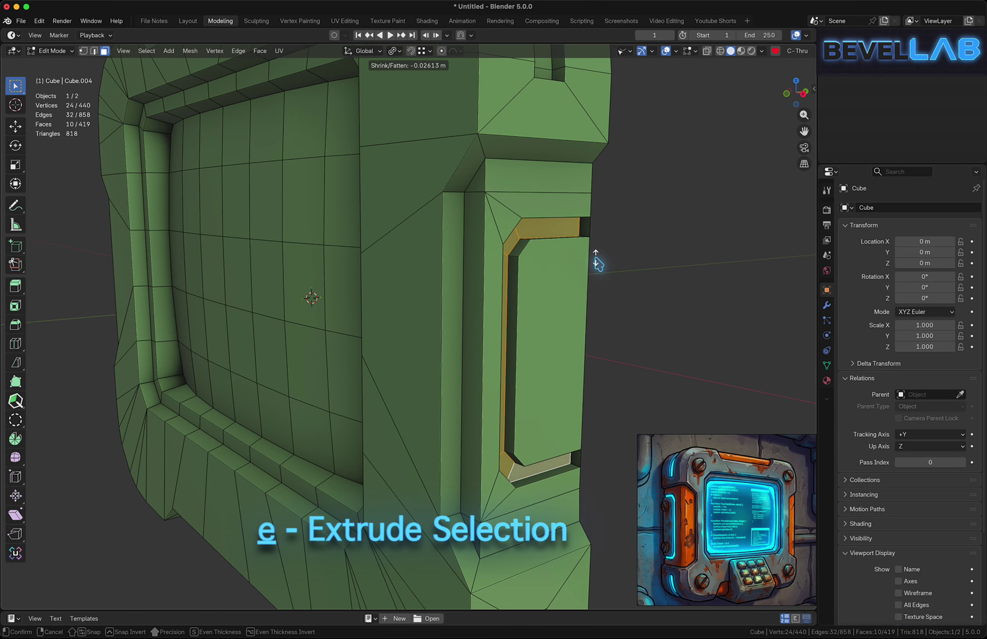
click(597, 262)
Delete the small end faces closing off the grooves at the back edge of both side panels
click(584, 227)
shift+click(576, 458)
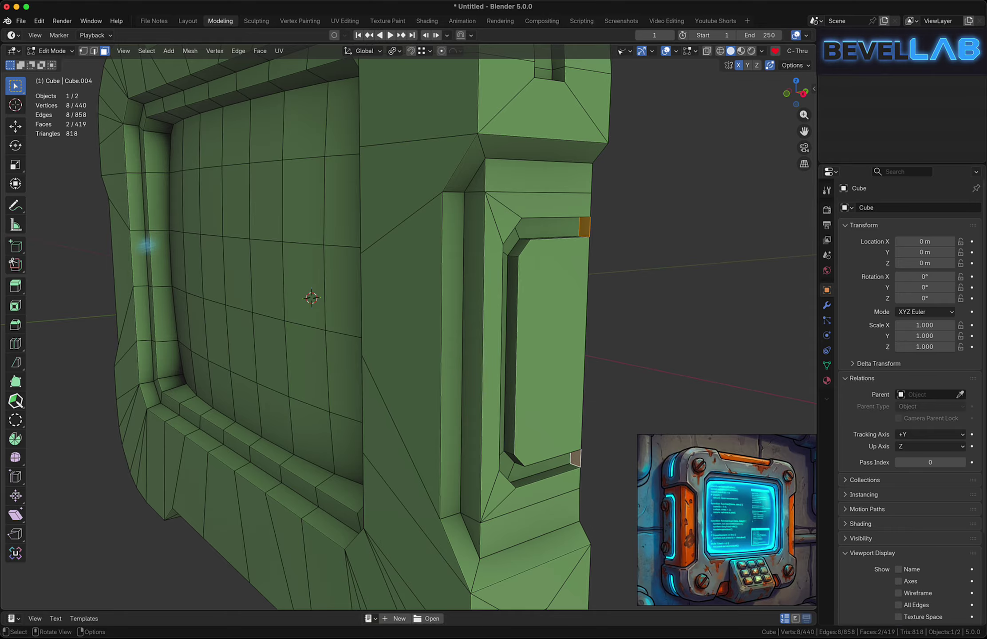
middle_drag(147, 245, 246, 211)
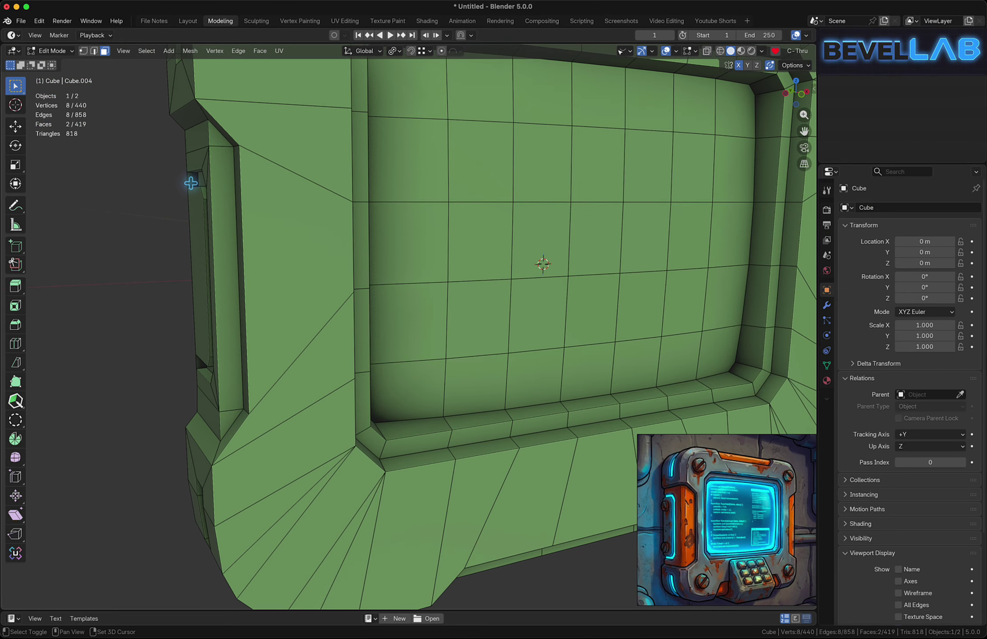
key(x)
click(218, 329)
Move the narrow inner face of the side notch along X toward the screen by about 0.12 m
middle_drag(219, 224, 317, 232)
scroll(225, 223, down, 1)
scroll(230, 222, up, 1)
click(223, 252)
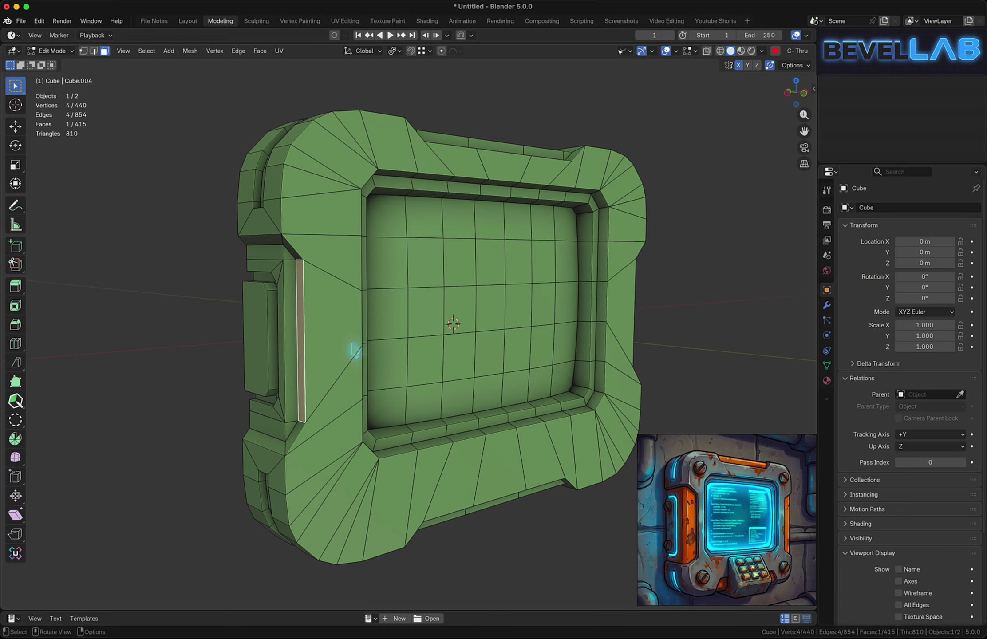
key(g)
key(x)
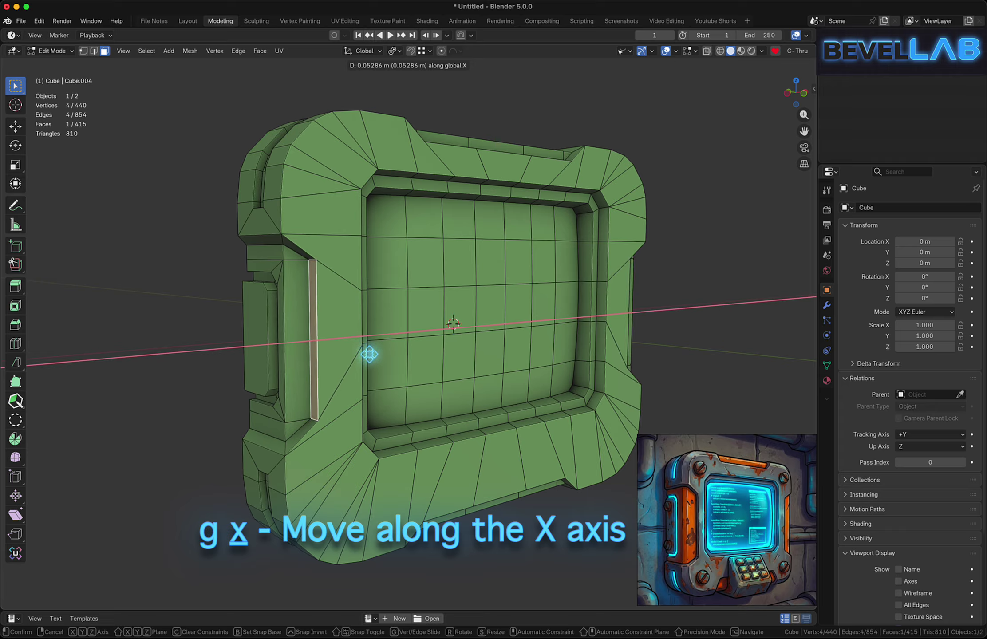
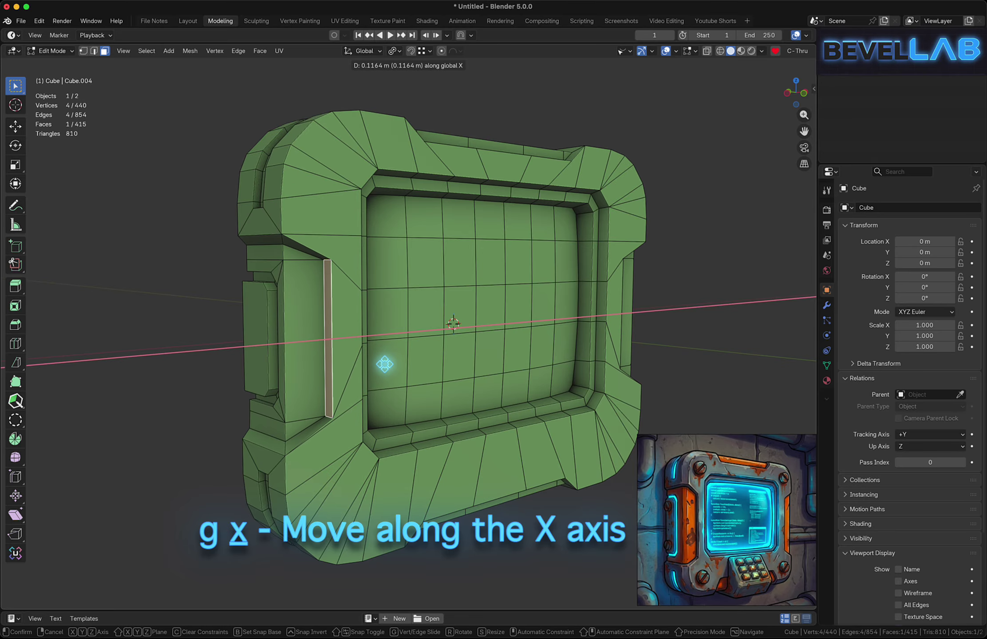
click(382, 367)
Select the groove's front vertical wall, expand the selection to its neighbouring faces and move them 0.051 m along Y
middle_drag(360, 358, 452, 348)
scroll(413, 302, up, 6)
click(411, 188)
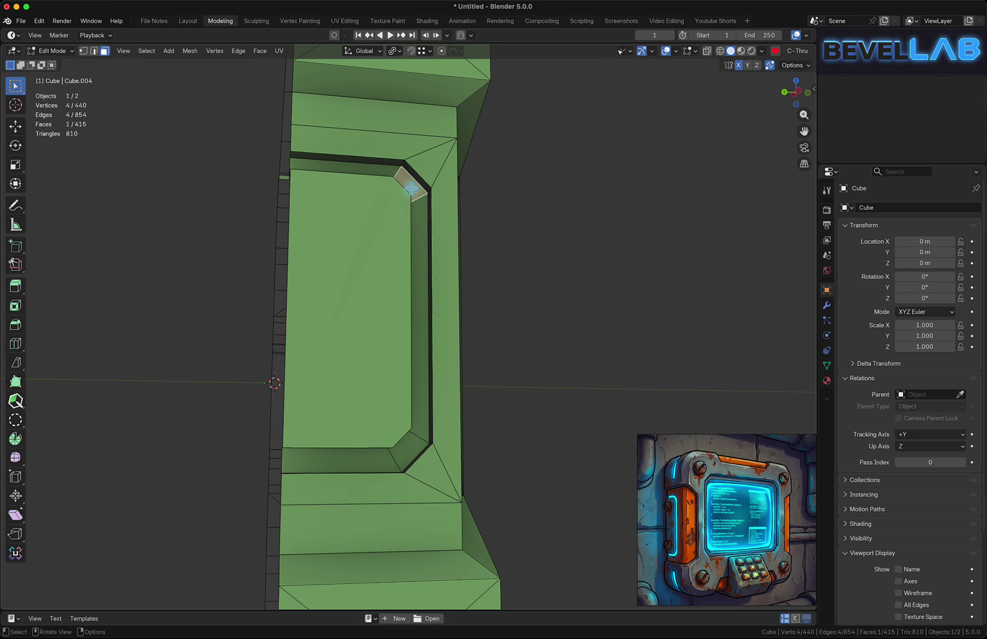
click(421, 249)
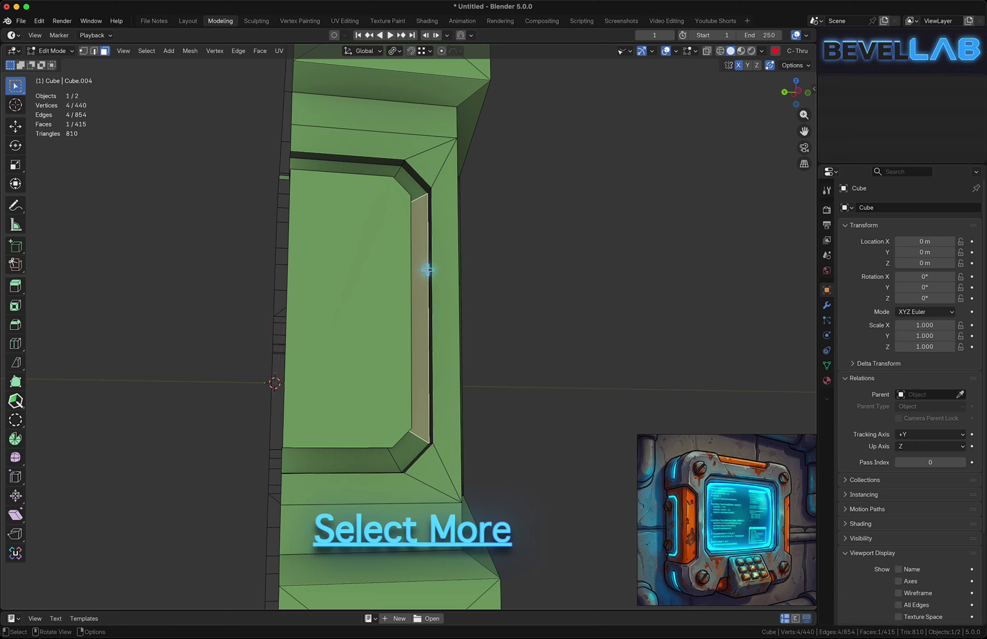
key(ctrl+KP_Add)
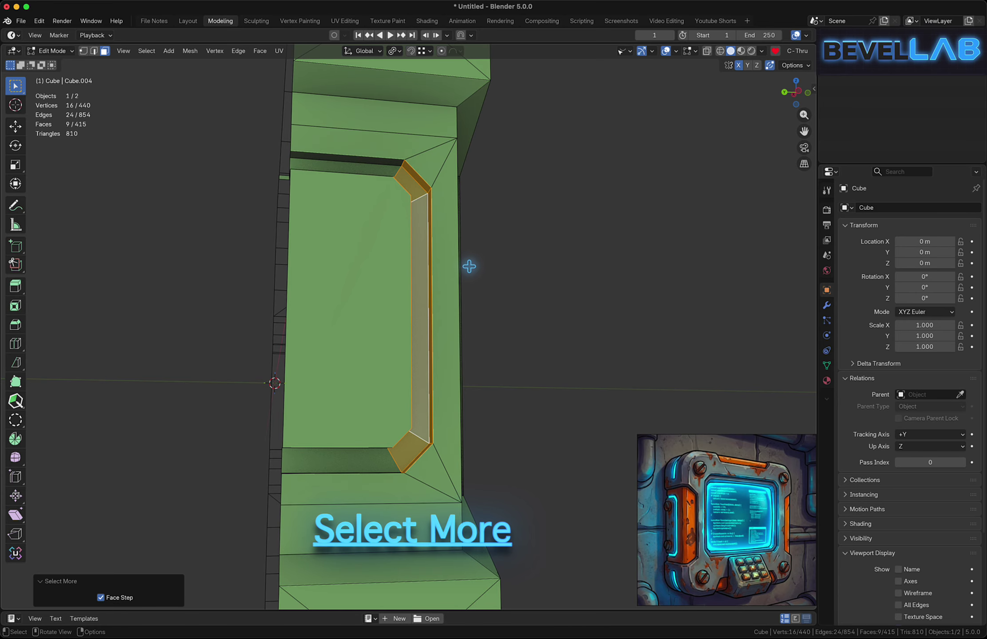
key(g)
key(y)
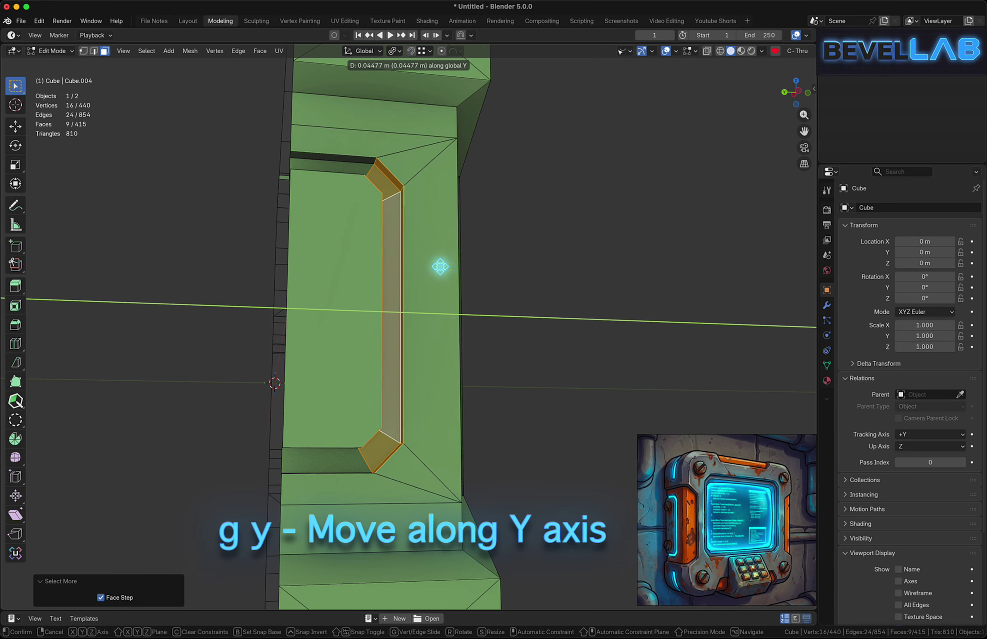
click(436, 266)
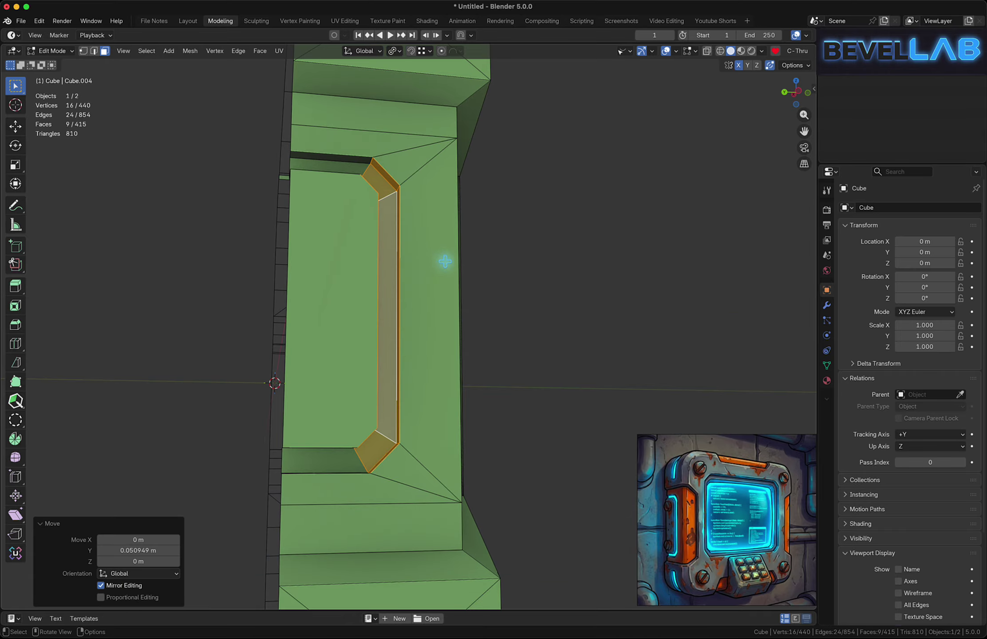
Select the three narrow faces along the bottom notch of the frame and move them 0.084 m up along Z
middle_drag(439, 261, 340, 260)
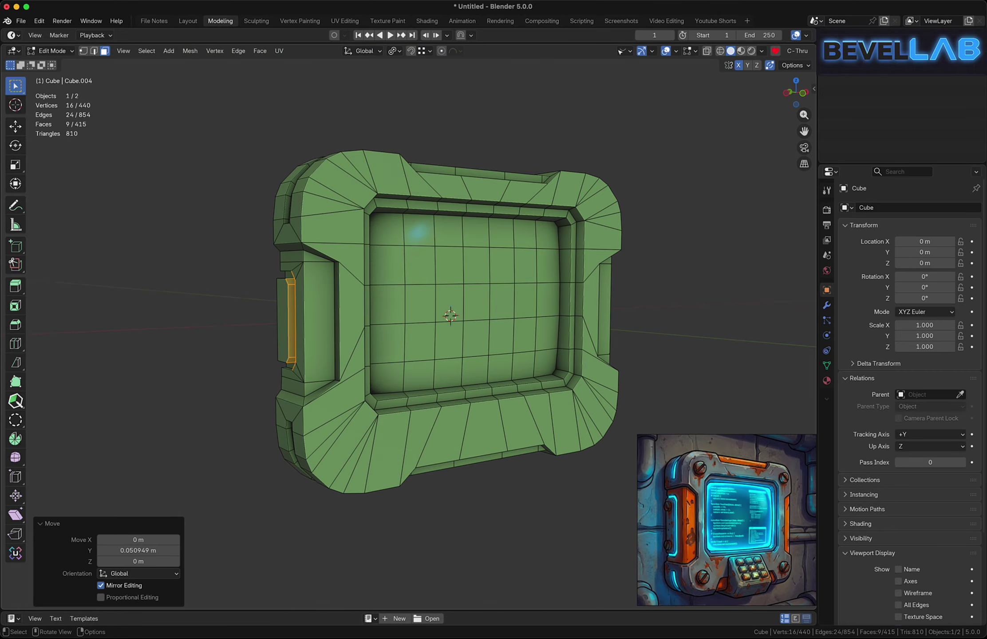
middle_drag(489, 180, 447, 201)
middle_drag(468, 313, 452, 419)
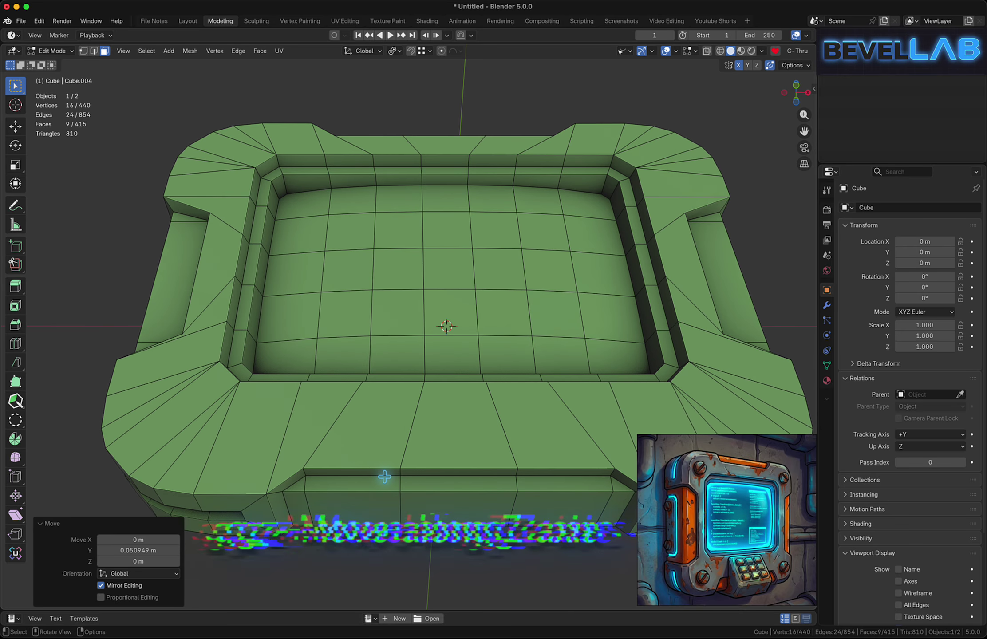
click(382, 473)
ctrl+click(524, 472)
key(g)
key(z)
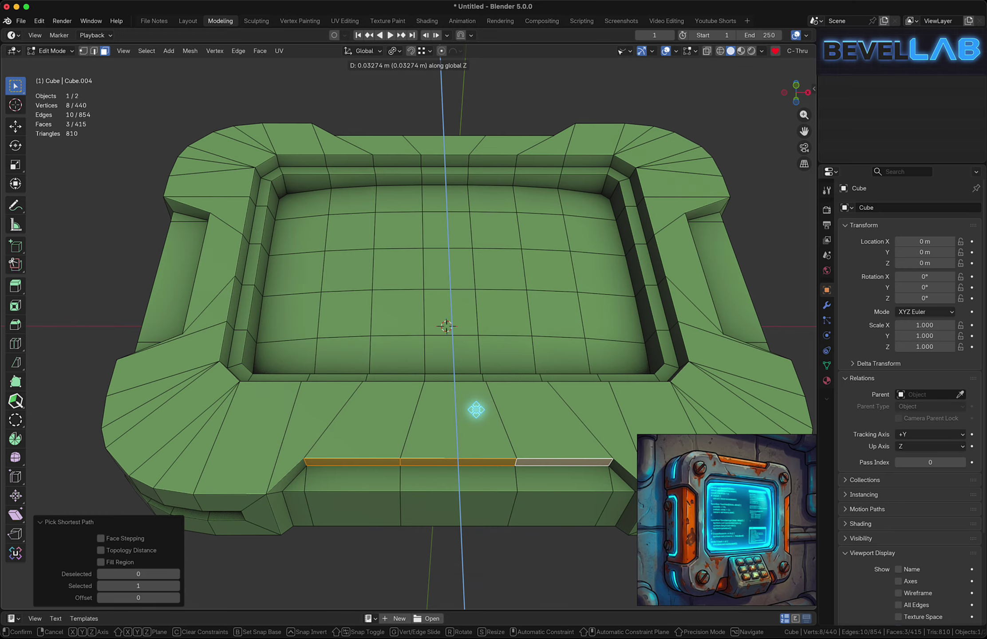
click(482, 396)
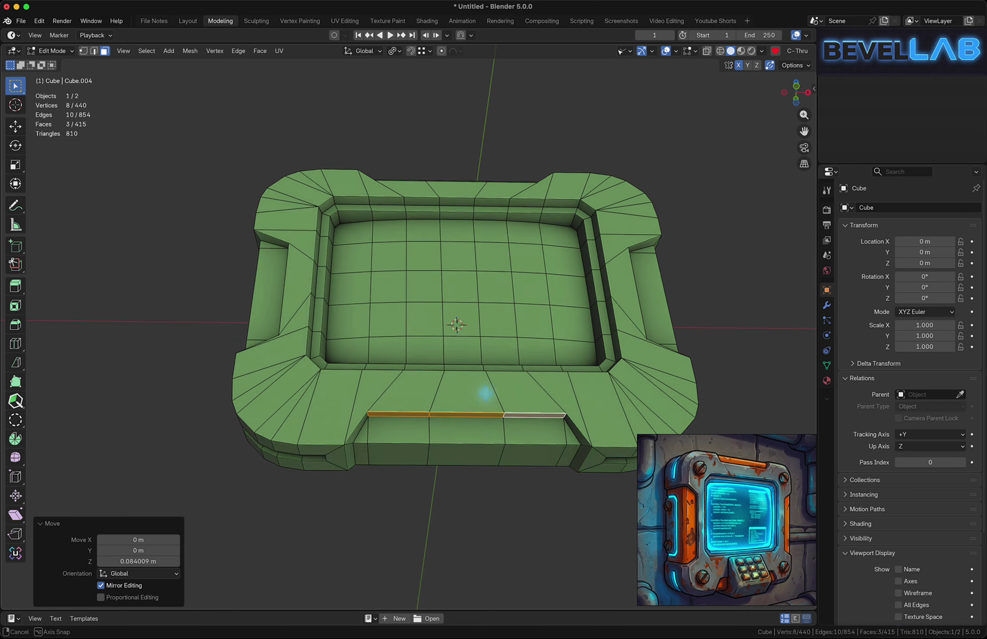
Hide the viewport overlays and examine the overall shape of the monitor frame
middle_drag(481, 396, 489, 415)
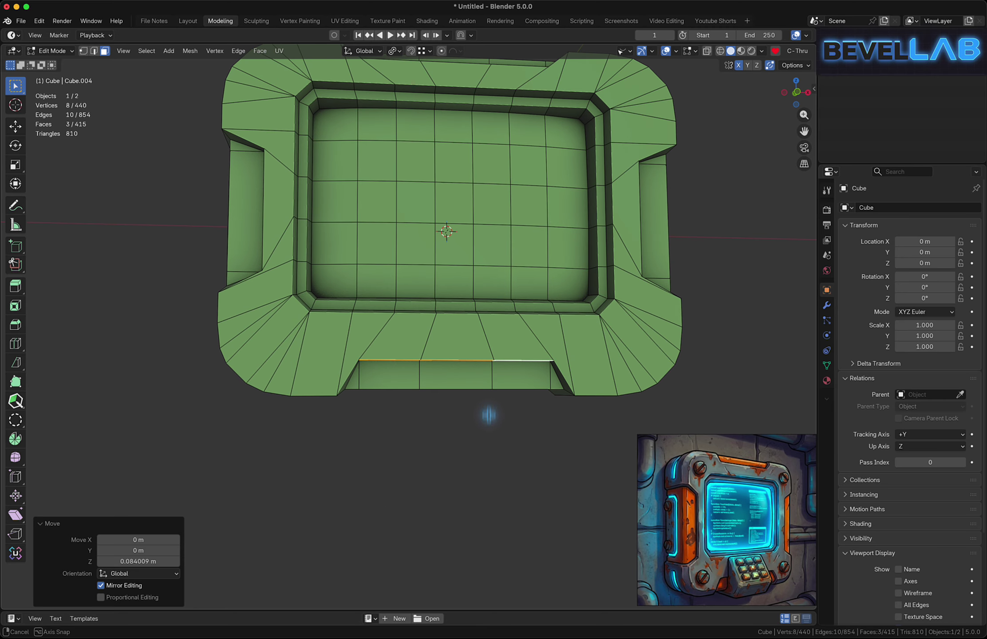
key(alt+shift+z)
ctrl+middle_drag(476, 368, 476, 324)
middle_drag(450, 284, 435, 266)
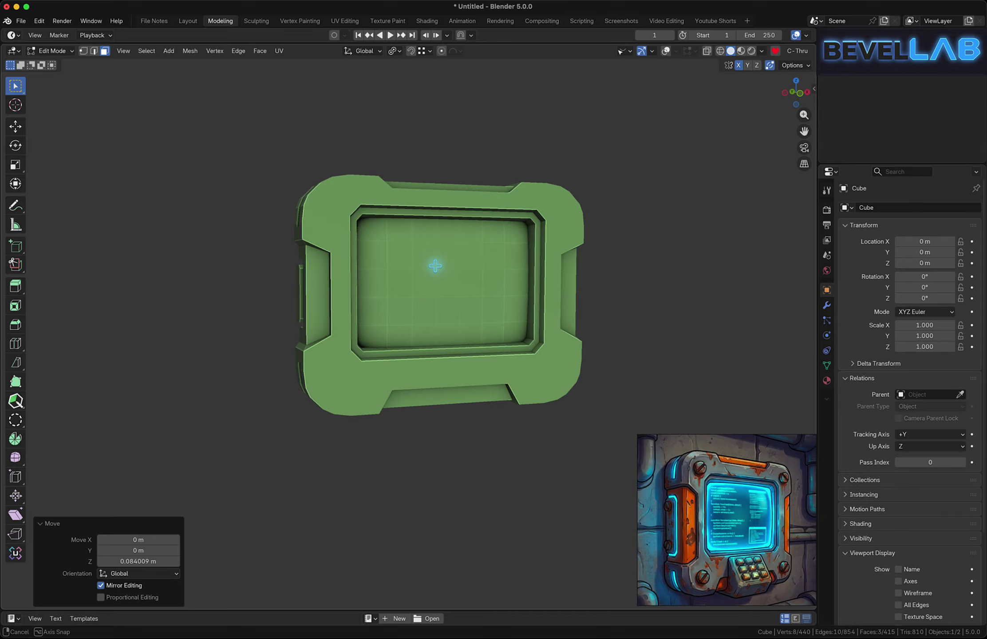
Bevel the front outer edge loops of all four rounded frame corners with a width of 0.0498 m
middle_drag(434, 263, 426, 227)
key(shift+alt+z)
alt+click(266, 247)
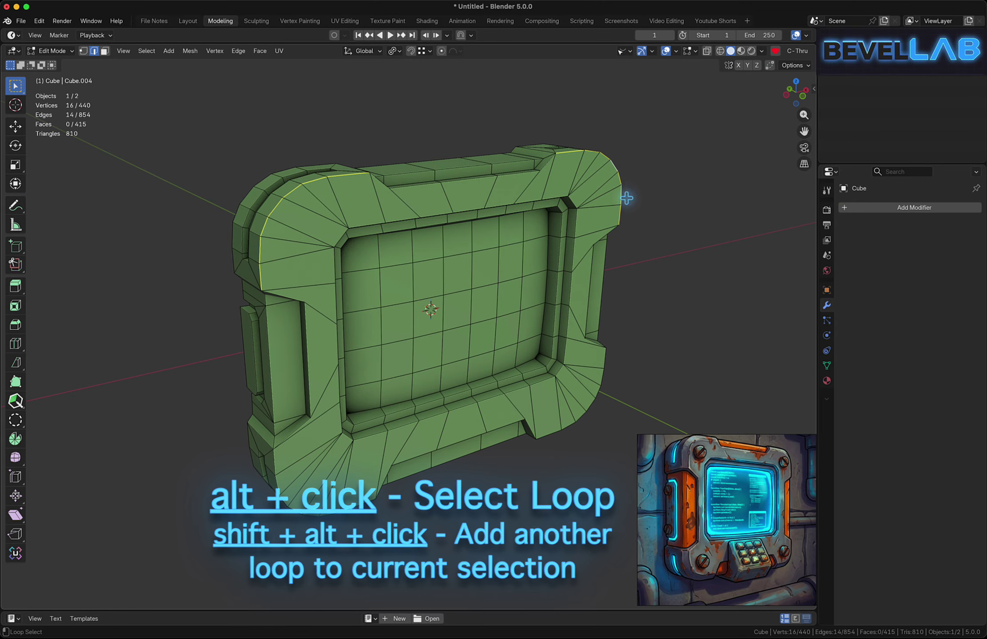
alt+shift+click(344, 513)
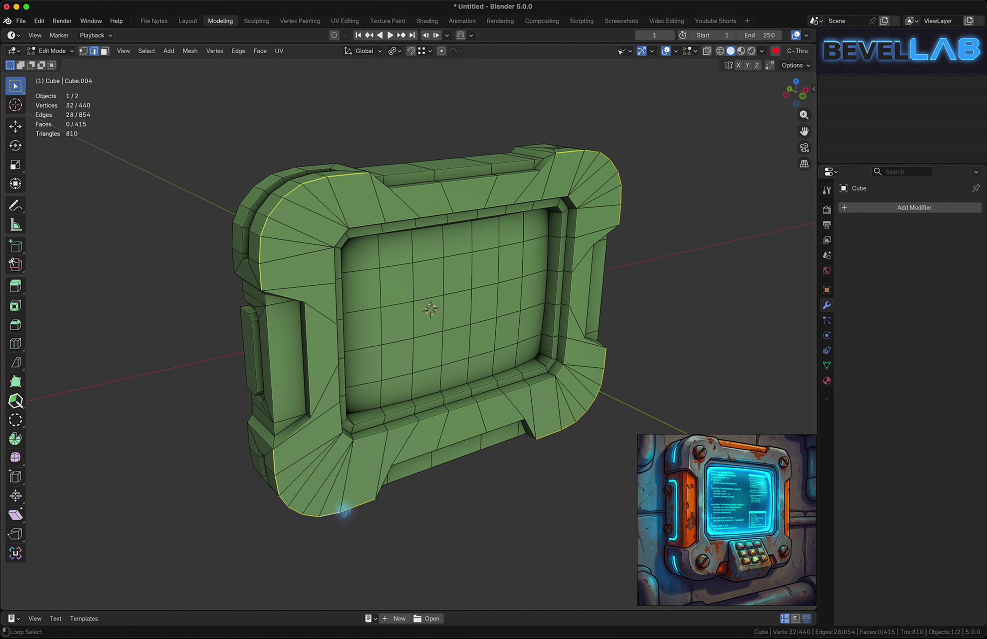
middle_drag(290, 233, 294, 198)
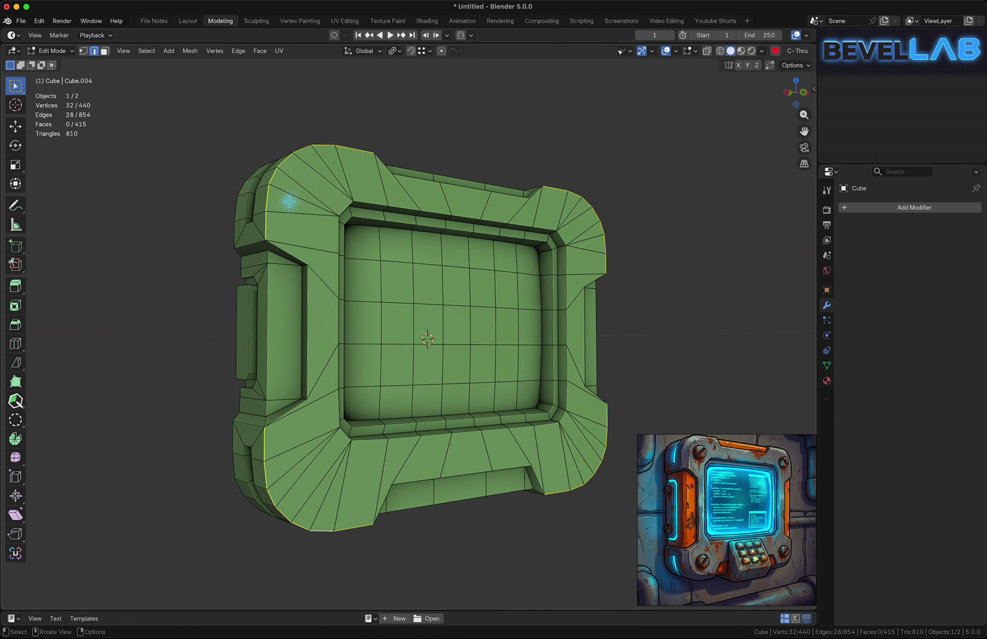
key(ctrl+b)
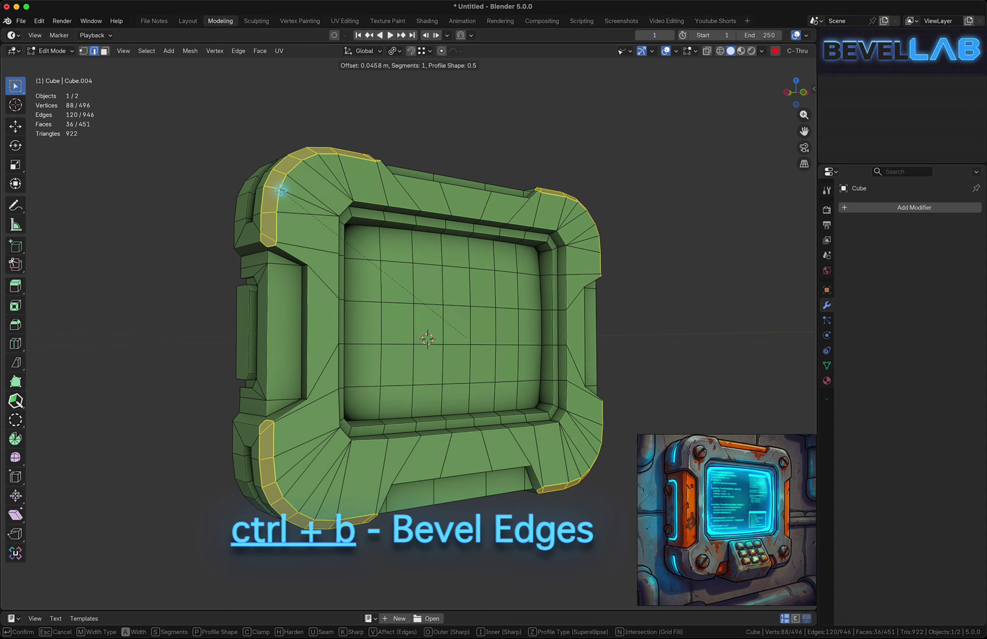
click(281, 191)
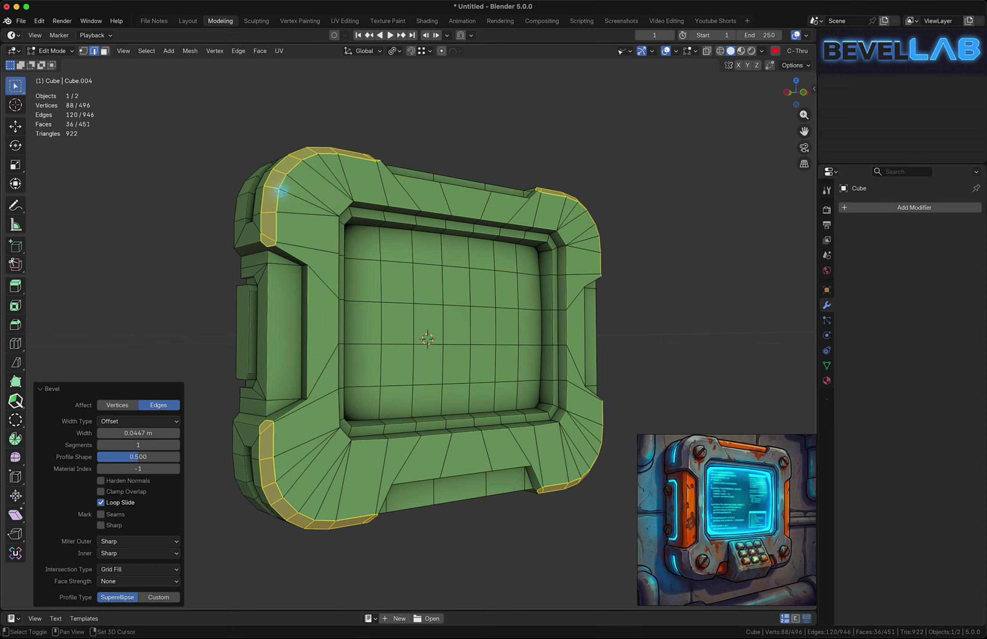
middle_drag(280, 190, 402, 177)
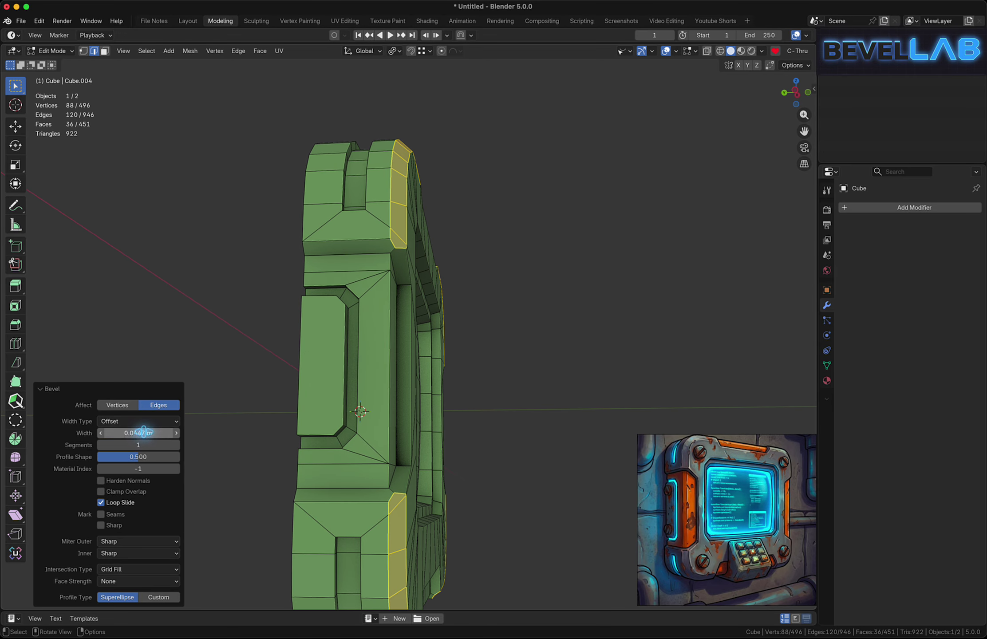
drag(160, 434, 165, 433)
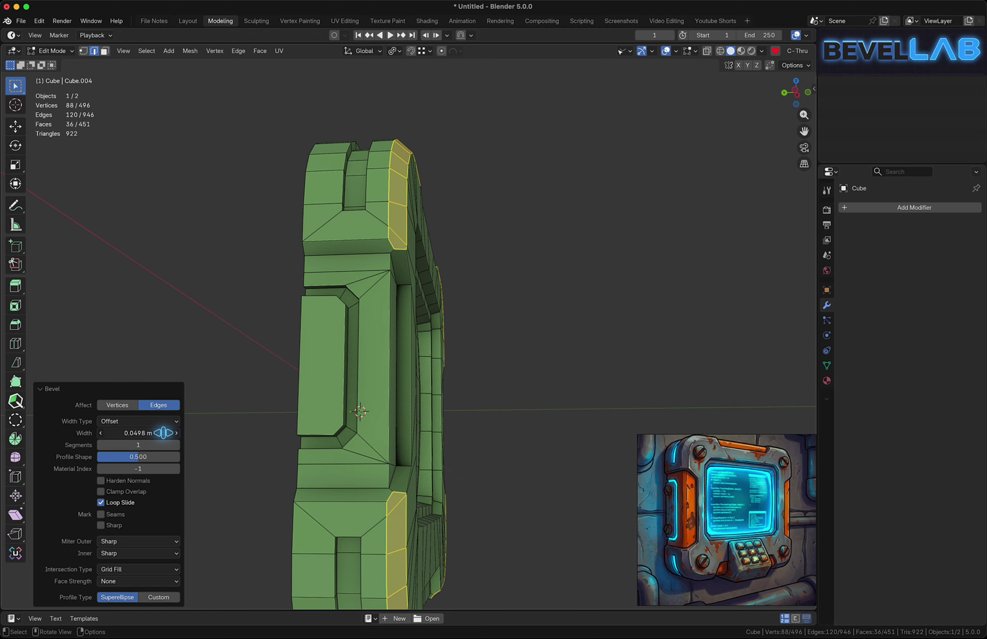
Bevel the long front edges of the recessed notches on all four sides of the frame by 0.0172 m
middle_drag(425, 204, 345, 273)
click(341, 277)
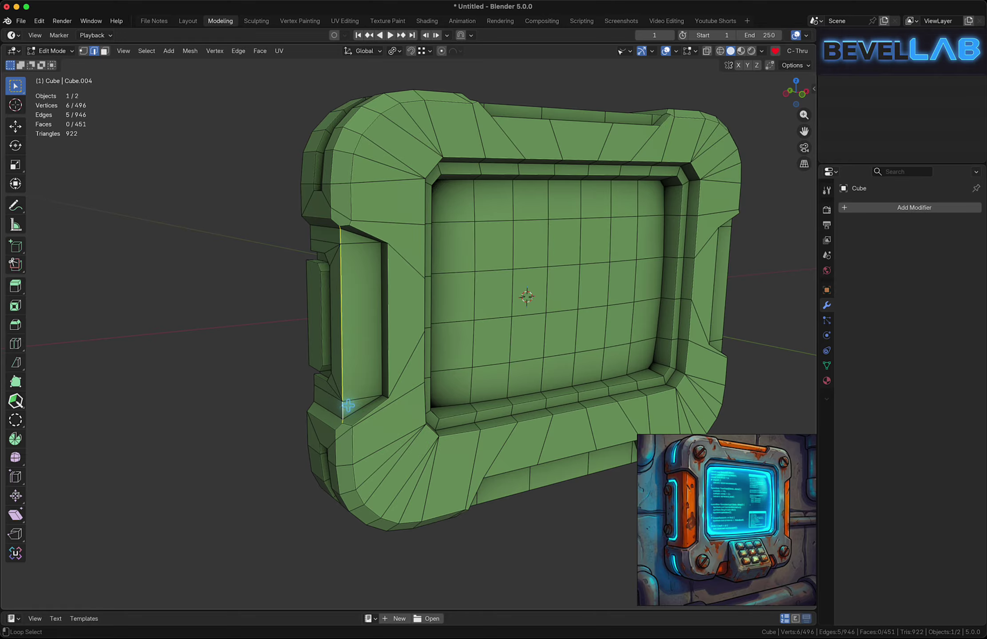
middle_drag(469, 205, 467, 205)
alt+shift+click(463, 162)
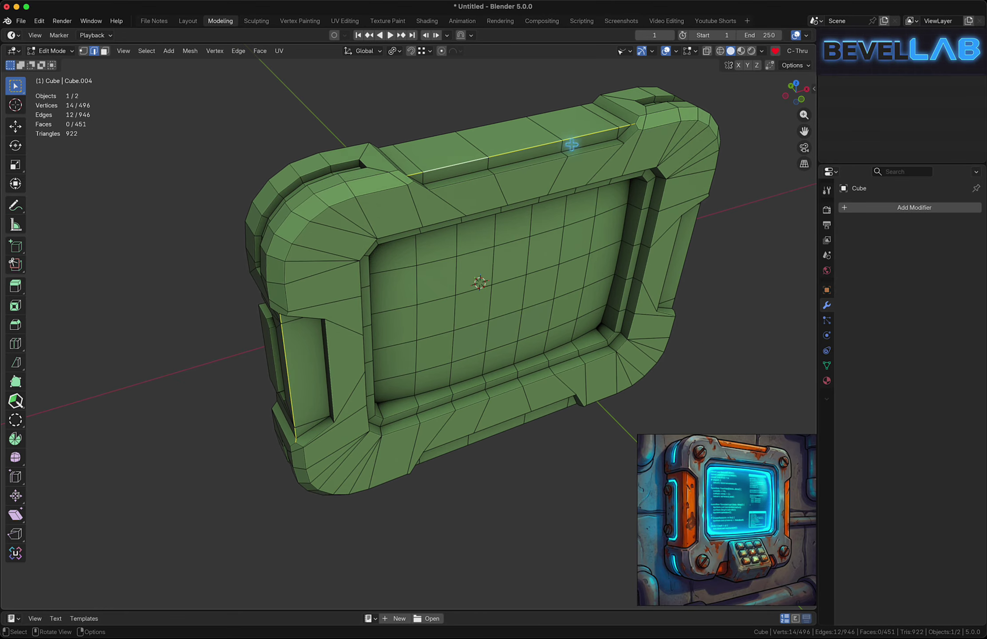
middle_drag(566, 154, 484, 251)
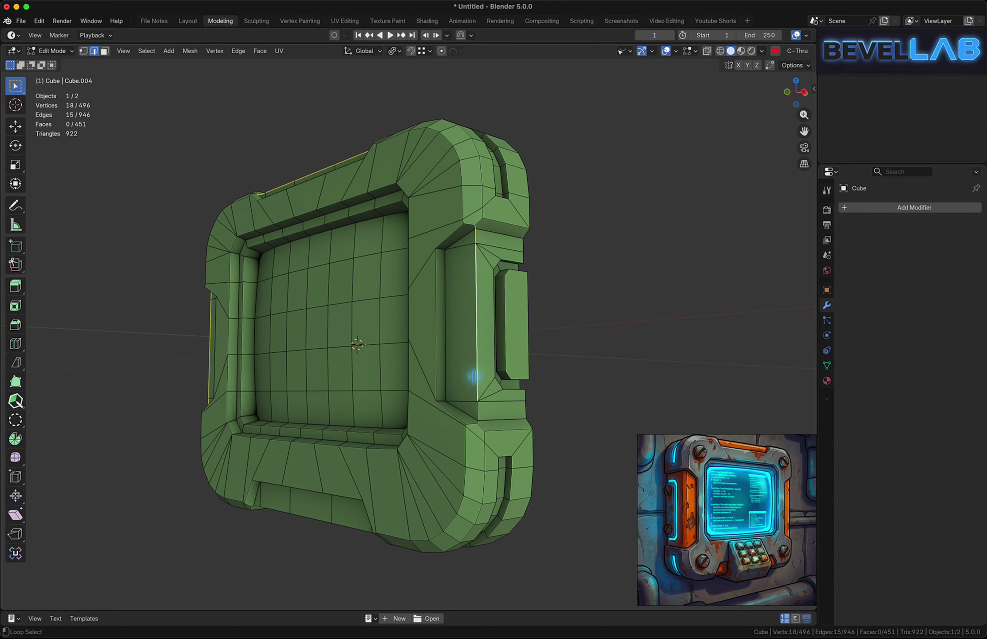
middle_drag(437, 424, 249, 233)
alt+shift+click(301, 488)
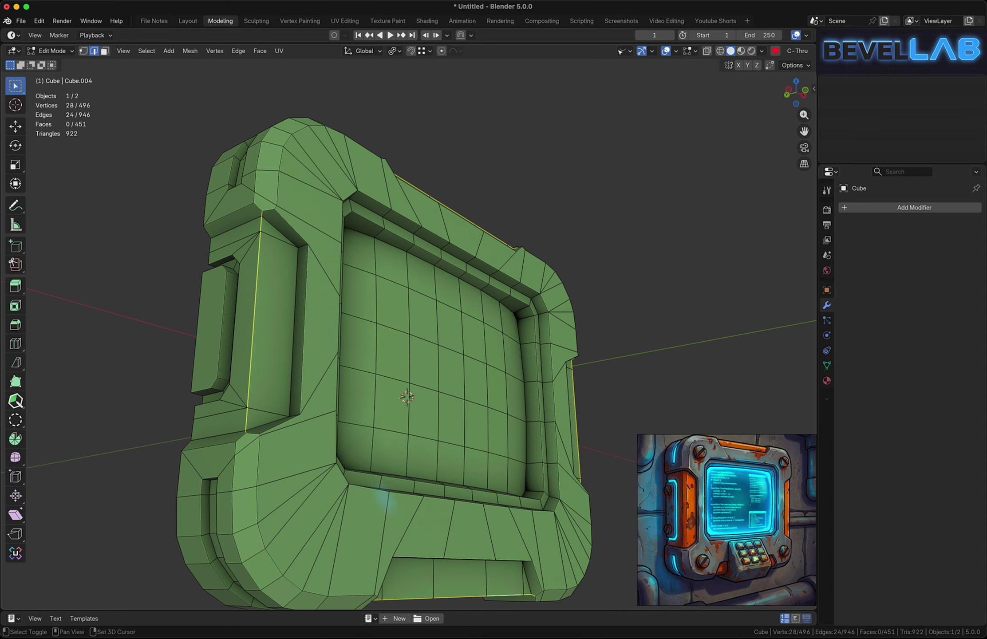
key(ctrl+b)
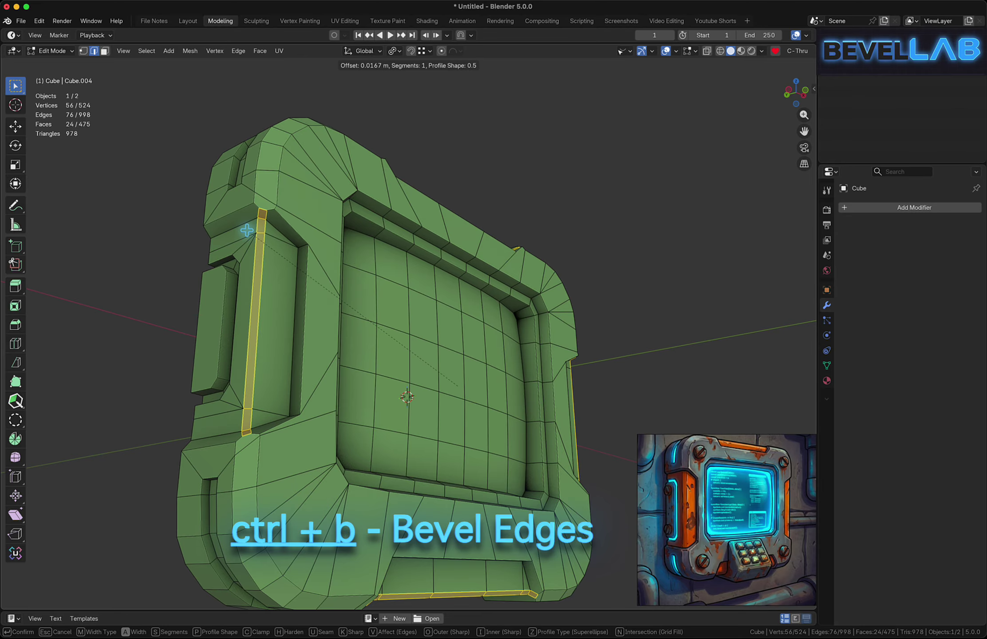
click(247, 230)
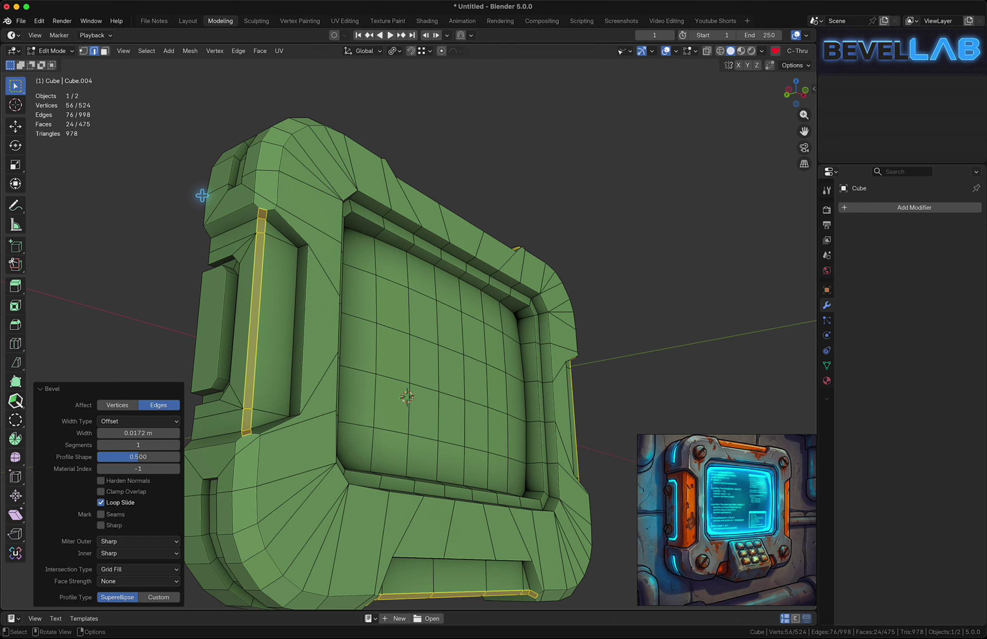
Activate the Tweak selection tool and enable Auto Merge for vertex edits
key(alt+w)
click(266, 196)
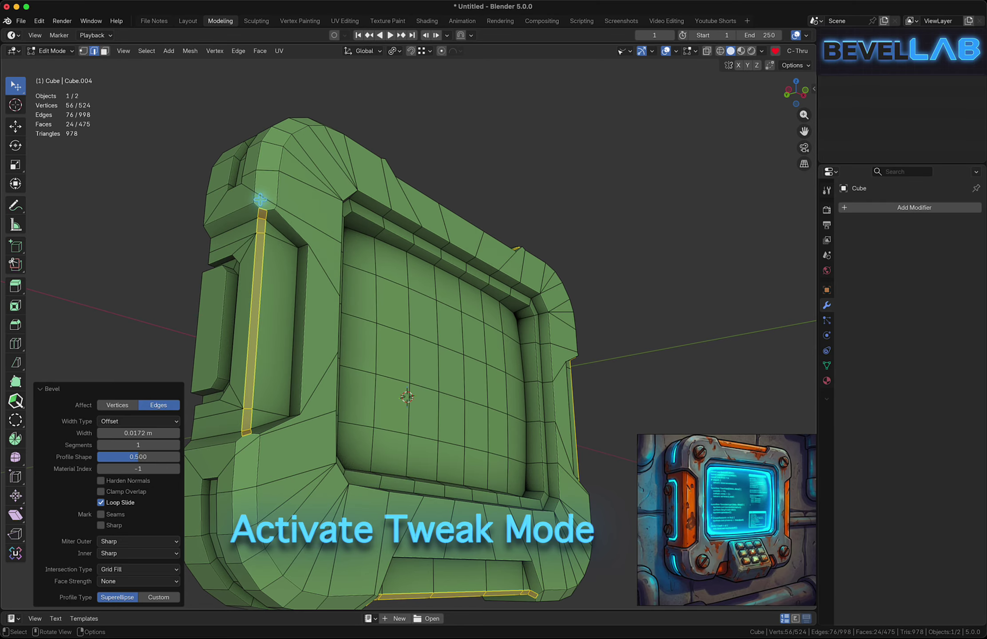
click(795, 65)
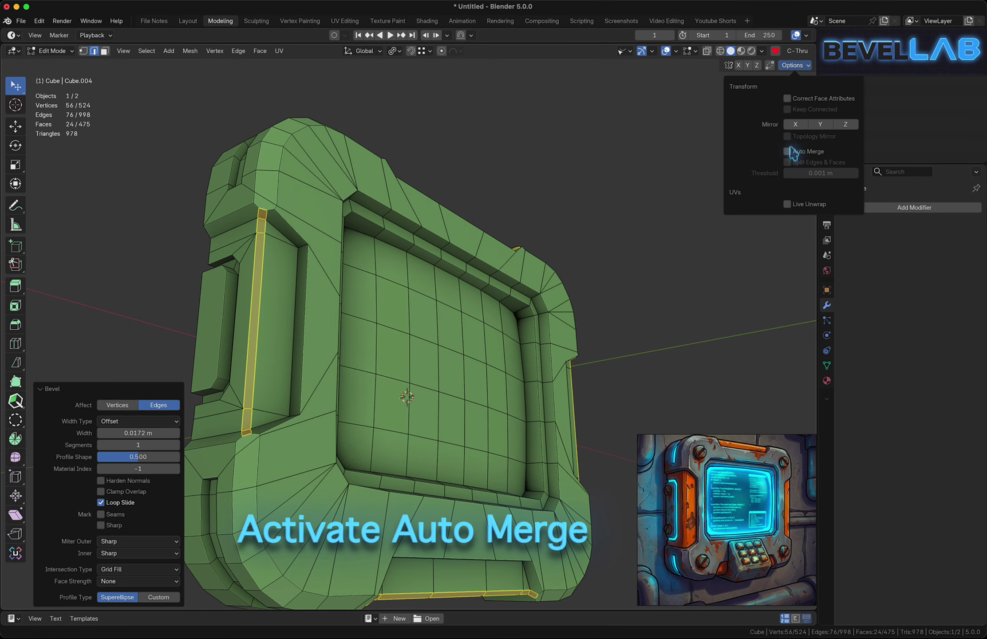
click(788, 151)
Merge the stray bevel vertices at the upper end of the side notch into the neighbouring corner vertices
scroll(256, 213, up, 5)
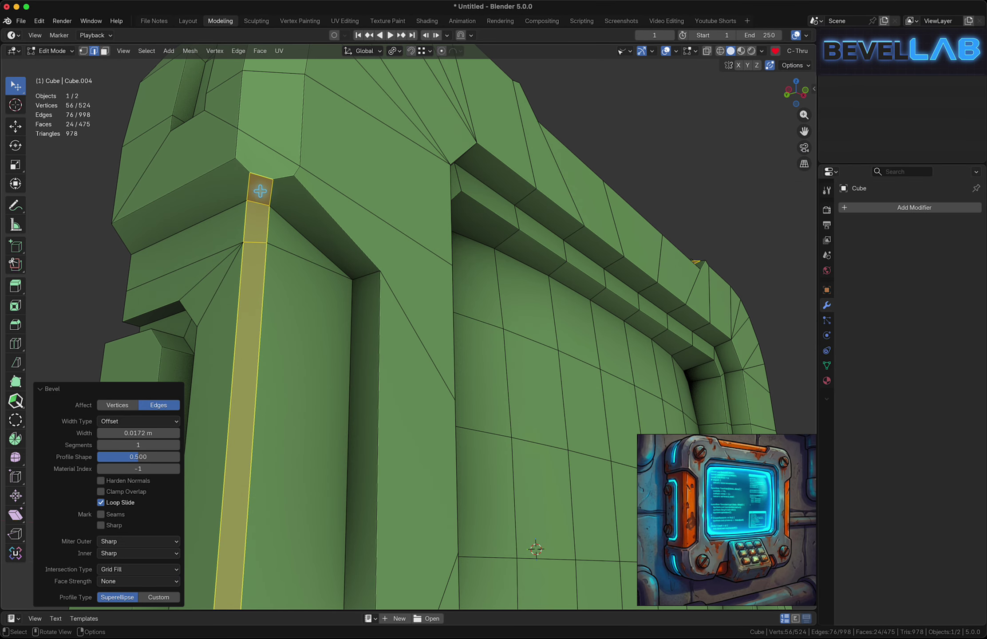
key(1)
drag(250, 173, 294, 175)
middle_drag(323, 202, 317, 180)
middle_drag(277, 206, 254, 230)
drag(260, 229, 298, 261)
click(300, 252)
Merge the leftover bevel vertices at the corner end of the top notch into the adjacent corner vertices
middle_drag(383, 229, 424, 171)
scroll(451, 180, up, 3)
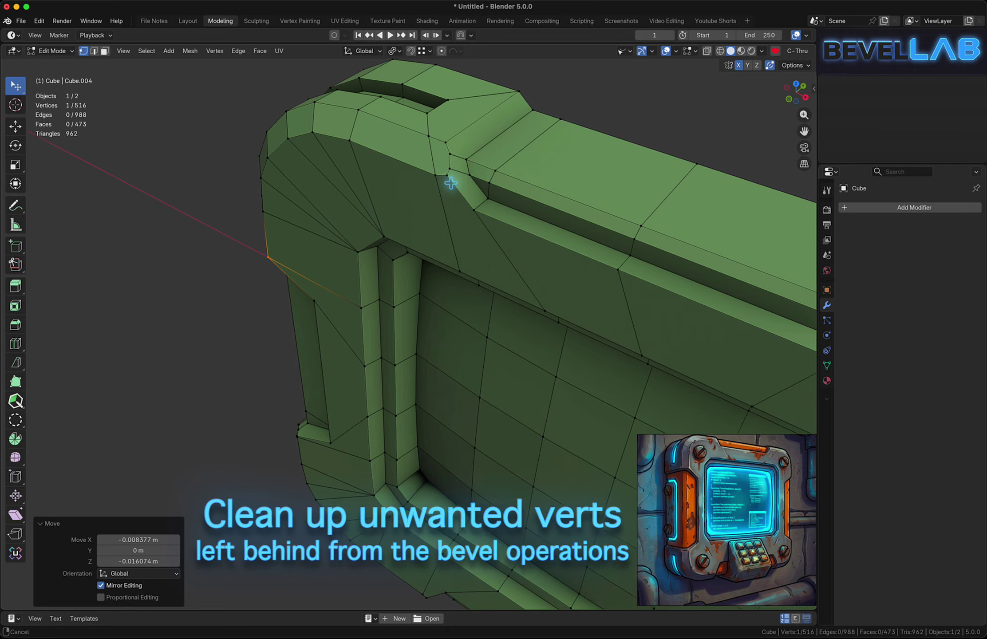
mouse_move(452, 170)
mouse_down()
mouse_move(446, 136)
mouse_move(435, 151)
mouse_move(447, 177)
mouse_up()
drag(420, 125, 445, 131)
Merge the two stray vertices along the slanted lower end of the side notch into the nearest bevel corner vertices
middle_drag(459, 129, 419, 160)
scroll(404, 305, up, 6)
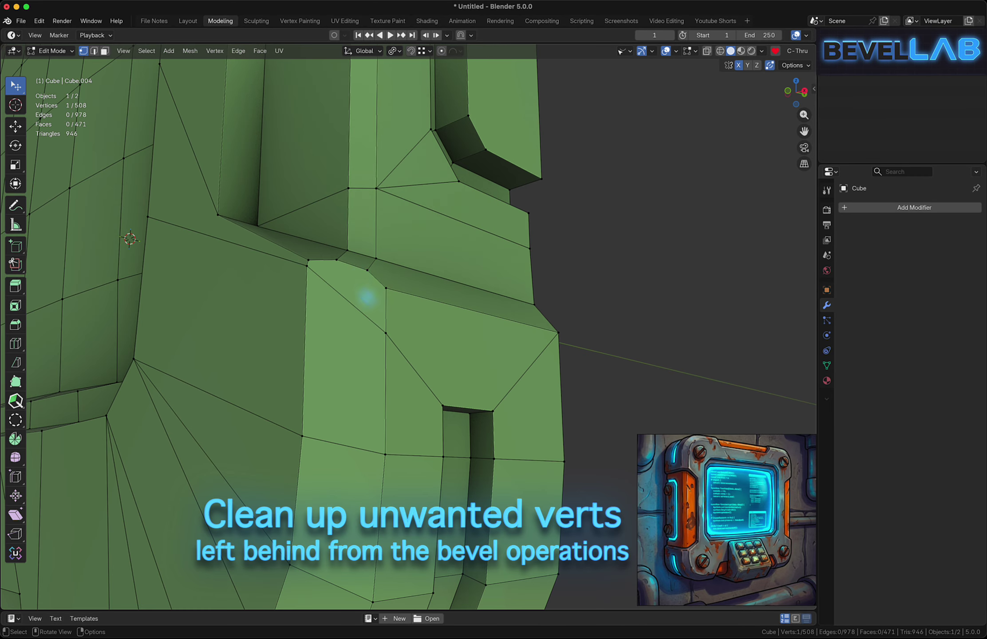
mouse_move(366, 296)
middle_down()
mouse_move(359, 291)
mouse_move(351, 307)
middle_up()
key(g)
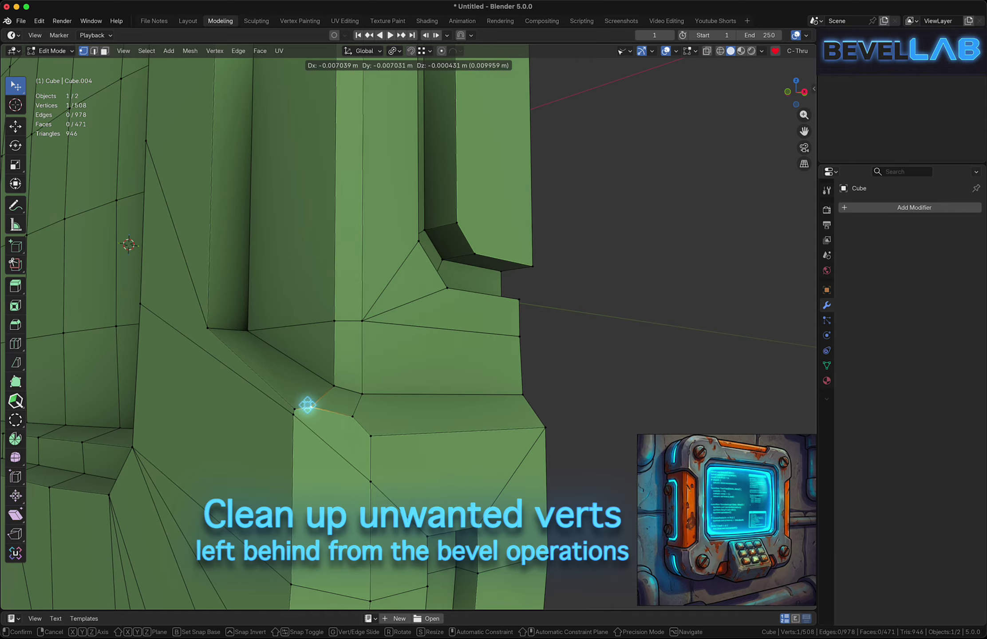
click(352, 417)
key(g)
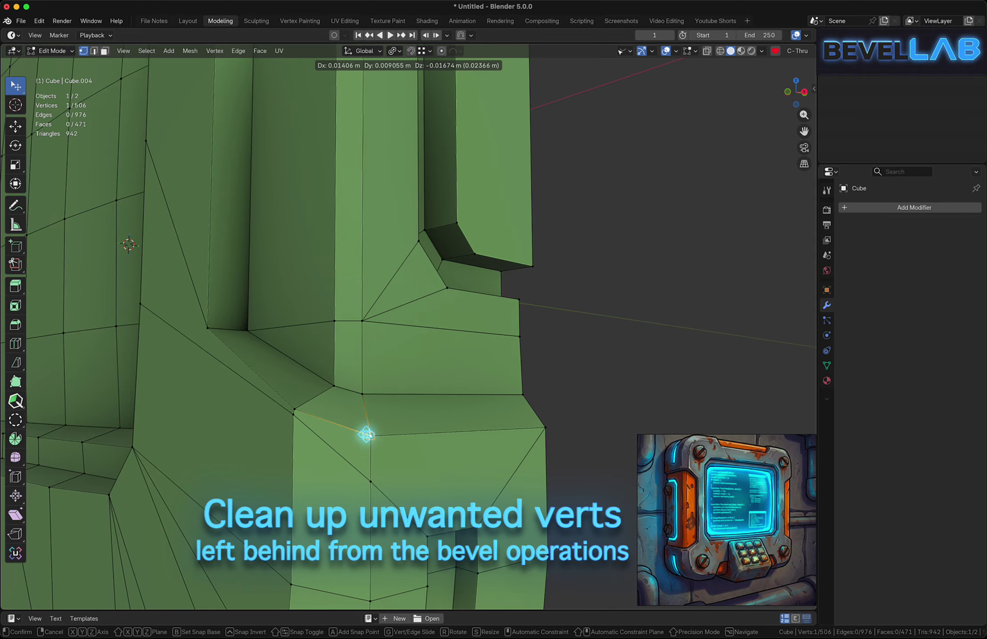
click(369, 435)
Move the two extra vertices just below the side notch's lower bevel corners up onto those corners to merge them
click(370, 481)
key(g)
drag(370, 443, 370, 437)
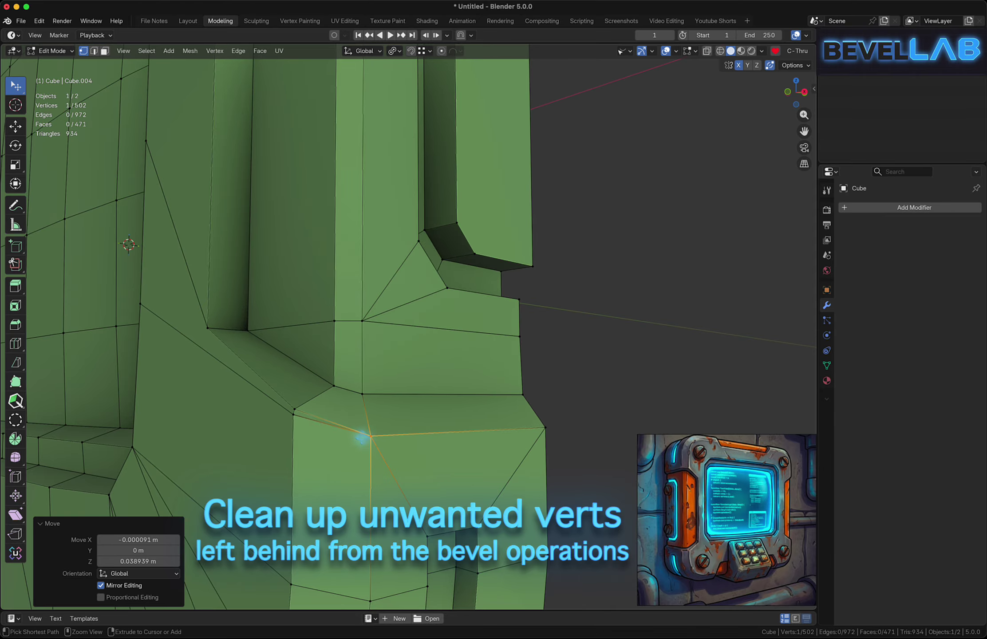
drag(293, 415, 295, 409)
scroll(323, 380, down, 3)
shift+middle_drag(302, 333, 284, 320)
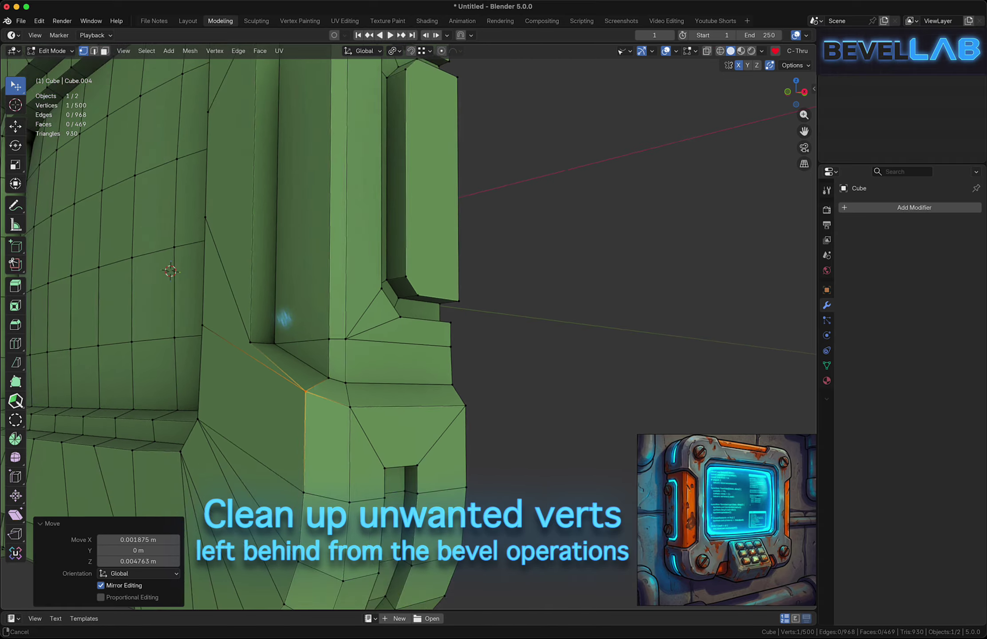
Merge the stray bevel vertices at the end of the bottom notch into the adjacent corner vertices
scroll(311, 351, down, 7)
shift+middle_drag(321, 359, 411, 280)
scroll(415, 388, up, 8)
shift+middle_drag(382, 365, 416, 296)
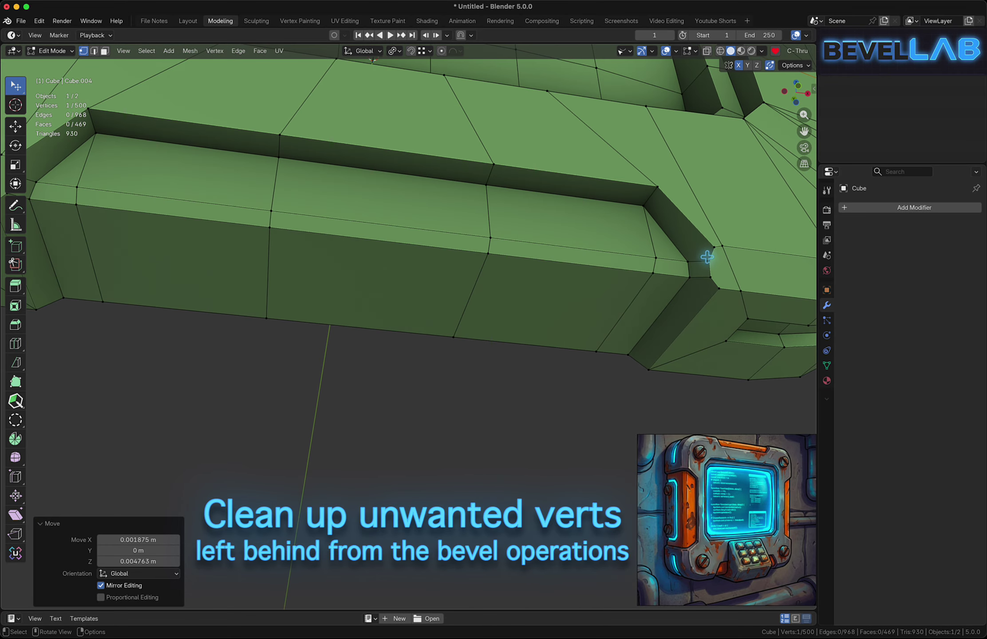
mouse_move(709, 264)
mouse_down()
mouse_move(722, 246)
mouse_move(714, 247)
mouse_up()
click(740, 290)
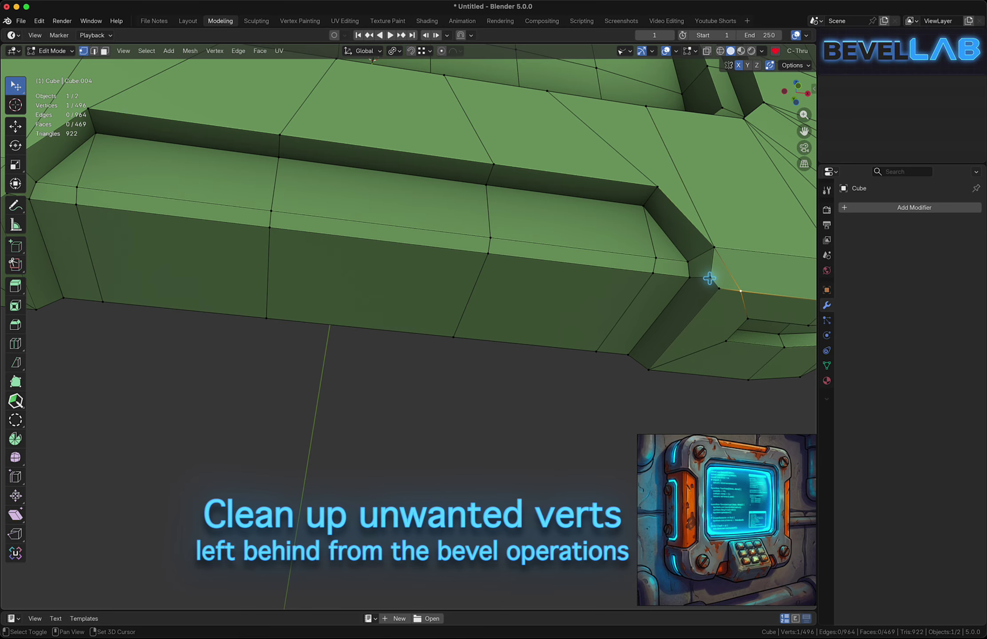
mouse_move(709, 279)
mouse_down()
mouse_move(748, 303)
mouse_move(719, 289)
mouse_up()
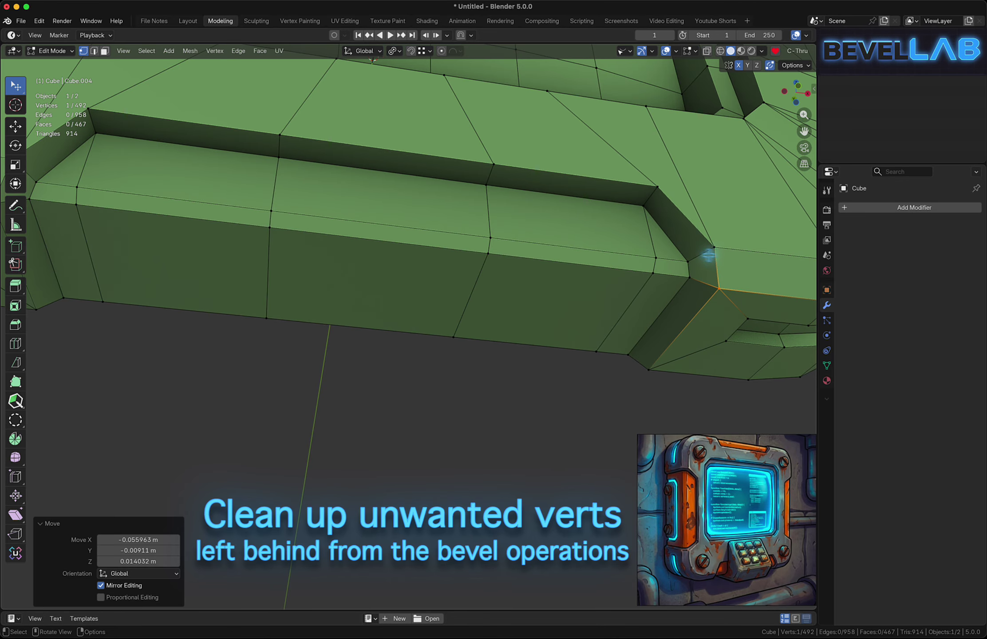
Examine the bottom notch and corners, including in Object Mode, for leftover vertices after the bevel cleanup
scroll(474, 312, down, 1)
shift+middle_drag(178, 209, 447, 304)
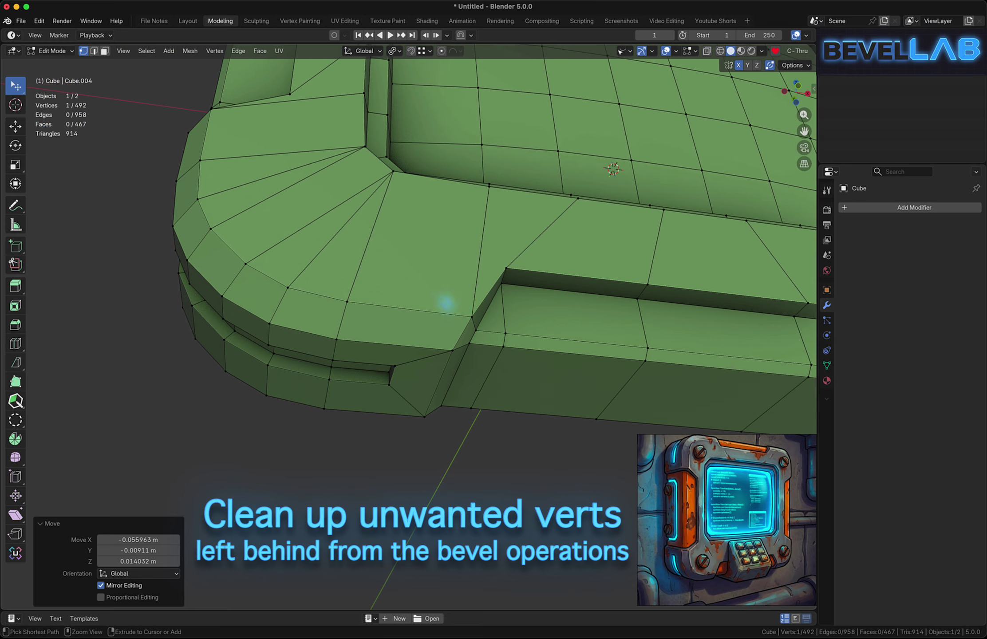
scroll(440, 255, down, 1)
middle_drag(413, 193, 371, 235)
scroll(370, 235, down, 2)
key(Tab)
middle_drag(447, 313, 274, 322)
key(Tab)
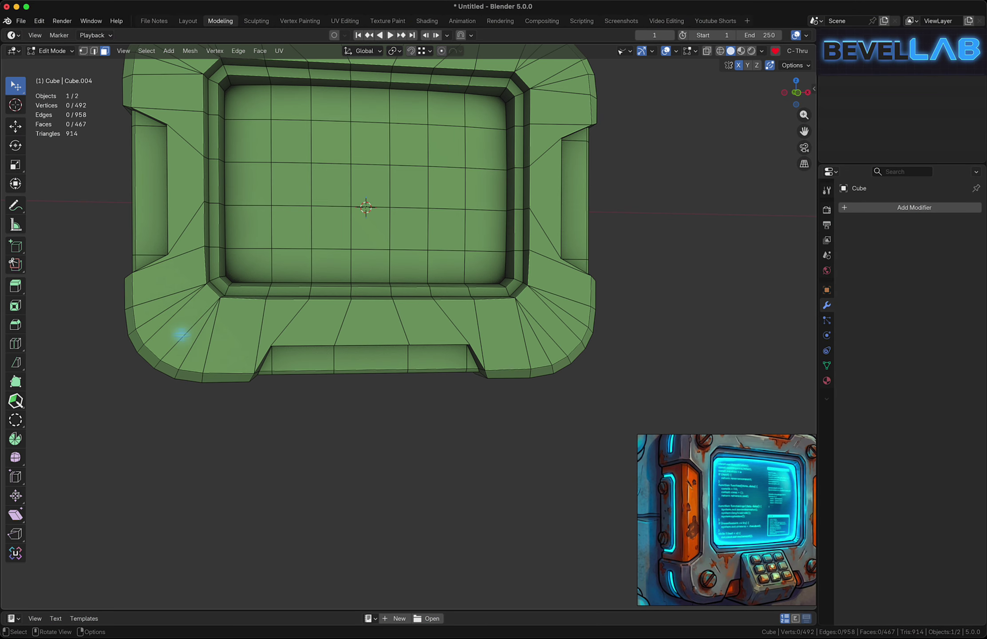
Select the diagonal front face at the frame's lower-left corner and snap the 3D cursor to it
click(183, 327)
scroll(180, 319, up, 1)
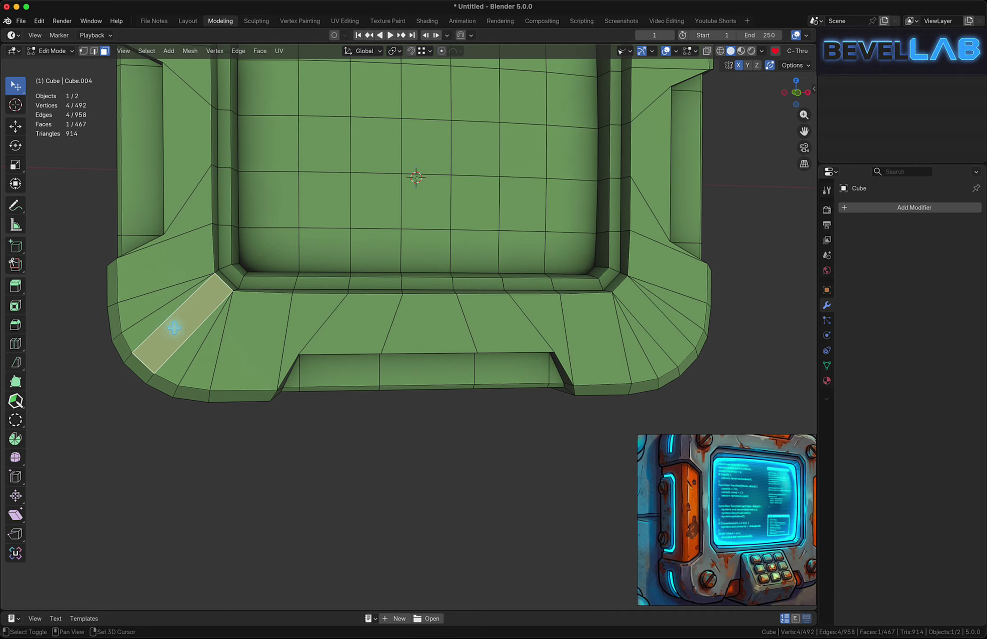
shift+middle_drag(172, 326, 237, 350)
right_click(234, 335)
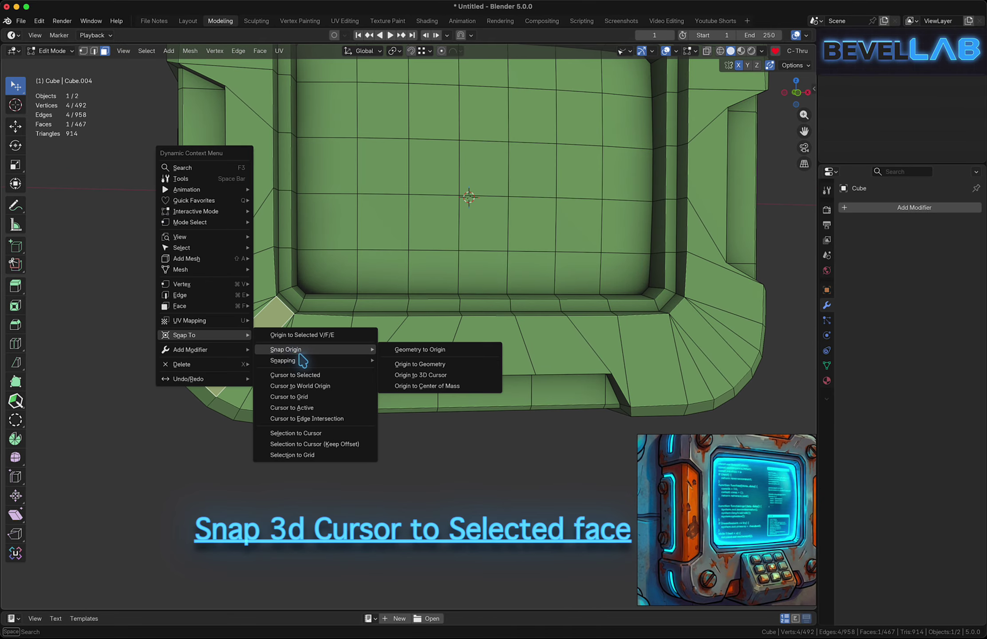
click(313, 377)
middle_drag(249, 344, 283, 341)
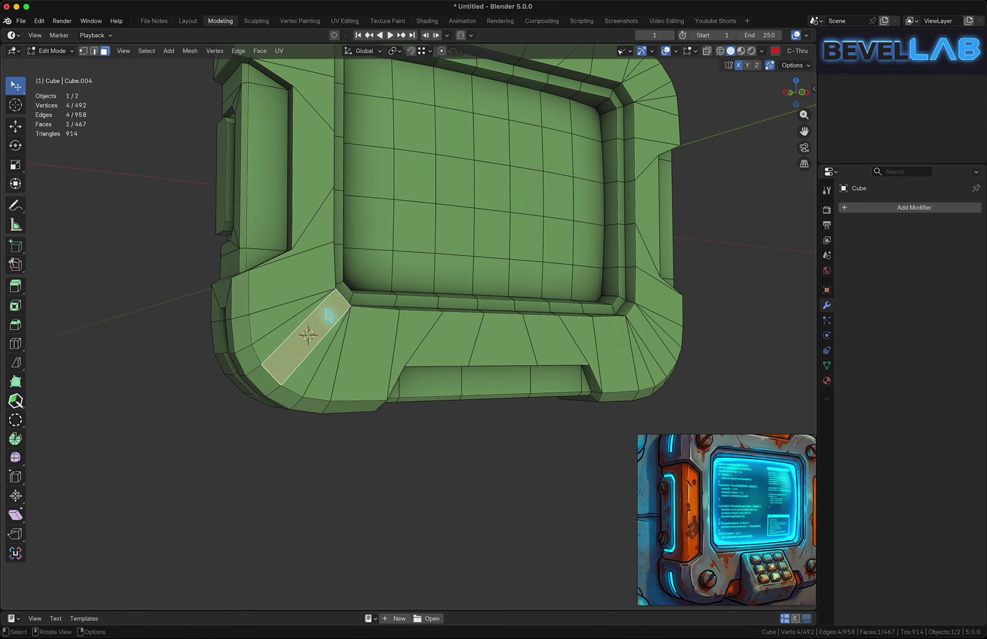
Return to Object Mode and add a mesh circle at the 3D cursor on the frame's lower-left corner
key(ctrl+Tab)
click(269, 309)
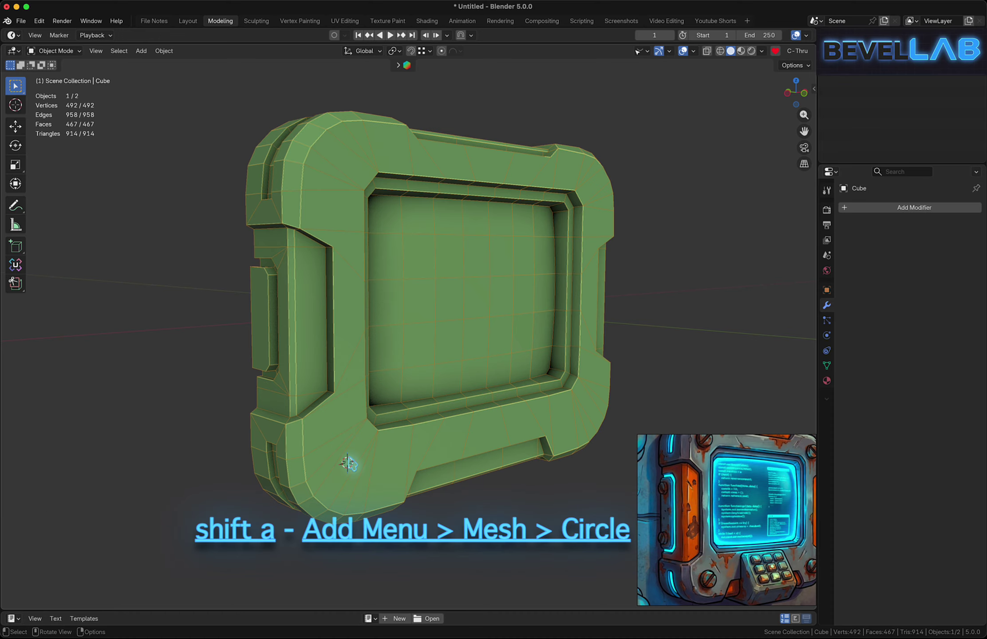
key(shift+a)
mouse_move(310, 416)
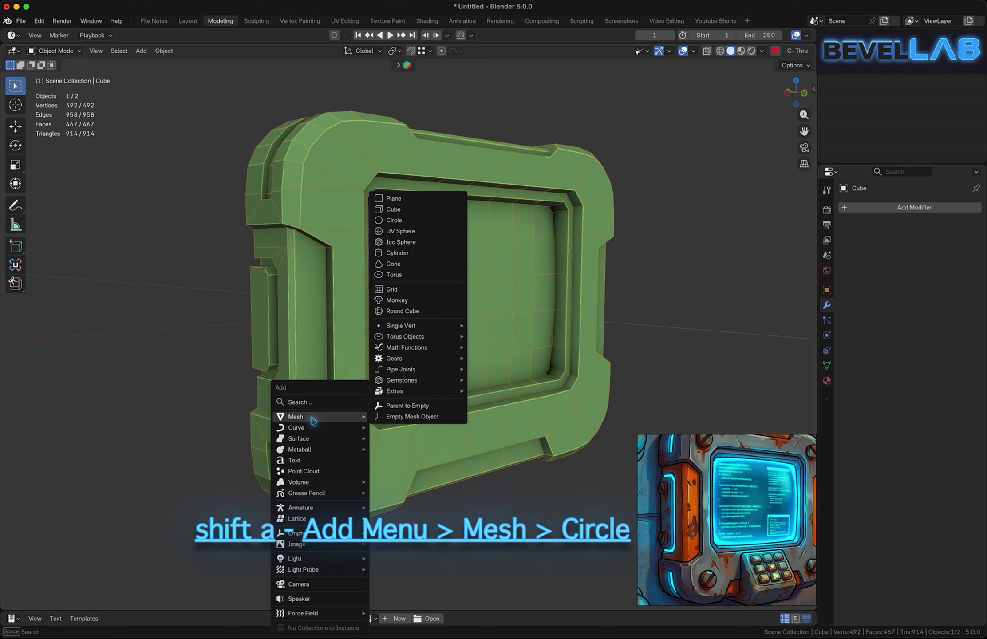
click(395, 220)
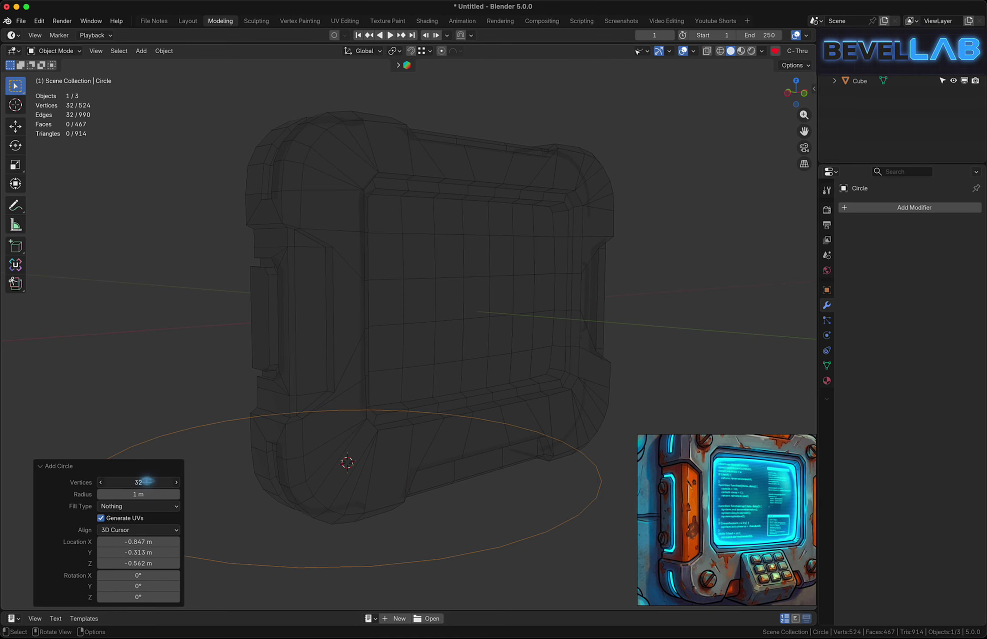
Set the new circle to 16 vertices and reduce its radius to about 0.086 m
drag(133, 480, 140, 480)
click(141, 480)
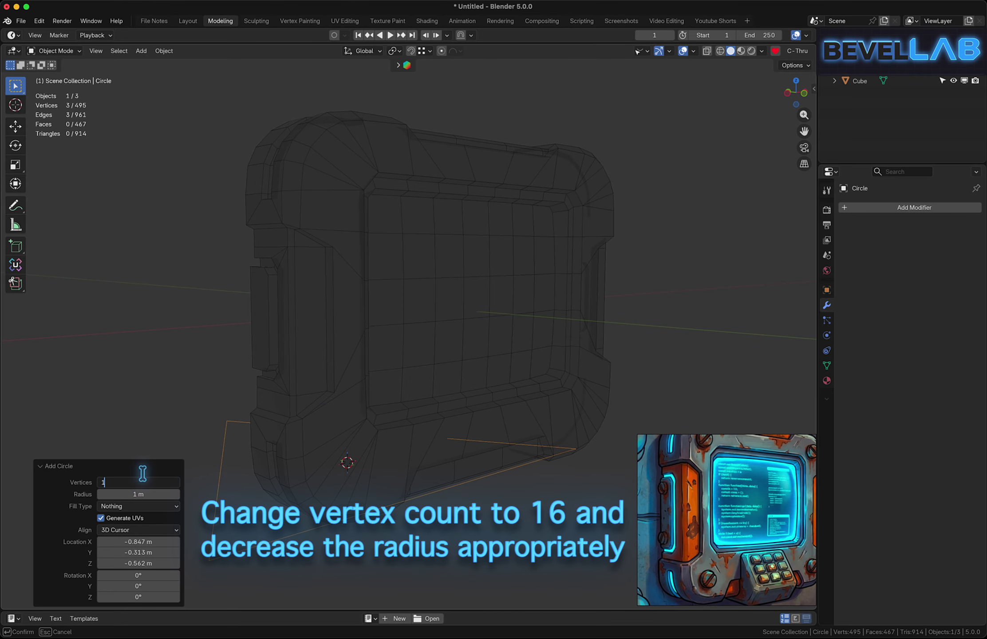
text(16)
key(Tab)
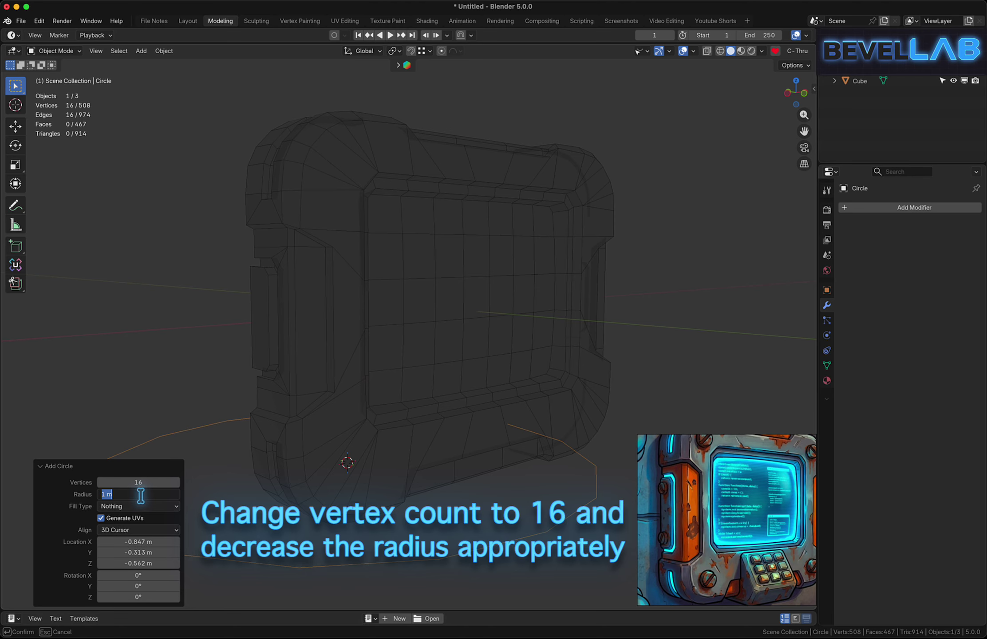
click(86, 492)
drag(133, 494, 116, 495)
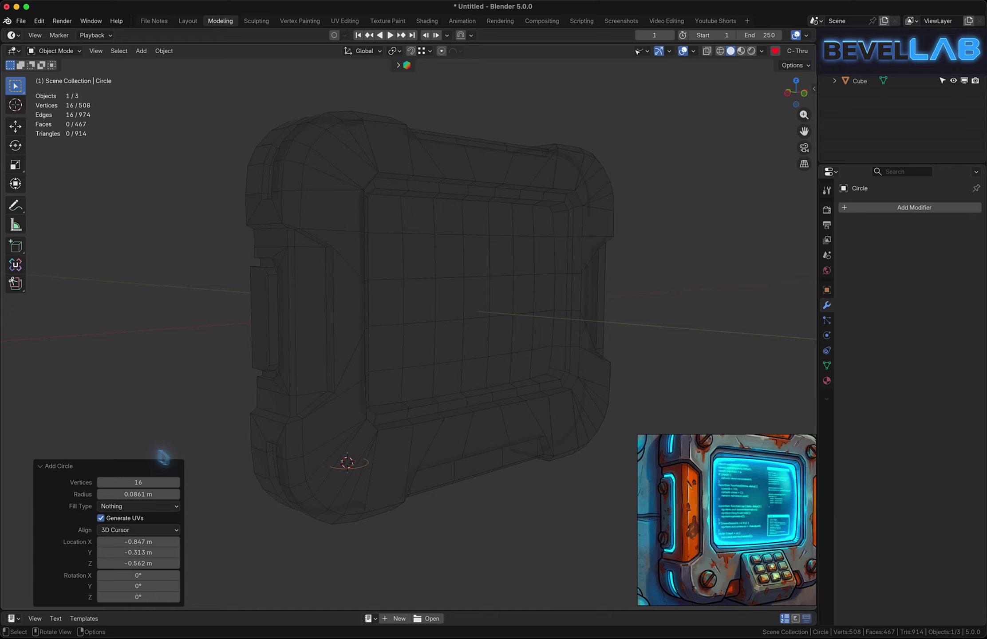
click(233, 502)
click(361, 469)
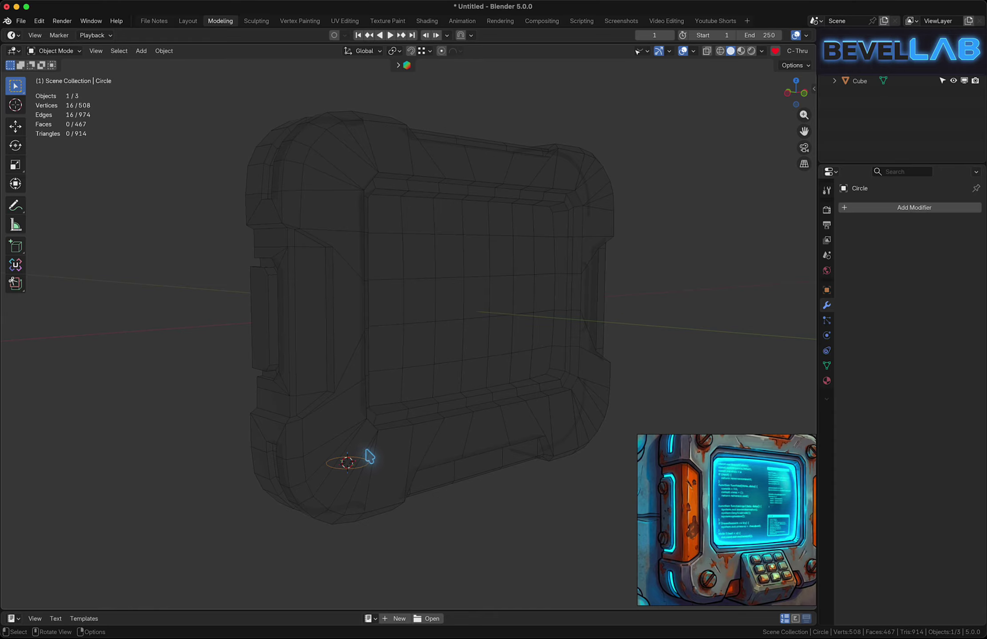
Rotate the circle 90° around the X axis so it lies parallel to the monitor's front face
middle_drag(370, 457, 425, 450)
key(r)
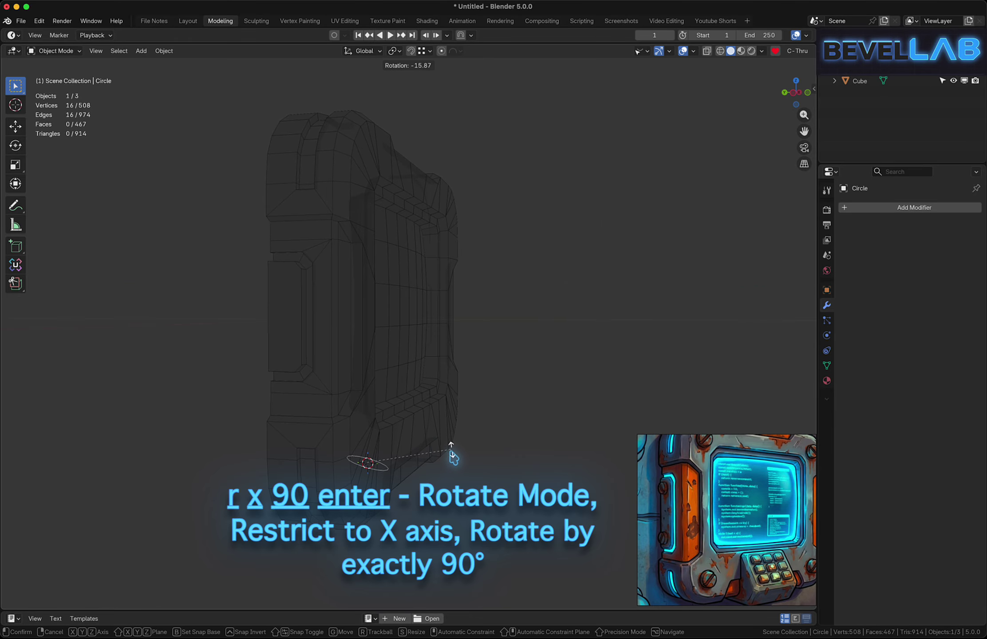
text(x9)
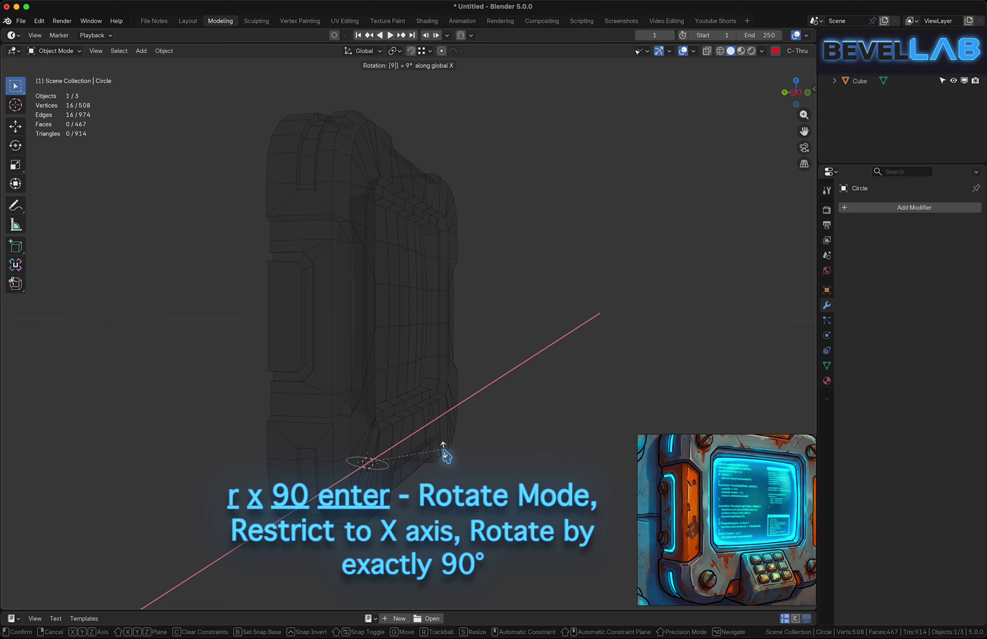
key(Return)
middle_drag(410, 447, 297, 462)
scroll(320, 445, up, 5)
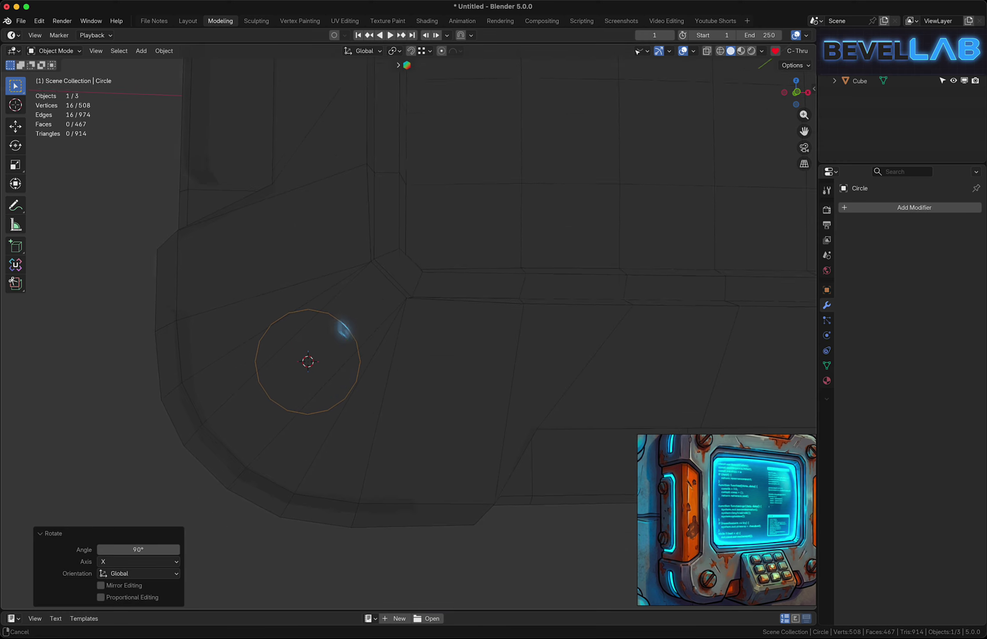
Extrude the circle's edges about 0.055 m outward along the Y axis to form the screw head's side wall
middle_drag(403, 383, 436, 352)
key(Tab)
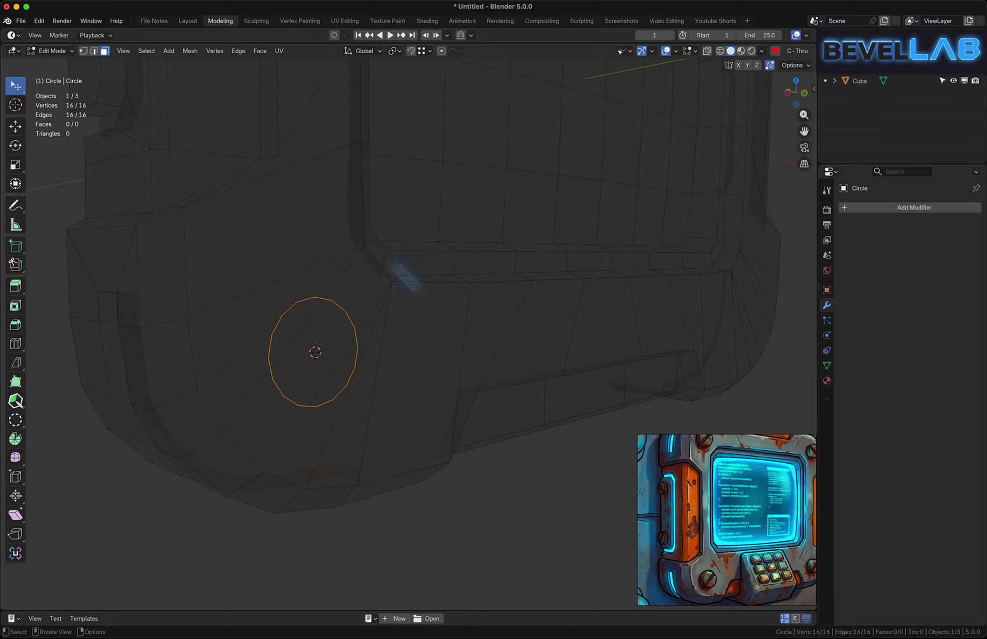
key(2)
middle_drag(314, 361, 347, 369)
key(e)
key(y)
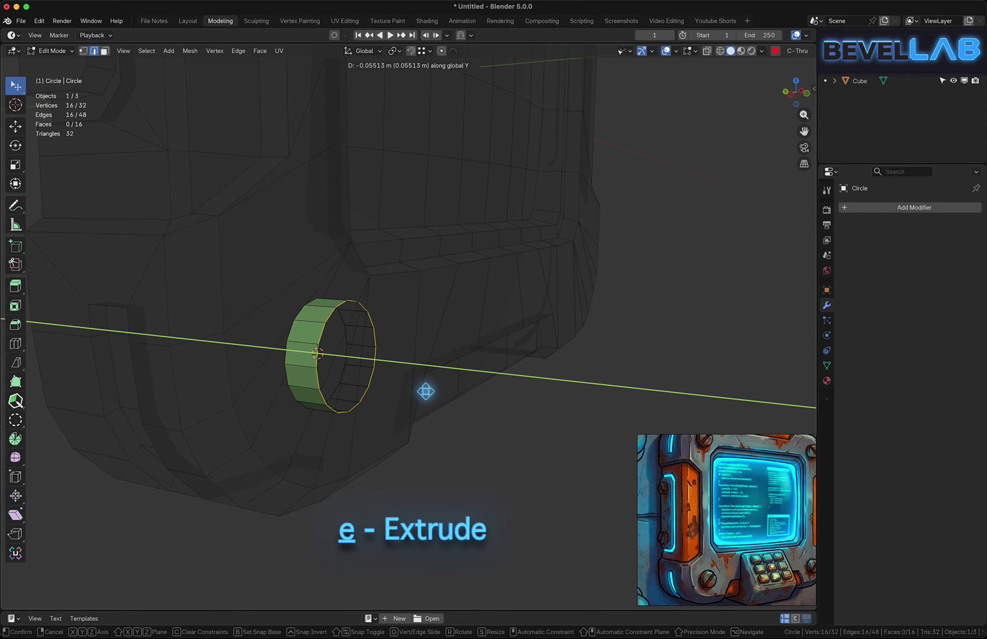
click(415, 389)
Add a single centered loop cut around the screw head's side wall
middle_drag(399, 359, 225, 357)
click(242, 359)
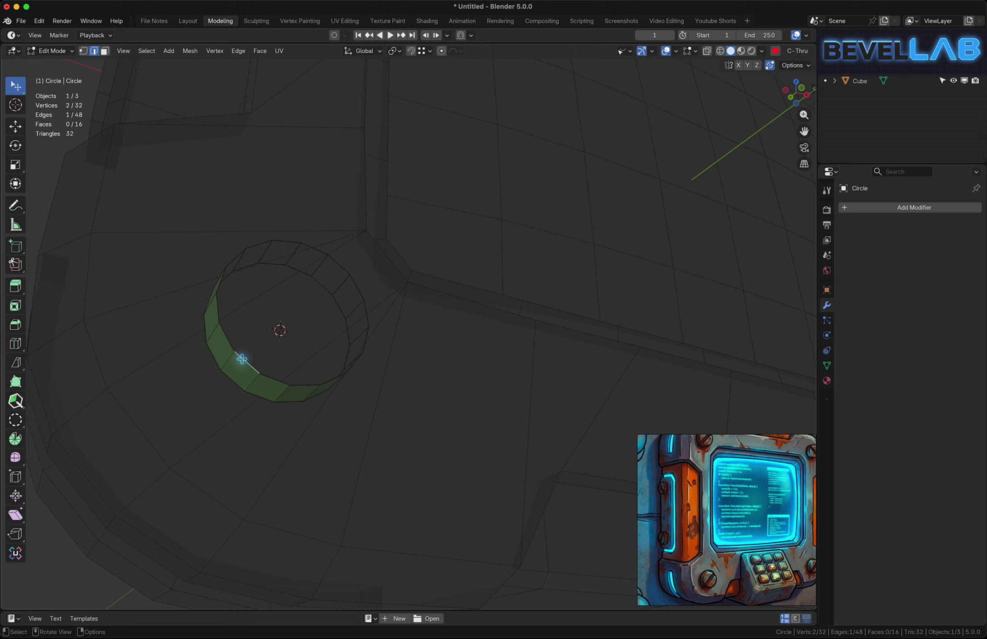
shift+click(338, 271)
key(ctrl+r)
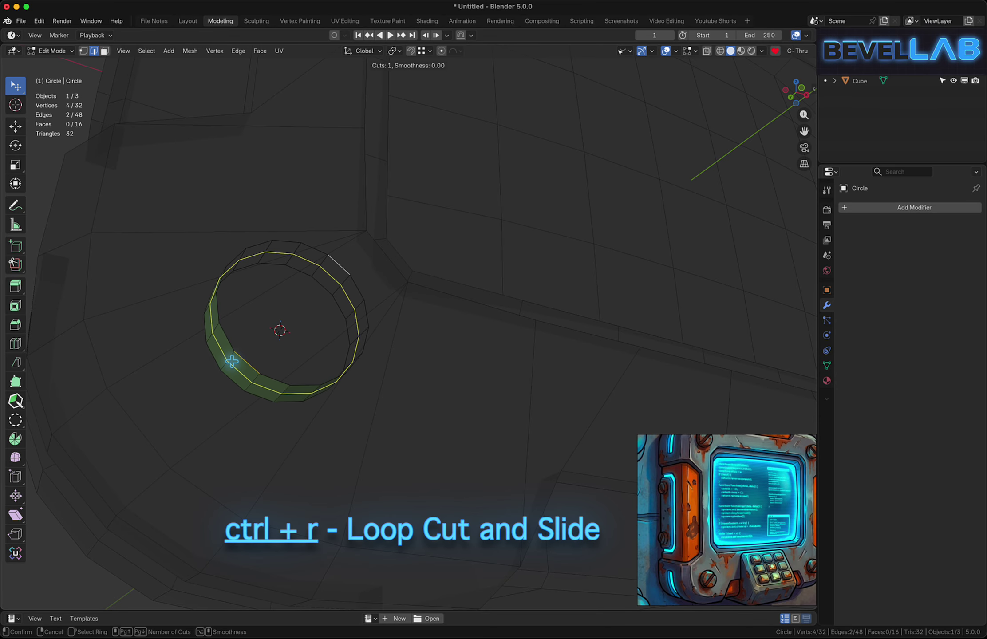
click(232, 361)
right_click(233, 359)
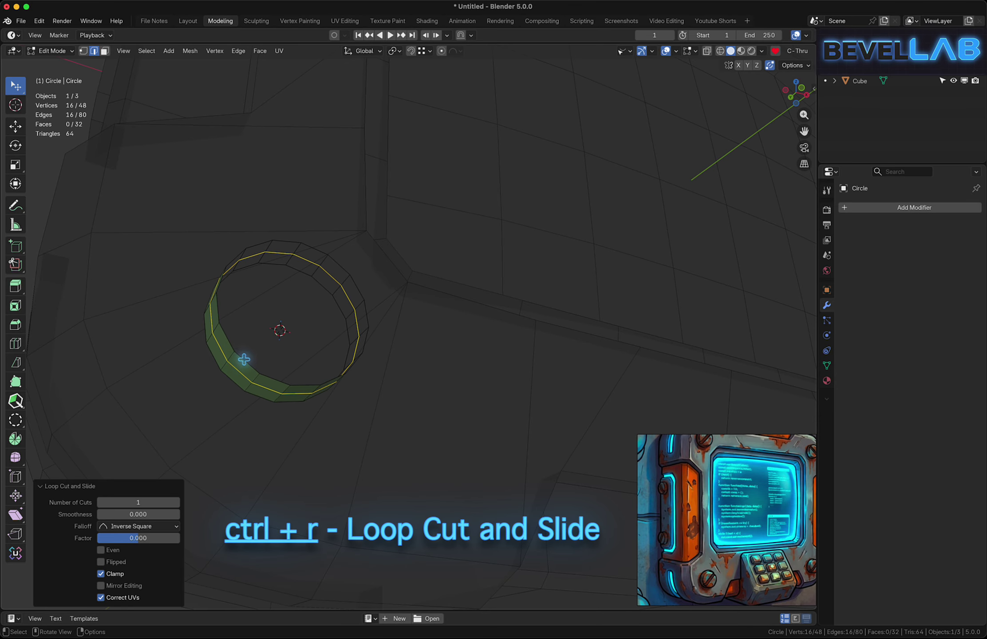
Delete two diagonally opposite edges on the screw head's front rim to open gaps for the slot
click(243, 359)
shift+click(337, 265)
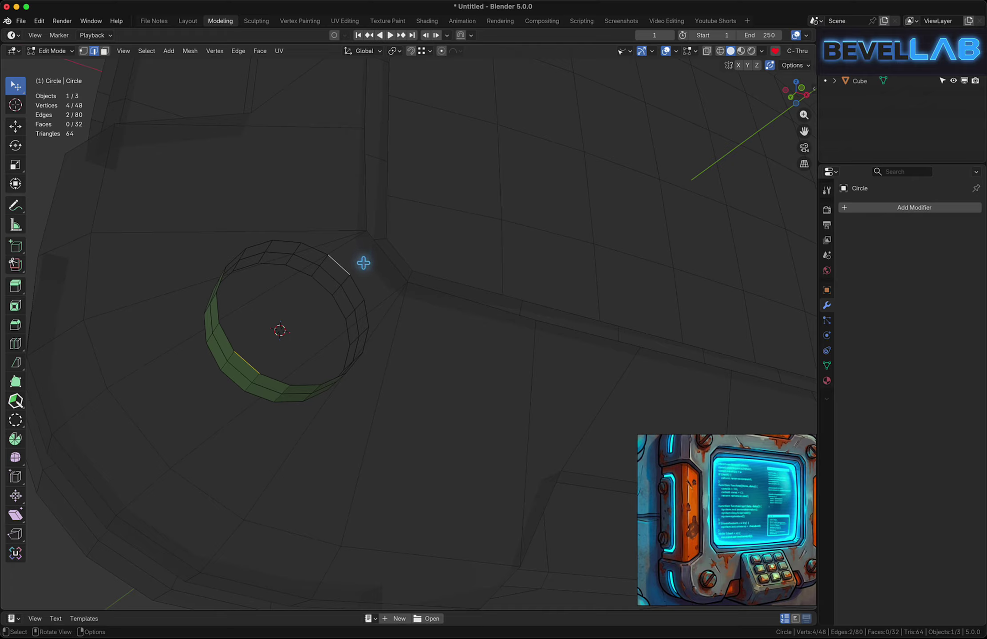
key(x)
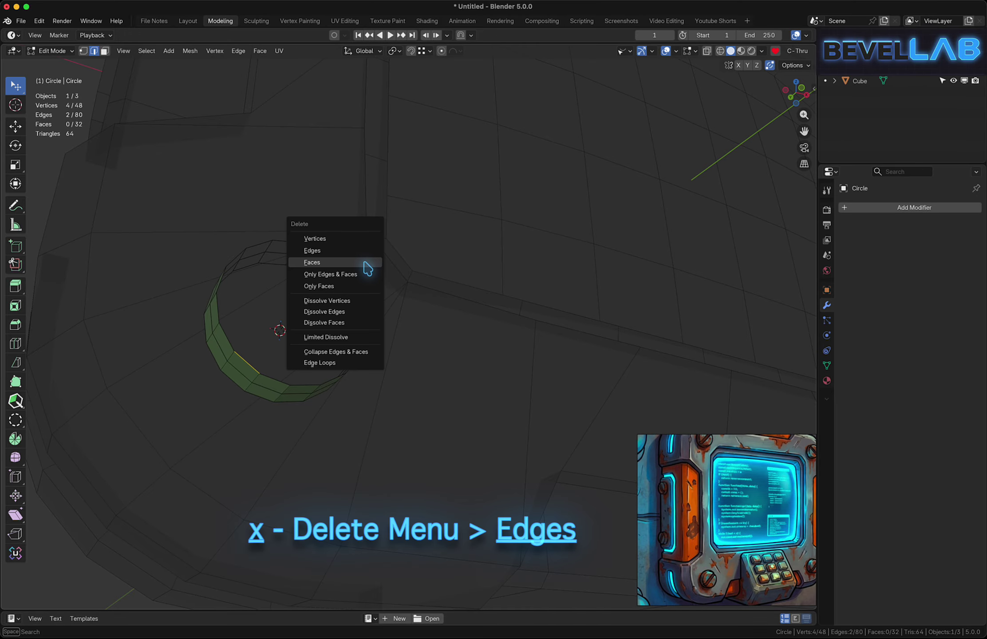
click(327, 251)
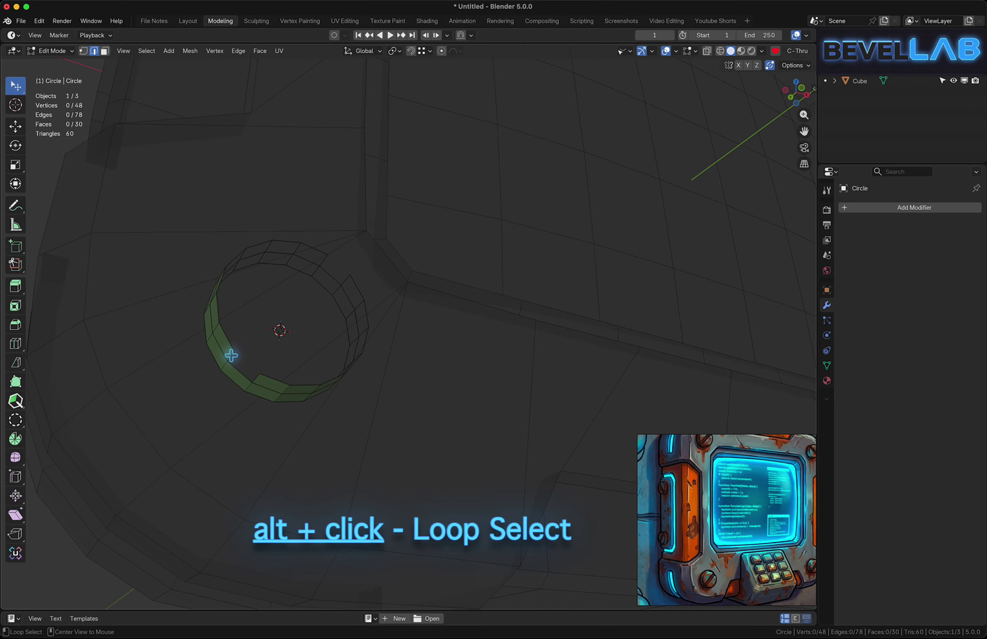
Select the edges around both rim gaps and bridge them with Bridge Edge Loops to form the screw slot
alt+shift+click(334, 264)
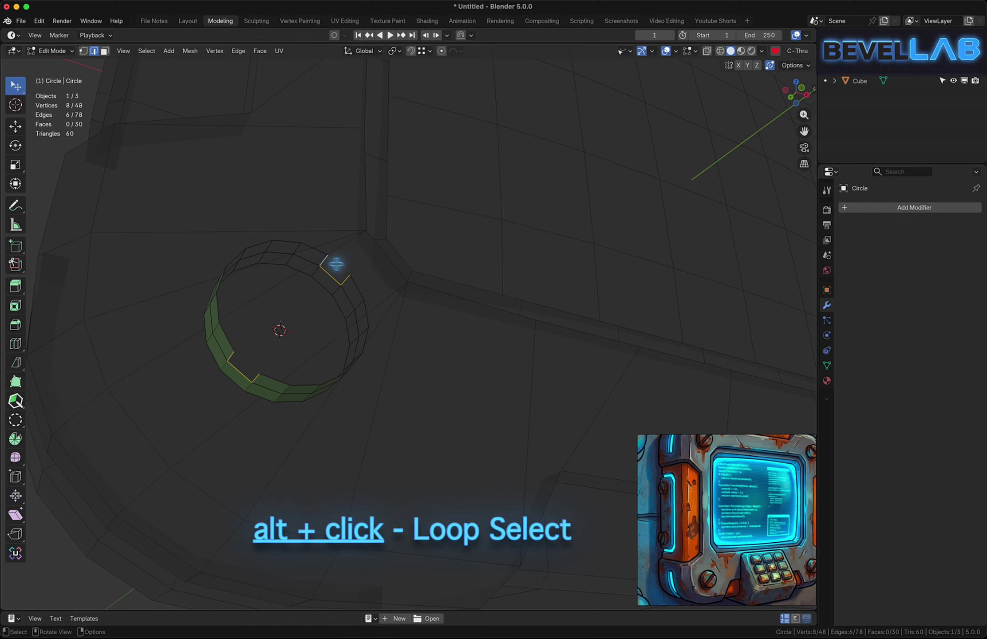
right_click(372, 251)
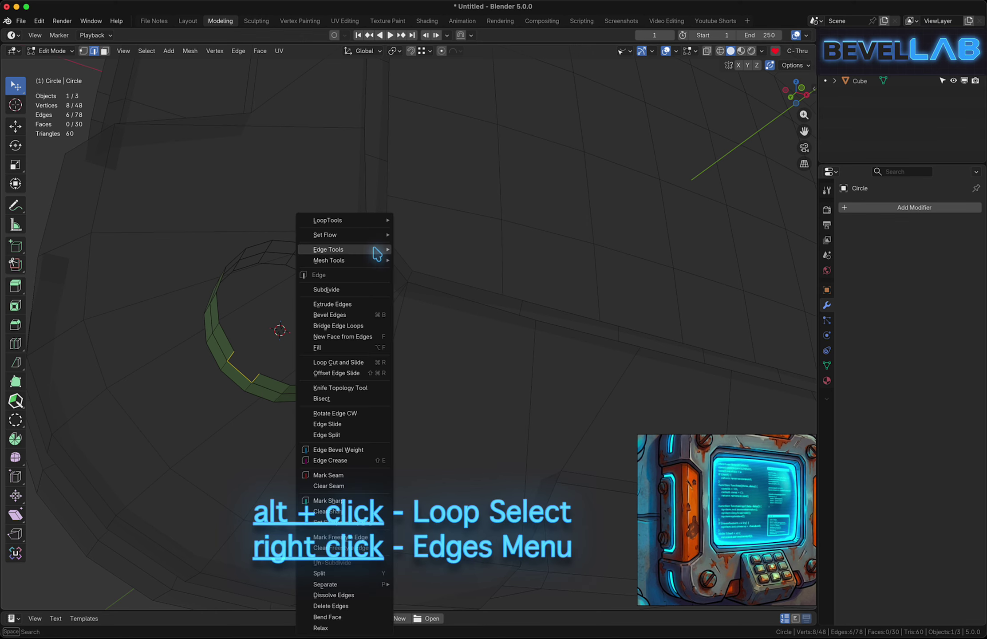
click(334, 327)
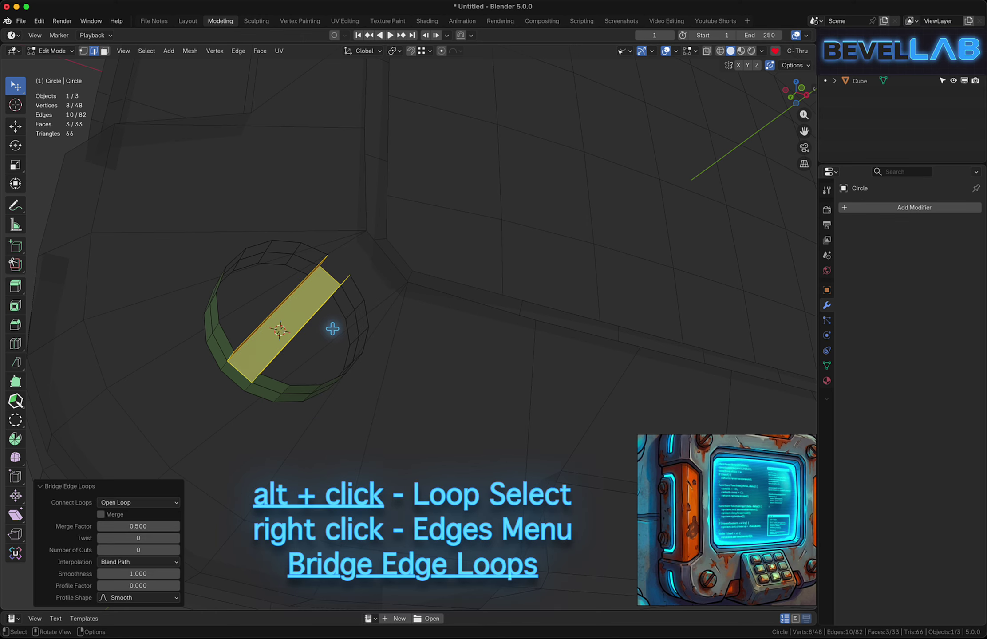
Select the front boundary loops on both sides of the slot and fill them with two half-round faces
alt+click(228, 329)
alt+shift+click(279, 374)
middle_drag(280, 374, 309, 328)
key(f)
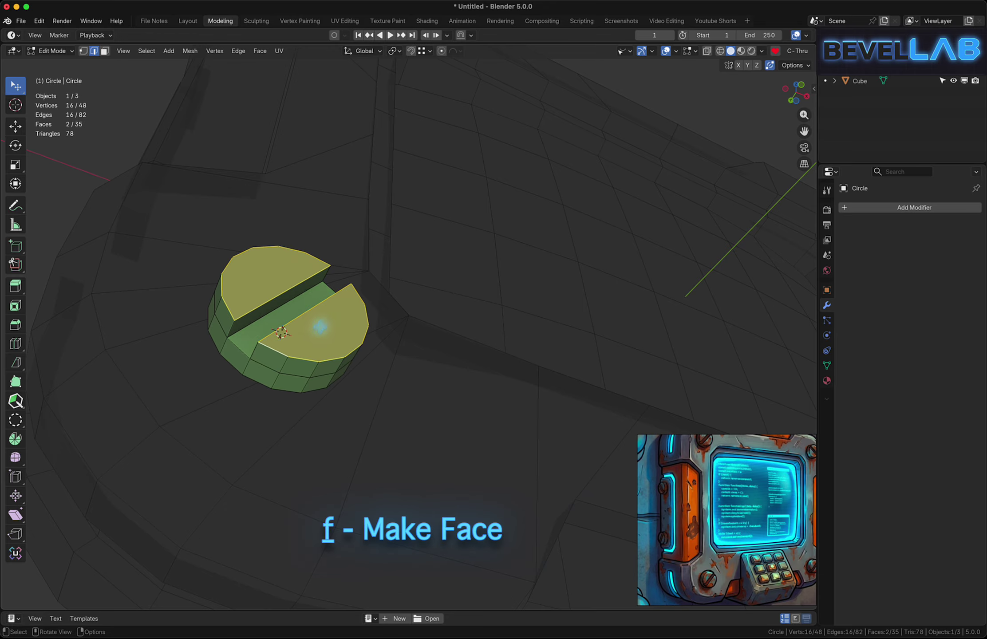
Add the slot's end edges to the selected front outlines and bevel them about 0.004 m with one segment
scroll(319, 333, up, 3)
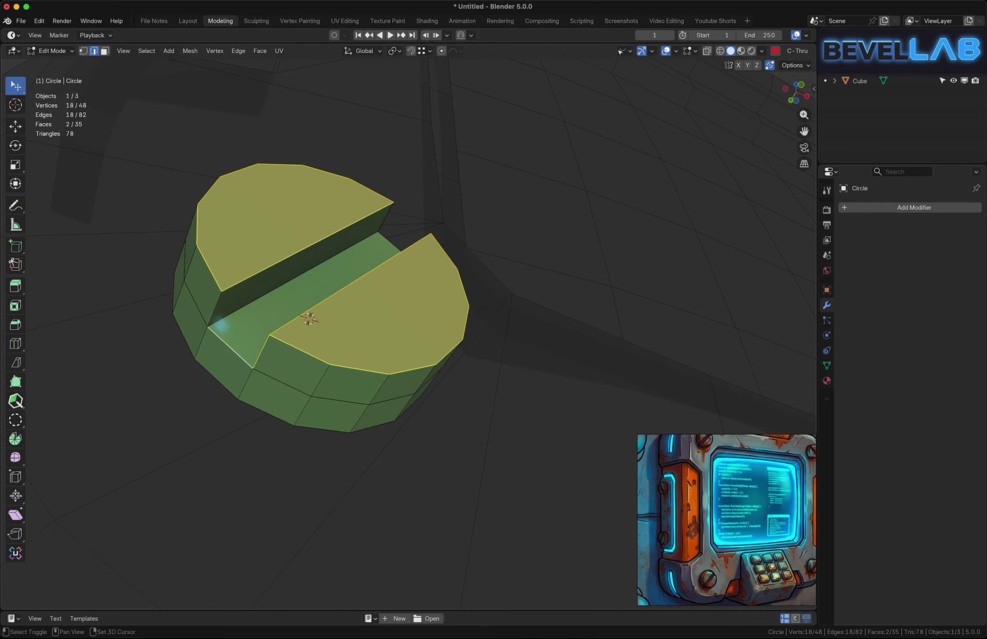
middle_drag(384, 240, 429, 262)
shift+click(356, 299)
key(ctrl+b)
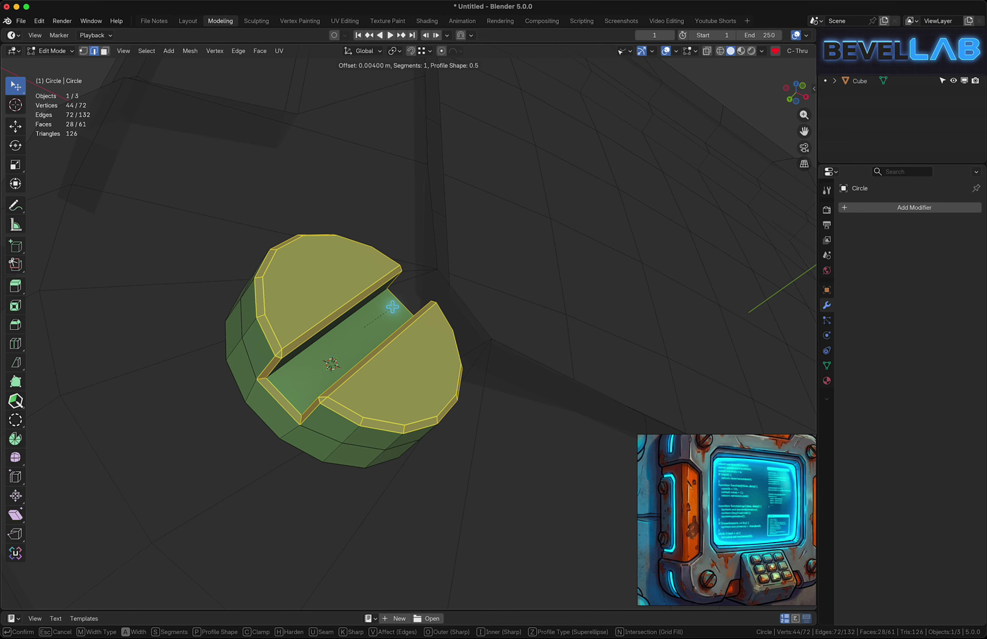
click(389, 303)
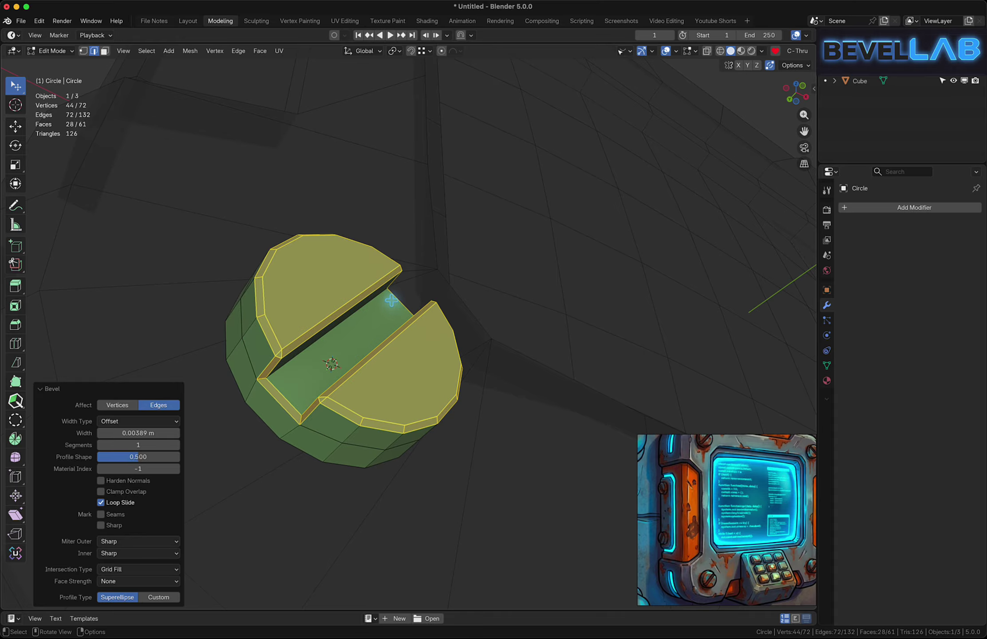
Return to Object Mode and add a Subdivision Surface modifier to the screw head
key(Tab)
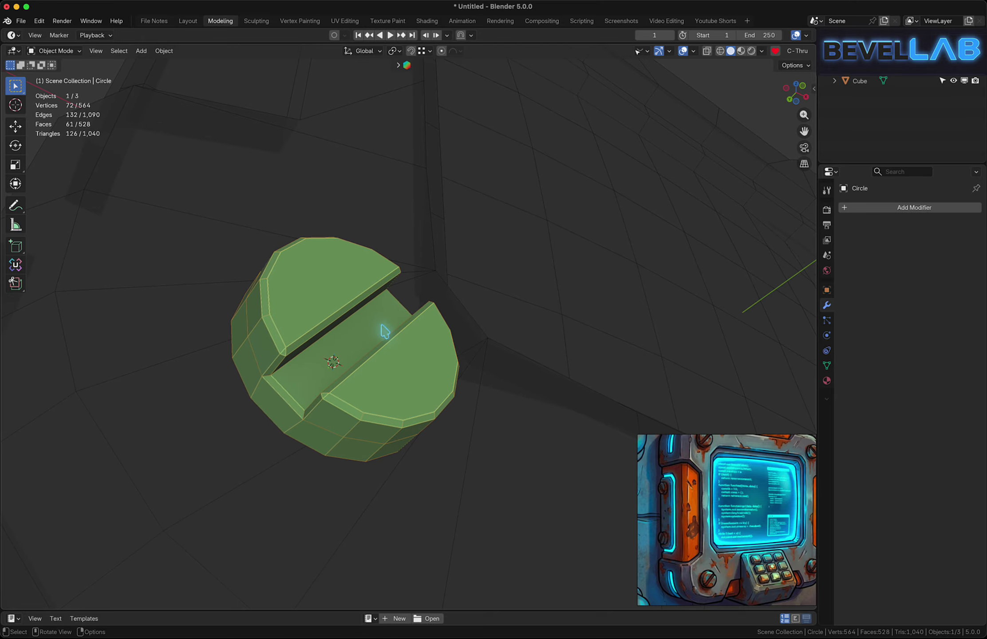
click(921, 208)
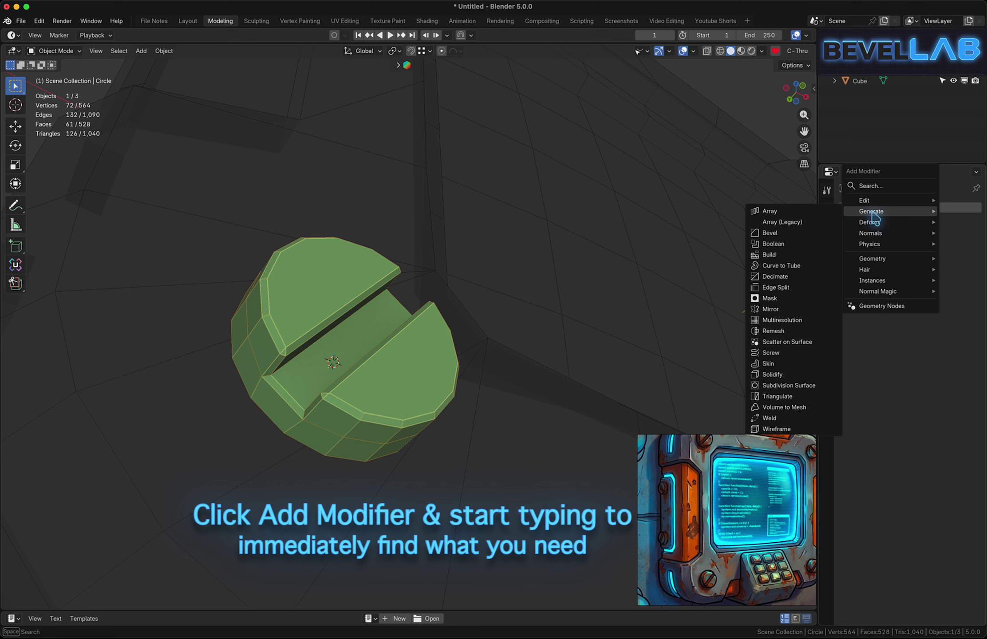
text(sub)
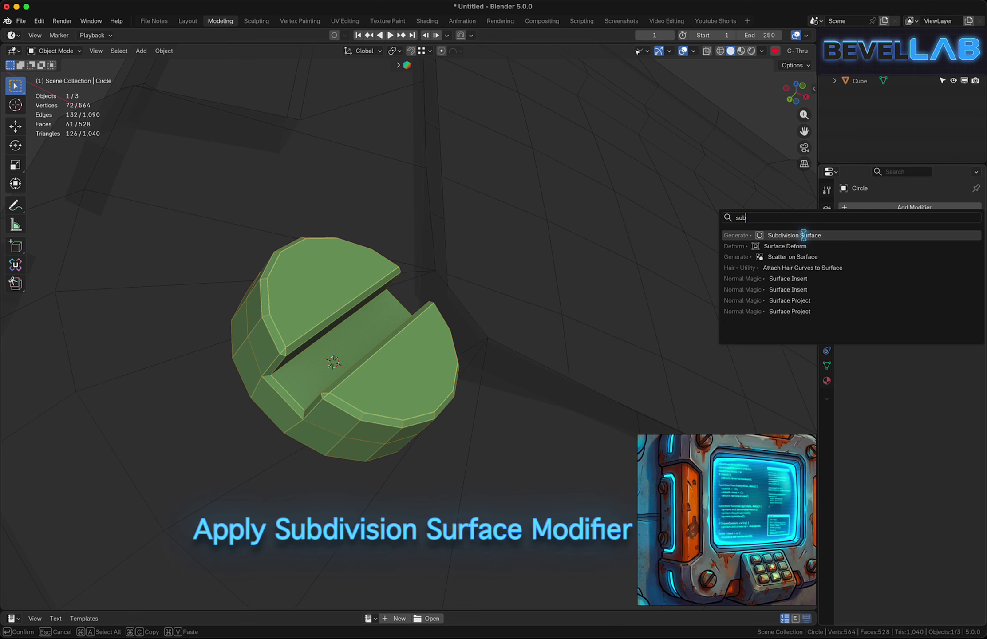
click(804, 236)
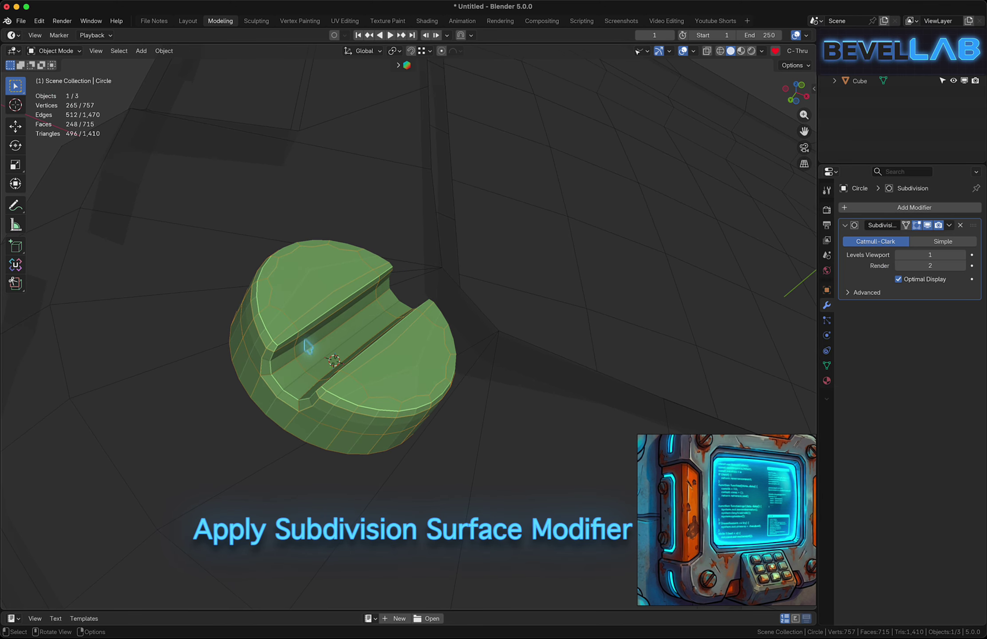
In Edit Mode, crease the bevelled outlines of both half-round faces, their slot-end edges and the screw head's rear rim with factor 1.000
key(ctrl+Tab)
click(368, 326)
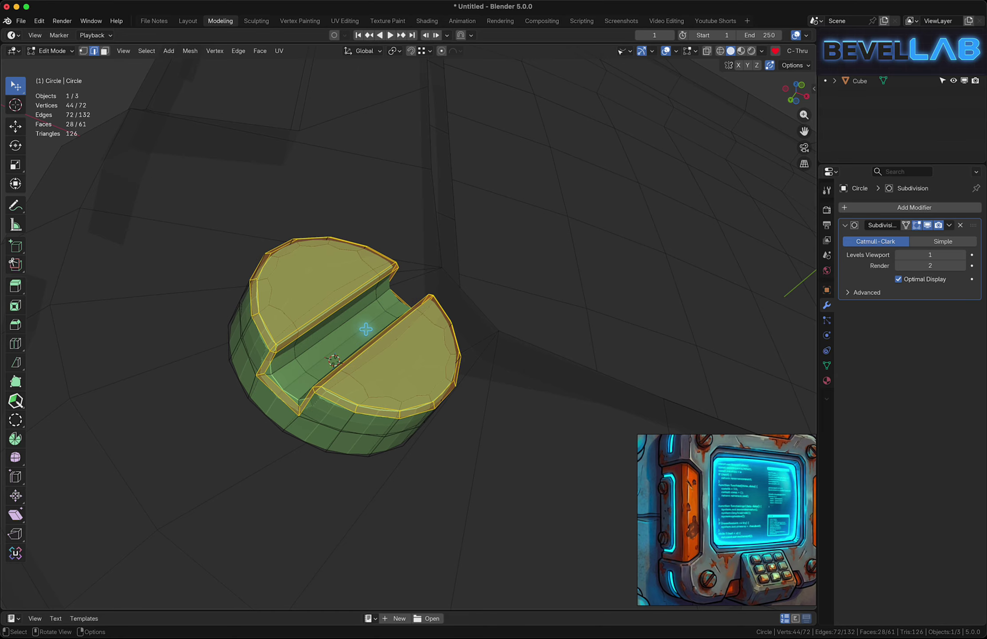
alt+click(311, 396)
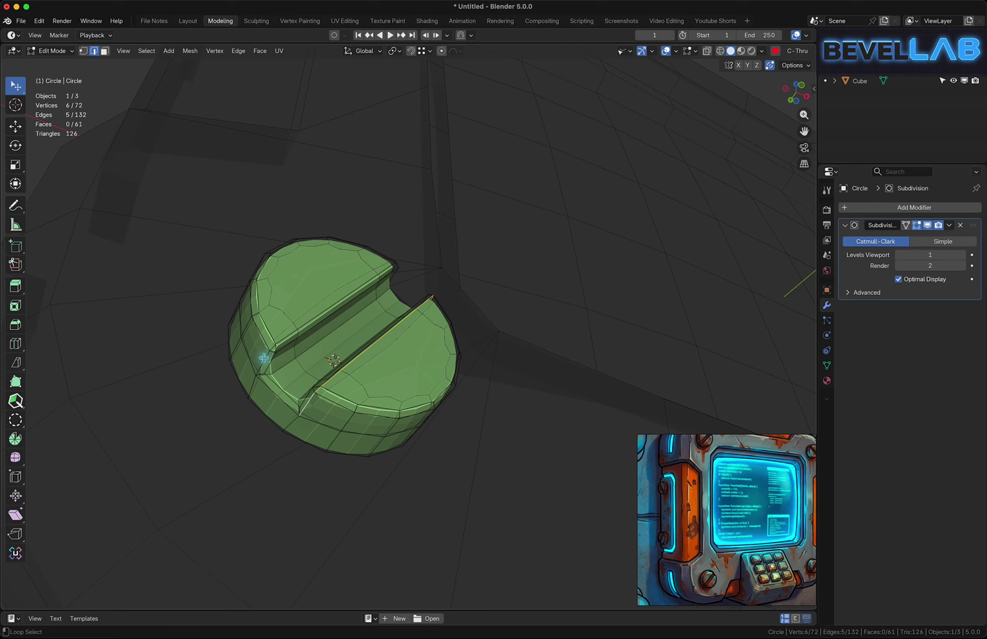
alt+shift+click(262, 344)
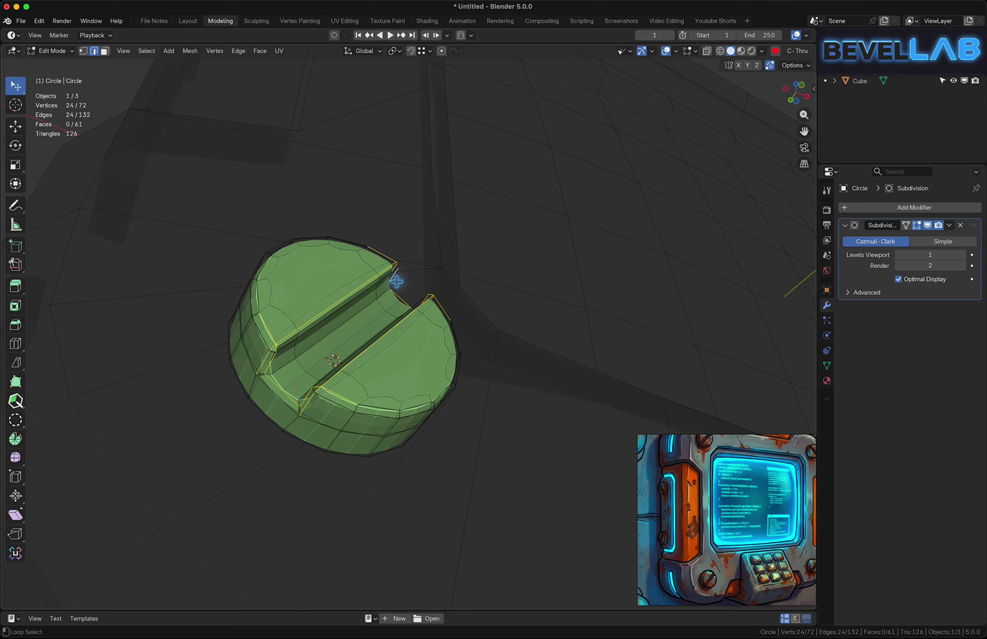
alt+shift+click(259, 321)
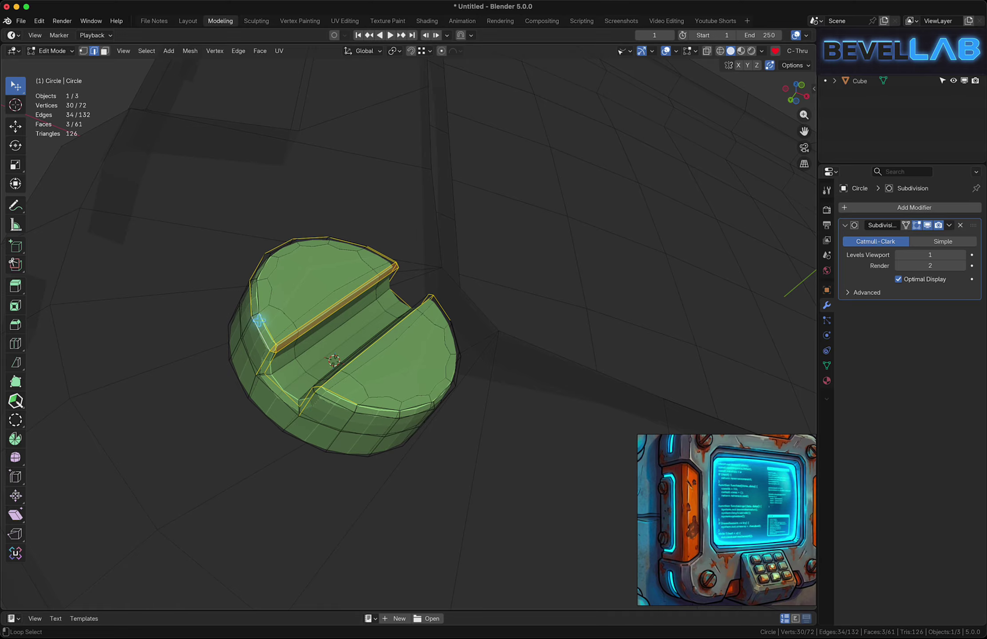
alt+shift+click(260, 299)
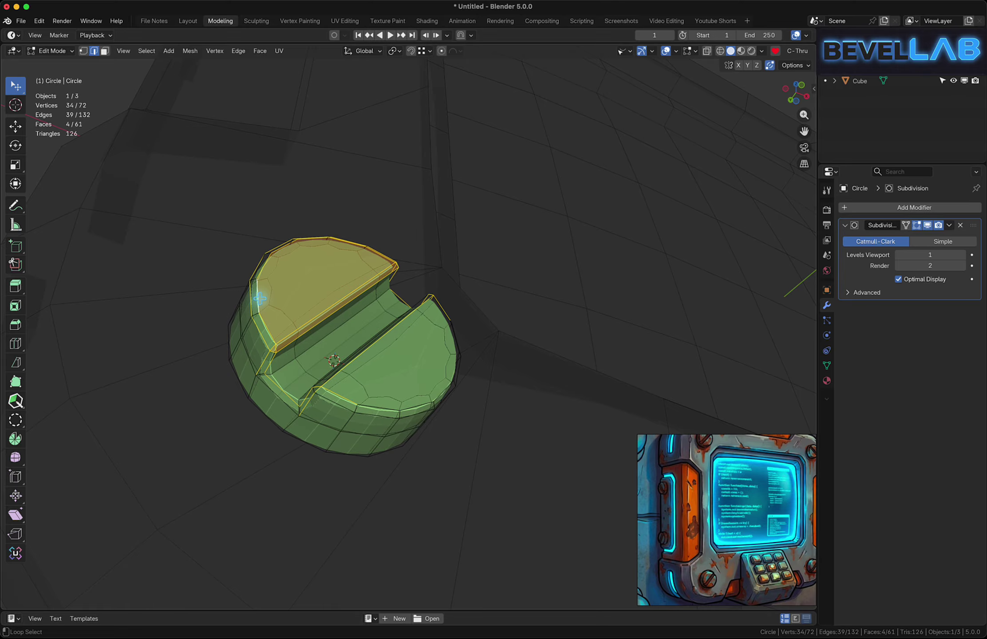
alt+shift+click(336, 404)
alt+shift+click(371, 405)
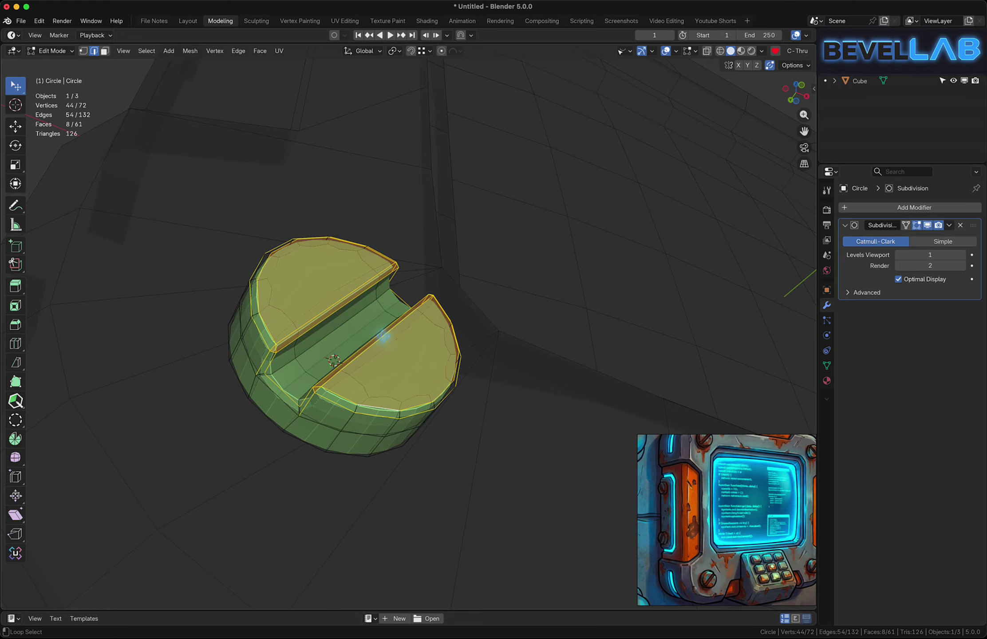
mouse_move(408, 370)
middle_down()
mouse_move(419, 364)
mouse_move(441, 418)
mouse_move(391, 375)
middle_up()
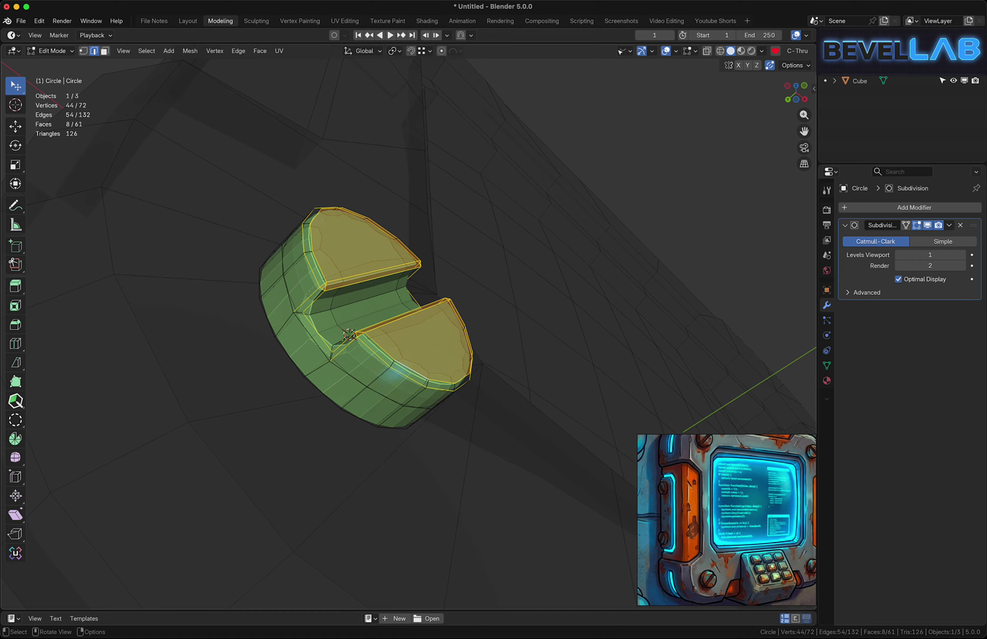
alt+shift+click(324, 378)
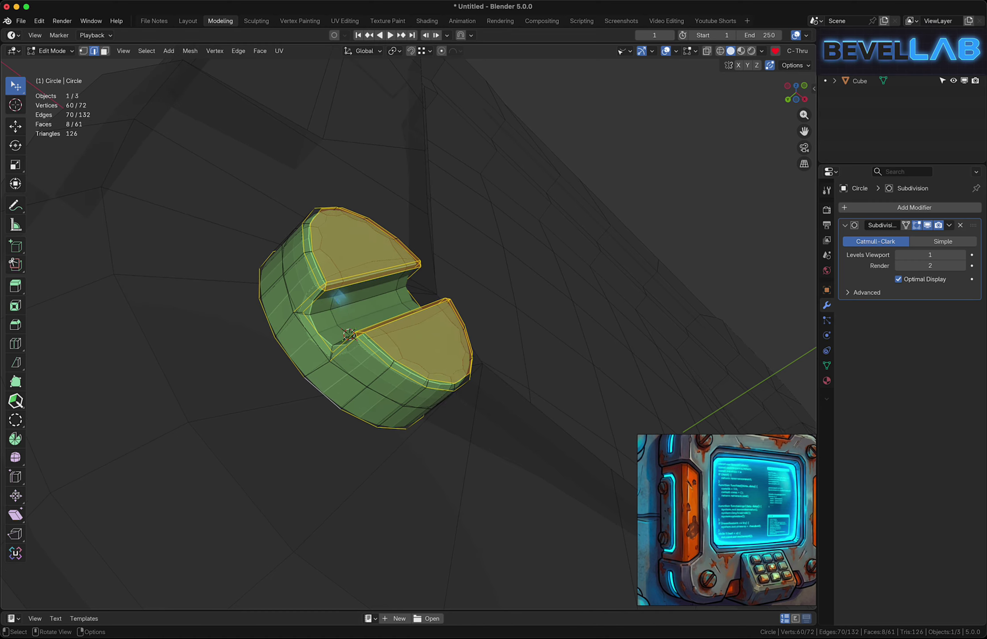
middle_drag(341, 293, 324, 262)
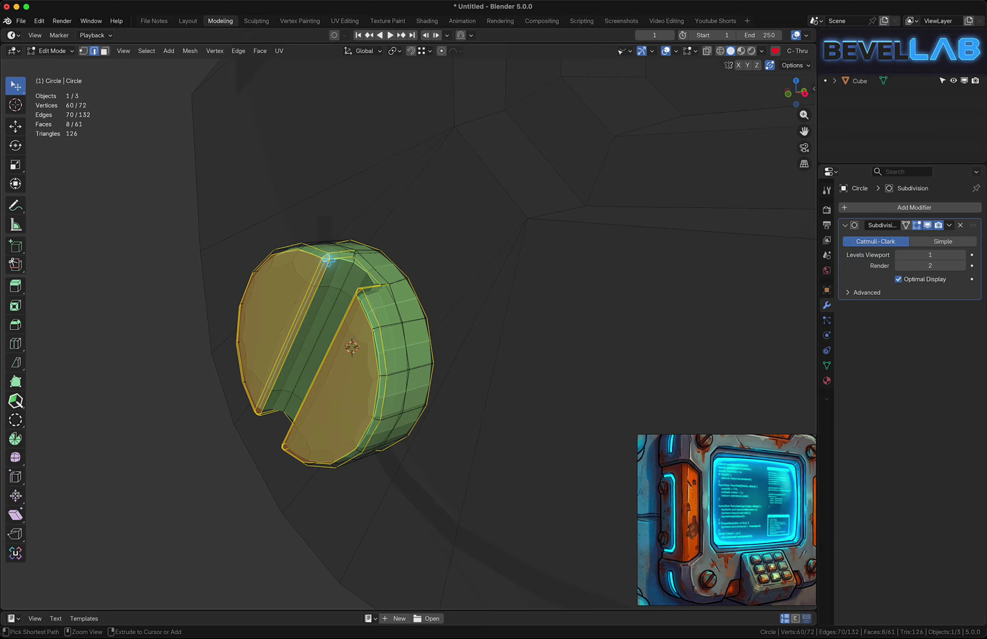
scroll(331, 267, up, 5)
middle_drag(317, 264, 382, 180)
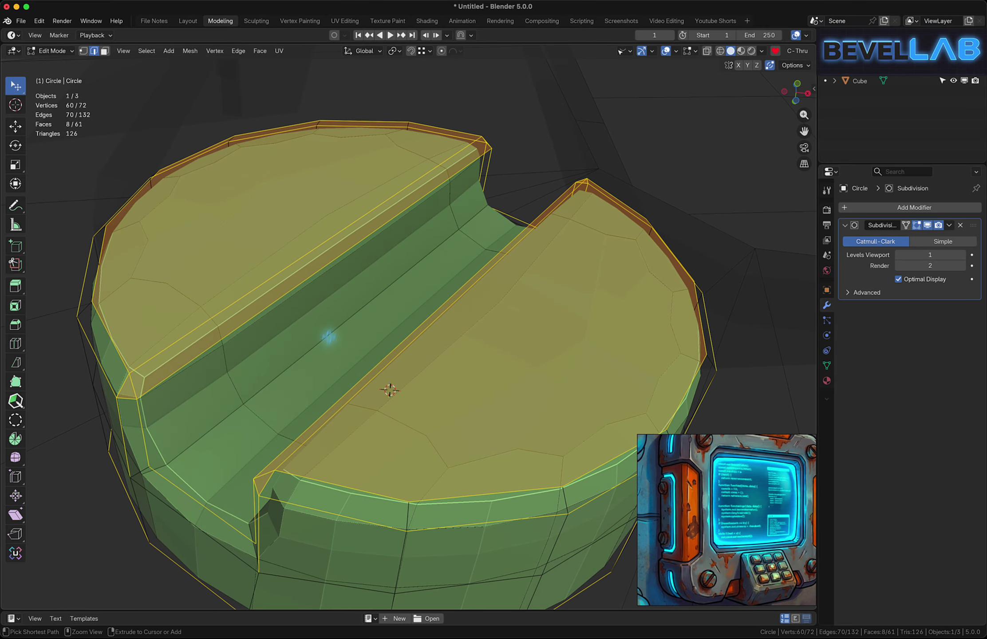
scroll(326, 331, down, 3)
middle_drag(330, 333, 351, 328)
key(shift+e)
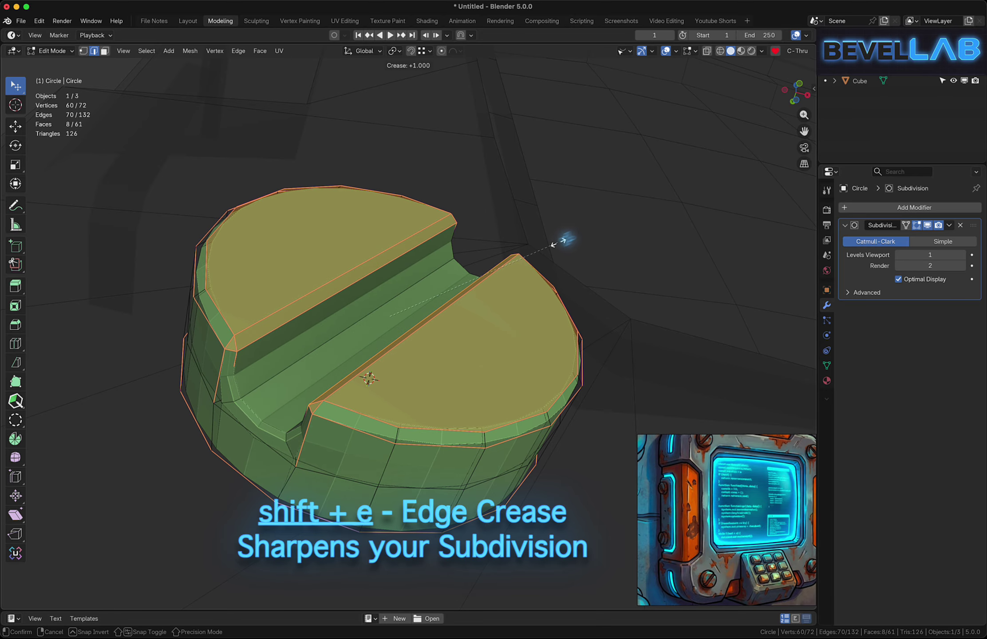
click(632, 200)
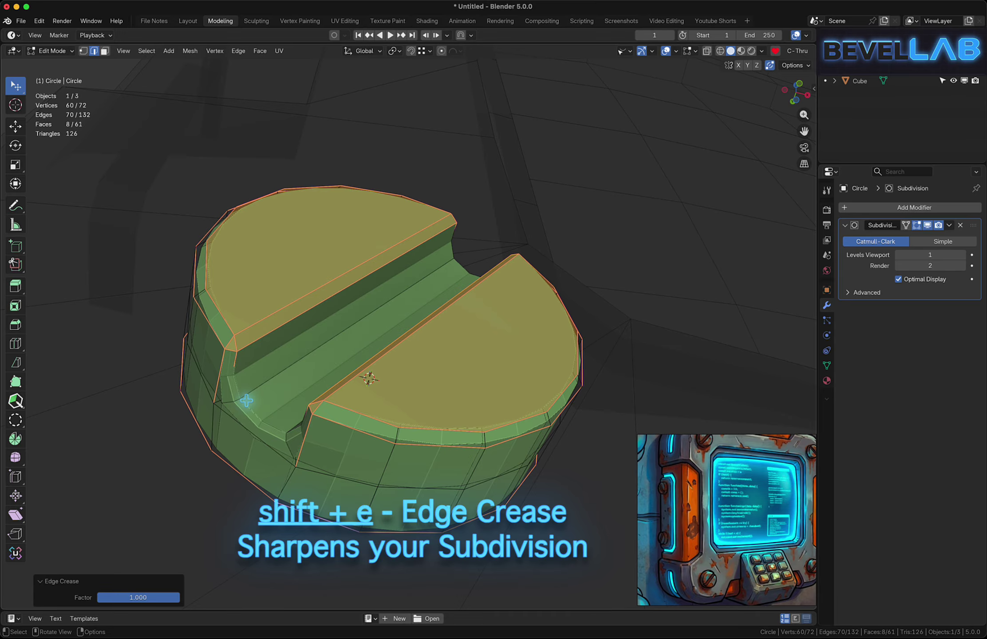
Crease the outer edge of the slot floor at both open ends of the slot with a factor of 1.000
key(alt+z)
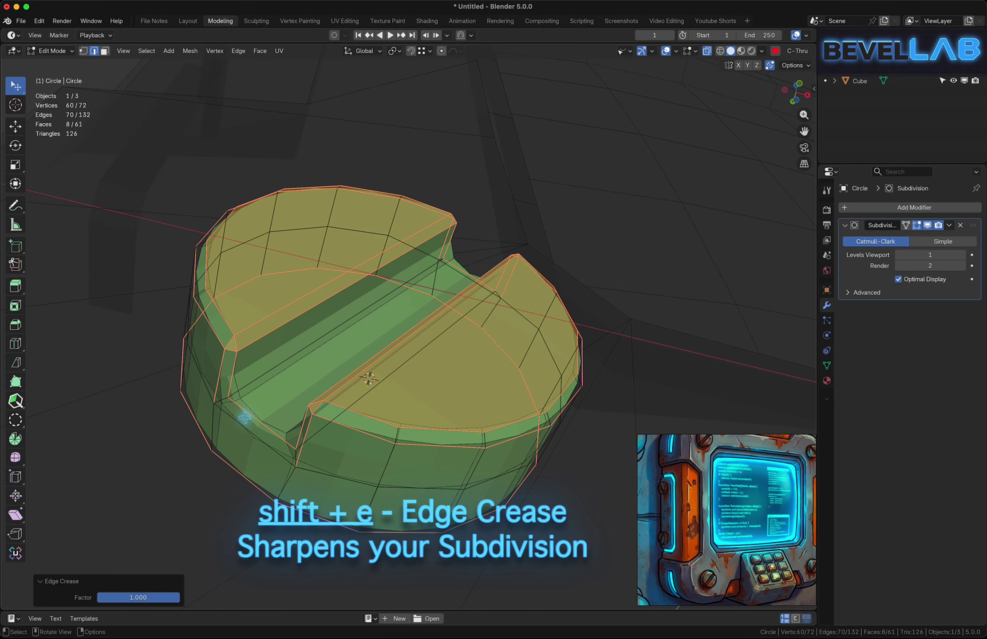
click(239, 422)
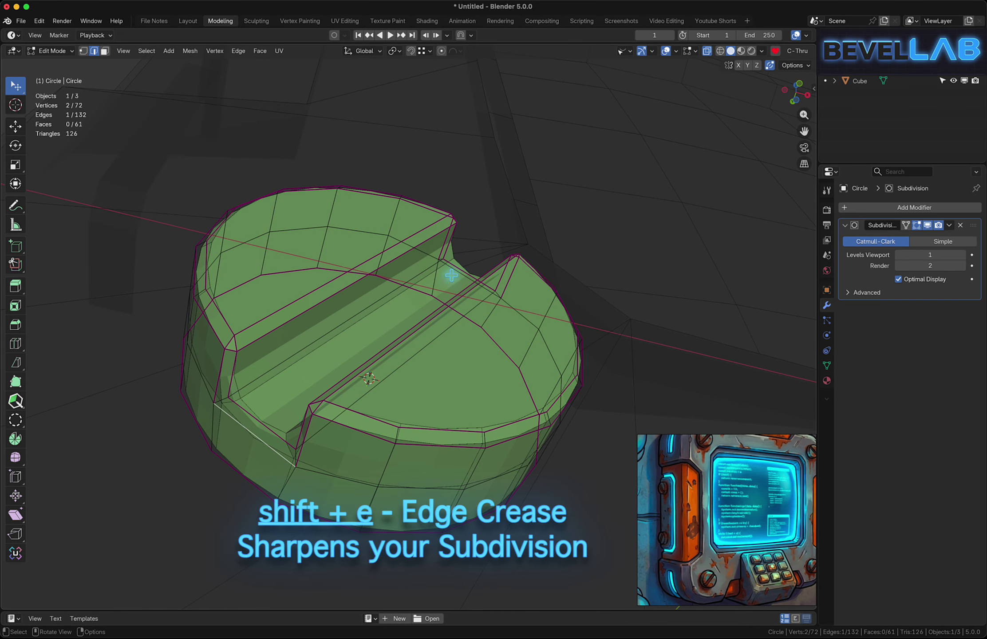
middle_drag(452, 275, 311, 469)
key(z)
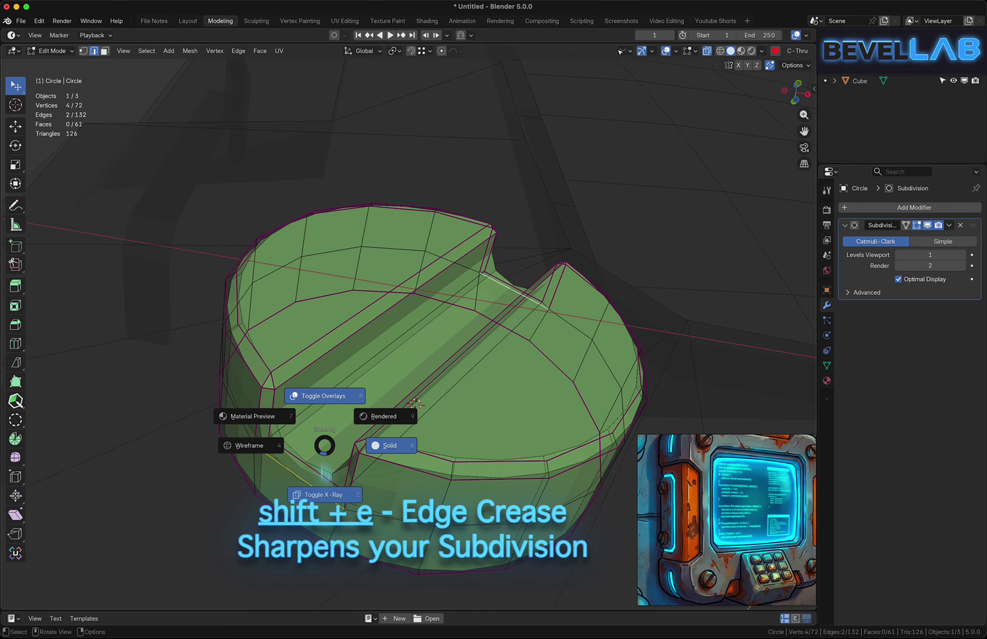
click(325, 488)
shift+middle_drag(344, 398, 351, 324)
key(shift+e)
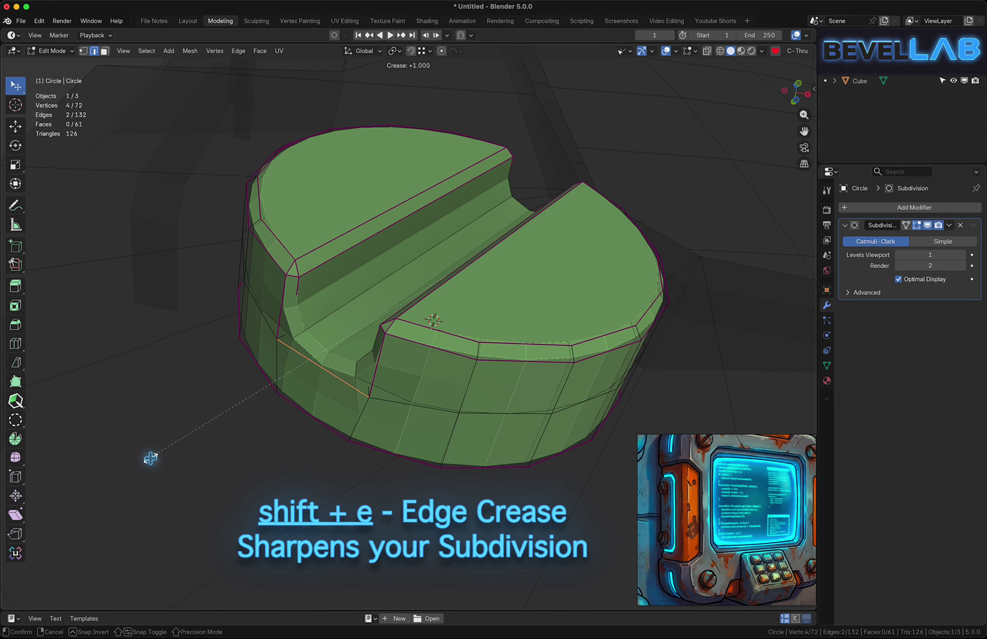
click(139, 477)
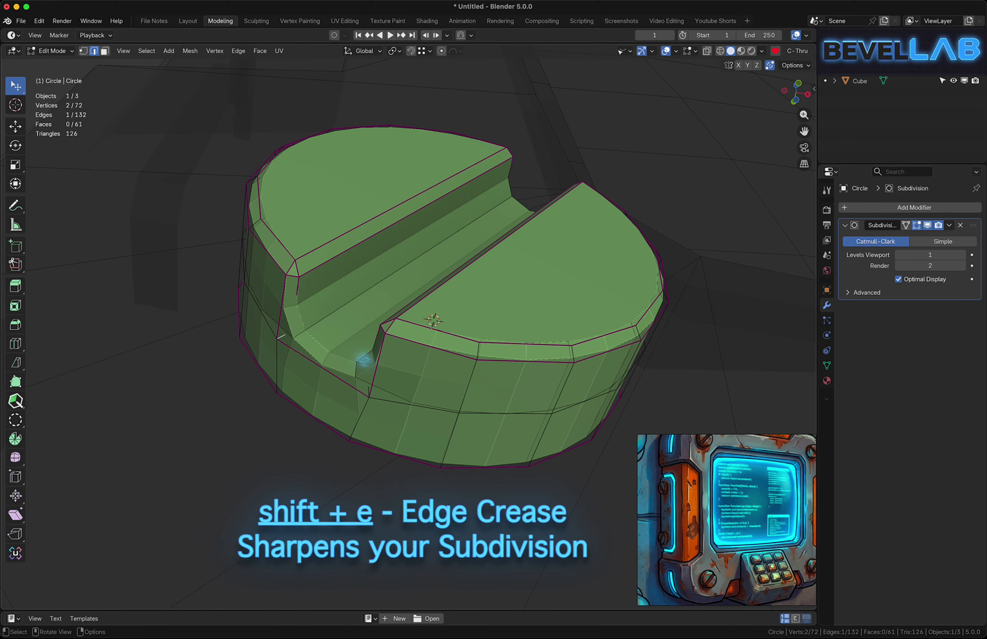
Crease the two short corner edges at the near end of the slot floor with a factor of 1.000
middle_drag(365, 359, 405, 425)
middle_drag(421, 388, 403, 417)
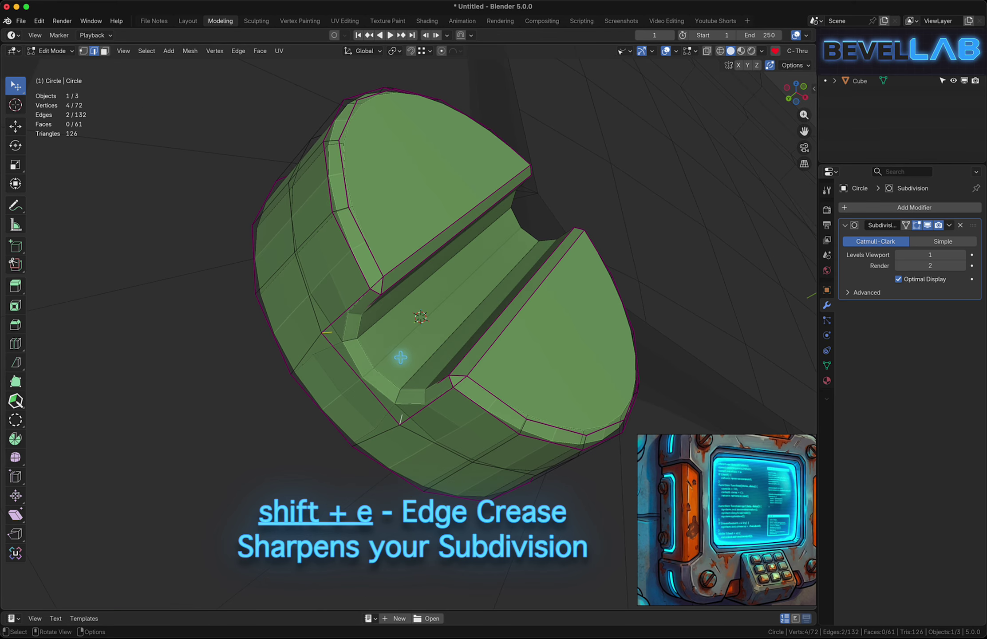
key(shift+e)
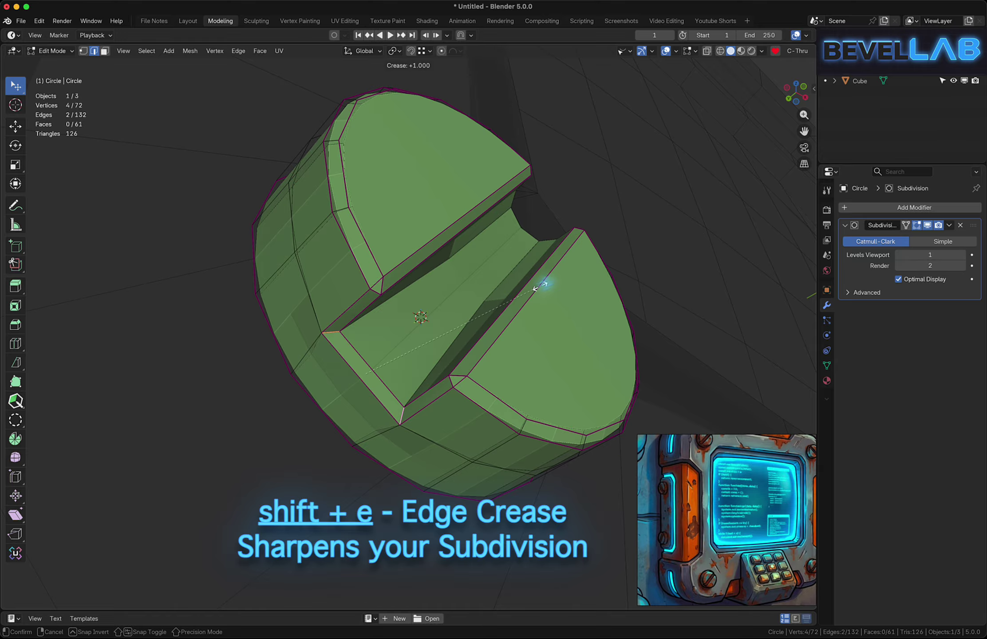
click(589, 262)
Crease the long edges where the slot floor meets its side walls, including their far-end corner edges, with a factor of 1.000
key(alt+z)
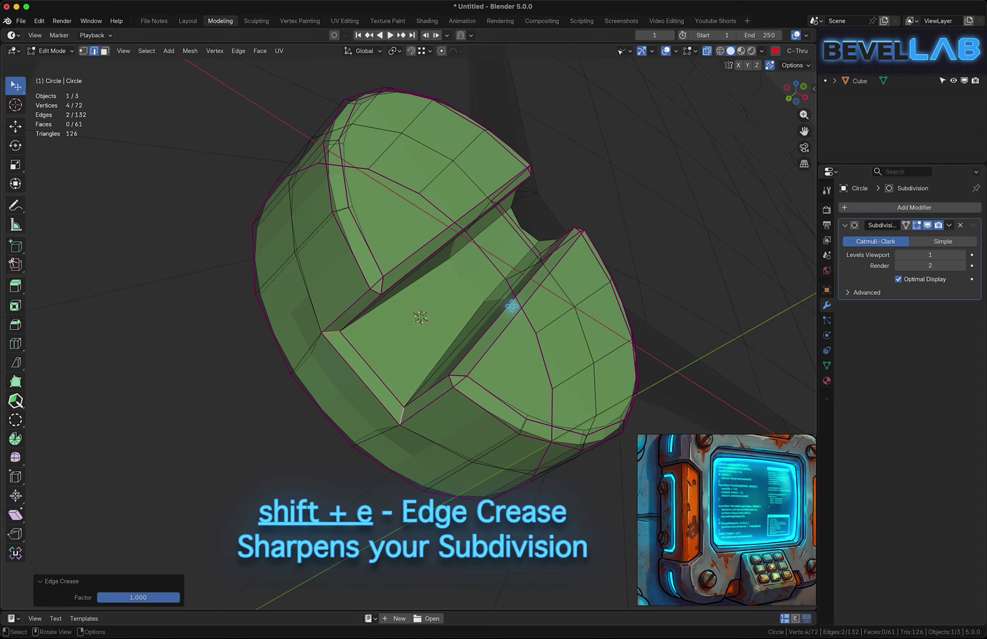
middle_drag(512, 306, 452, 328)
shift+click(497, 323)
alt+shift+click(456, 341)
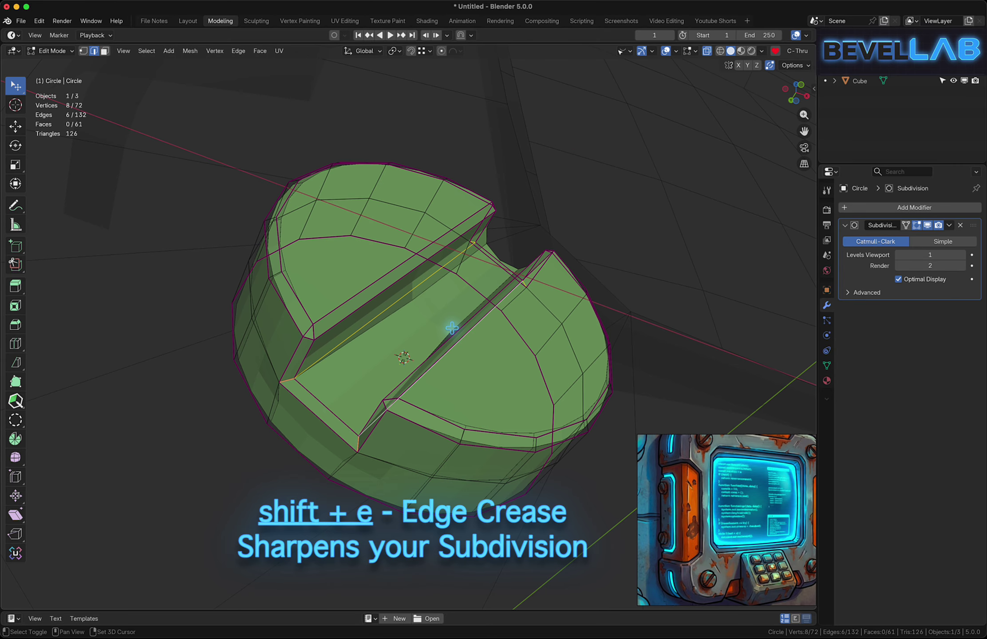
key(shift+e)
click(625, 325)
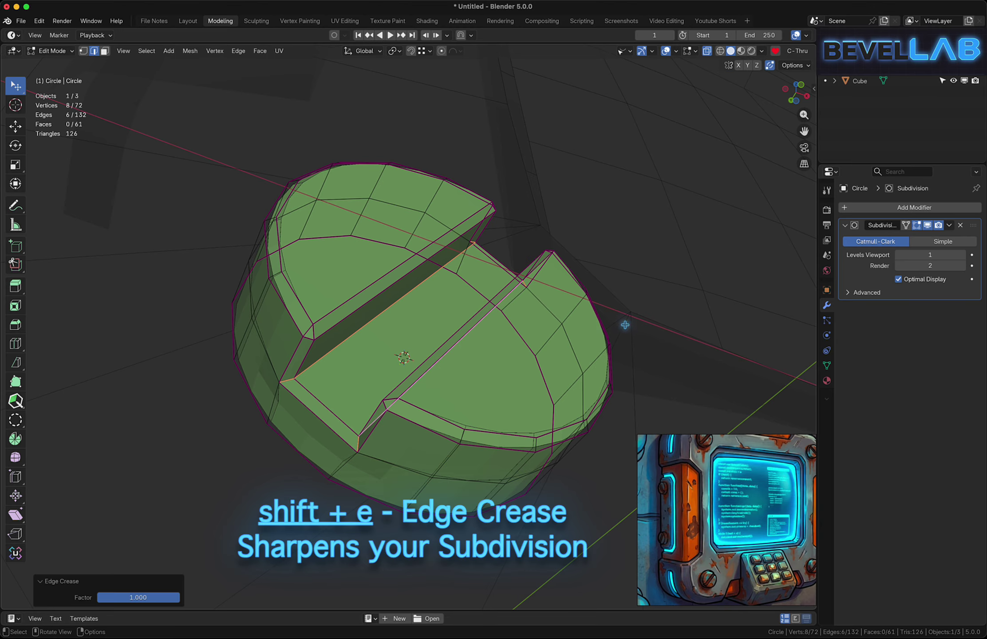
key(alt+z)
mouse_move(465, 374)
middle_down()
mouse_move(467, 344)
mouse_move(458, 356)
middle_up()
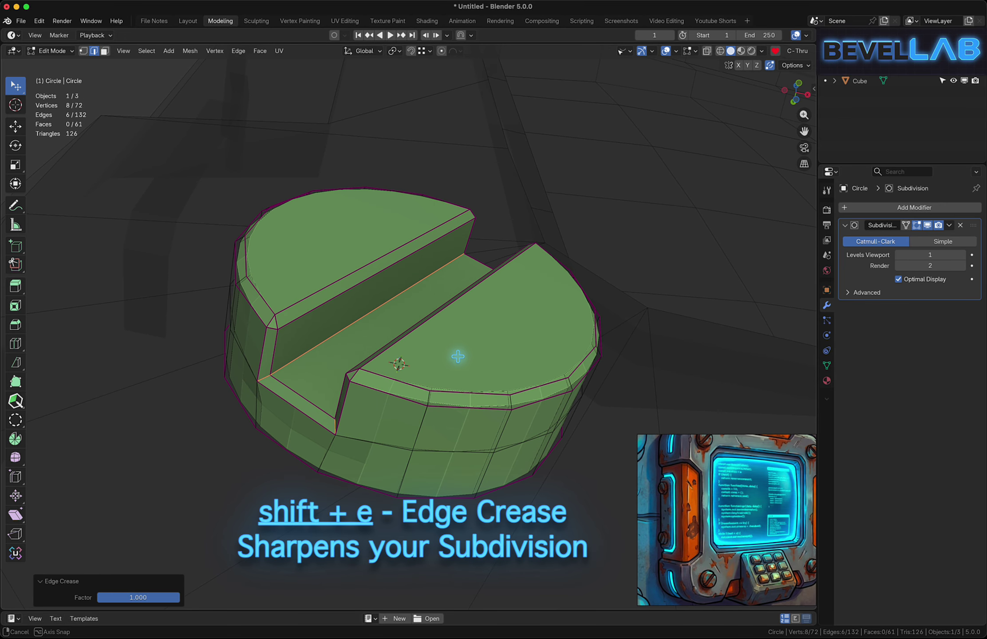
Return to Object Mode and apply Shade Smooth to the screw head
key(Tab)
right_click(439, 333)
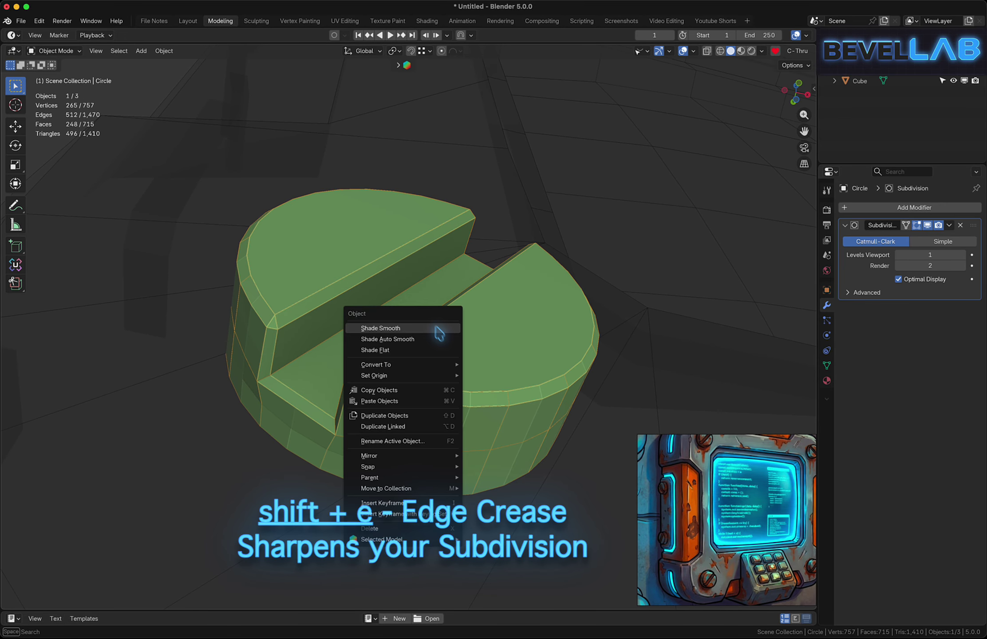
click(414, 328)
Duplicate the screw head about 1.692 m along the X axis to the frame's lower-right corner
middle_drag(396, 353, 373, 399)
middle_drag(373, 399, 238, 329)
shift+click(309, 310)
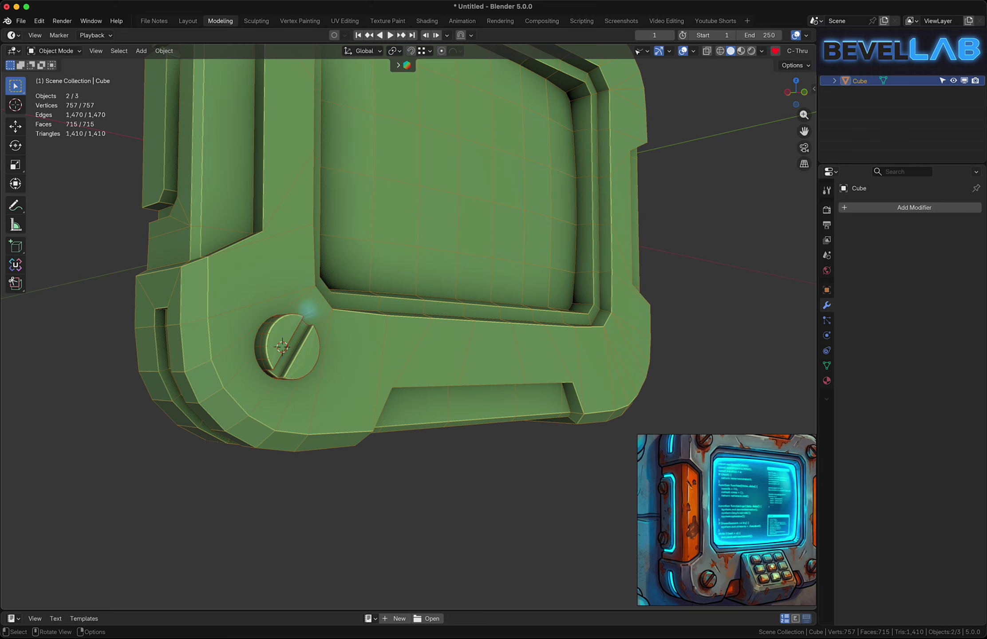
middle_drag(338, 315, 238, 402)
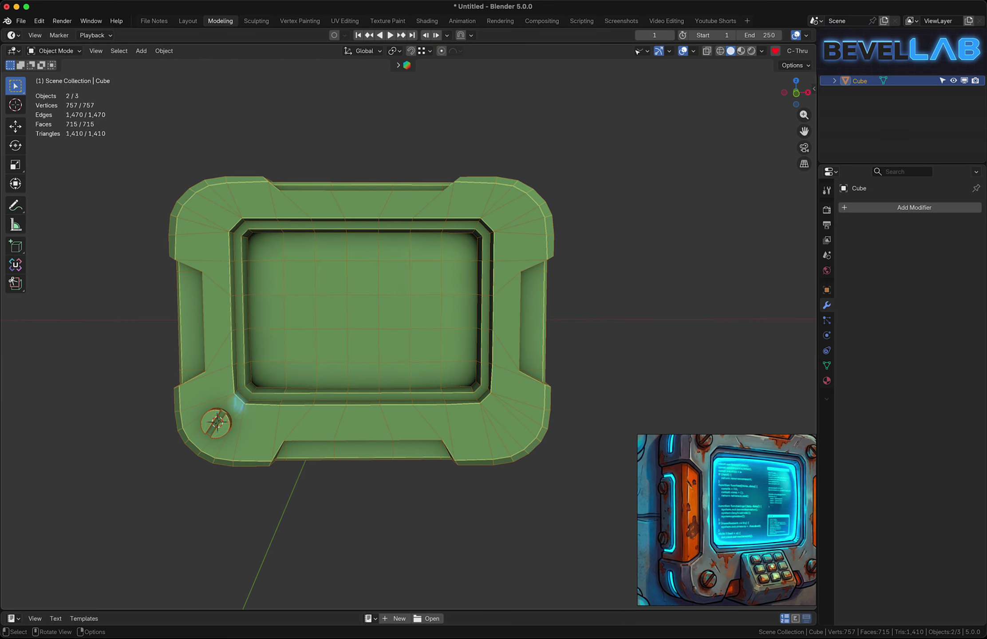
click(224, 426)
key(alt+d)
key(x)
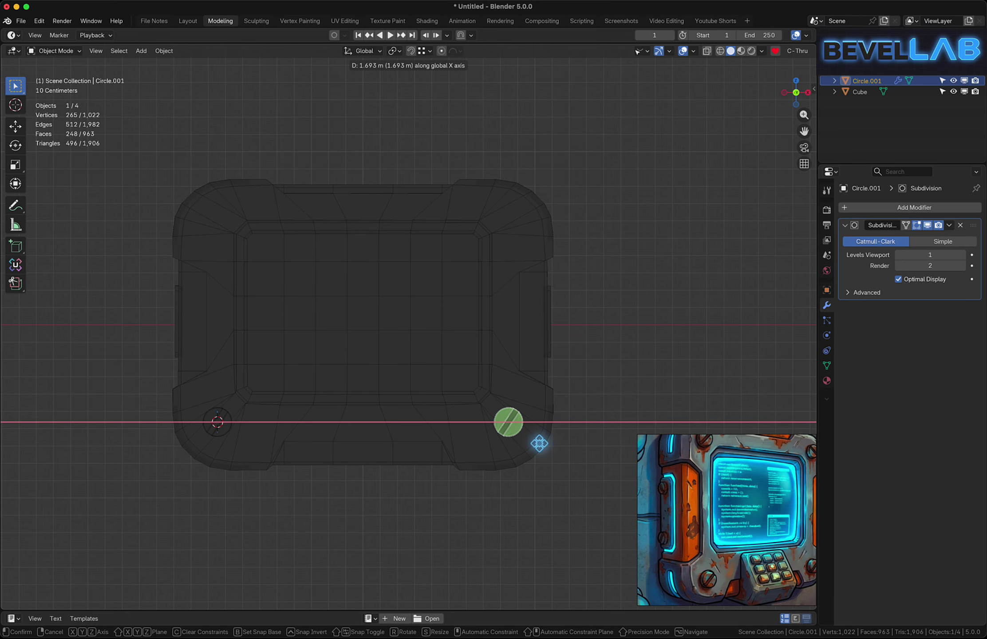
click(539, 444)
Rotate the lower-right screw head about 54.7° in the front view so its slot points in a different direction
scroll(513, 442, up, 6)
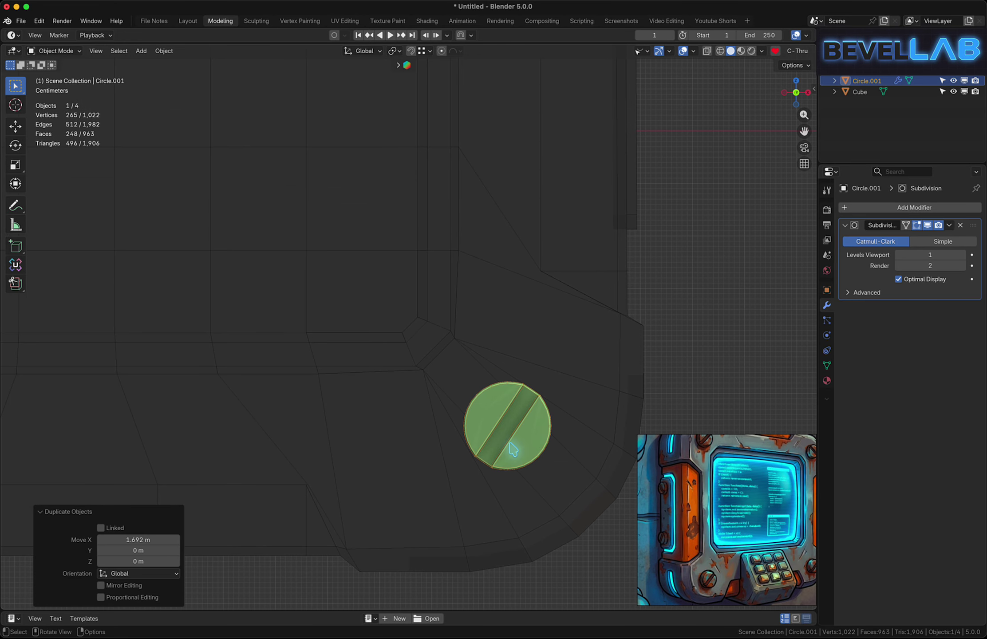
key(r)
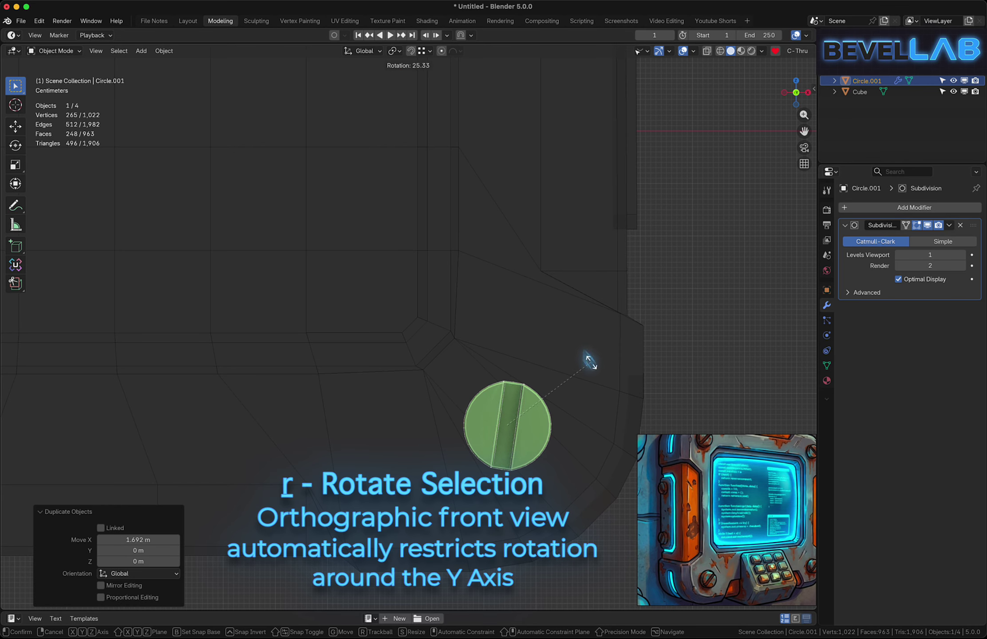
click(554, 329)
scroll(515, 346, down, 5)
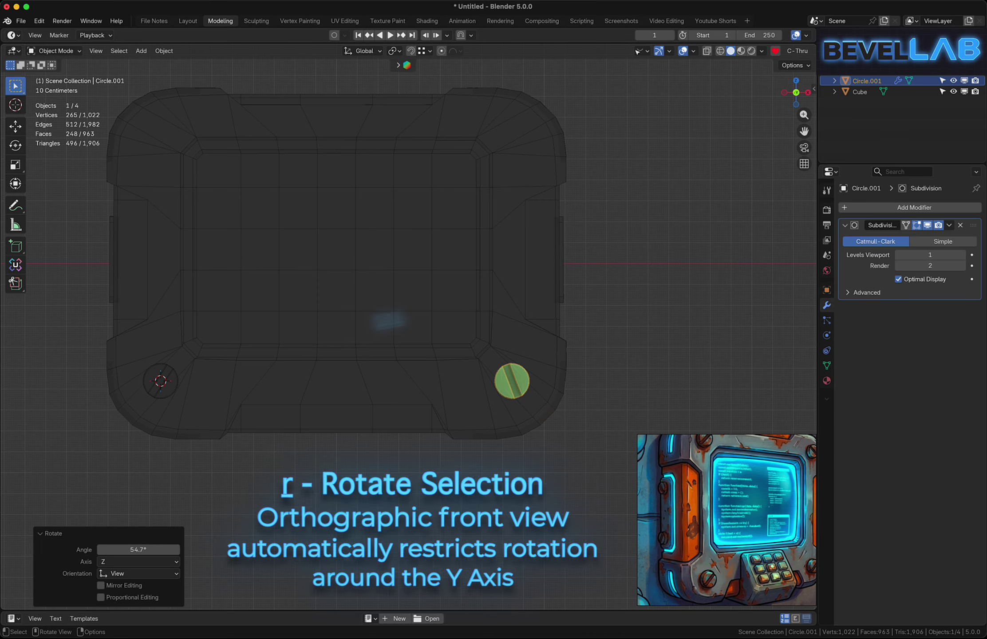
Make linked duplicates of both lower screw heads about 1.184 m up the Z axis in the frame's upper corners
shift+click(161, 385)
shift+middle_drag(330, 337, 337, 377)
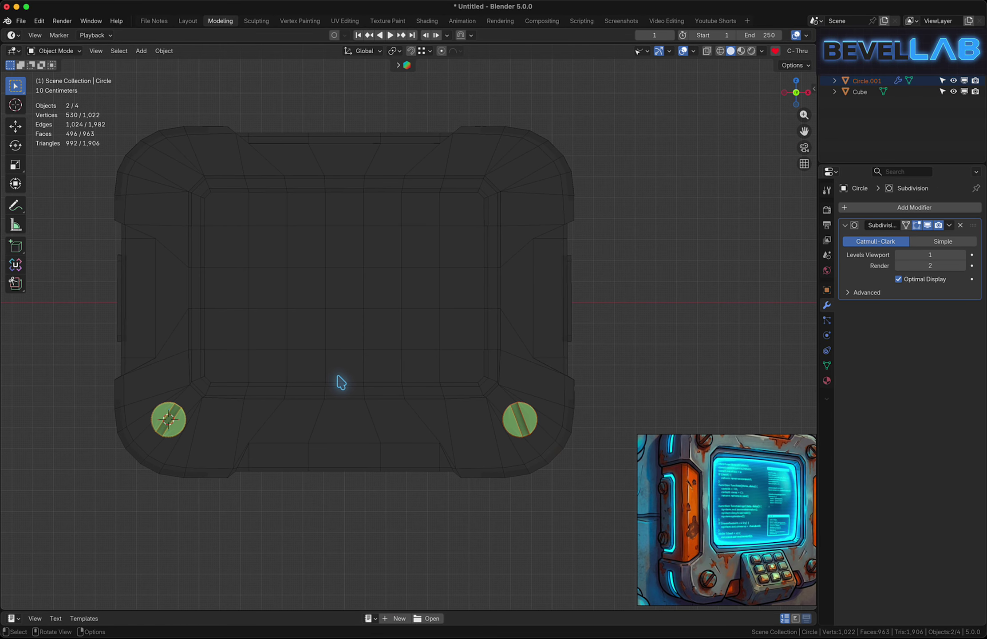
key(alt+d)
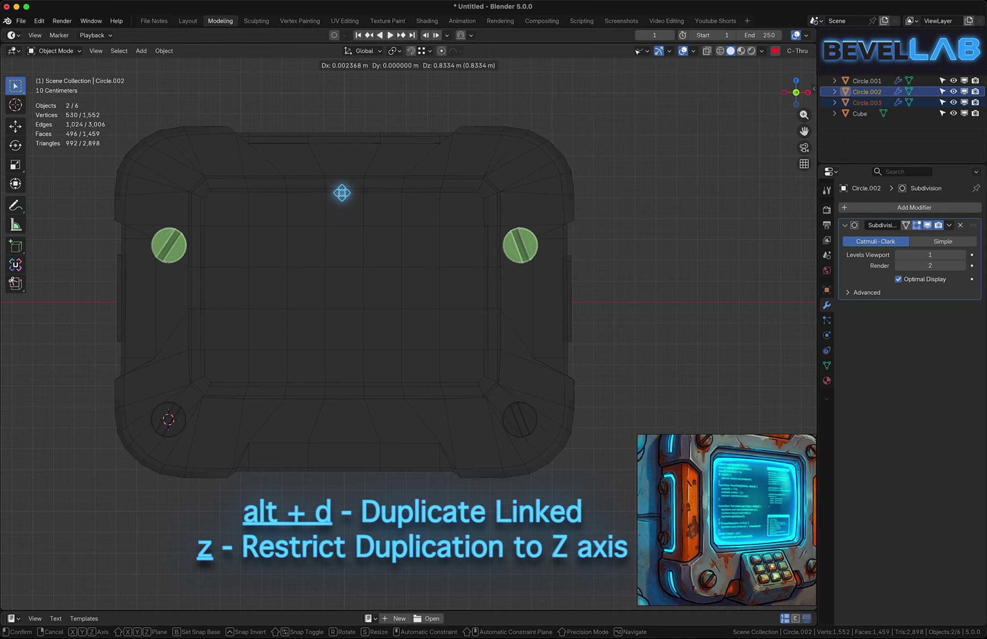
key(z)
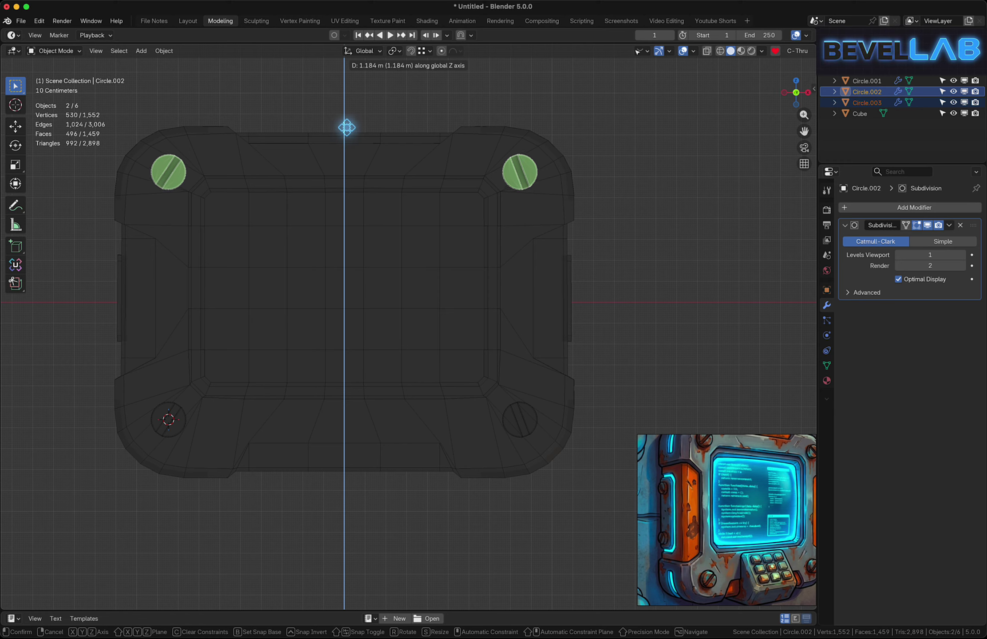
click(347, 128)
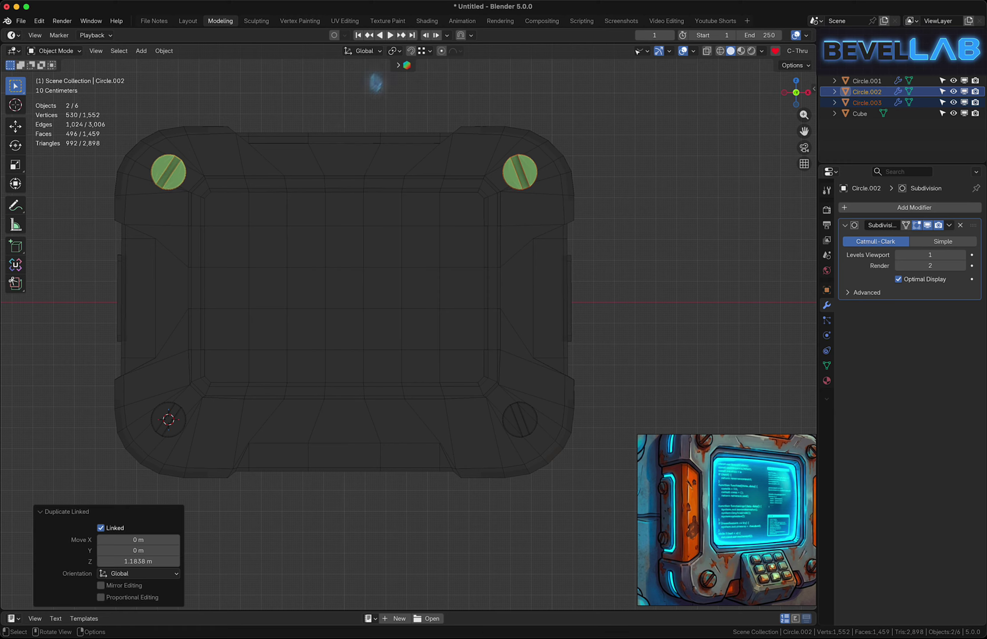
Set the pivot point to Individual Origins, rotate both upper screw heads -119° in the front view, and deselect them
click(393, 50)
click(407, 100)
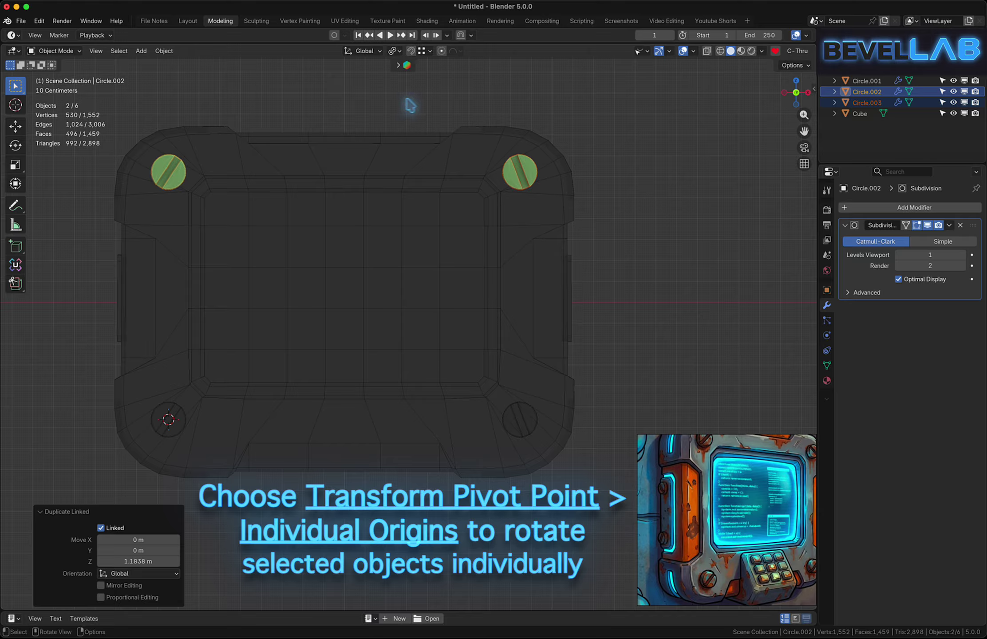
key(r)
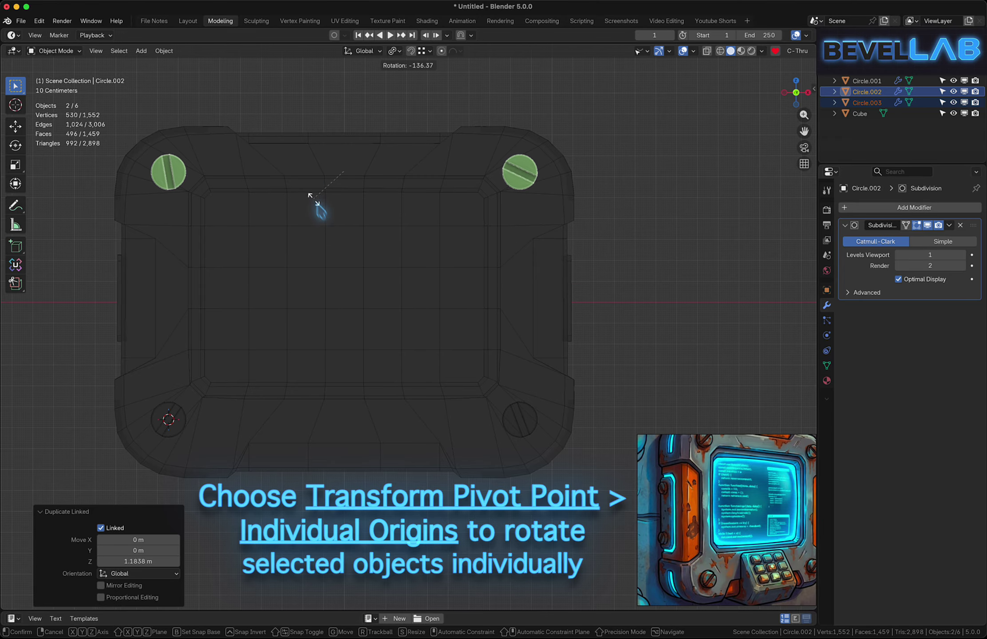
click(324, 216)
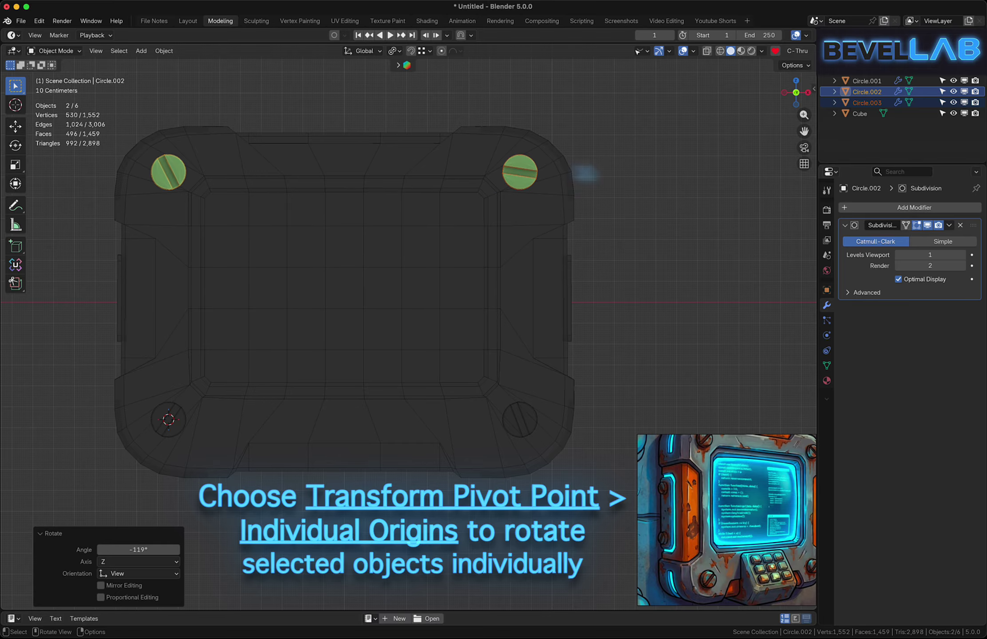
click(602, 173)
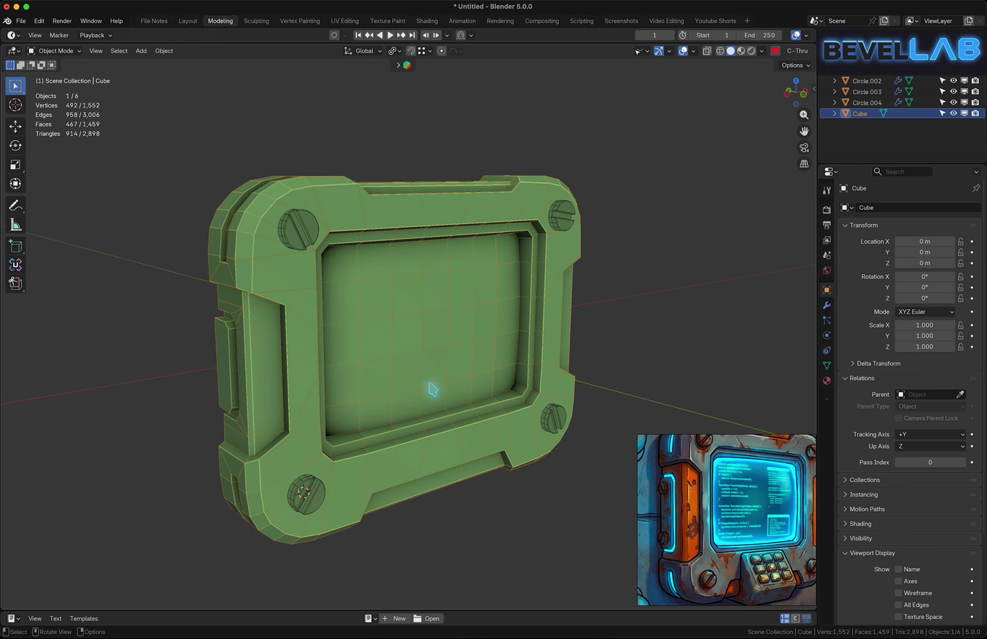
Apply Shade Smooth to the monitor frame
middle_drag(433, 389, 402, 375)
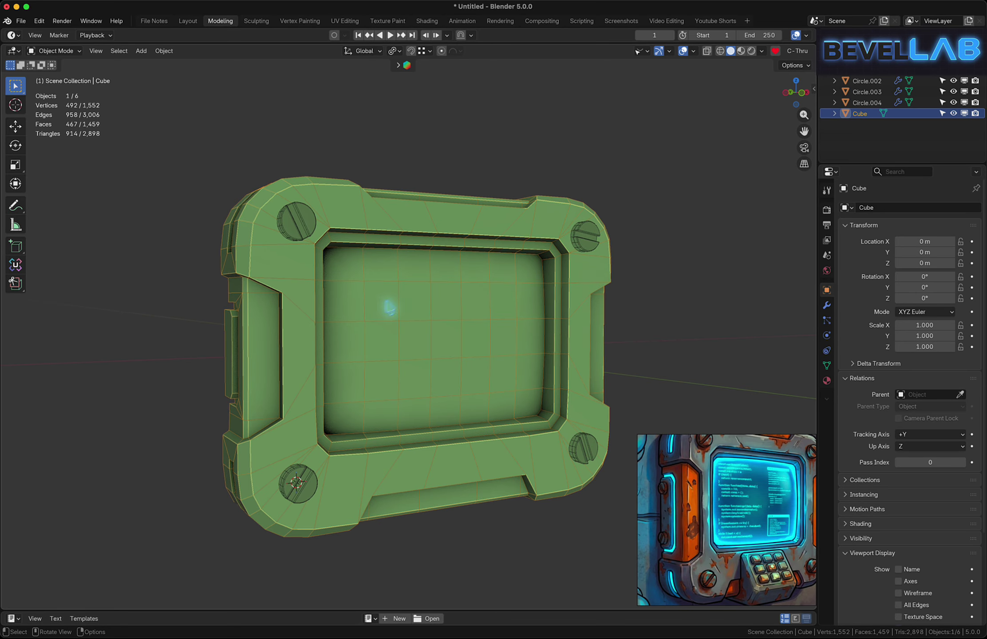
middle_drag(386, 301, 406, 301)
right_click(406, 299)
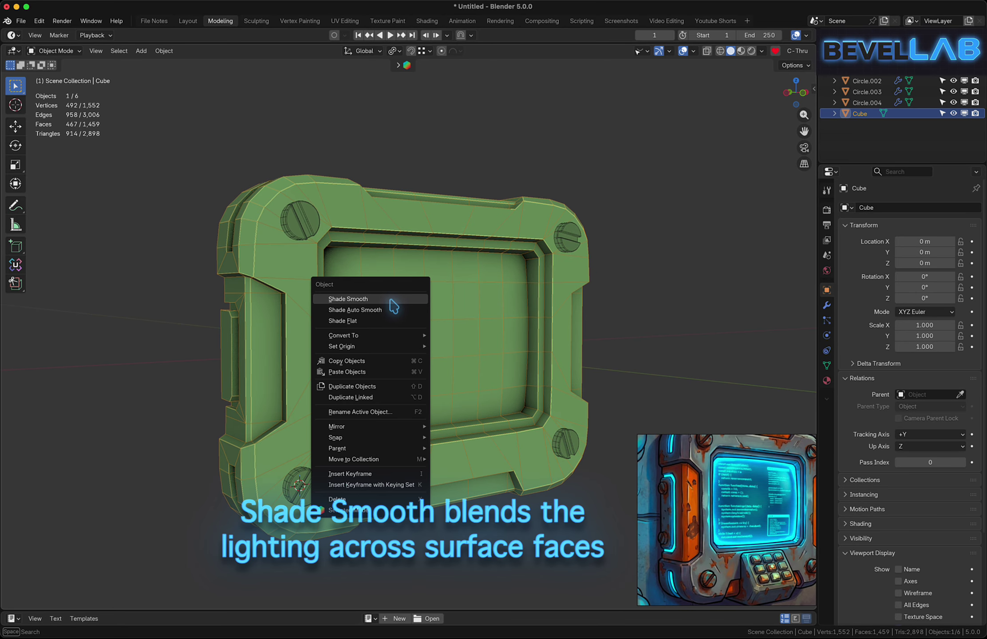
click(392, 300)
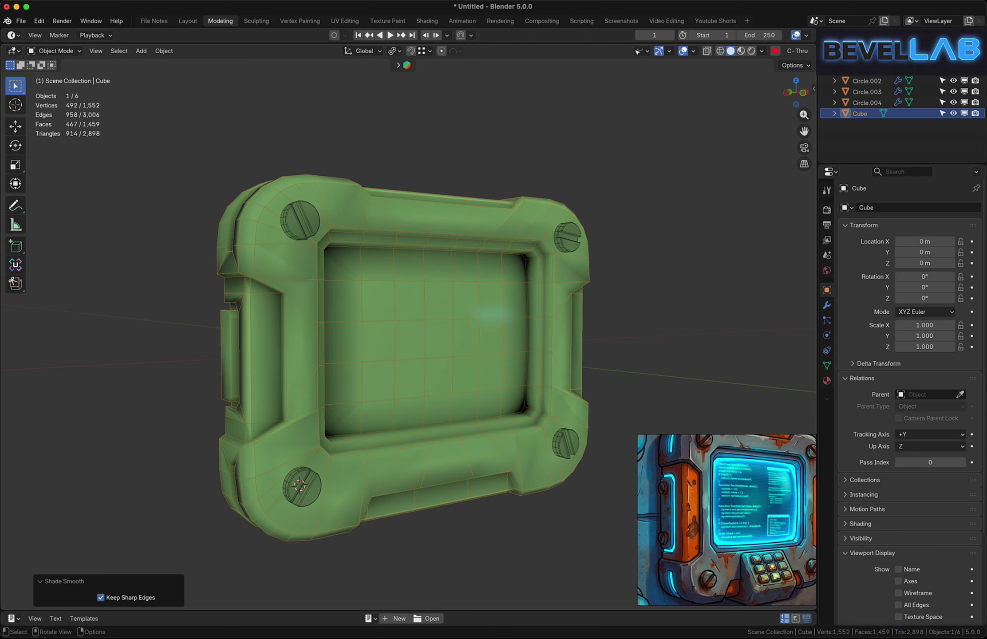
Add a Subdivision Surface modifier to the monitor frame
click(827, 305)
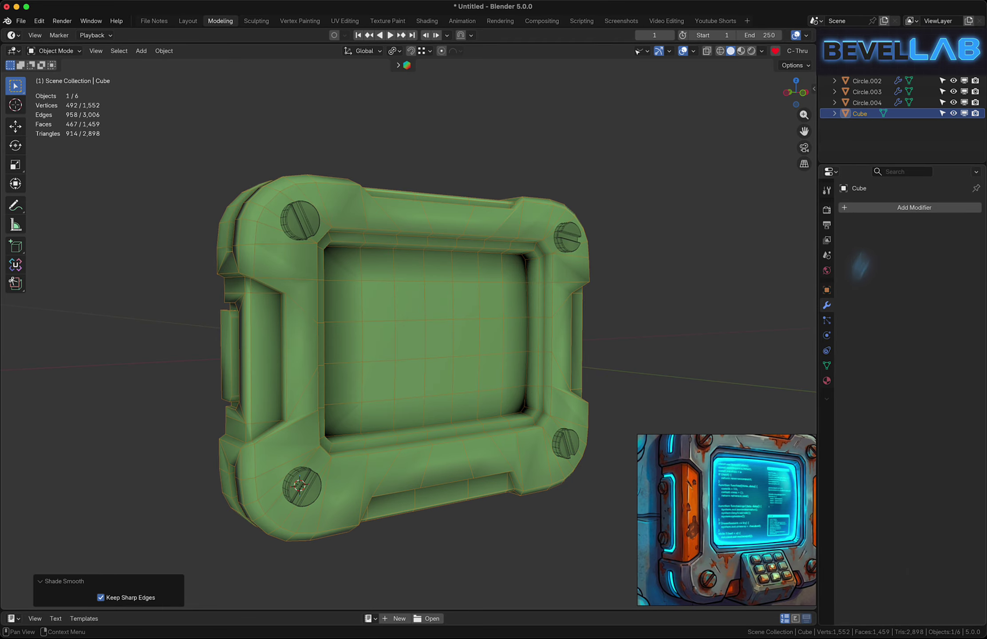
click(881, 212)
text(sub)
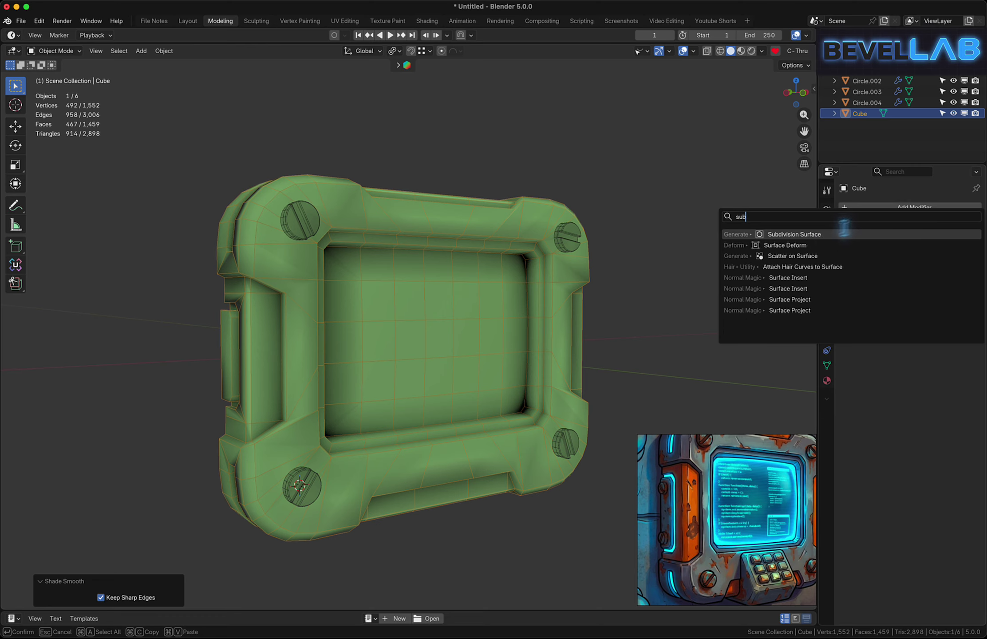
click(826, 236)
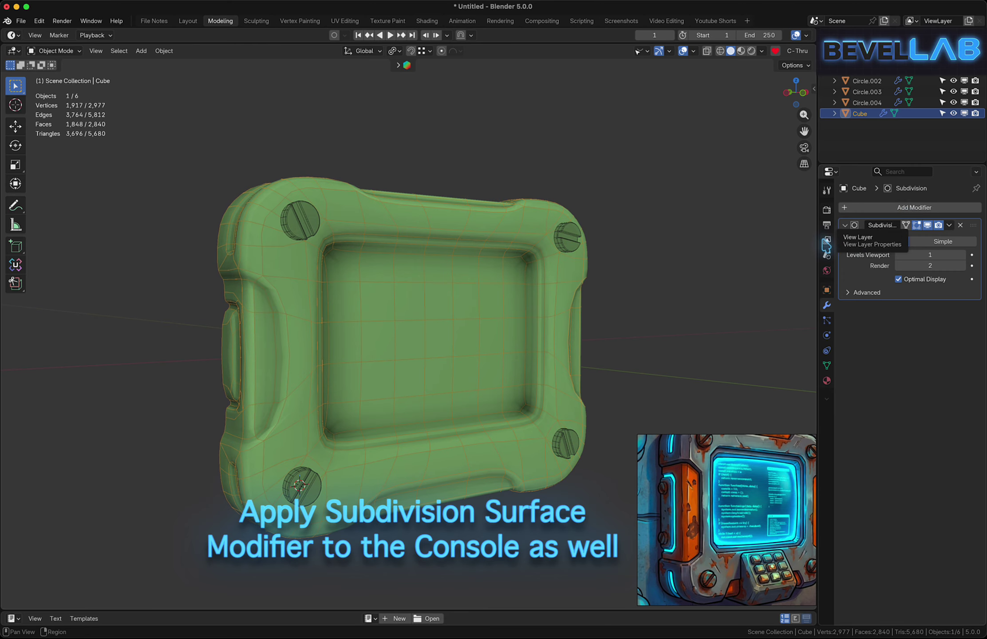
middle_drag(245, 292, 253, 285)
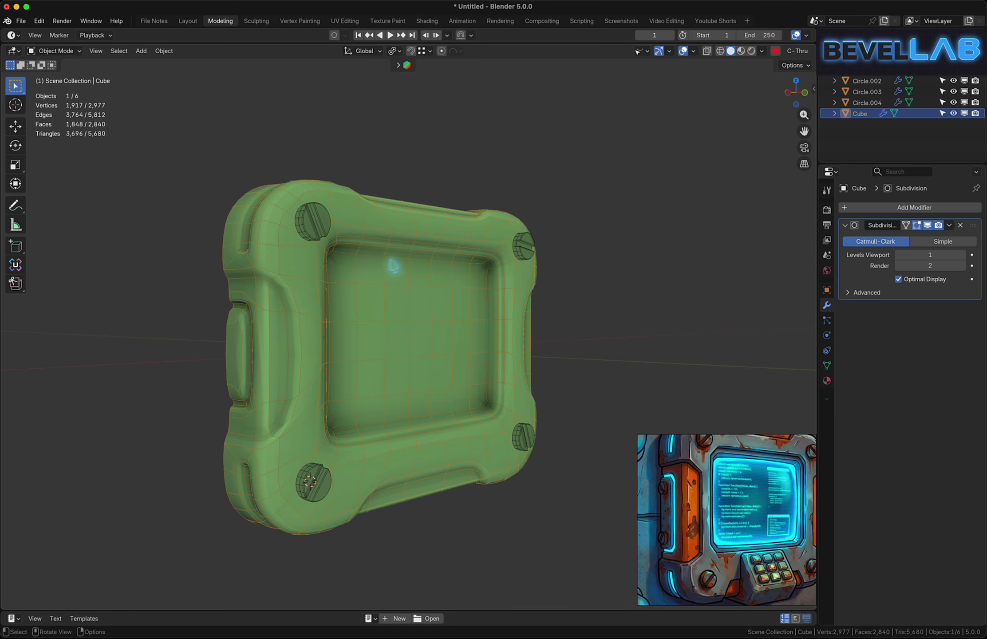
In Edit Mode on the frame, select the two front edge loops around the upper-left corner and down the left side
key(ctrl+Tab)
click(462, 266)
scroll(282, 220, up, 6)
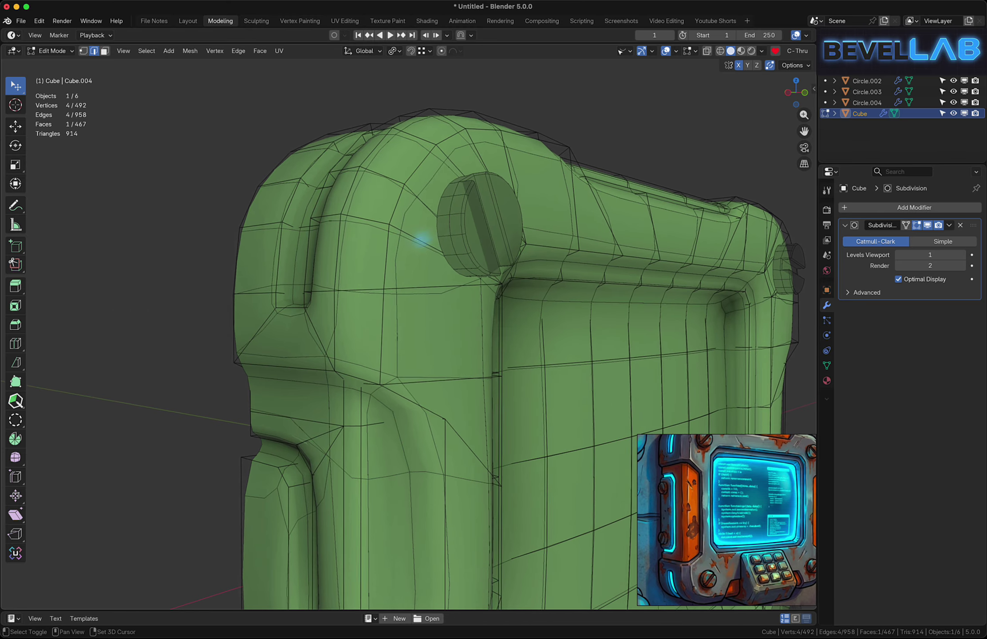
middle_drag(422, 239, 391, 217)
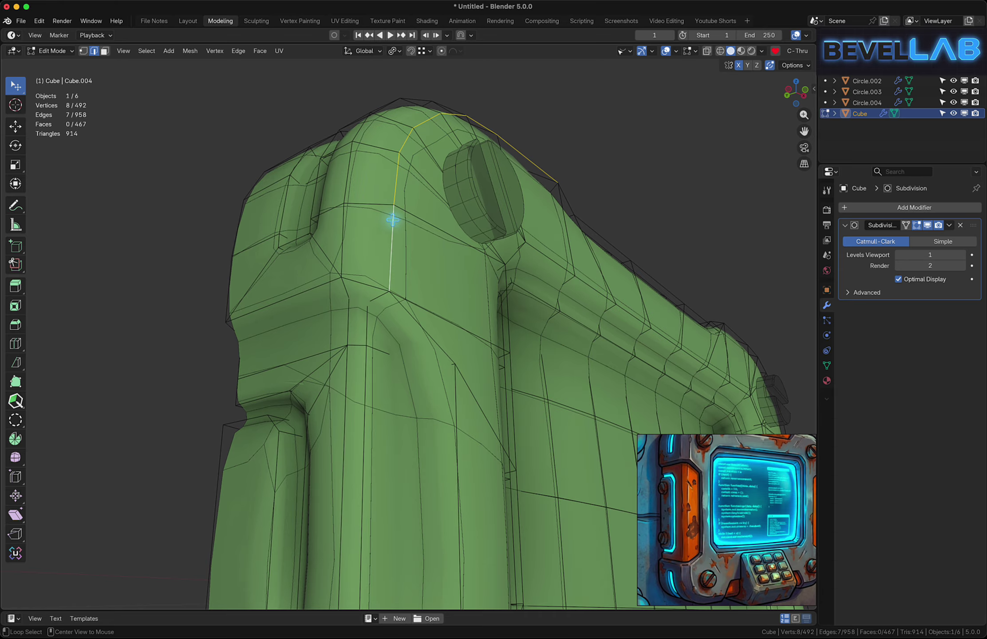
alt+shift+click(346, 225)
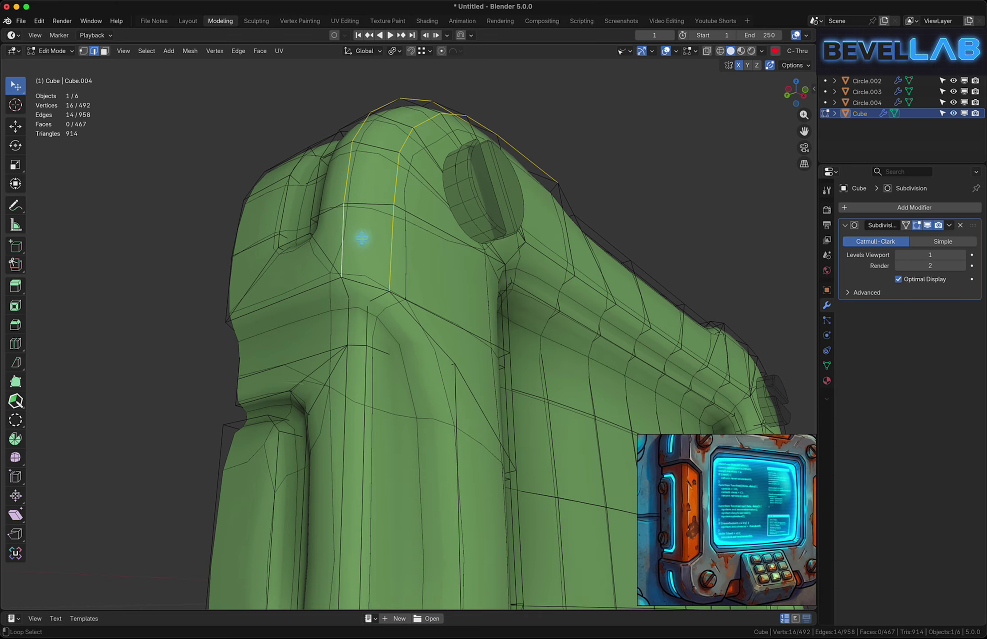
alt+shift+click(348, 324)
alt+shift+click(346, 378)
middle_drag(381, 339, 366, 397)
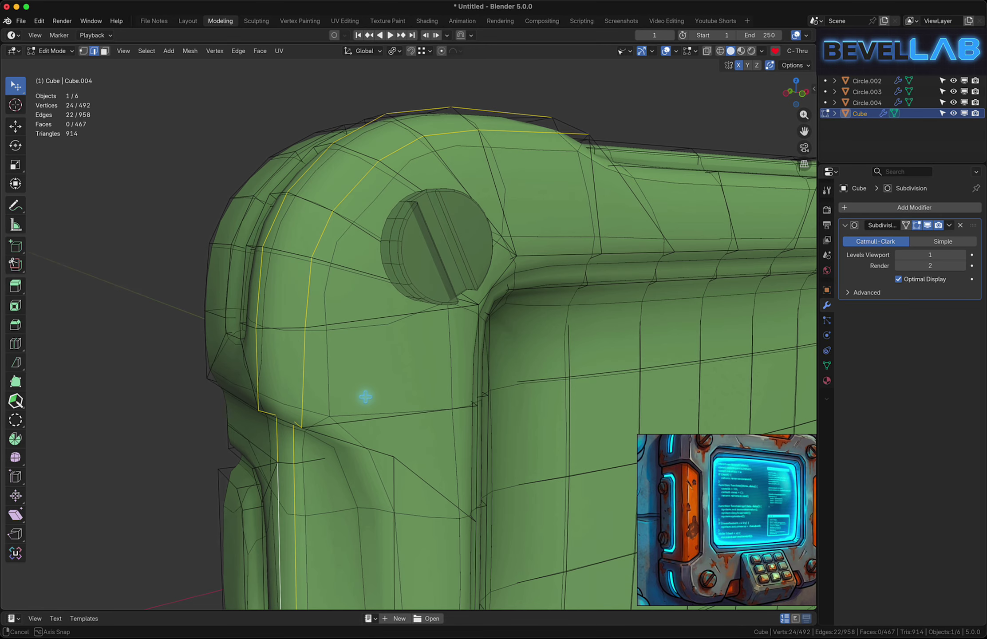
Turn off the Subdivision modifier's viewport display and add the lower-left corner's two front edge loops to the selection
click(928, 225)
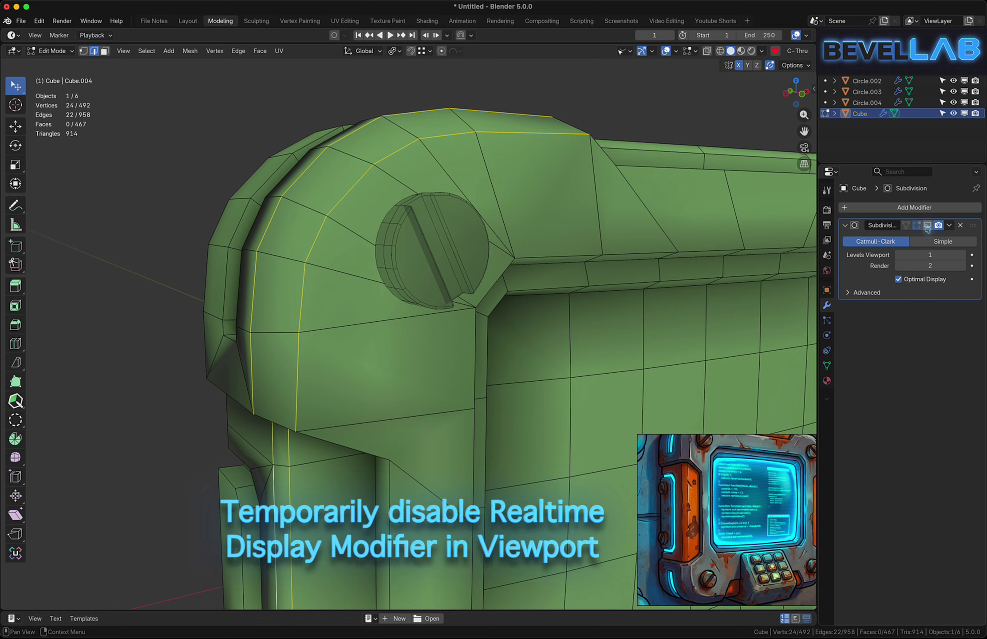
middle_drag(408, 407, 395, 342)
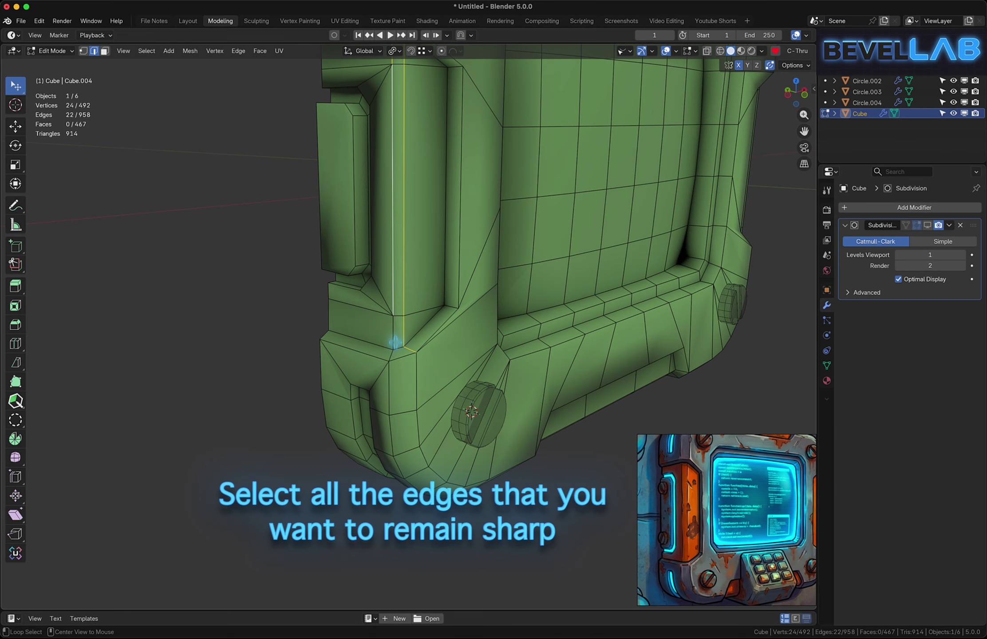
alt+shift+click(413, 384)
Add the long edges along the frame's bottom strip and the upper rim of its recess to the selection
middle_drag(540, 454, 380, 308)
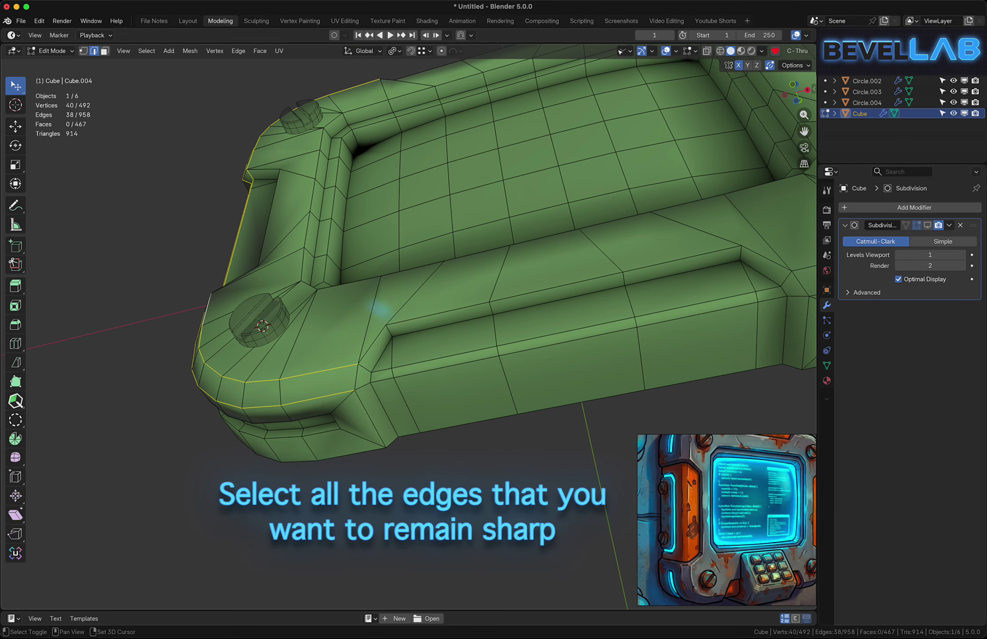
alt+shift+click(386, 378)
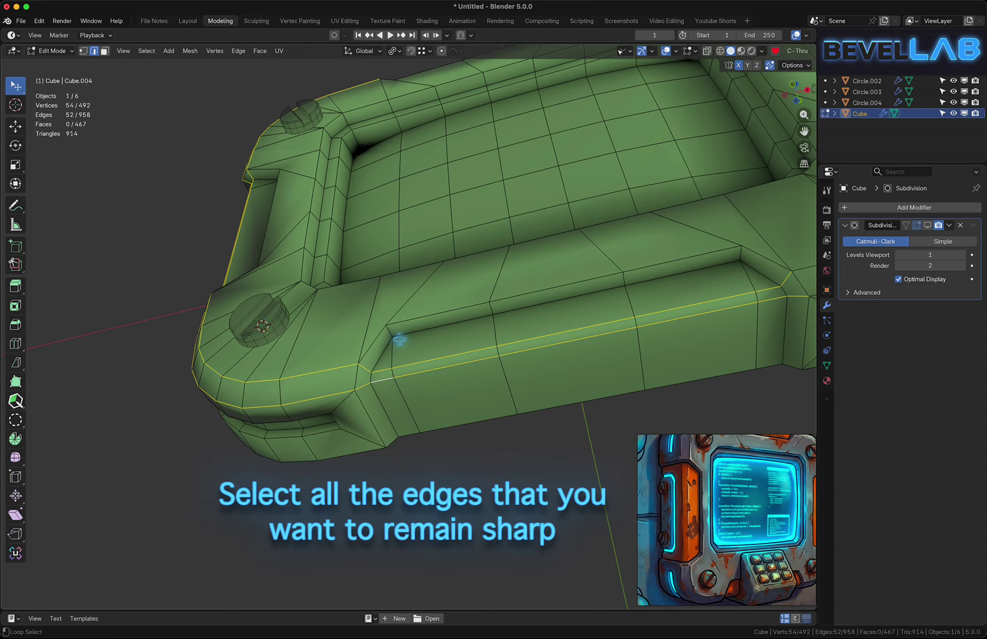
alt+shift+click(427, 316)
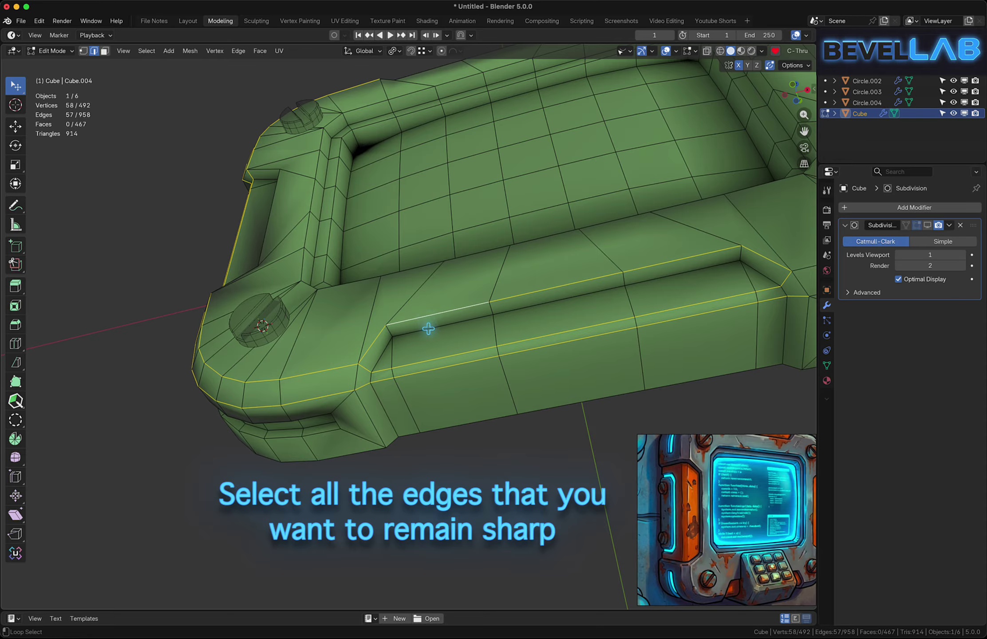
Add the lower-right corner's front edge loops and the short edges at both ends of the bottom strip to the selection
middle_drag(695, 293, 533, 311)
alt+shift+click(536, 293)
alt+shift+click(536, 288)
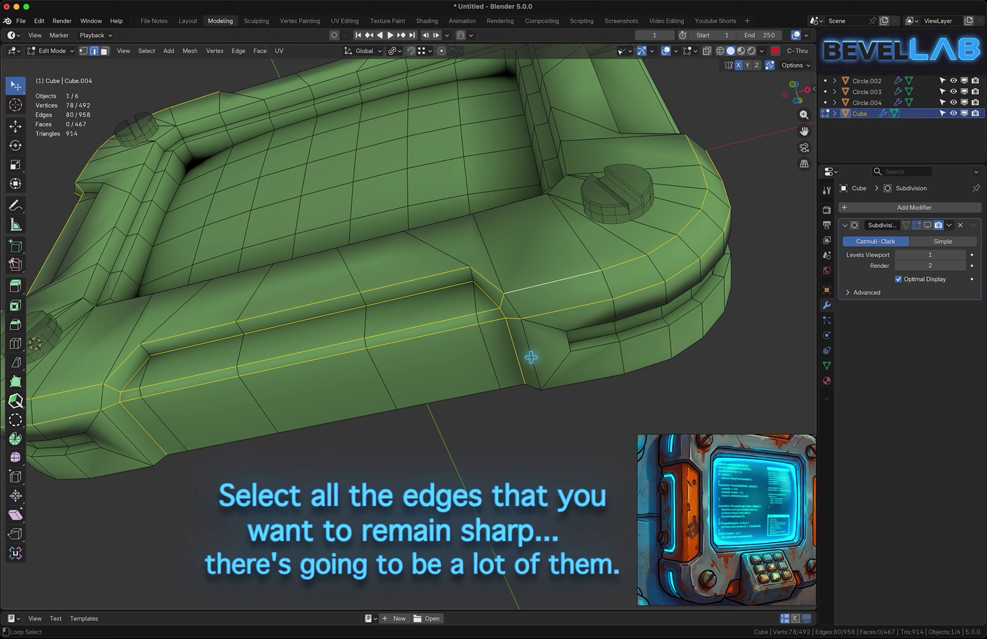
shift+click(532, 357)
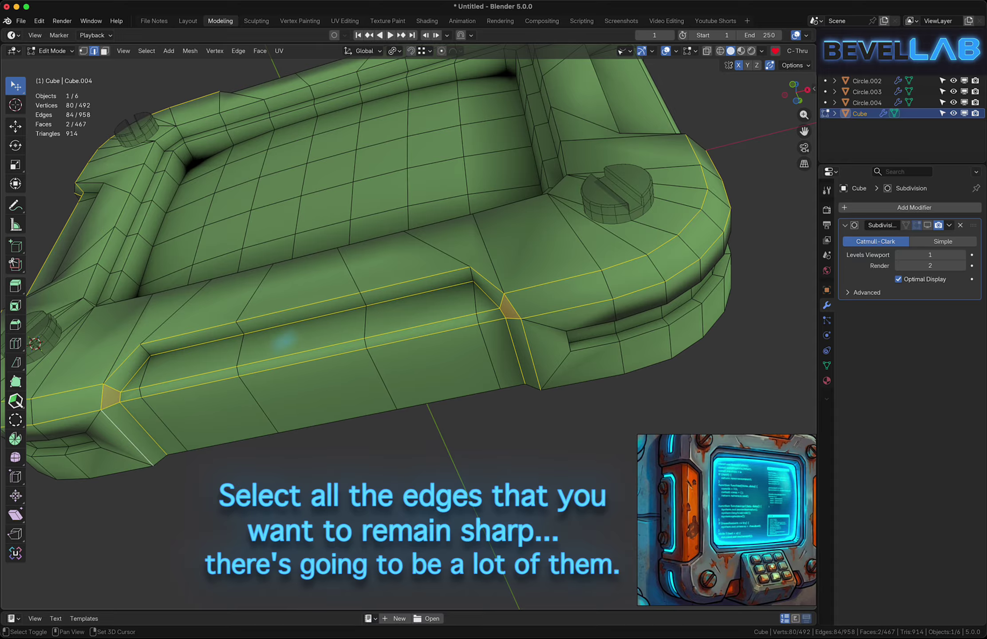
Add the edge loops outlining the narrow slot in the lower-right corner's outer side to the selection
middle_drag(567, 272, 499, 313)
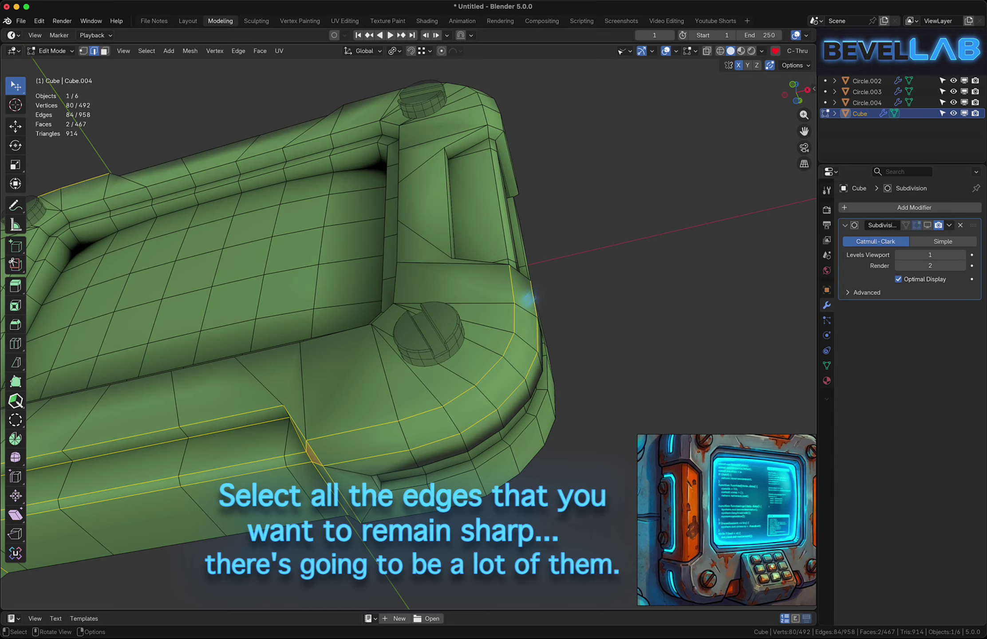
middle_drag(476, 412, 425, 421)
alt+shift+click(473, 384)
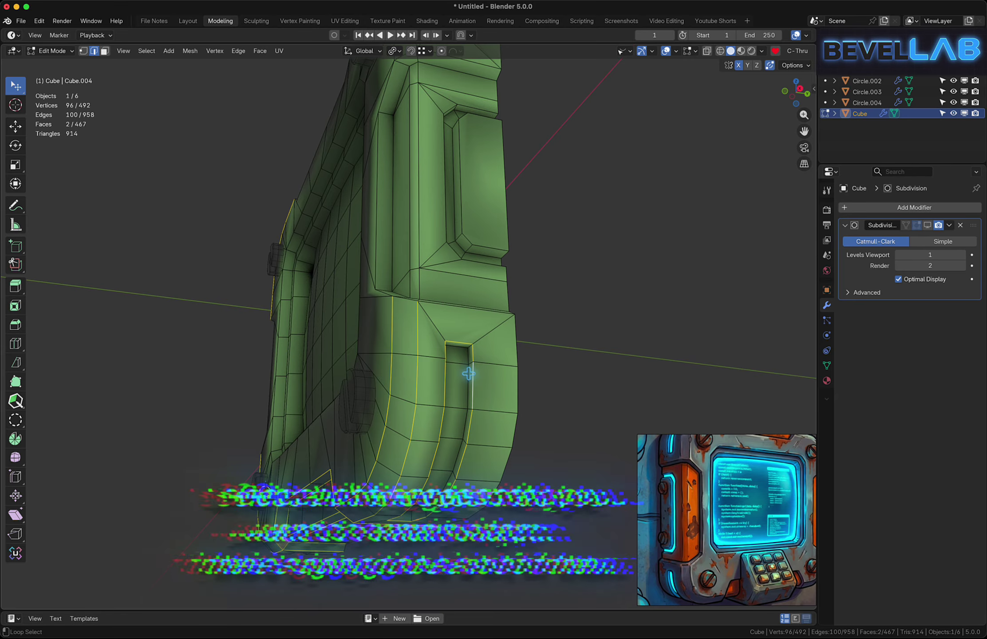
alt+shift+click(466, 373)
alt+shift+click(458, 349)
middle_drag(458, 349, 457, 437)
Add the right side's recess outline, its long vertical edges and the bordering corner-block edges to the selection
alt+shift+click(403, 373)
mouse_move(440, 357)
middle_down()
mouse_move(466, 386)
mouse_move(503, 364)
mouse_move(439, 374)
middle_up()
alt+shift+click(467, 331)
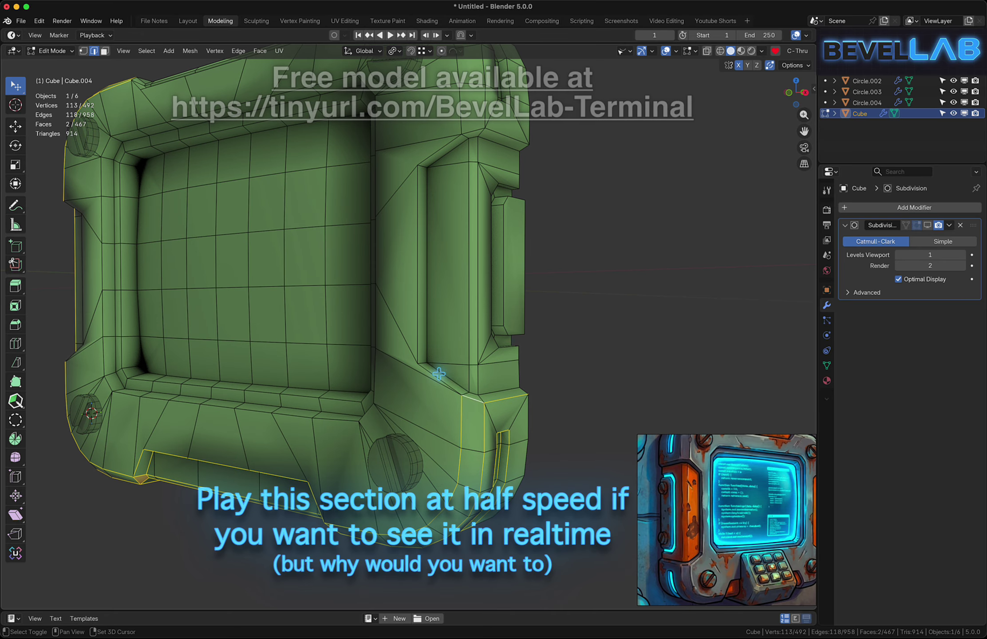
alt+shift+click(426, 373)
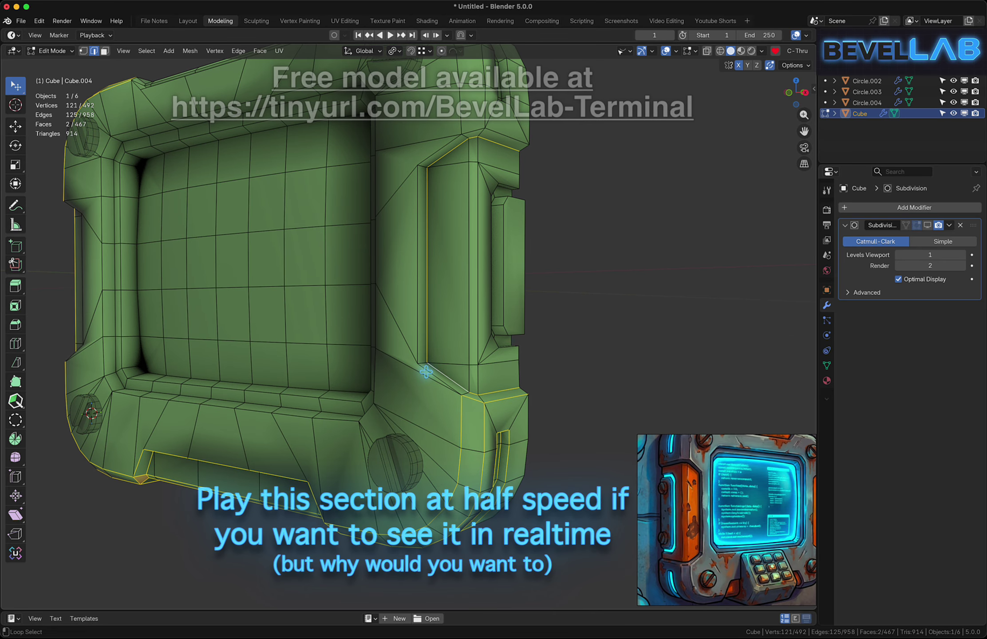
alt+shift+click(428, 373)
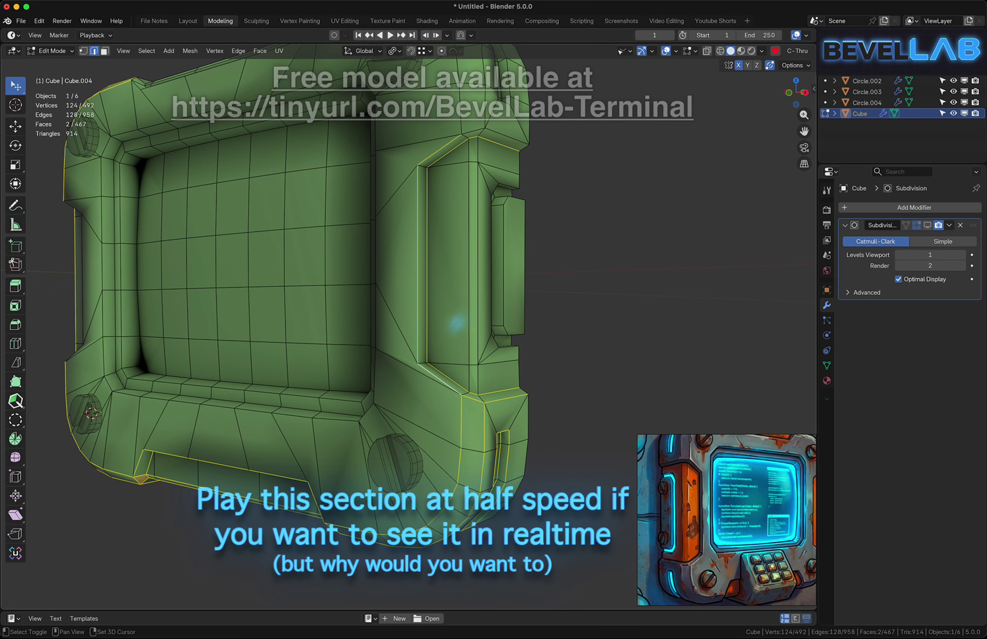
alt+shift+click(477, 148)
alt+shift+click(477, 197)
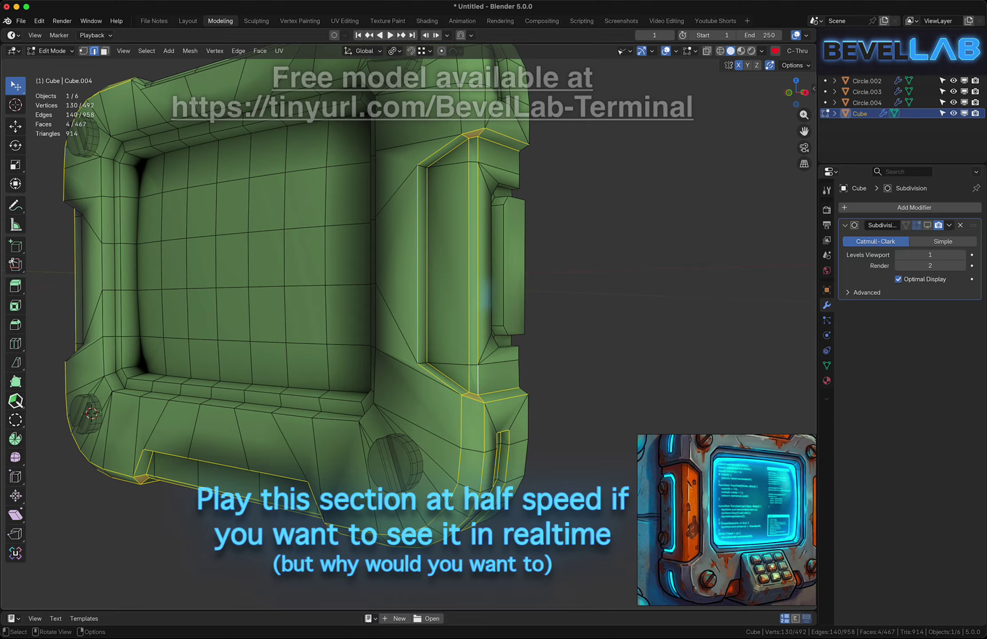
Add the edge loops around the upper-right corner and along the frame's top strip to the selection
middle_drag(488, 296, 467, 250)
alt+shift+click(464, 277)
alt+shift+click(487, 255)
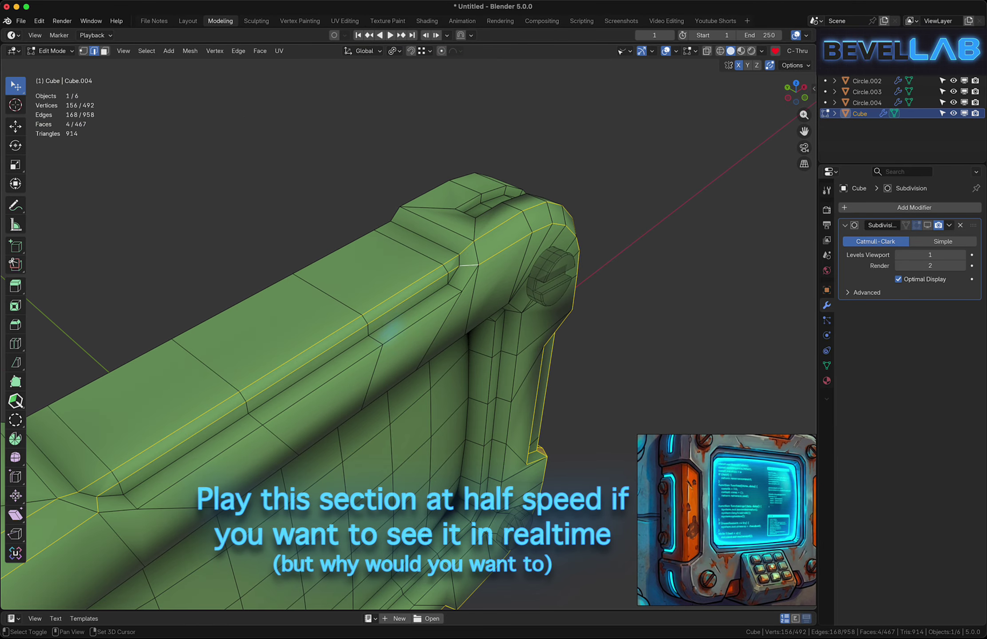
Add the top recess's rim and the short cross edges at both ends of the top strip to the selection
alt+shift+click(406, 321)
alt+shift+click(433, 306)
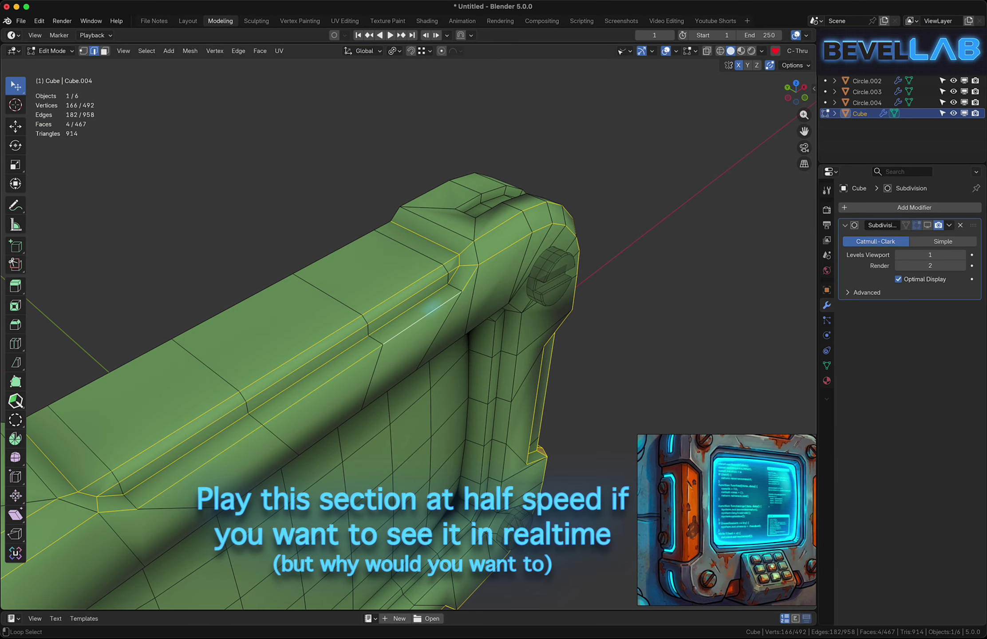
shift+click(459, 234)
middle_drag(460, 234, 404, 281)
shift+click(341, 265)
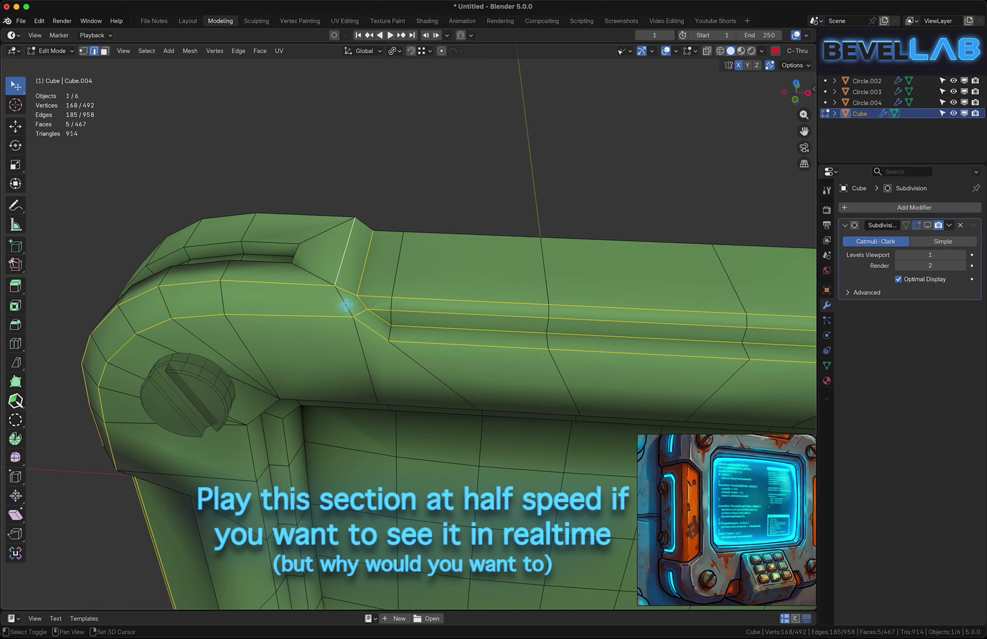
Add the edge loops outlining the slot in the upper-left corner's outer side to the selection
alt+shift+click(286, 247)
middle_drag(287, 247, 446, 277)
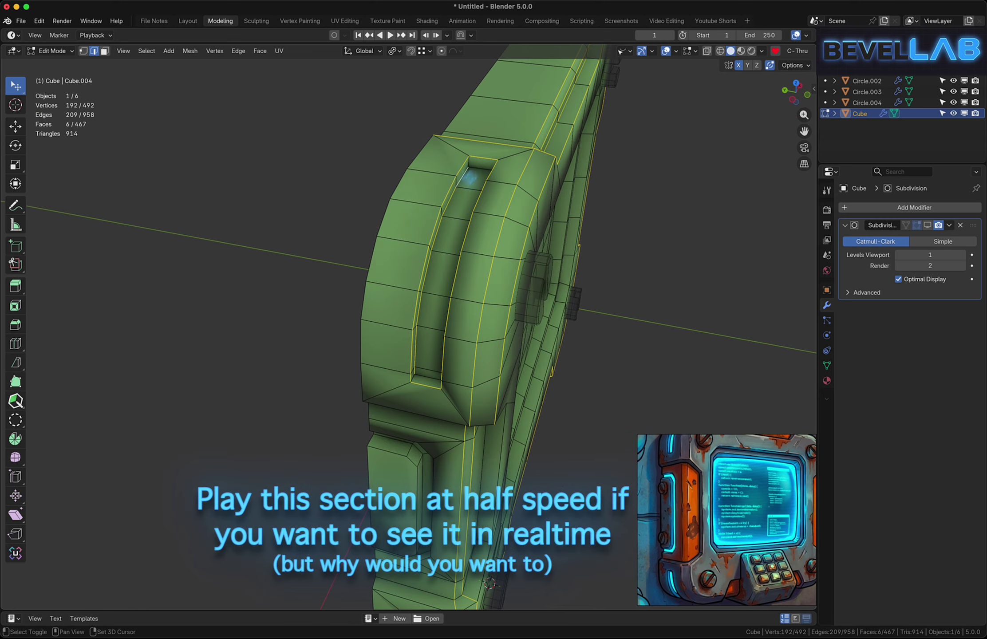
alt+shift+click(423, 374)
Add the left side's recess outline and the edge loops around its raised side panel to the selection
middle_drag(422, 374, 348, 227)
alt+shift+click(389, 252)
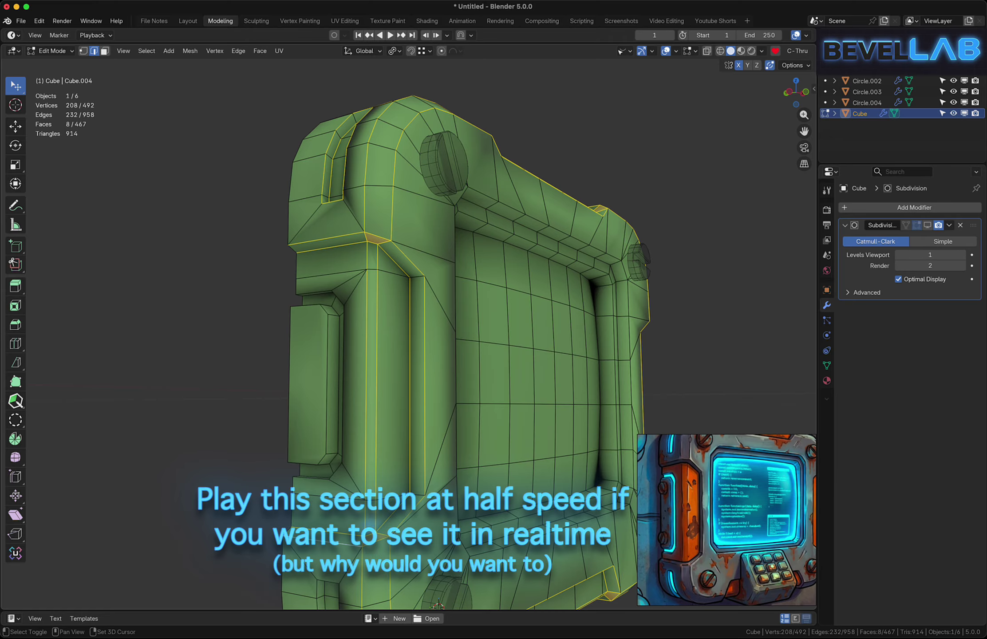
middle_drag(456, 259, 399, 325)
alt+shift+click(306, 294)
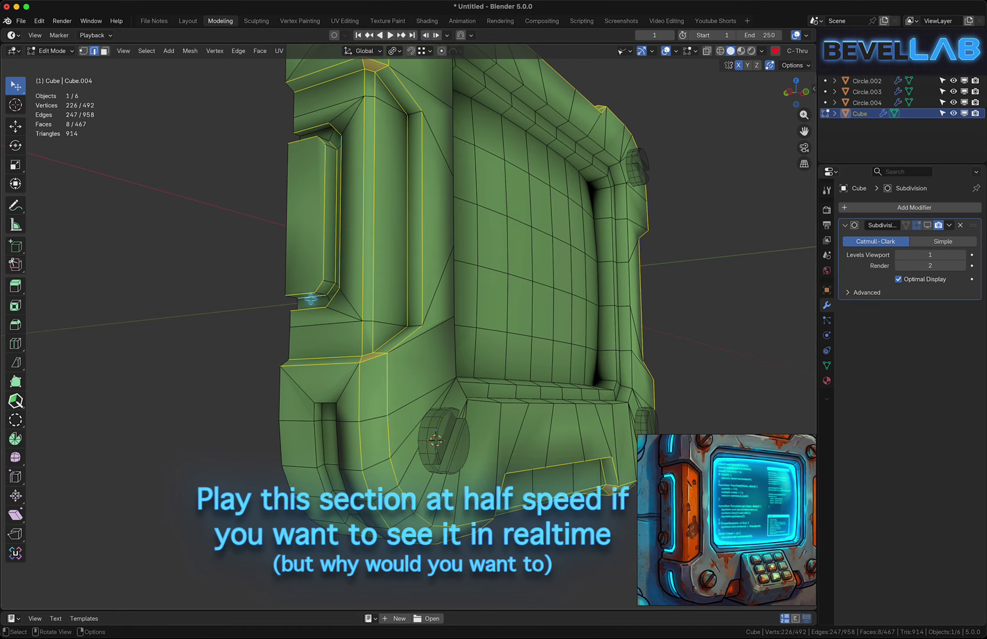
Add the edge loops outlining the lower-left corner's slot and the remaining left side panel edges to the selection
middle_drag(311, 299, 357, 266)
alt+shift+click(299, 310)
alt+shift+click(302, 322)
alt+shift+click(314, 296)
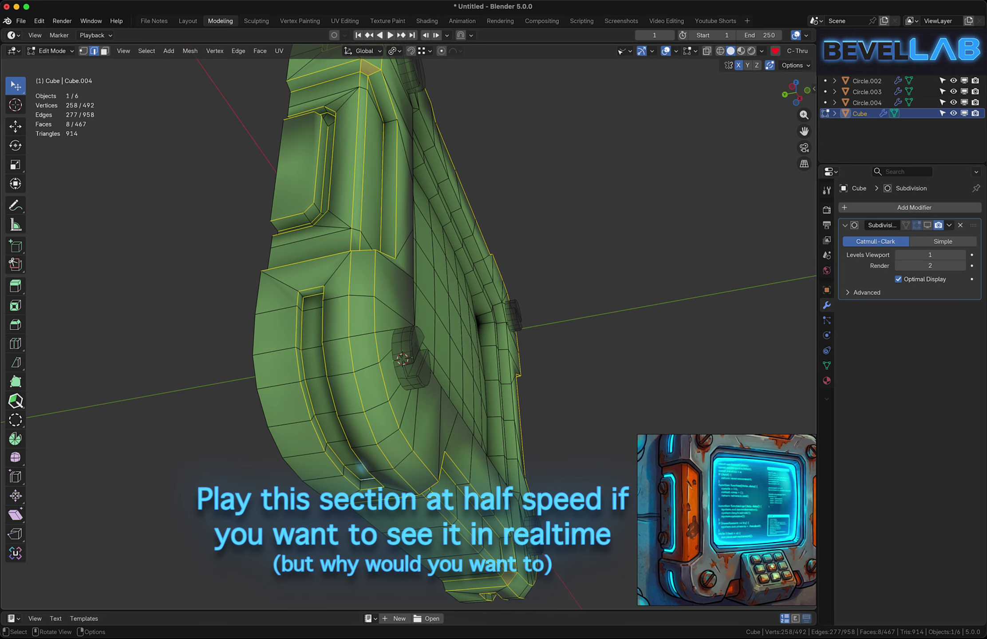
Add the remaining side edges and the edge loops stepping inward around the screen opening, including its inner corners, to the selection
middle_drag(361, 469, 396, 430)
alt+shift+click(406, 398)
middle_drag(423, 382, 359, 420)
middle_drag(341, 332, 528, 289)
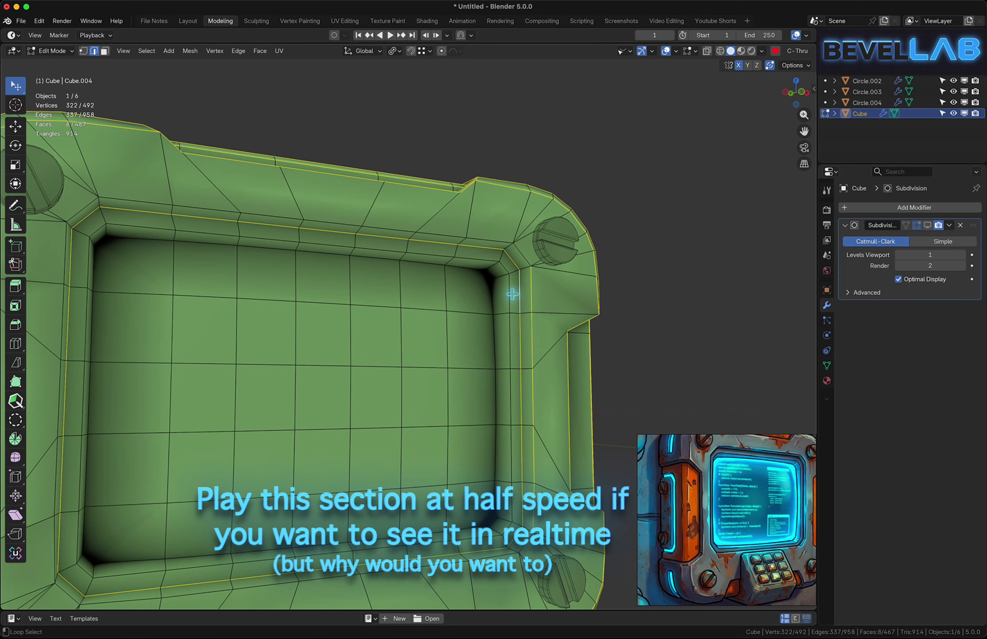
alt+shift+click(495, 296)
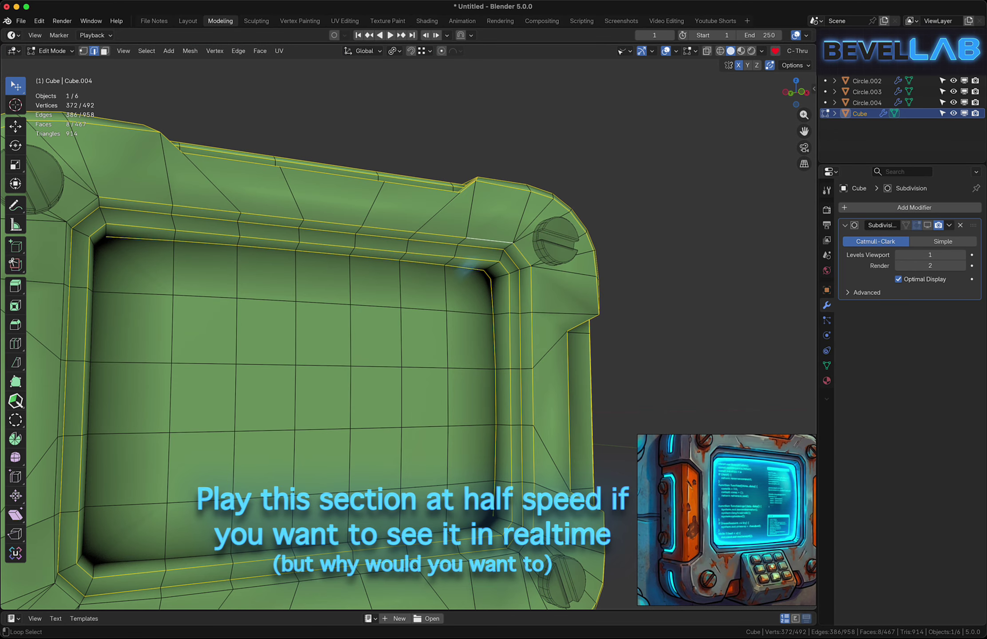
middle_drag(469, 268, 457, 407)
shift+middle_drag(84, 580, 262, 374)
alt+shift+click(201, 427)
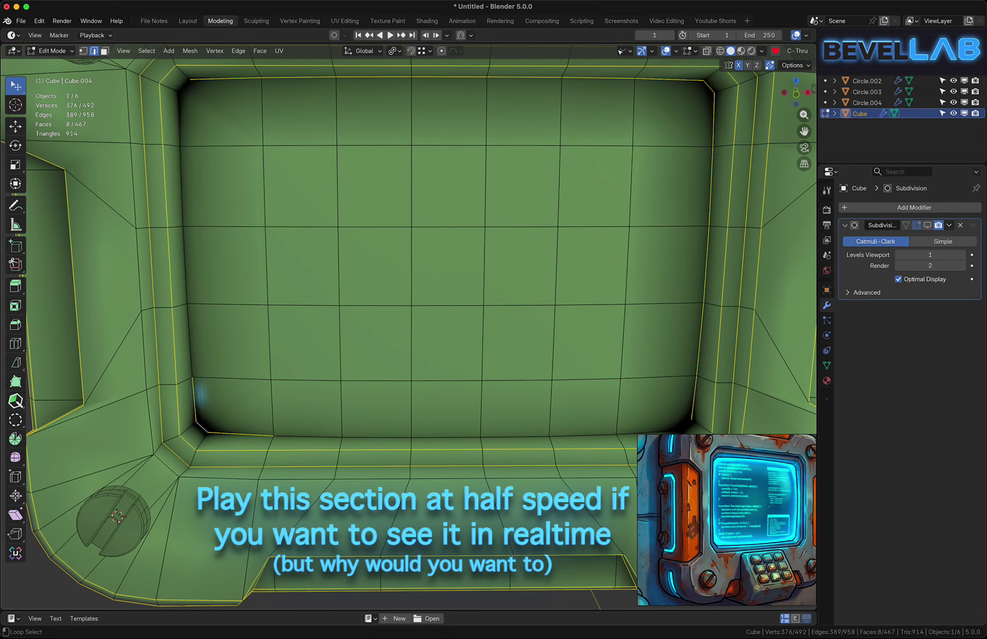
alt+shift+click(288, 436)
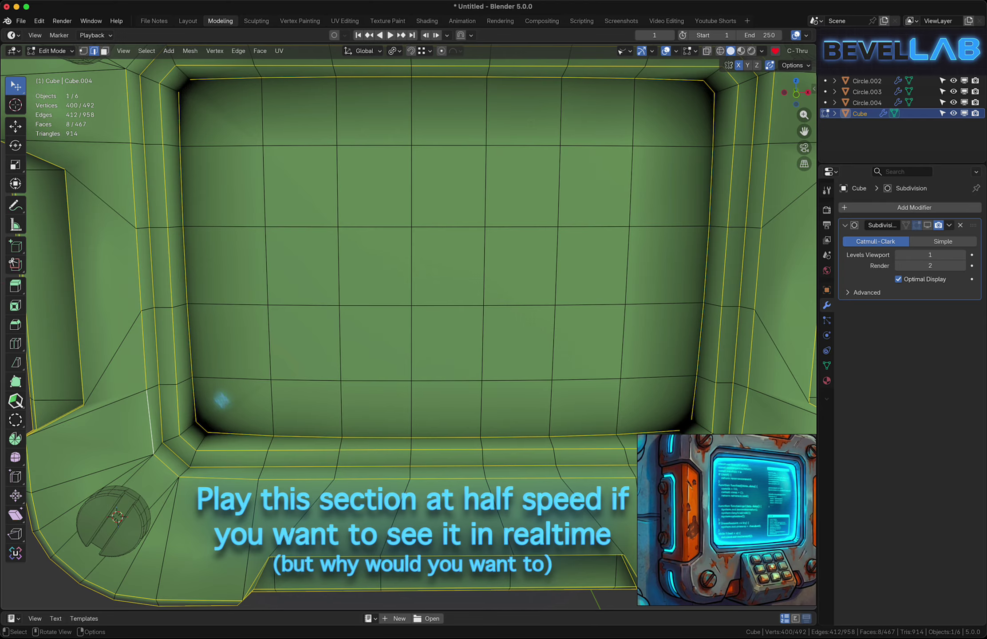
scroll(221, 399, down, 3)
middle_drag(298, 355, 428, 399)
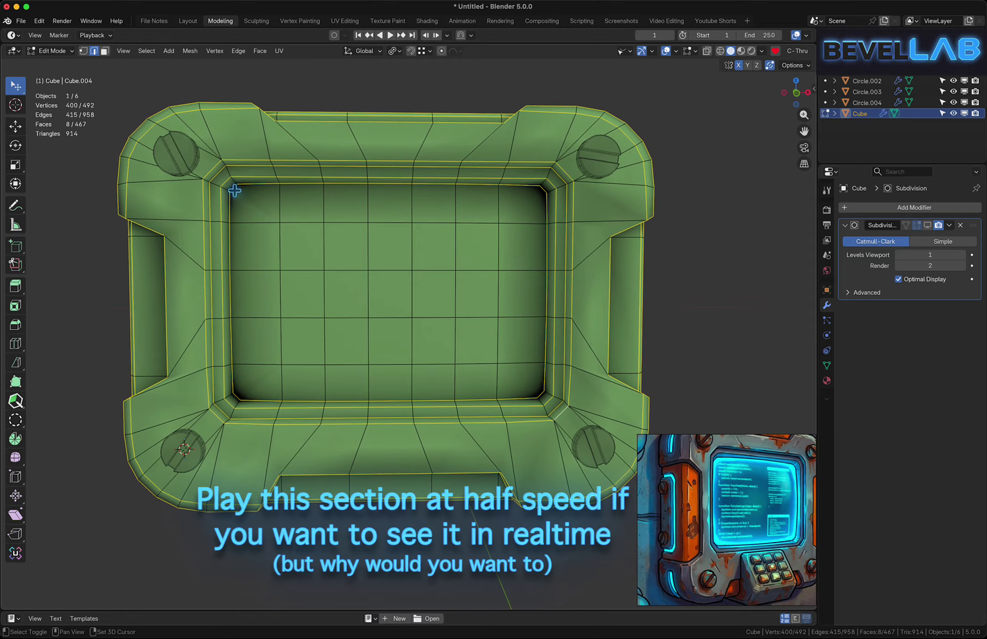
Re-enable the Subdivision modifier's realtime viewport display and turn on its On Cage display
click(928, 225)
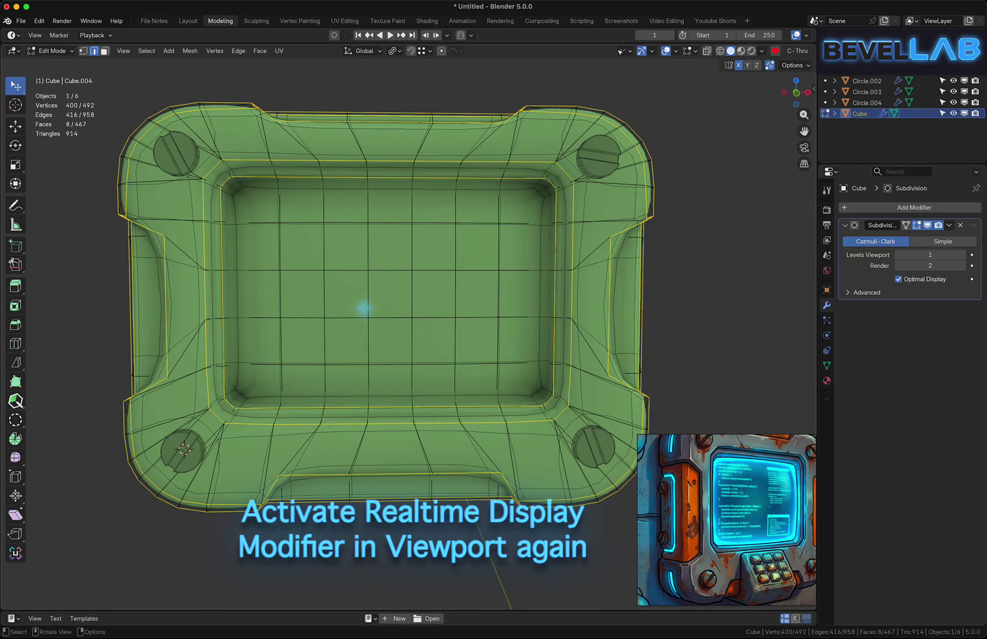
middle_drag(364, 308, 403, 312)
click(906, 226)
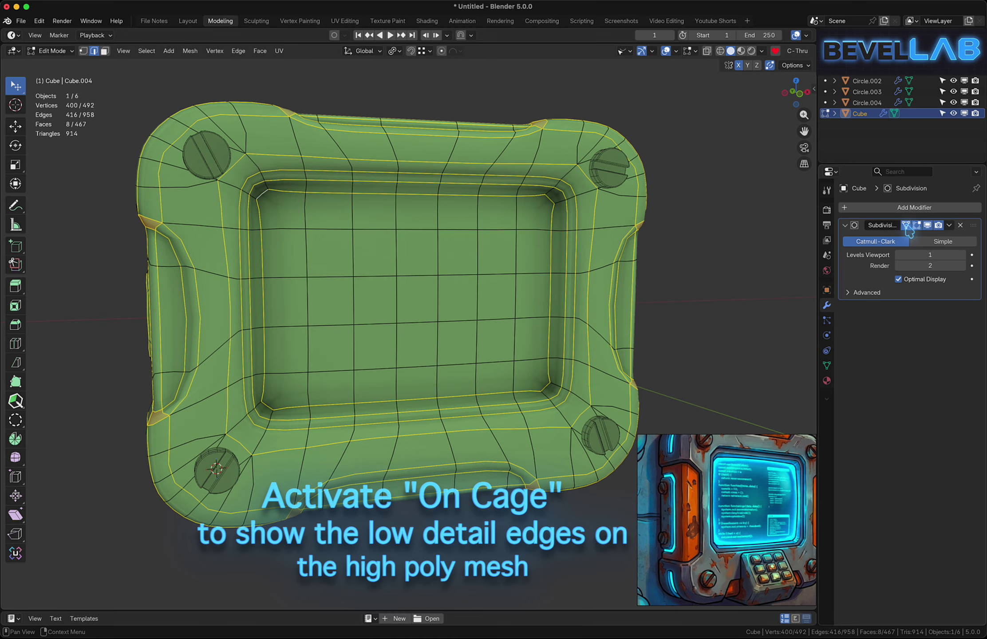
Hide the viewport overlays and set the crease of all selected frame edges to 1.0
mouse_move(427, 313)
middle_down()
mouse_move(449, 313)
mouse_move(463, 283)
mouse_move(446, 228)
middle_up()
key(z)
click(453, 242)
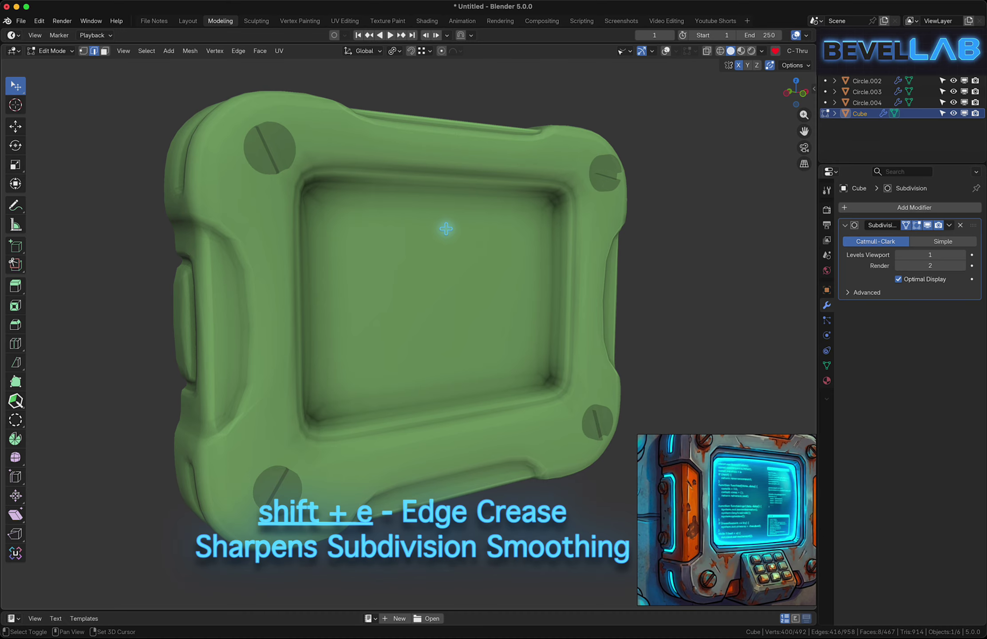
key(shift+e)
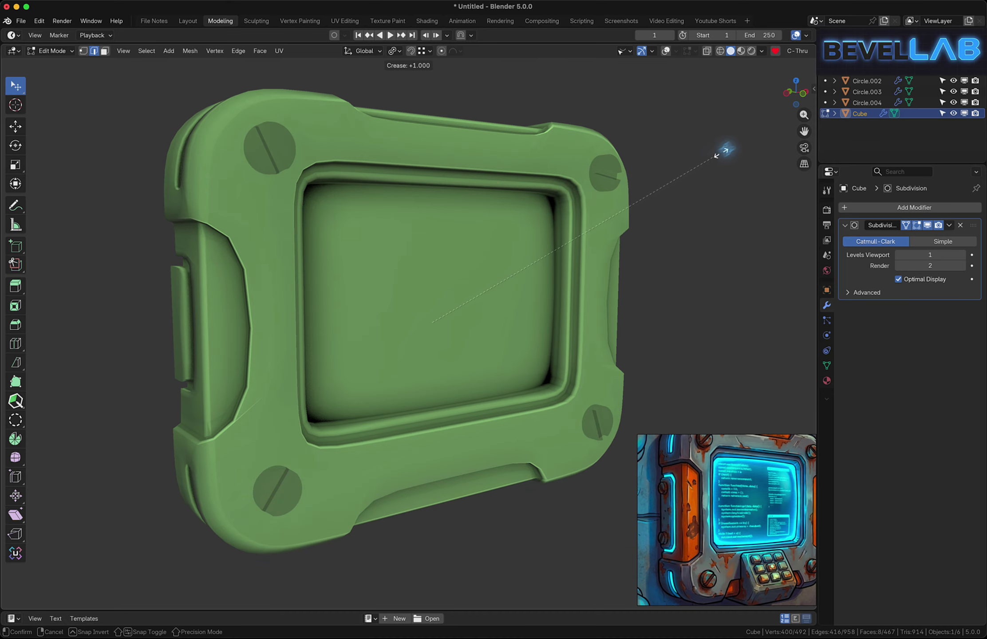
click(773, 102)
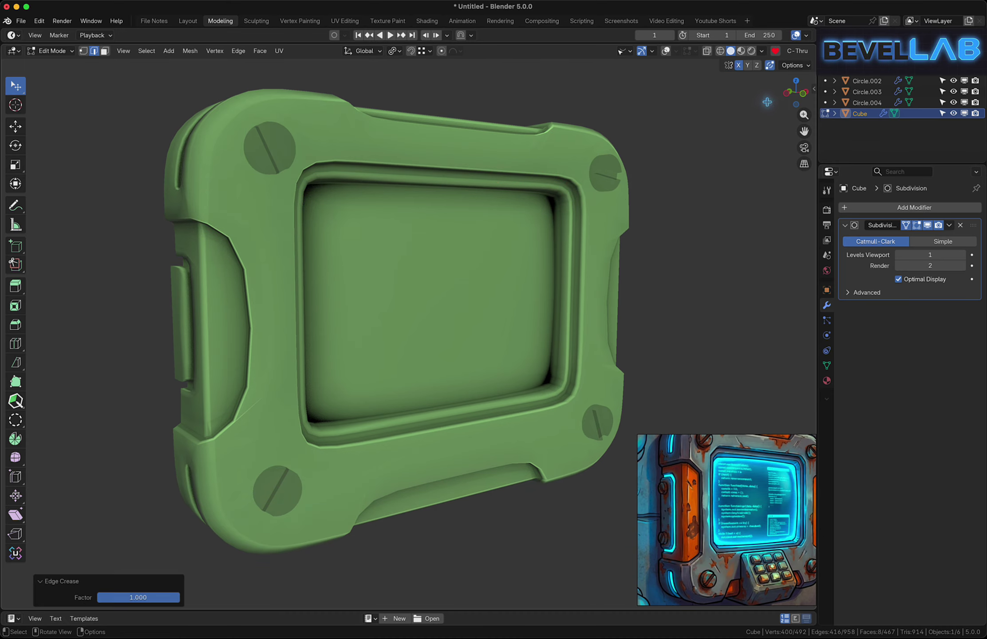
middle_drag(413, 263, 452, 279)
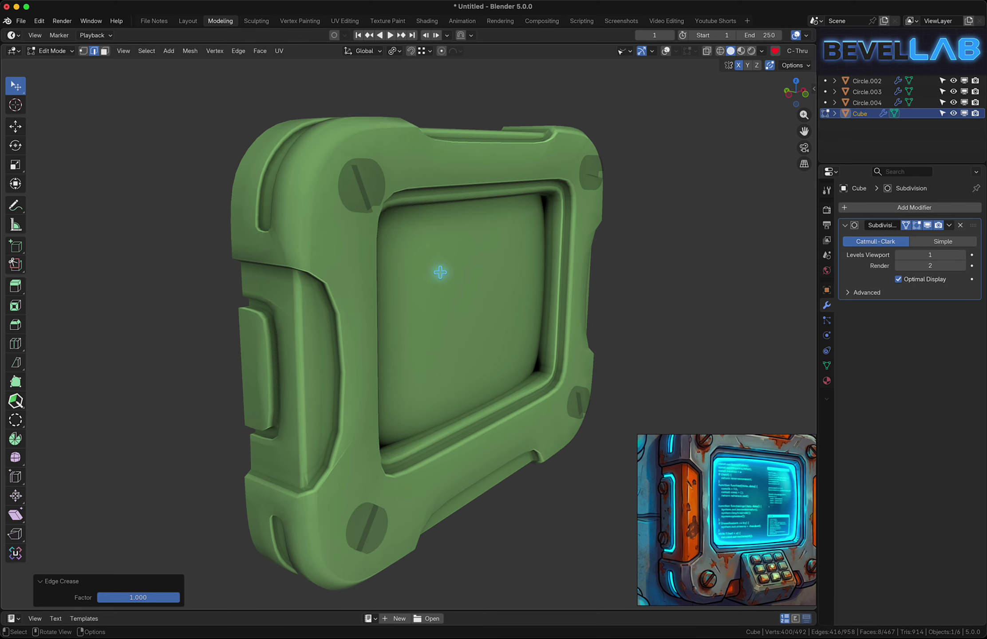
Show the viewport overlays again and mark the selected frame edges as sharp
key(shift+alt+z)
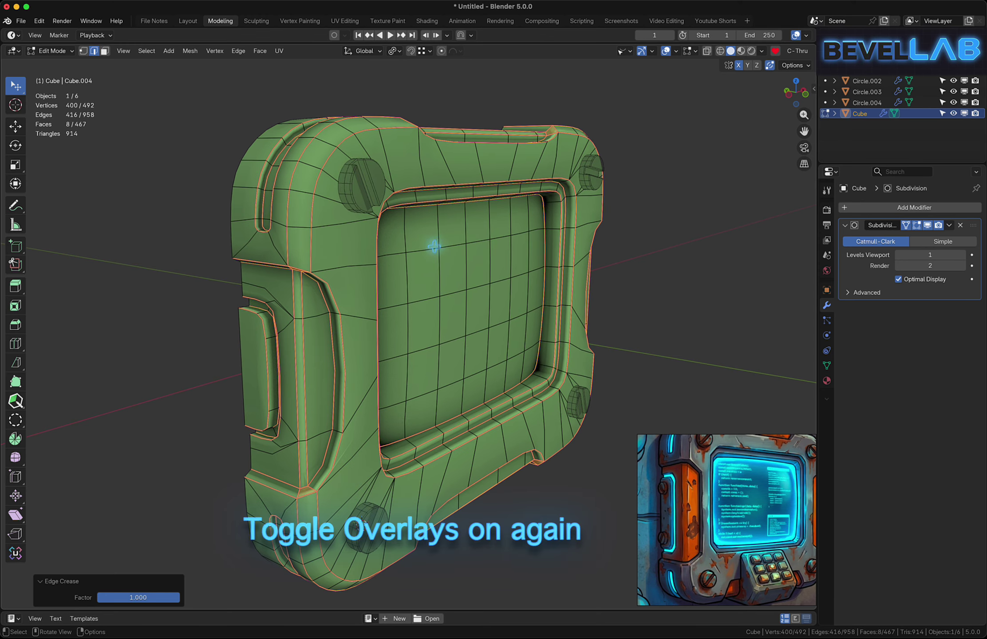
mouse_move(430, 274)
middle_down()
mouse_move(434, 287)
mouse_move(435, 271)
mouse_move(425, 273)
middle_up()
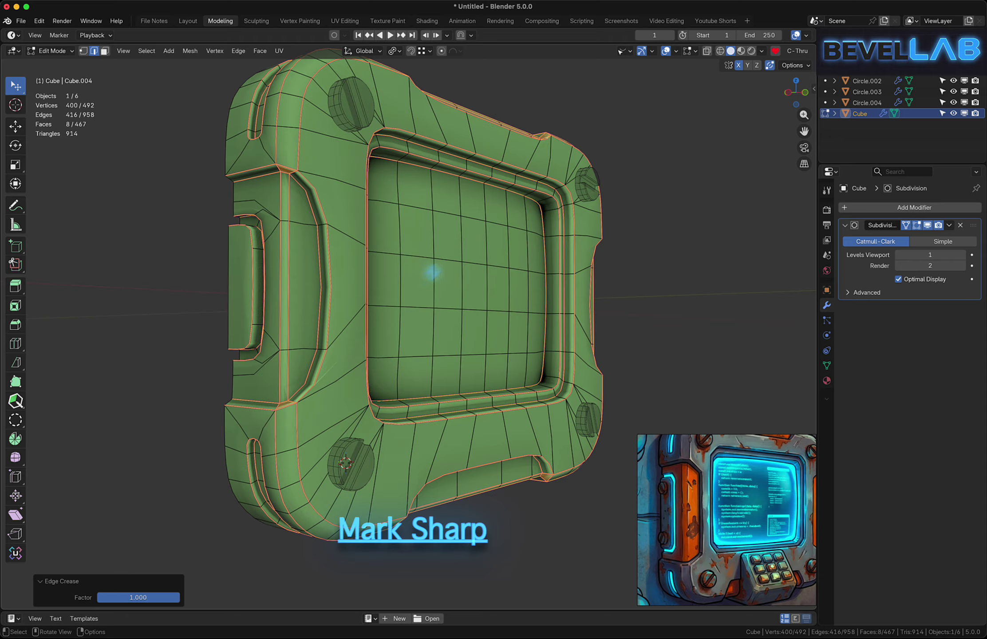
right_click(434, 272)
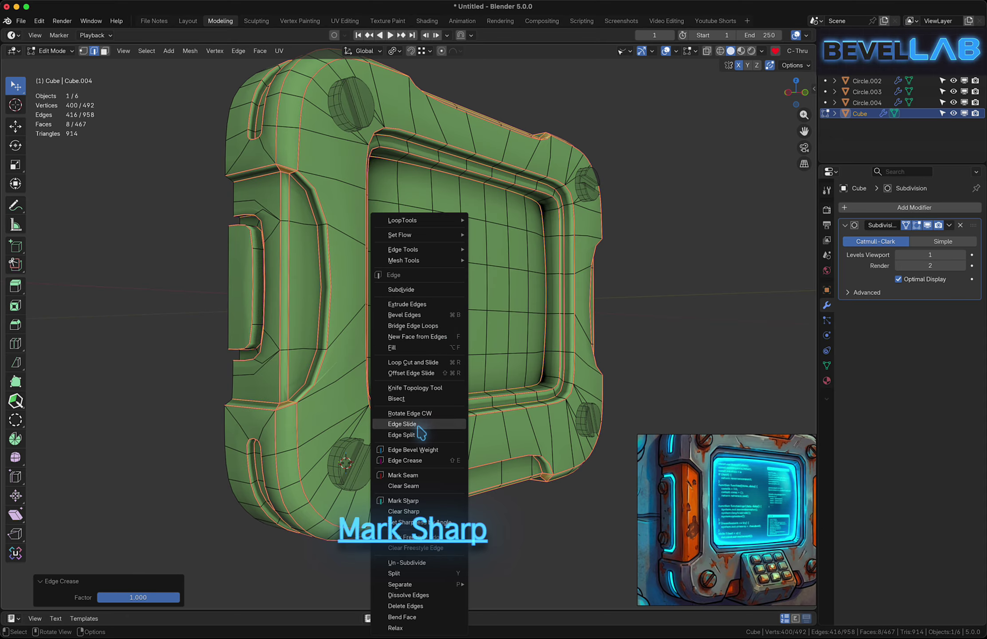
click(407, 501)
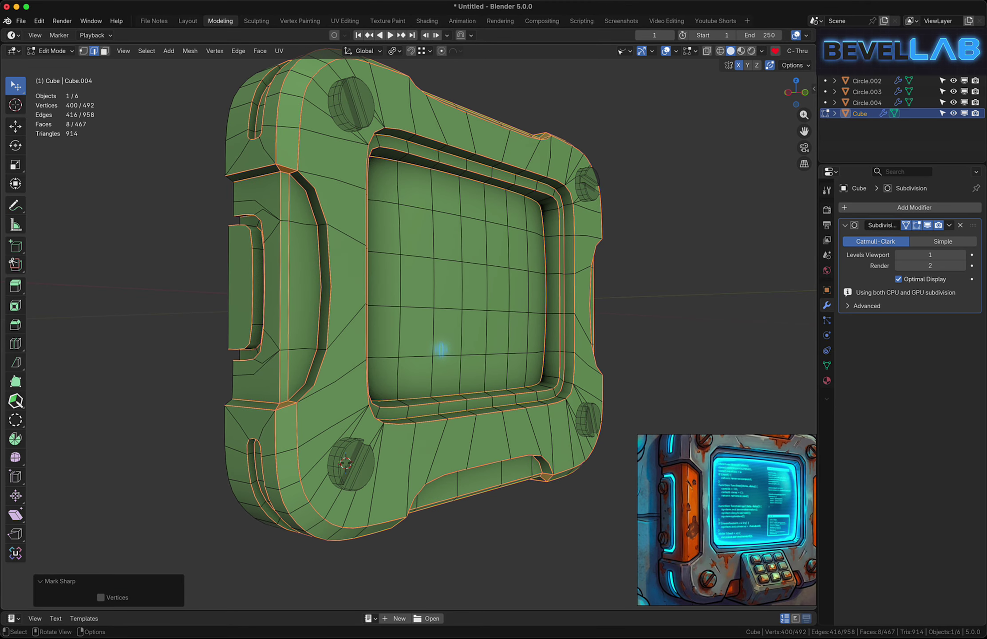
Crease the missed short edges at the corners of the left side recess by 1.0, and crease the matching ones on the right side
click(655, 317)
key(shift+e)
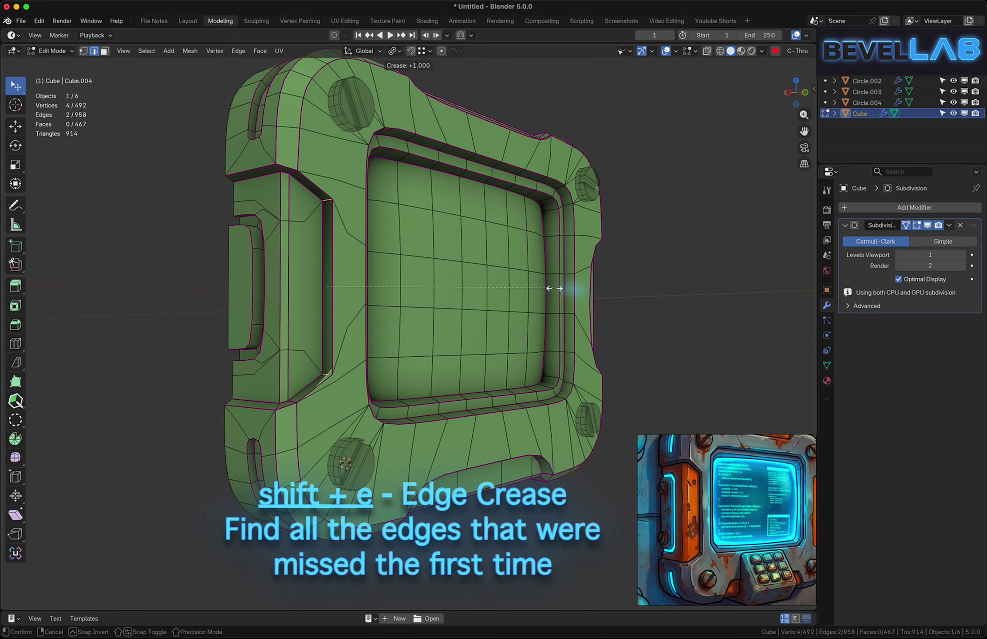
click(571, 288)
middle_drag(570, 288, 413, 267)
click(647, 258)
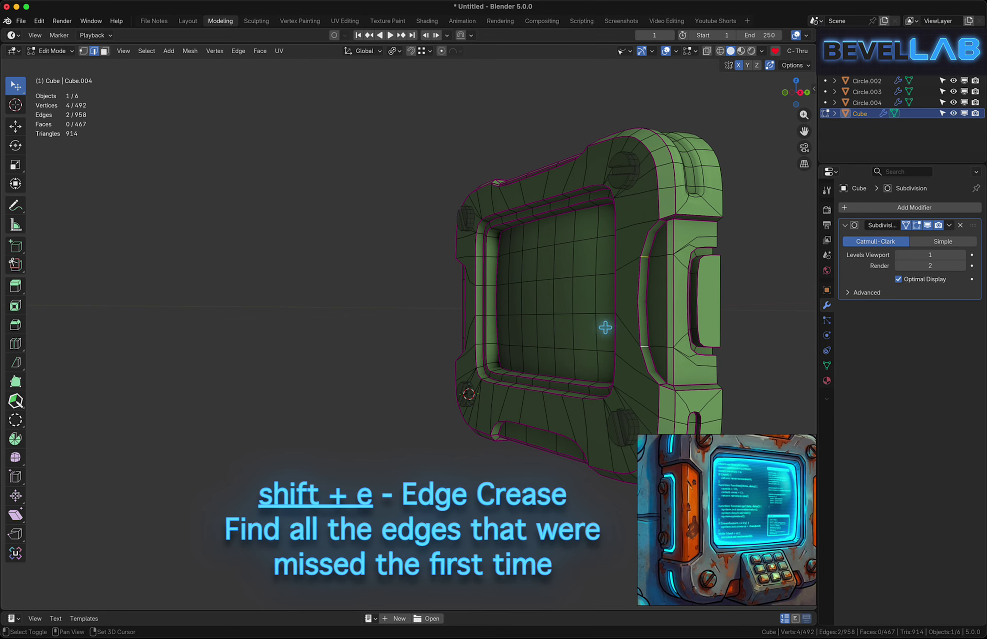
key(shift+e)
click(490, 379)
Crease the edge loops outlining the slot in the upper corner's outer side
middle_drag(489, 379, 538, 273)
alt+click(595, 267)
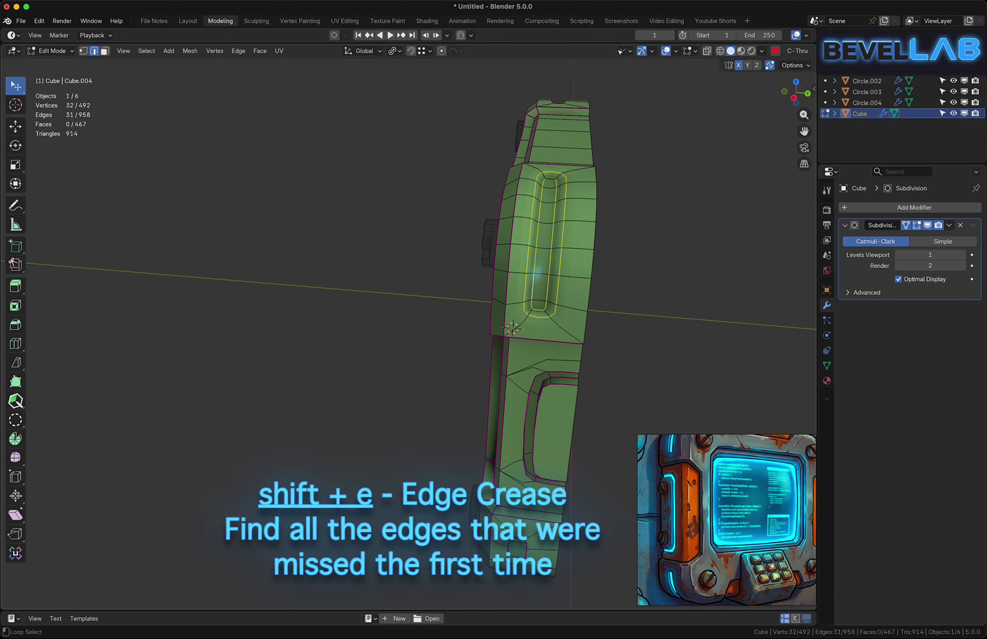
key(shift+e)
click(653, 201)
middle_drag(652, 201, 573, 242)
Crease the short cross edges running through all four corners of the screen opening's stepped border
key(alt+shift+z)
scroll(471, 317, down, 2)
middle_drag(472, 318, 486, 270)
key(alt+shift+z)
scroll(486, 270, up, 4)
alt+click(532, 225)
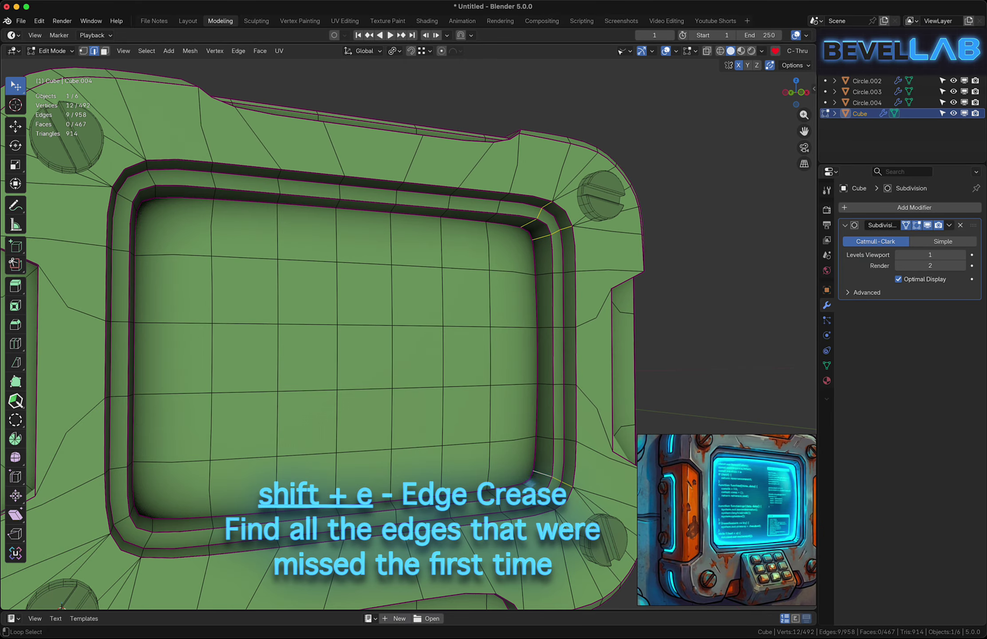
alt+shift+click(530, 486)
middle_drag(189, 492, 116, 495)
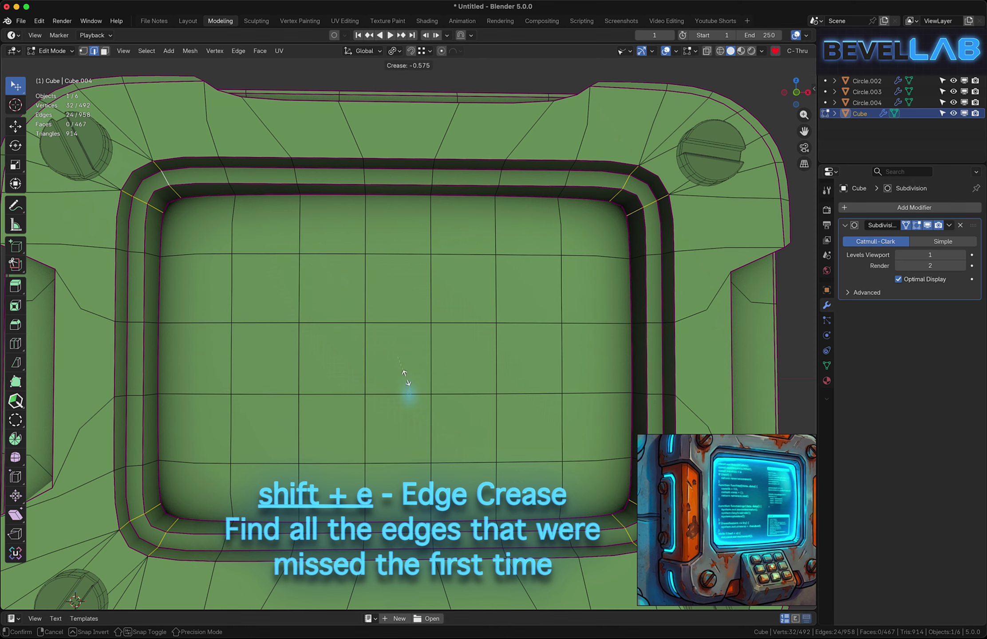
key(shift+e)
click(505, 141)
scroll(439, 341, down, 5)
click(434, 294)
Check the frame in Object Mode, and crease the two missed front rim edges at the top recess's corners to 1.0
middle_drag(434, 295, 479, 307)
key(Tab)
key(a)
middle_drag(430, 350, 473, 403)
scroll(488, 333, up, 3)
key(Tab)
key(shift+alt+z)
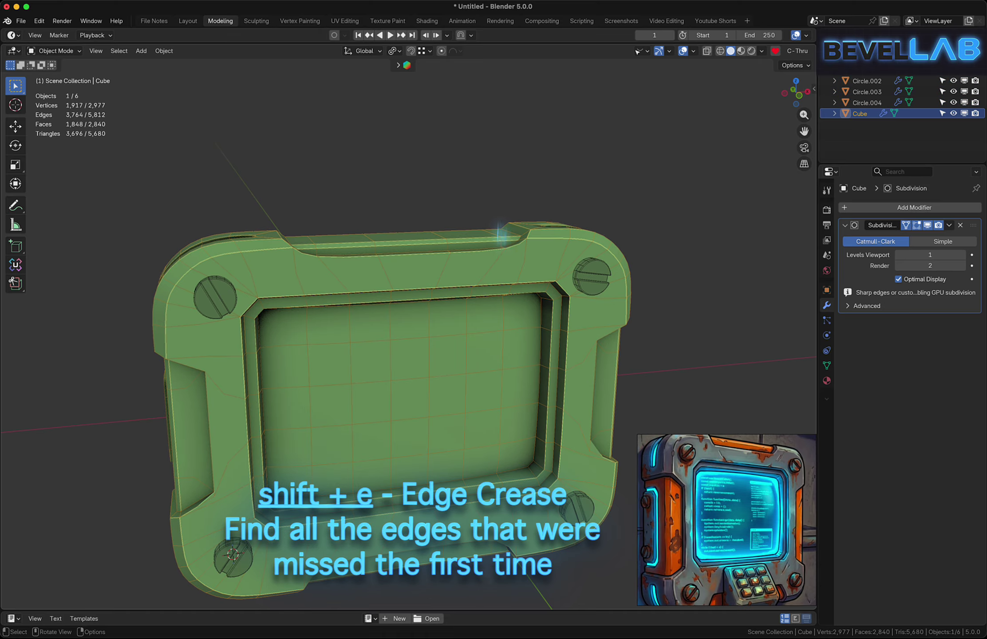
scroll(525, 273, up, 3)
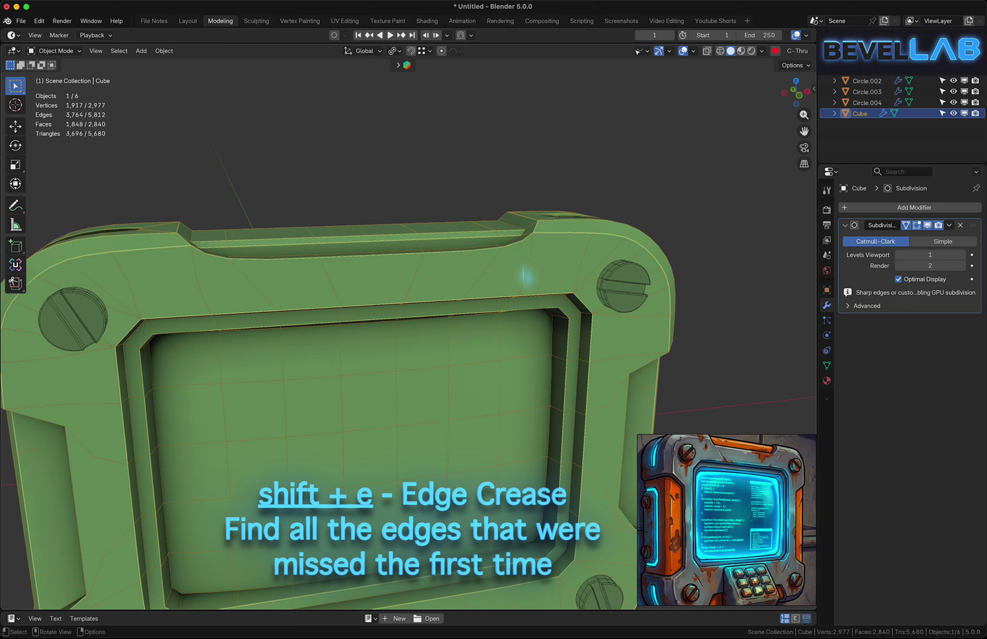
click(512, 244)
middle_drag(271, 274, 221, 278)
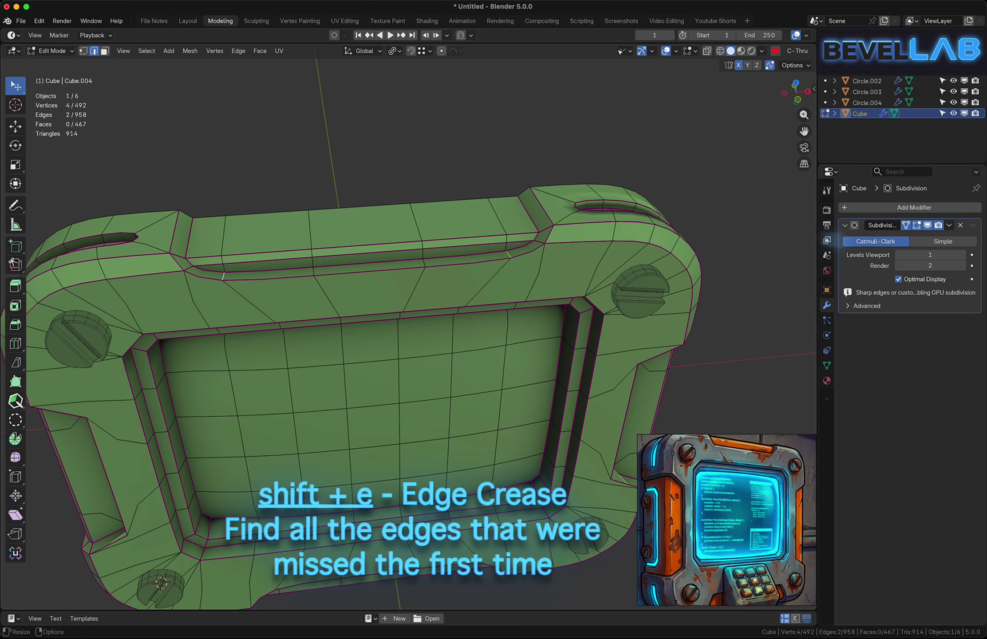
key(shift+e)
click(754, 273)
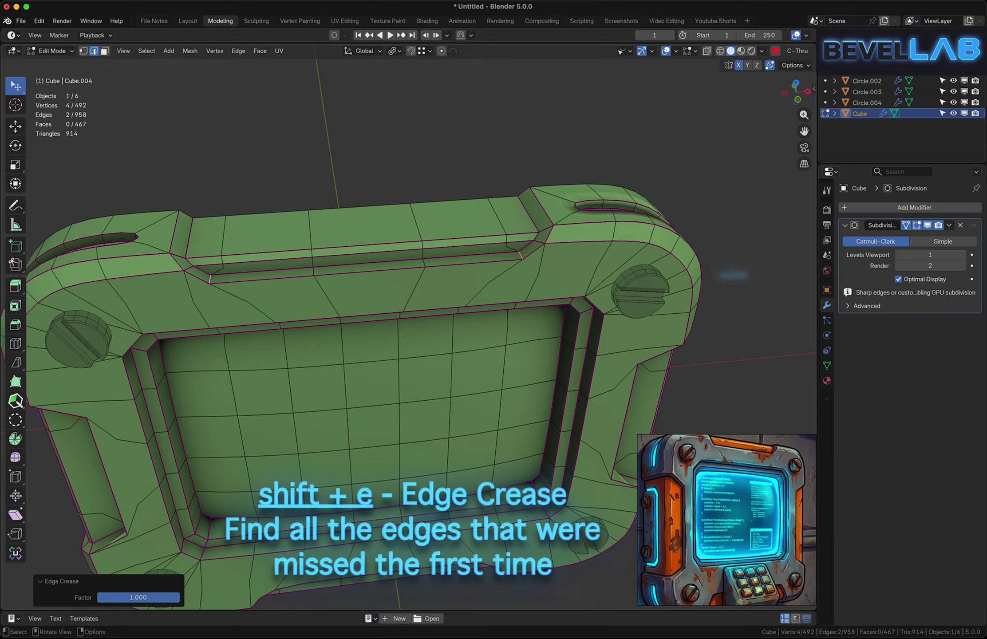
Crease the two missed front rim edges at the corners of the bottom recess to 1.0
middle_drag(422, 515, 537, 75)
click(347, 412)
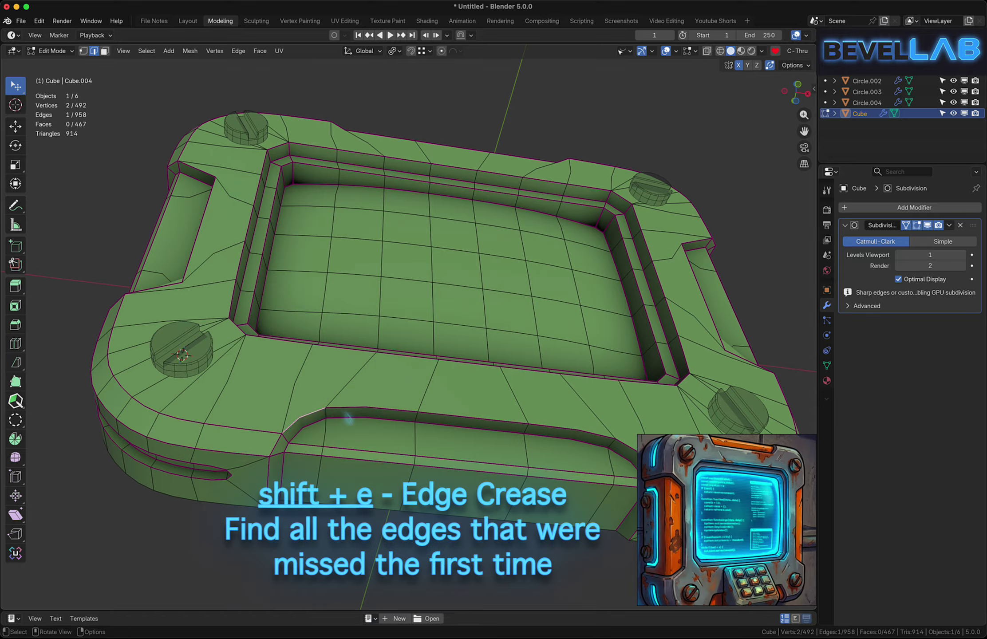
shift+middle_drag(348, 415, 222, 340)
shift+click(508, 374)
key(shift+e)
click(796, 303)
scroll(563, 327, down, 1)
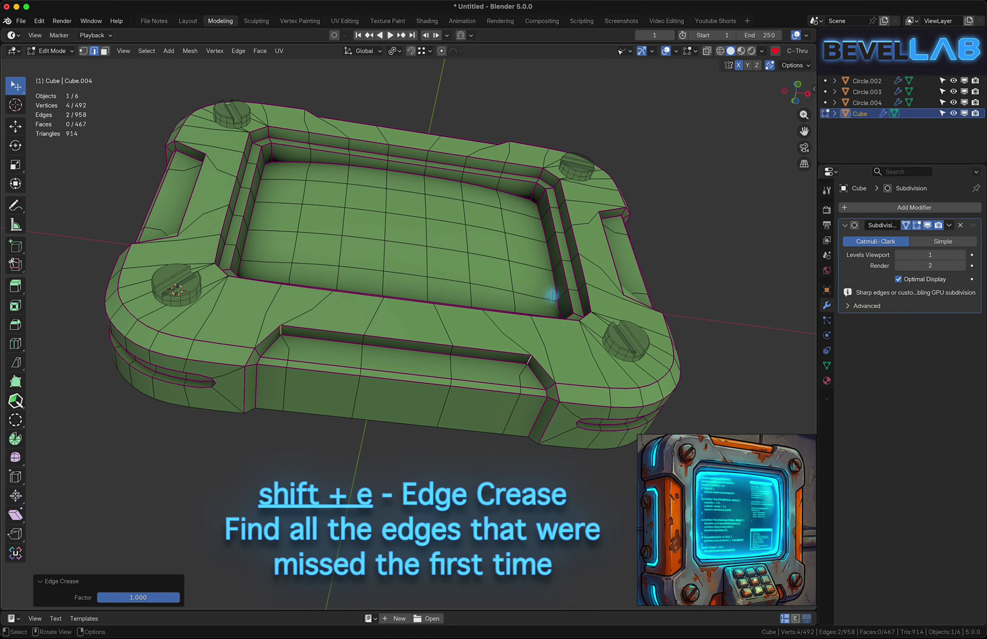
Select the short cross edges at the corners of the raised side panels and set their crease to 1.0
middle_drag(395, 294, 413, 331)
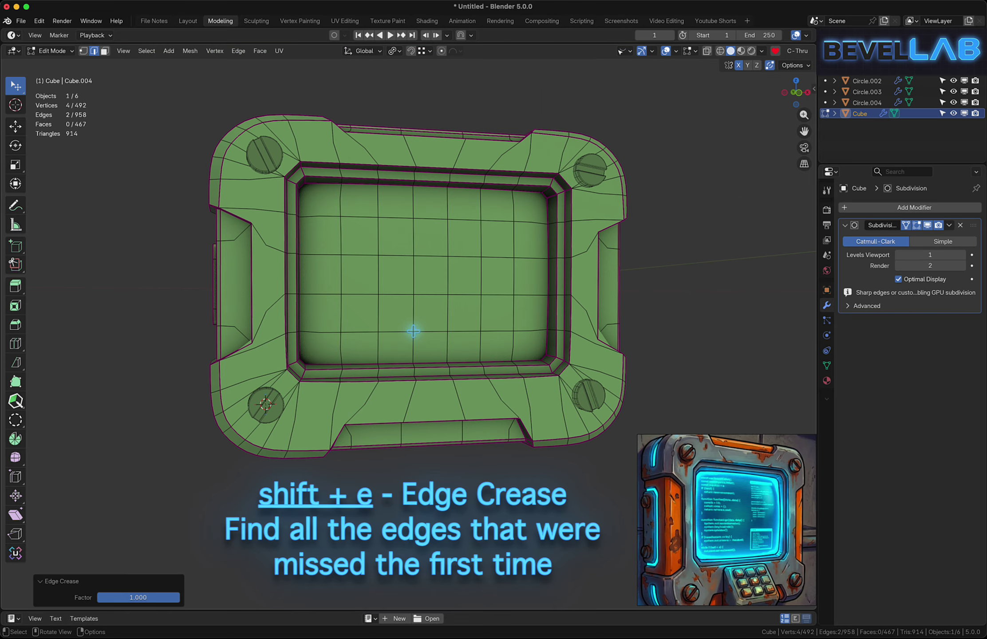
key(Tab)
middle_drag(414, 271, 238, 308)
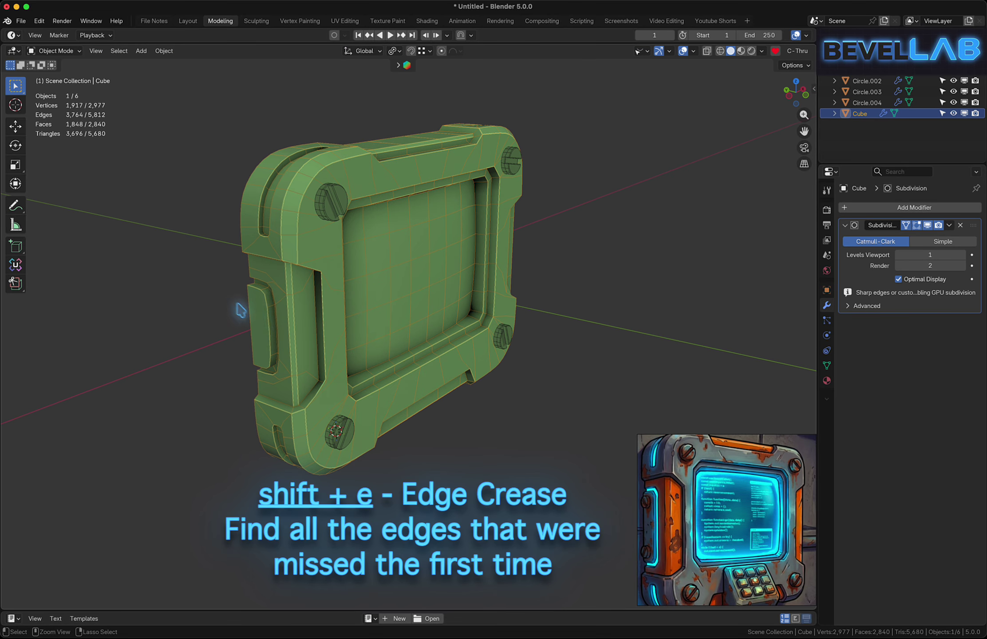
scroll(238, 309, up, 5)
key(Tab)
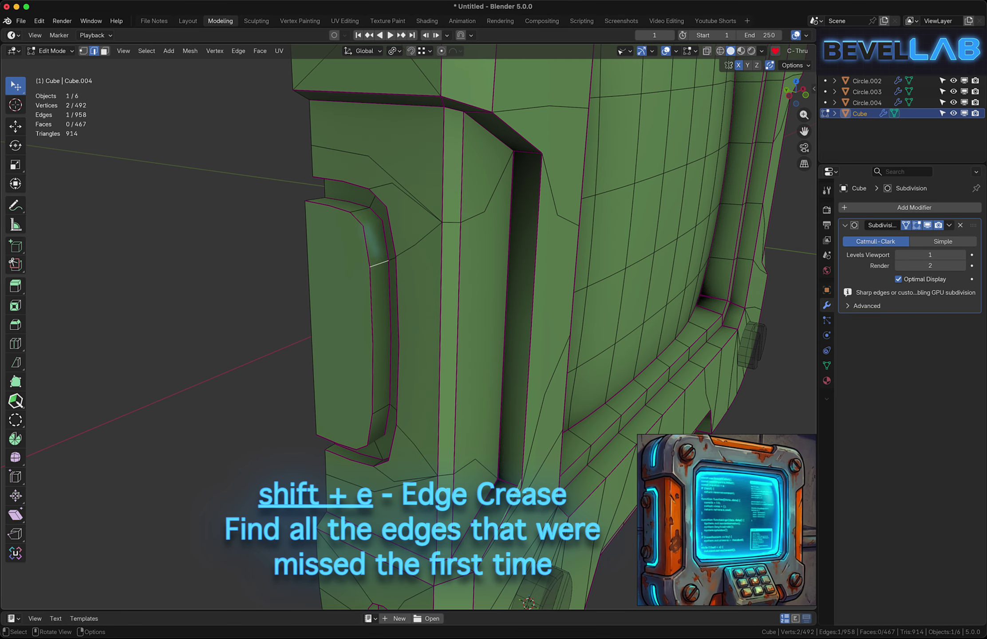
shift+click(360, 210)
middle_drag(360, 210, 390, 283)
shift+click(390, 282)
shift+click(407, 235)
middle_drag(374, 245, 192, 282)
scroll(192, 282, down, 4)
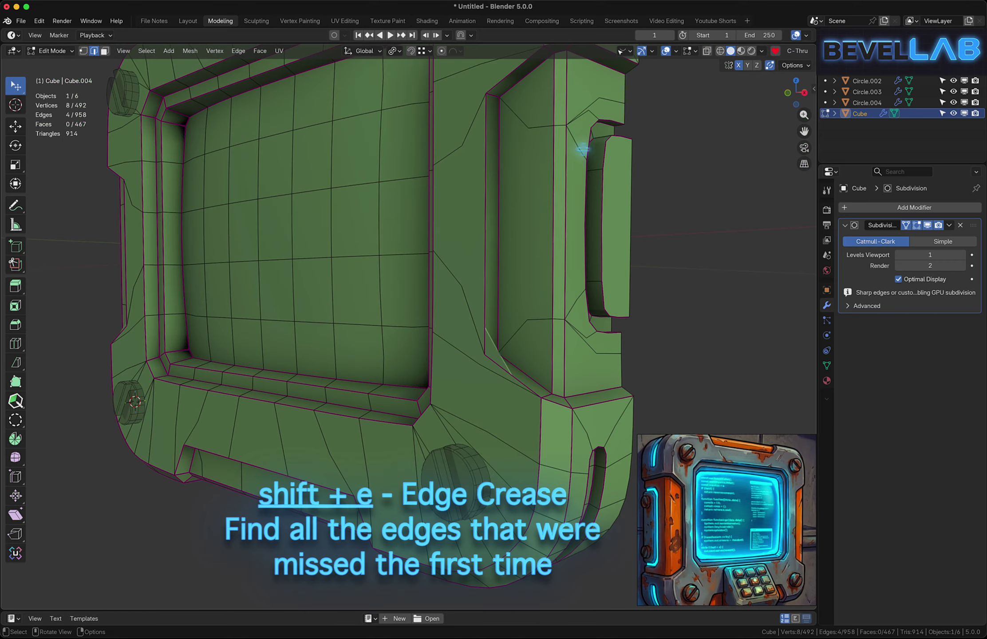
shift+click(597, 287)
middle_drag(599, 296, 504, 301)
key(shift+e)
click(658, 324)
Extend the selection with Edge Loops across the grooves at the side panels' corners and crease those edges to 1.0
key(a)
click(460, 336)
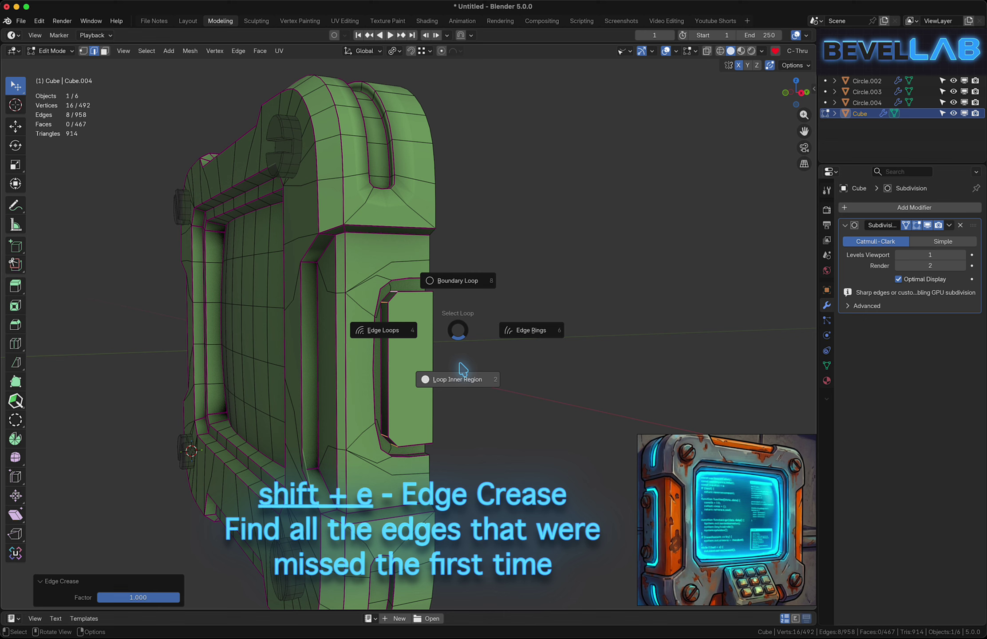
click(403, 335)
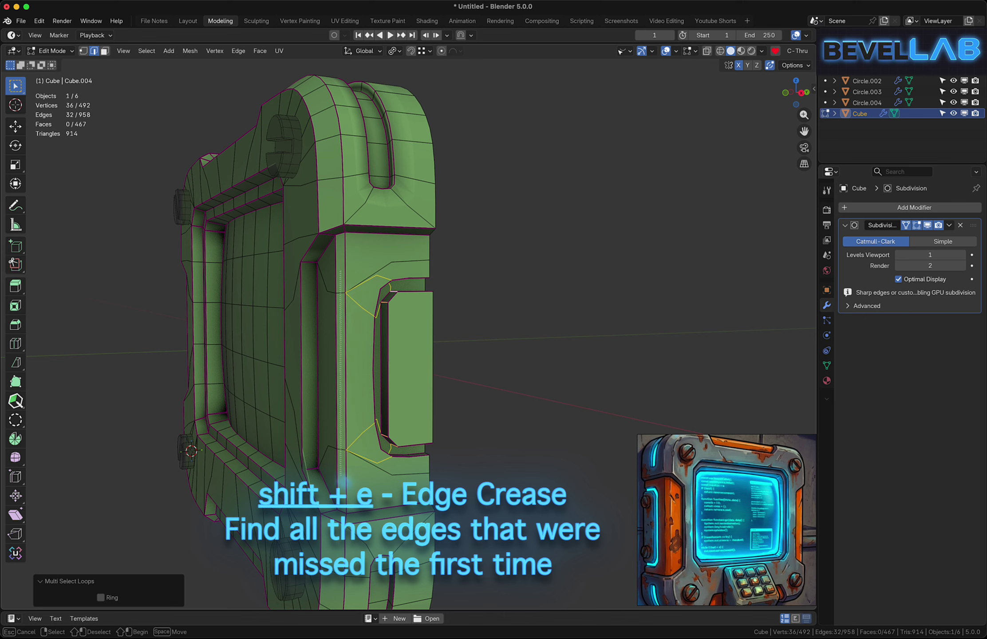
middle_drag(310, 342, 200, 335)
key(shift+e)
click(467, 304)
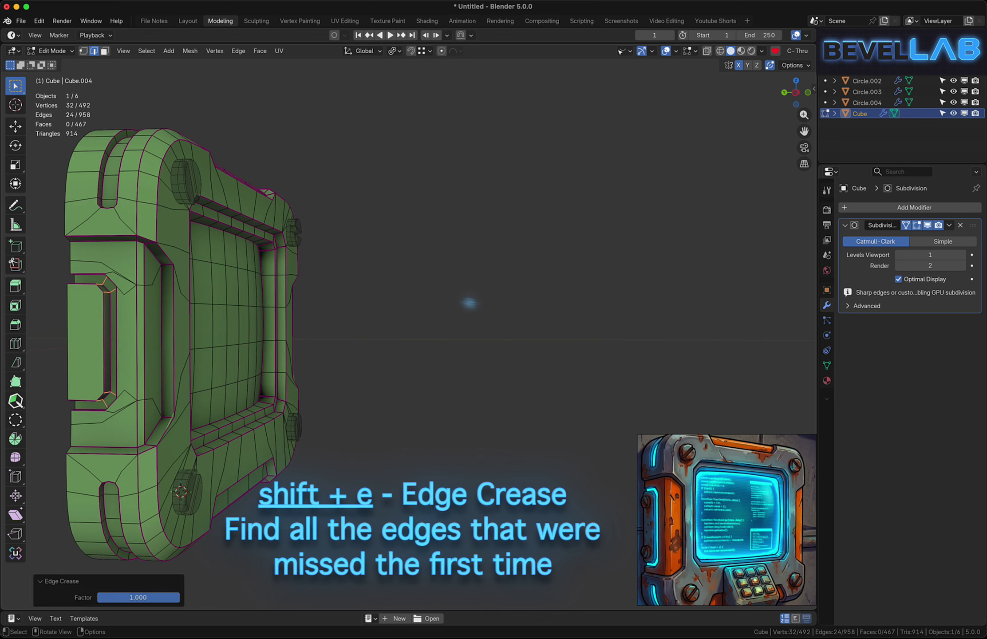
click(470, 304)
Turn off the Subdivision modifier's viewport display and switch from box selection to the Tweak selection tool
middle_drag(235, 293, 333, 287)
middle_drag(262, 282, 341, 276)
scroll(284, 271, up, 3)
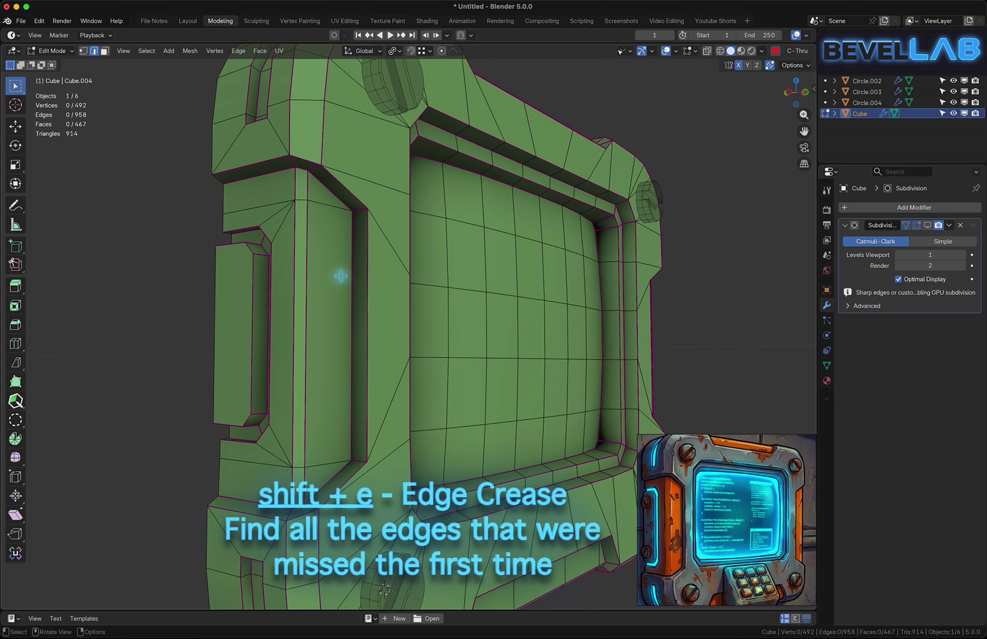
drag(14, 89, 84, 95)
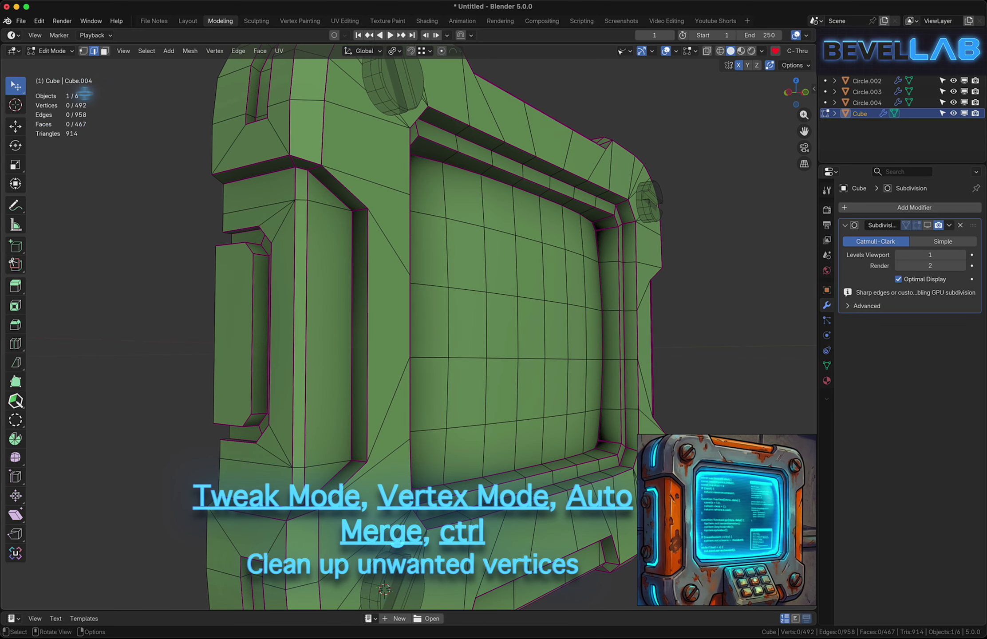
Merge the stray vertices above and below the raised side panel into the adjacent corner vertices of the frame's side recess
ctrl+drag(308, 201, 295, 167)
drag(222, 214, 223, 185)
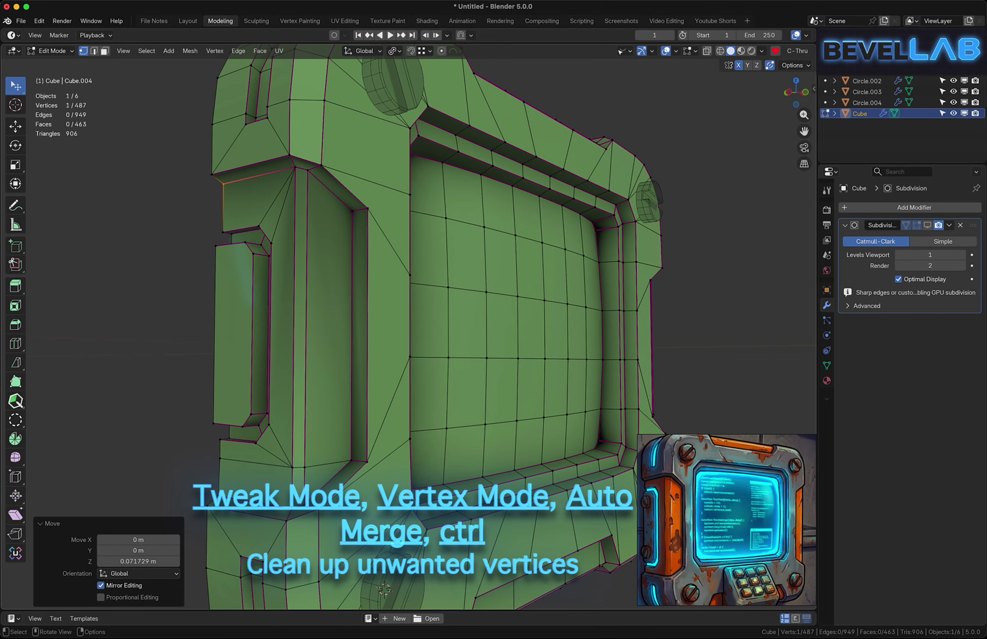
ctrl+drag(305, 468, 289, 509)
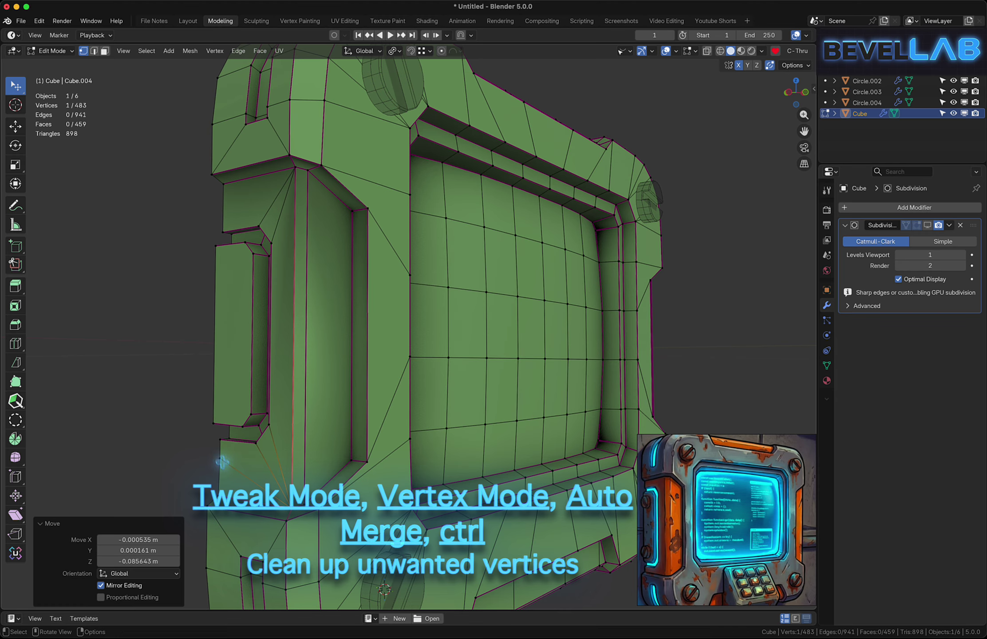
ctrl+drag(221, 459, 219, 489)
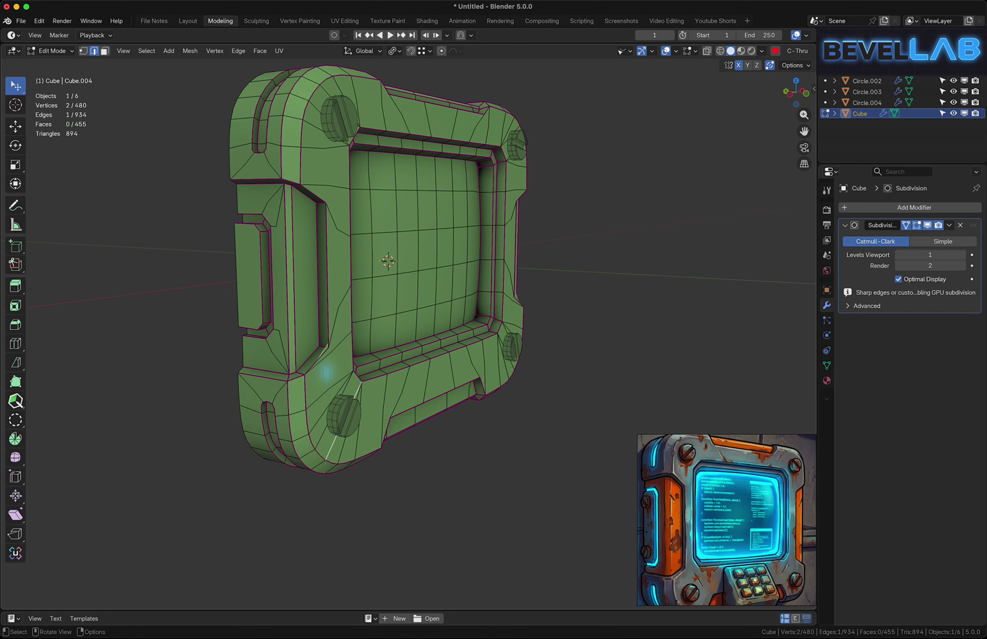
Duplicate the front's lower-left corner screw, place the copy beside the frame's left side, and rotate it -90° about the Z axis
key(ctrl+Tab)
click(338, 416)
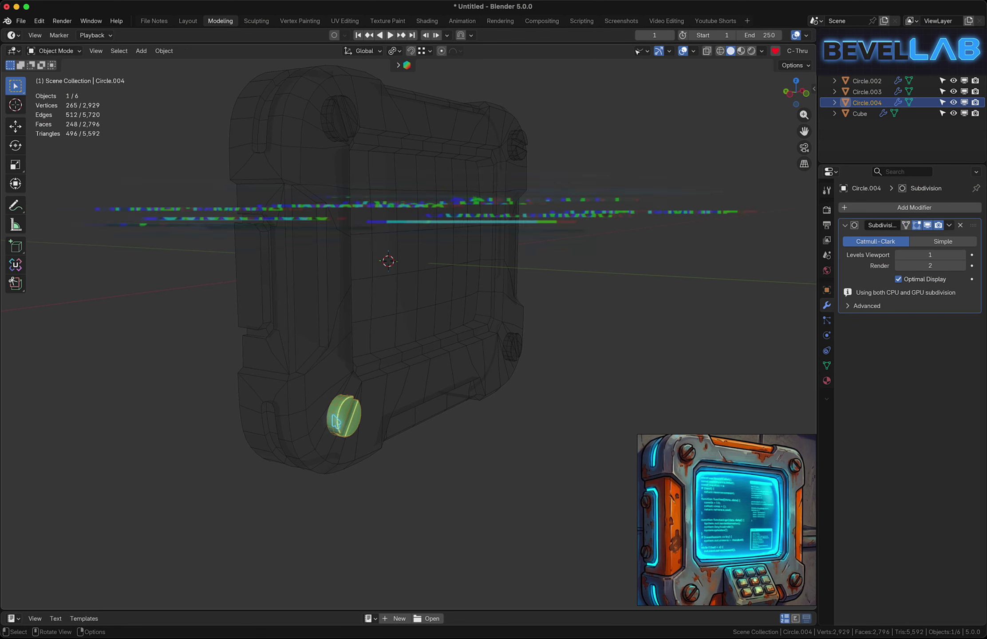
alt+middle_drag(342, 384, 275, 377)
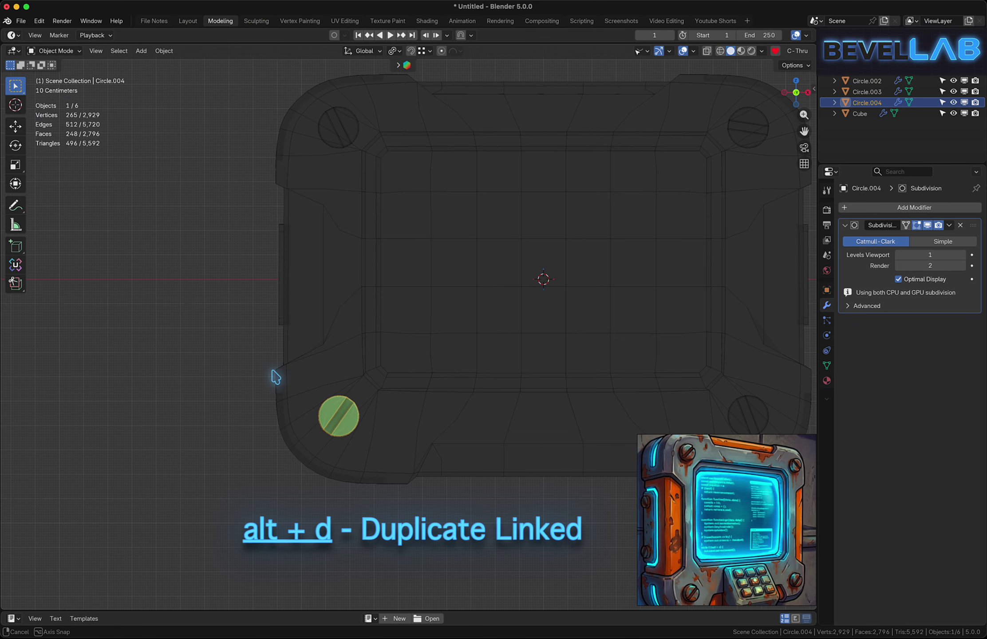
key(shift+d)
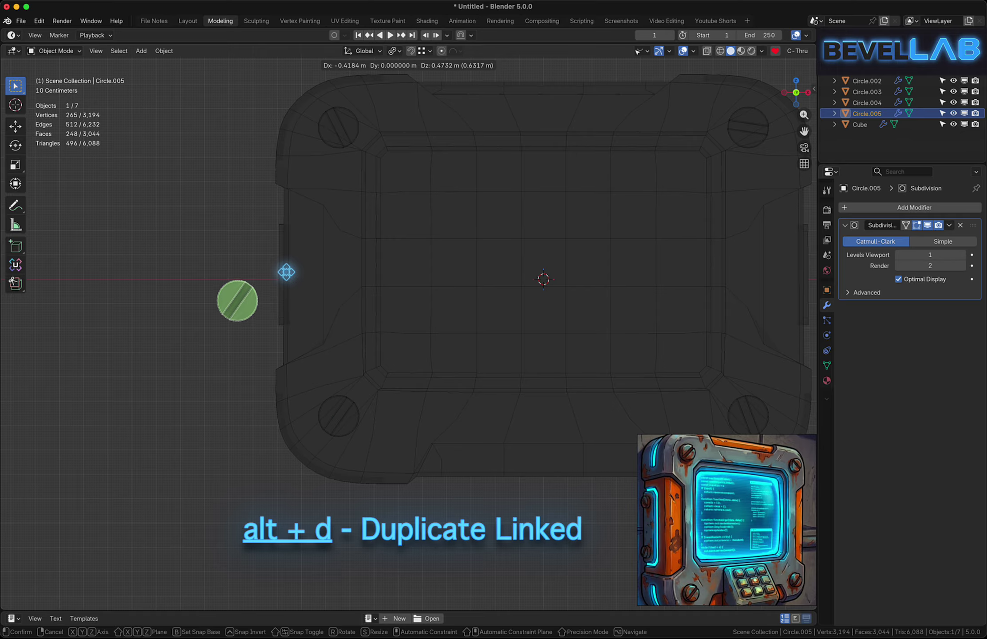
click(292, 274)
text(r)
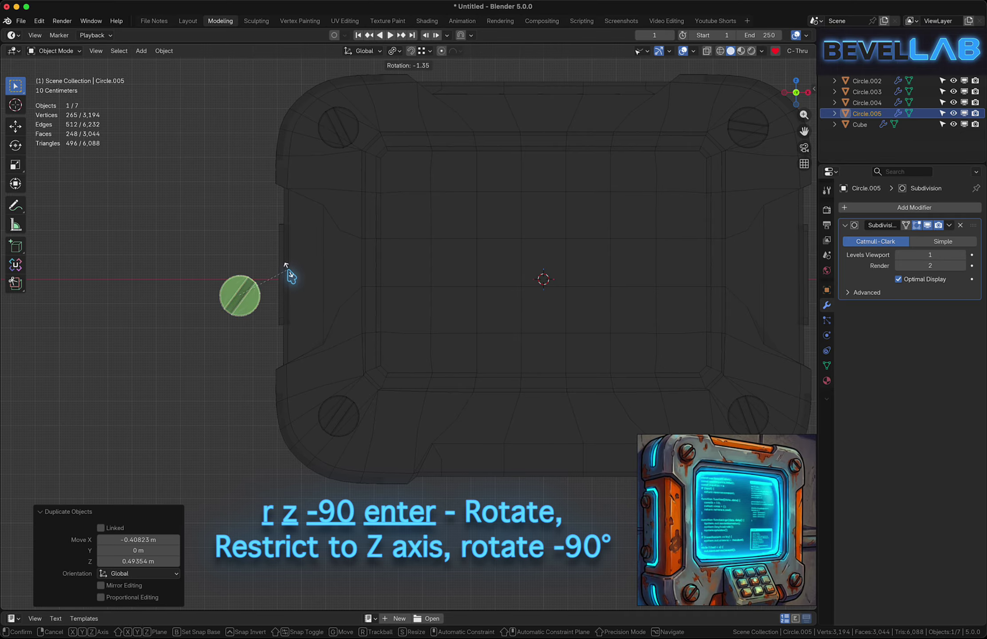
text(z90)
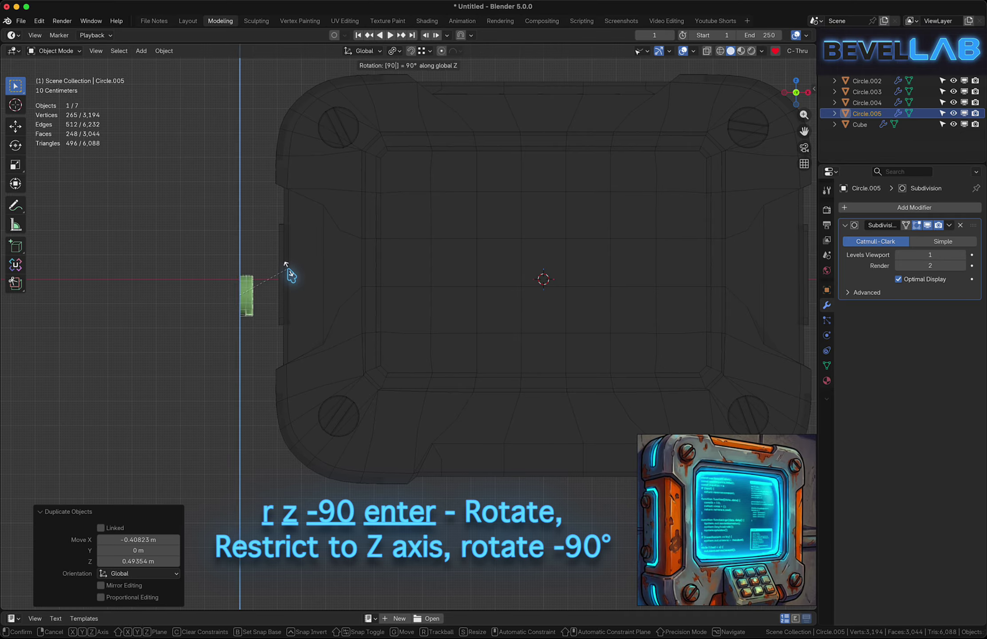
text(-)
key(Return)
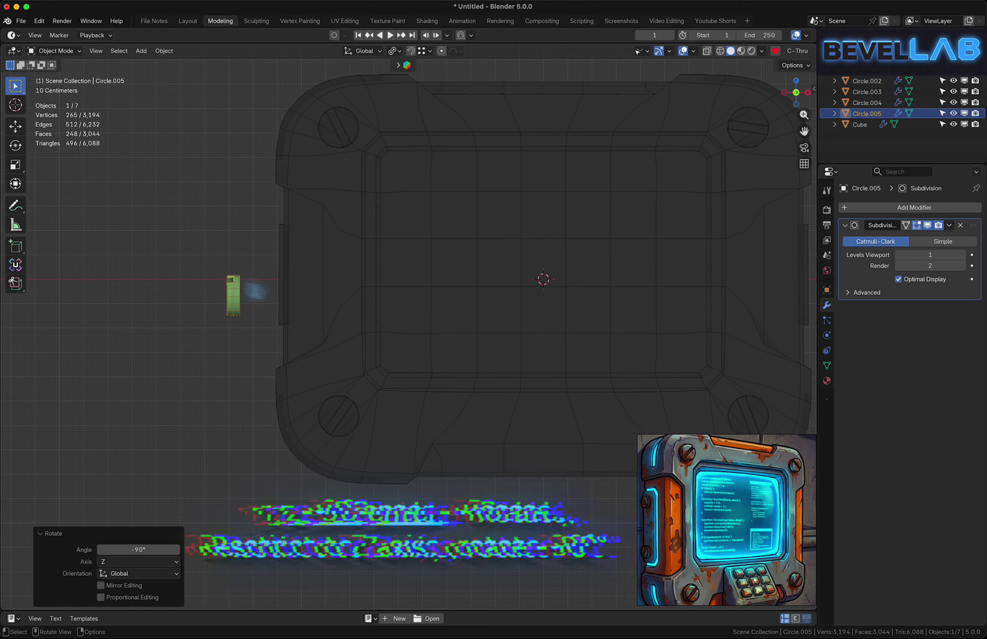
Move the rotated screw about 0.161 m along X, snapping it against the outer face of the raised side panel
scroll(232, 291, up, 5)
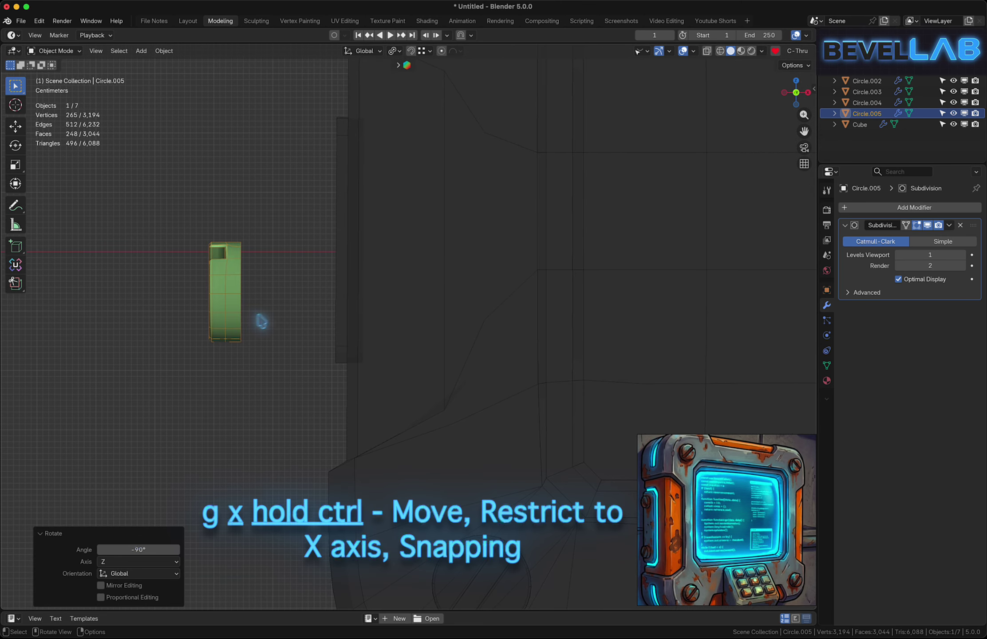
key(g)
key(x)
key(ctrl)
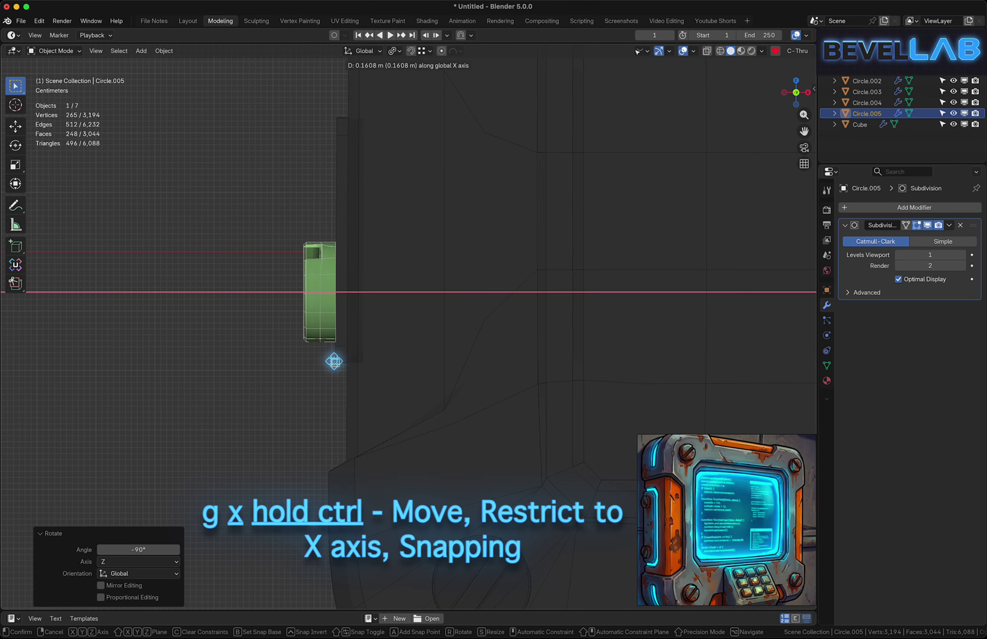
click(334, 361)
Position the screw on the lower part of the raised side panel in side view and scale it down to about half size
alt+middle_drag(337, 302, 478, 309)
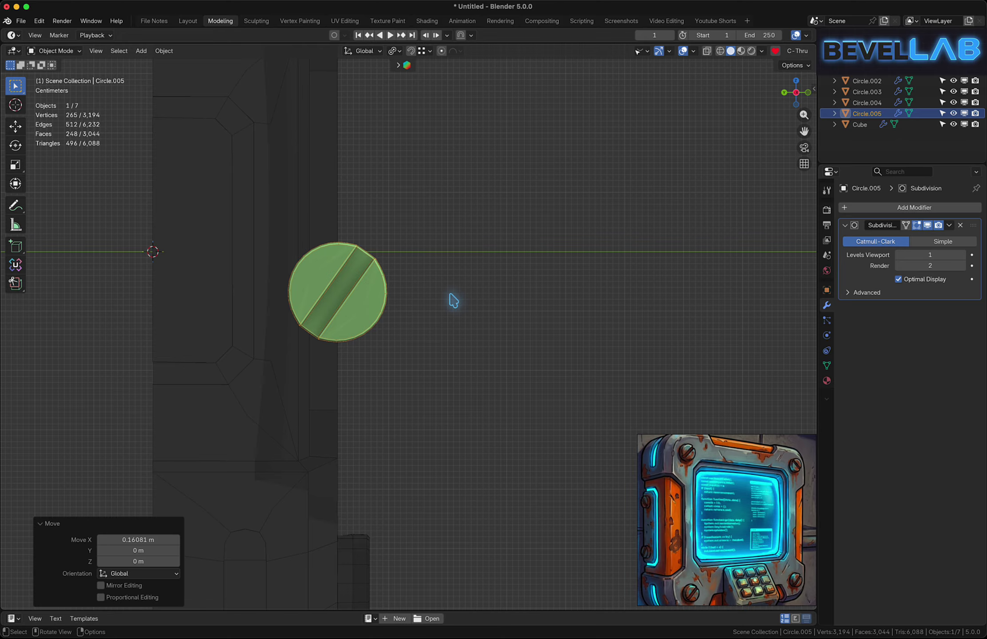
key(g)
click(306, 323)
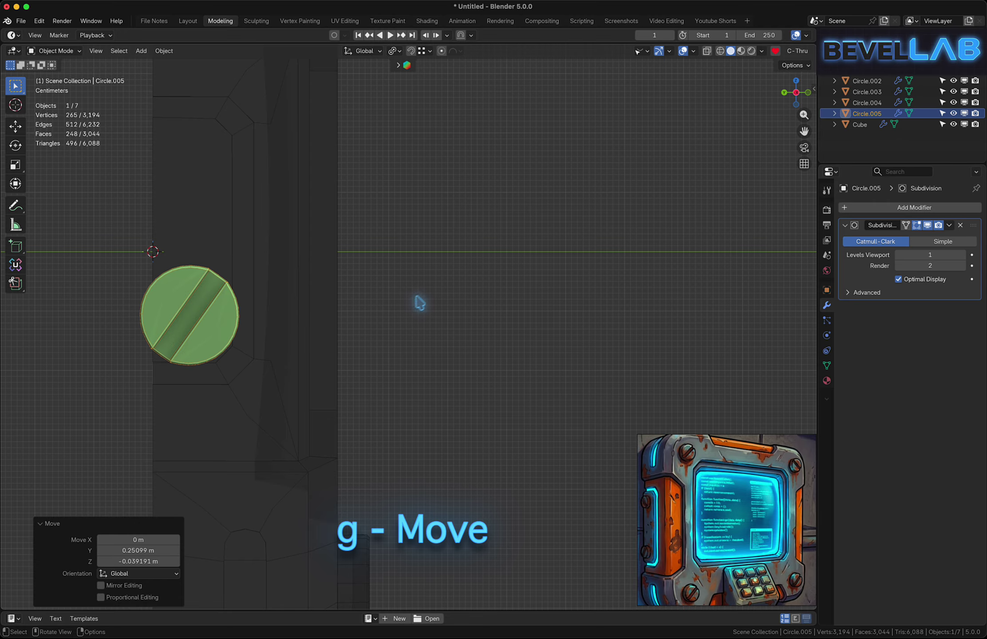
key(s)
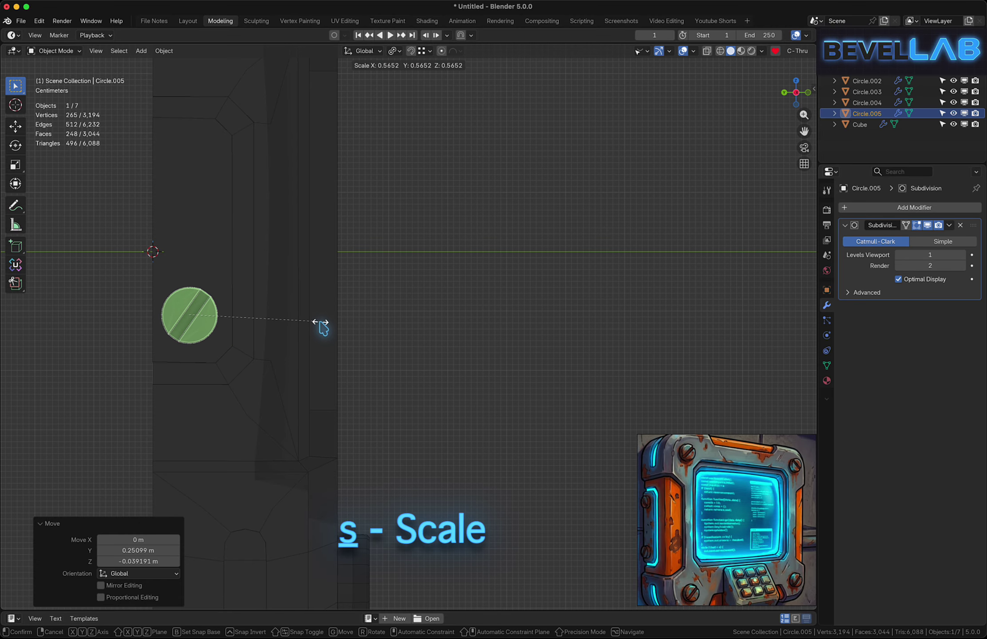
Make a linked duplicate of the side screw about 0.277 m higher along Z and rotate its slot by about 70.6°
key(shift+d)
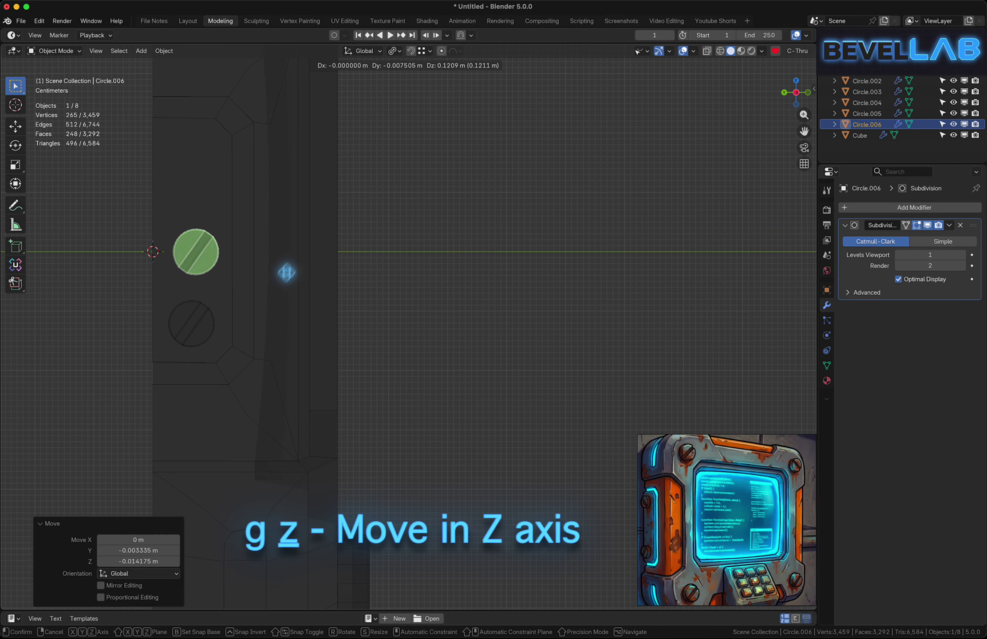
key(z)
click(293, 188)
key(r)
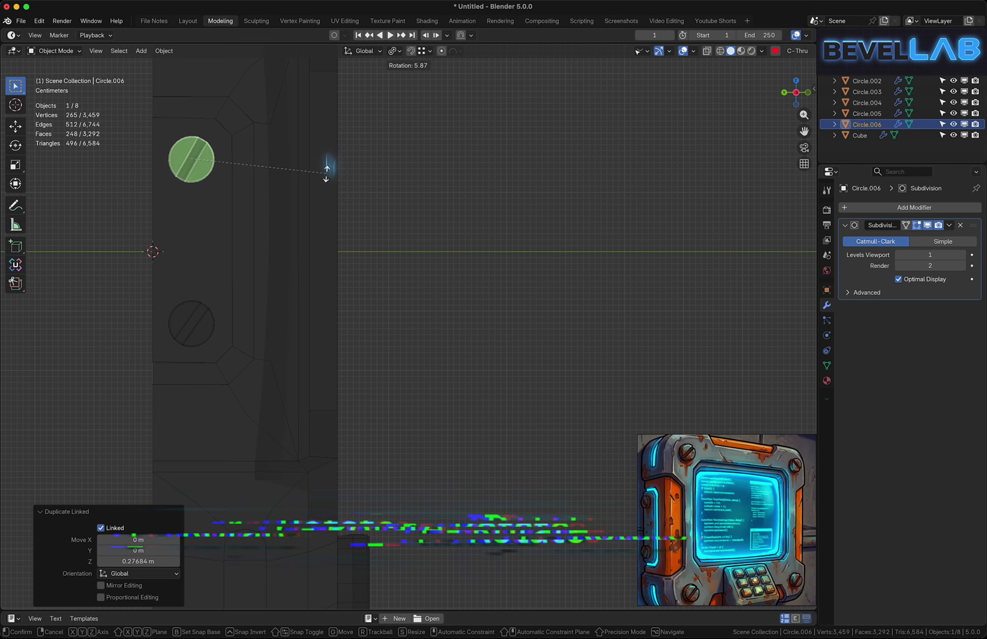
click(241, 91)
Select both side screws and add a Mirror modifier on the X axis with Cube as the mirror object
middle_drag(265, 172, 177, 238)
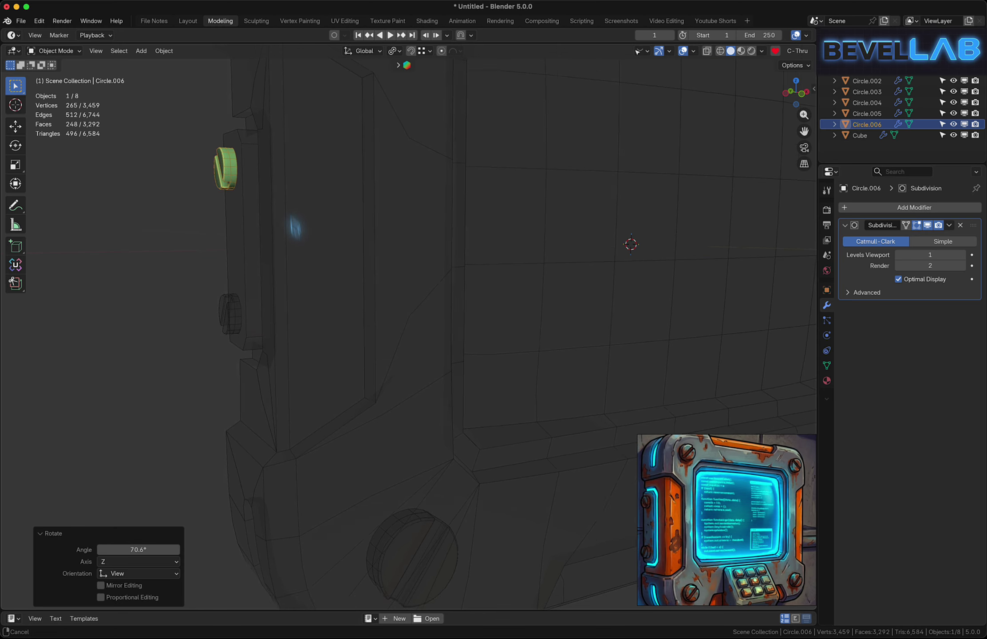
shift+click(251, 293)
ctrl+scroll(314, 261, down, 5)
shift+scroll(313, 265, right, 5)
key(alt+z)
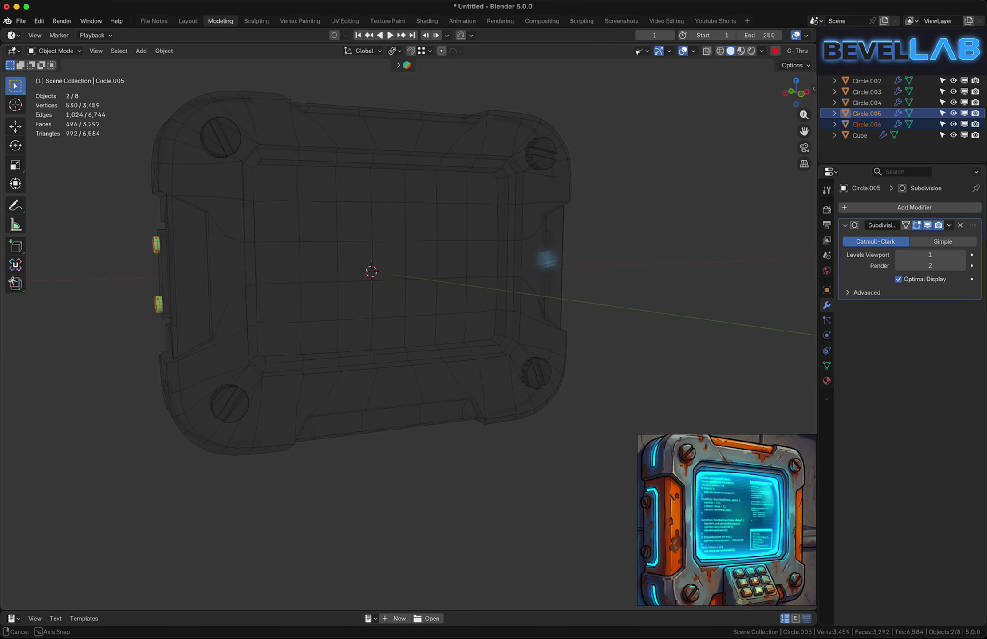
scroll(549, 261, right, 8)
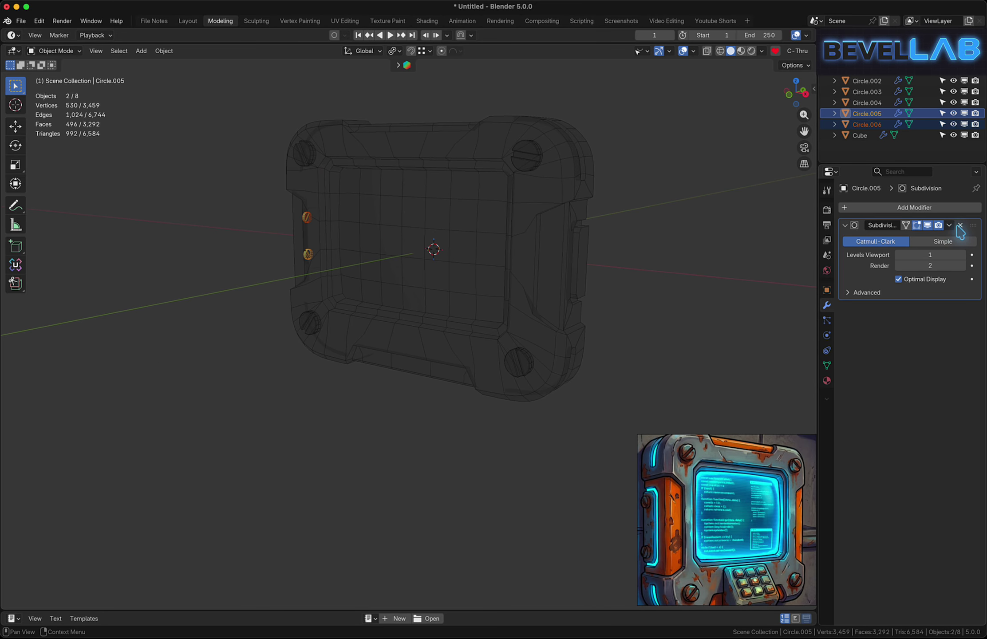
click(949, 226)
click(947, 207)
mouse_move(941, 206)
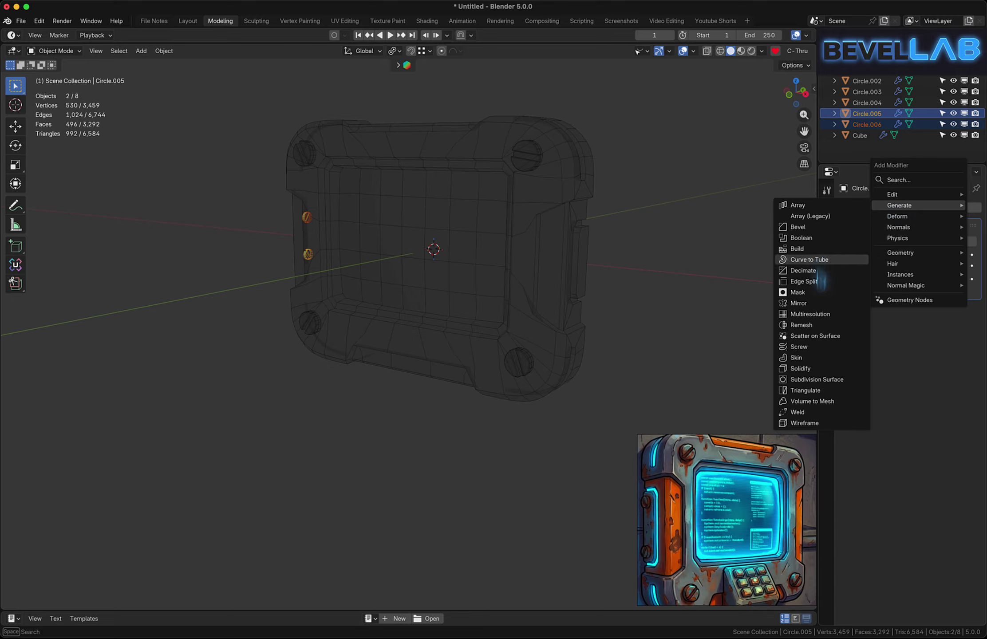
click(802, 304)
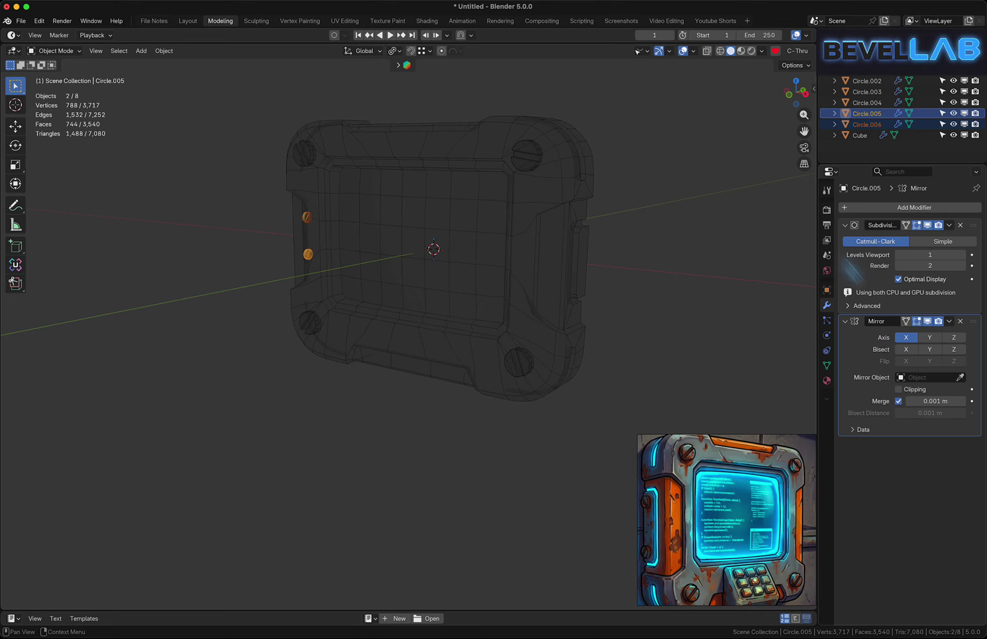
click(567, 267)
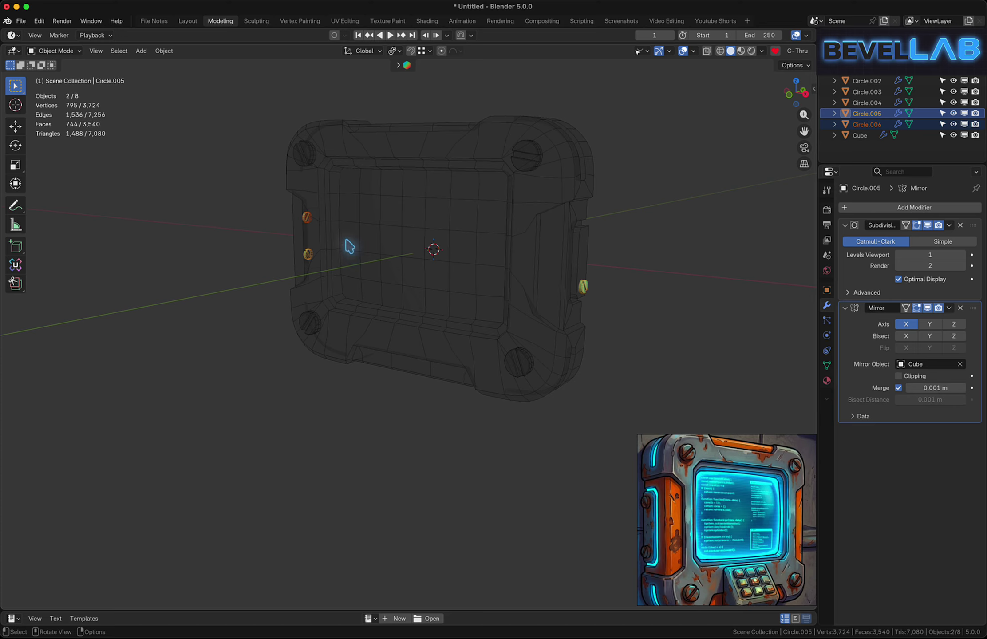
Join the upper side screw into the lower, mirrored side screw so both share the Mirror modifier
middle_drag(303, 222, 262, 231)
click(261, 229)
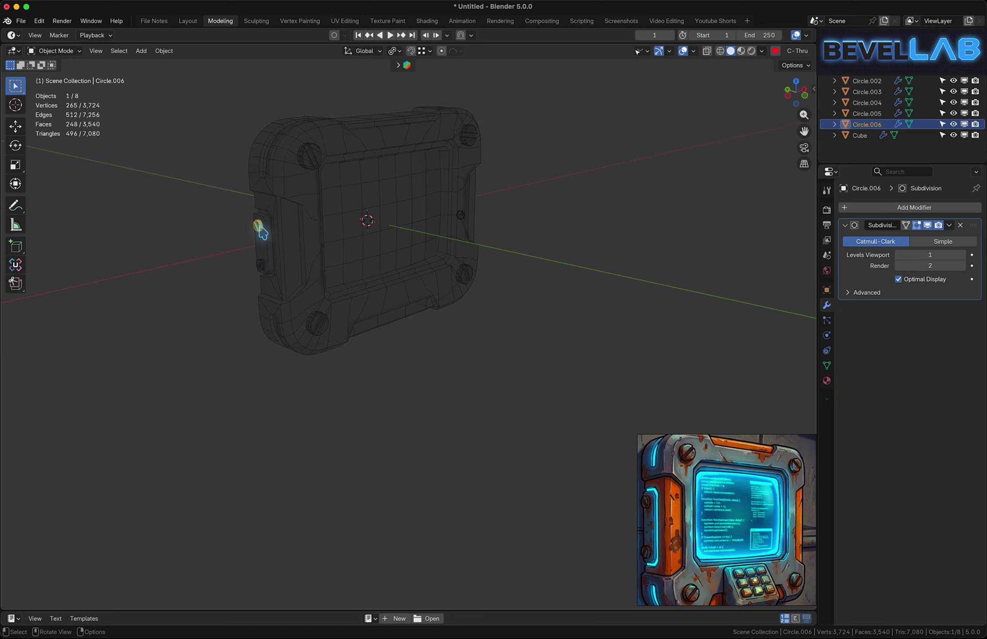
shift+click(262, 266)
right_click(315, 251)
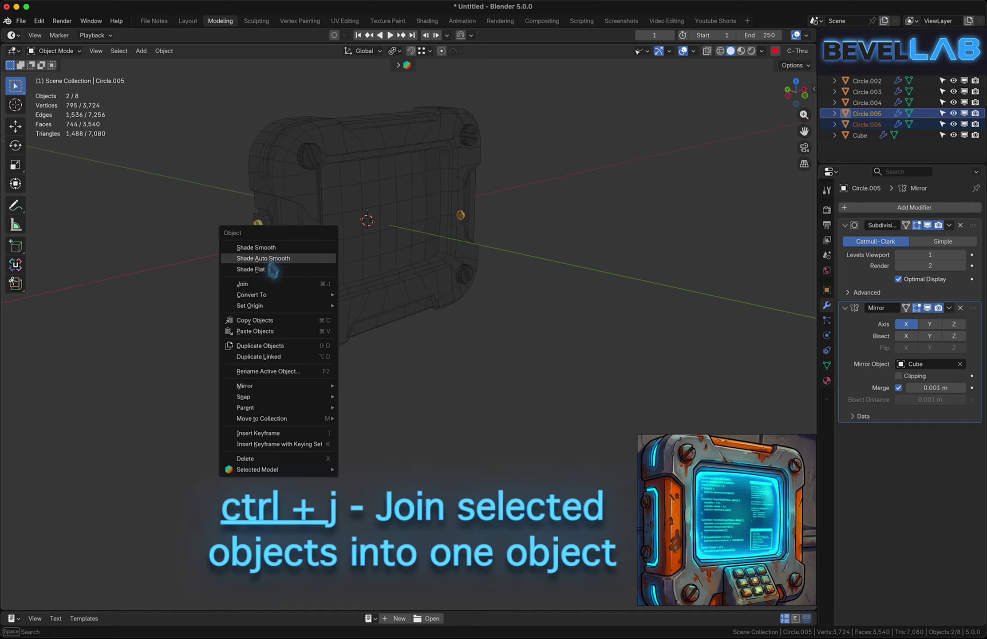
click(261, 285)
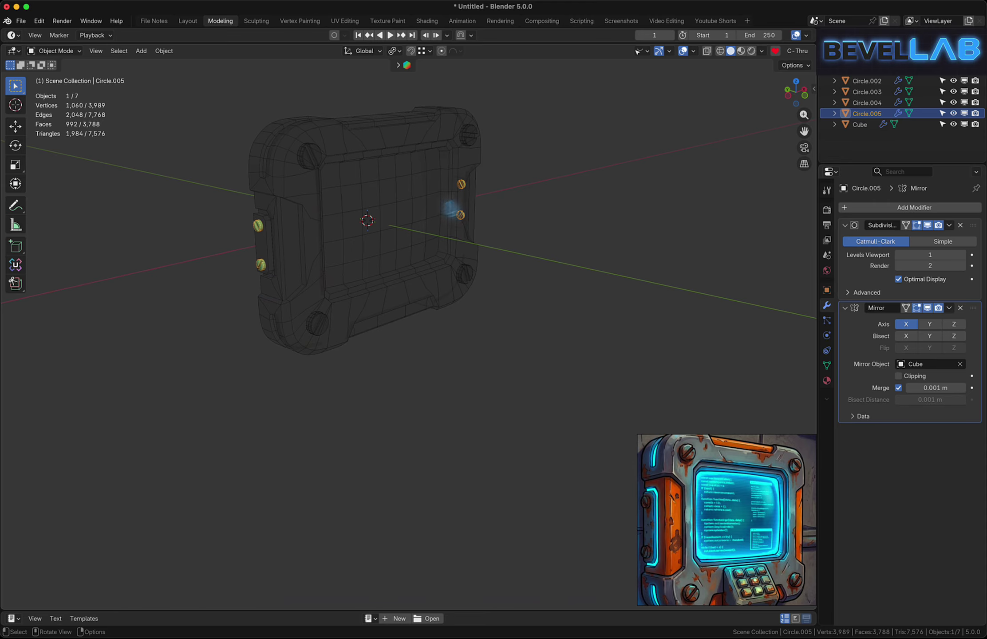
Clear the screw selection and select all objects of the monitor model
middle_drag(452, 210, 369, 200)
click(549, 215)
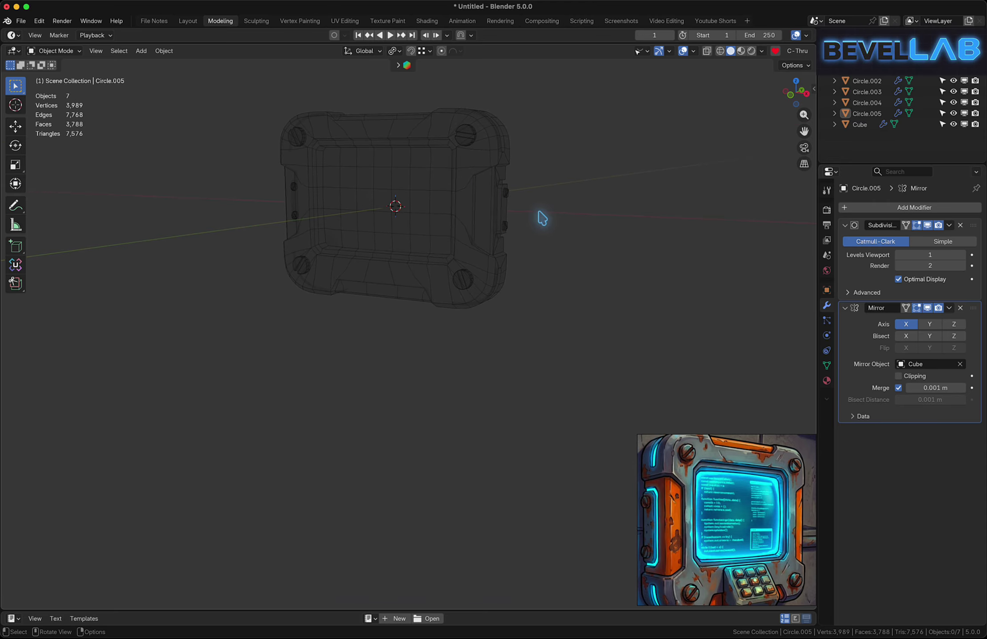
key(a)
mouse_move(513, 203)
middle_down()
mouse_move(459, 368)
mouse_move(444, 464)
middle_up()
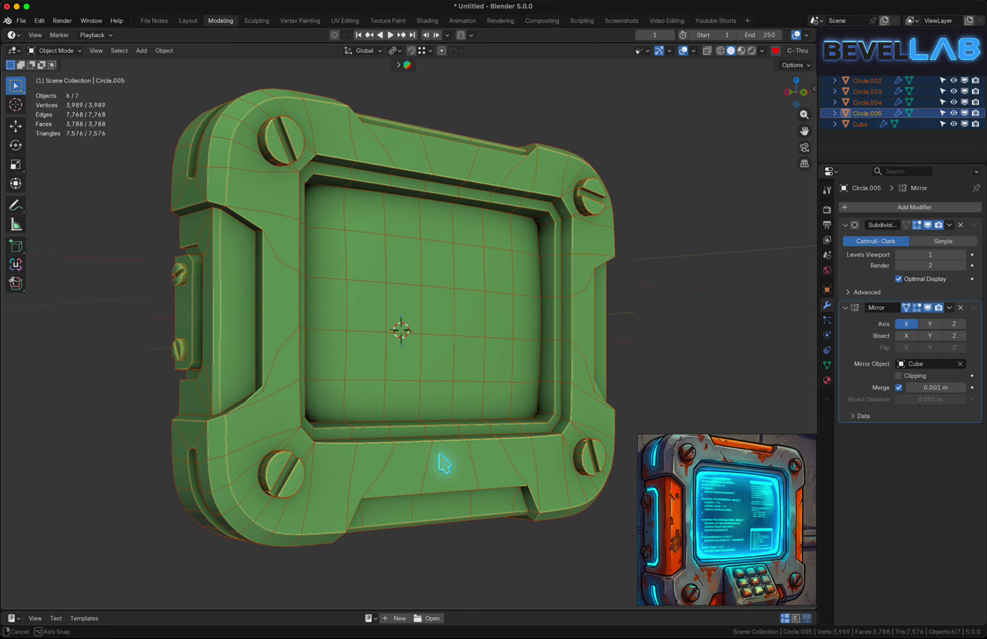